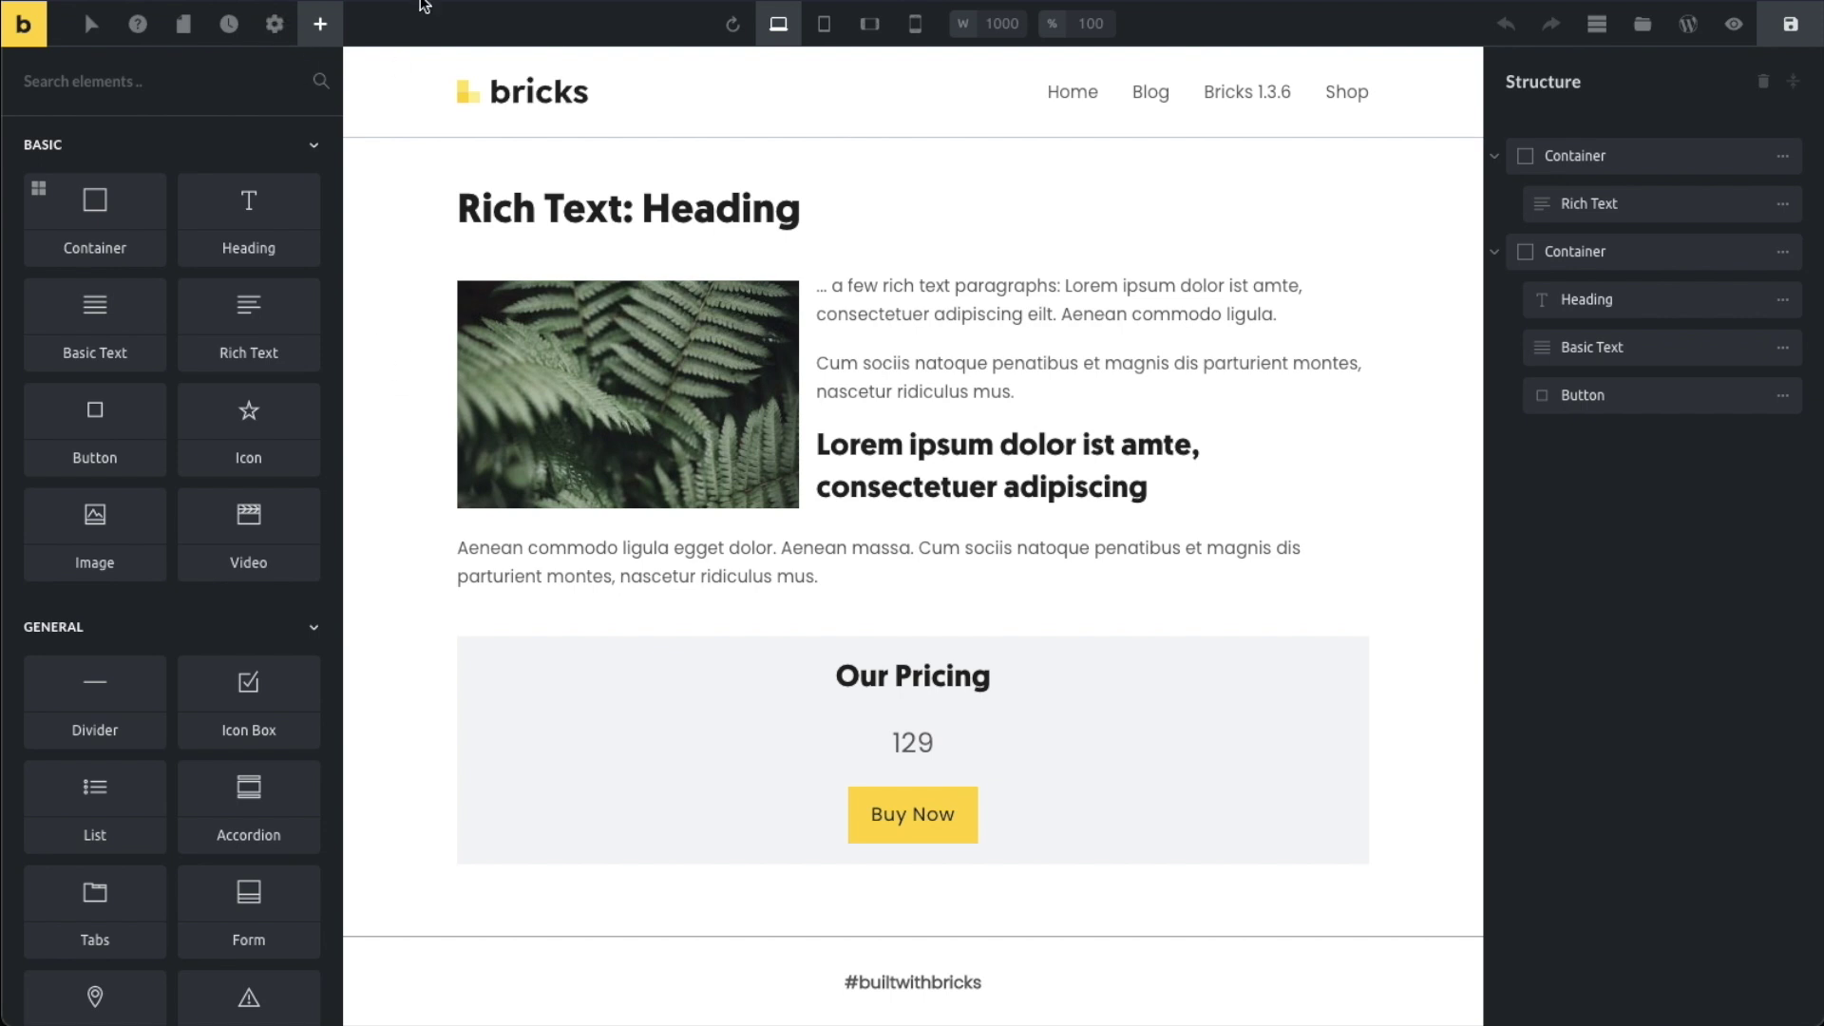
- Open the builder Settings panel listing Theme Styles and Page Settings
left_click(274, 27)
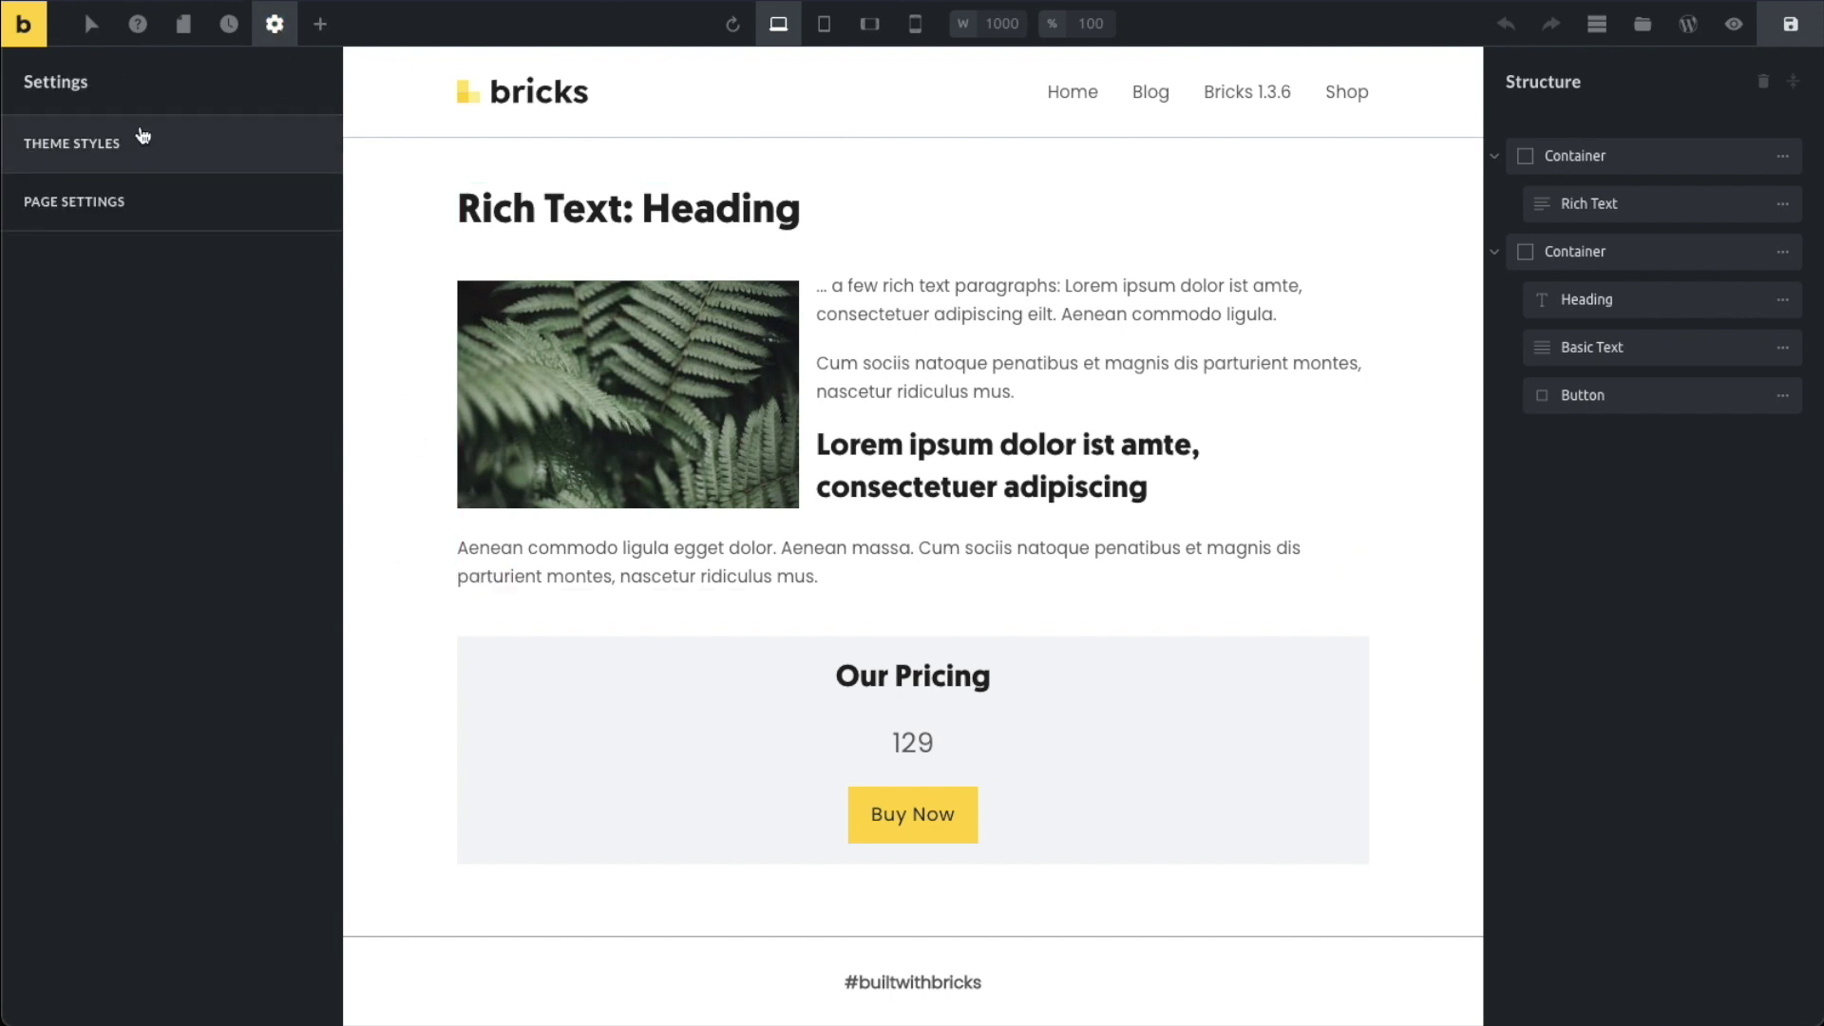
- Add an Exclude condition for the individual Blog page to the Dev theme style and save
left_click(175, 142)
left_click(187, 271)
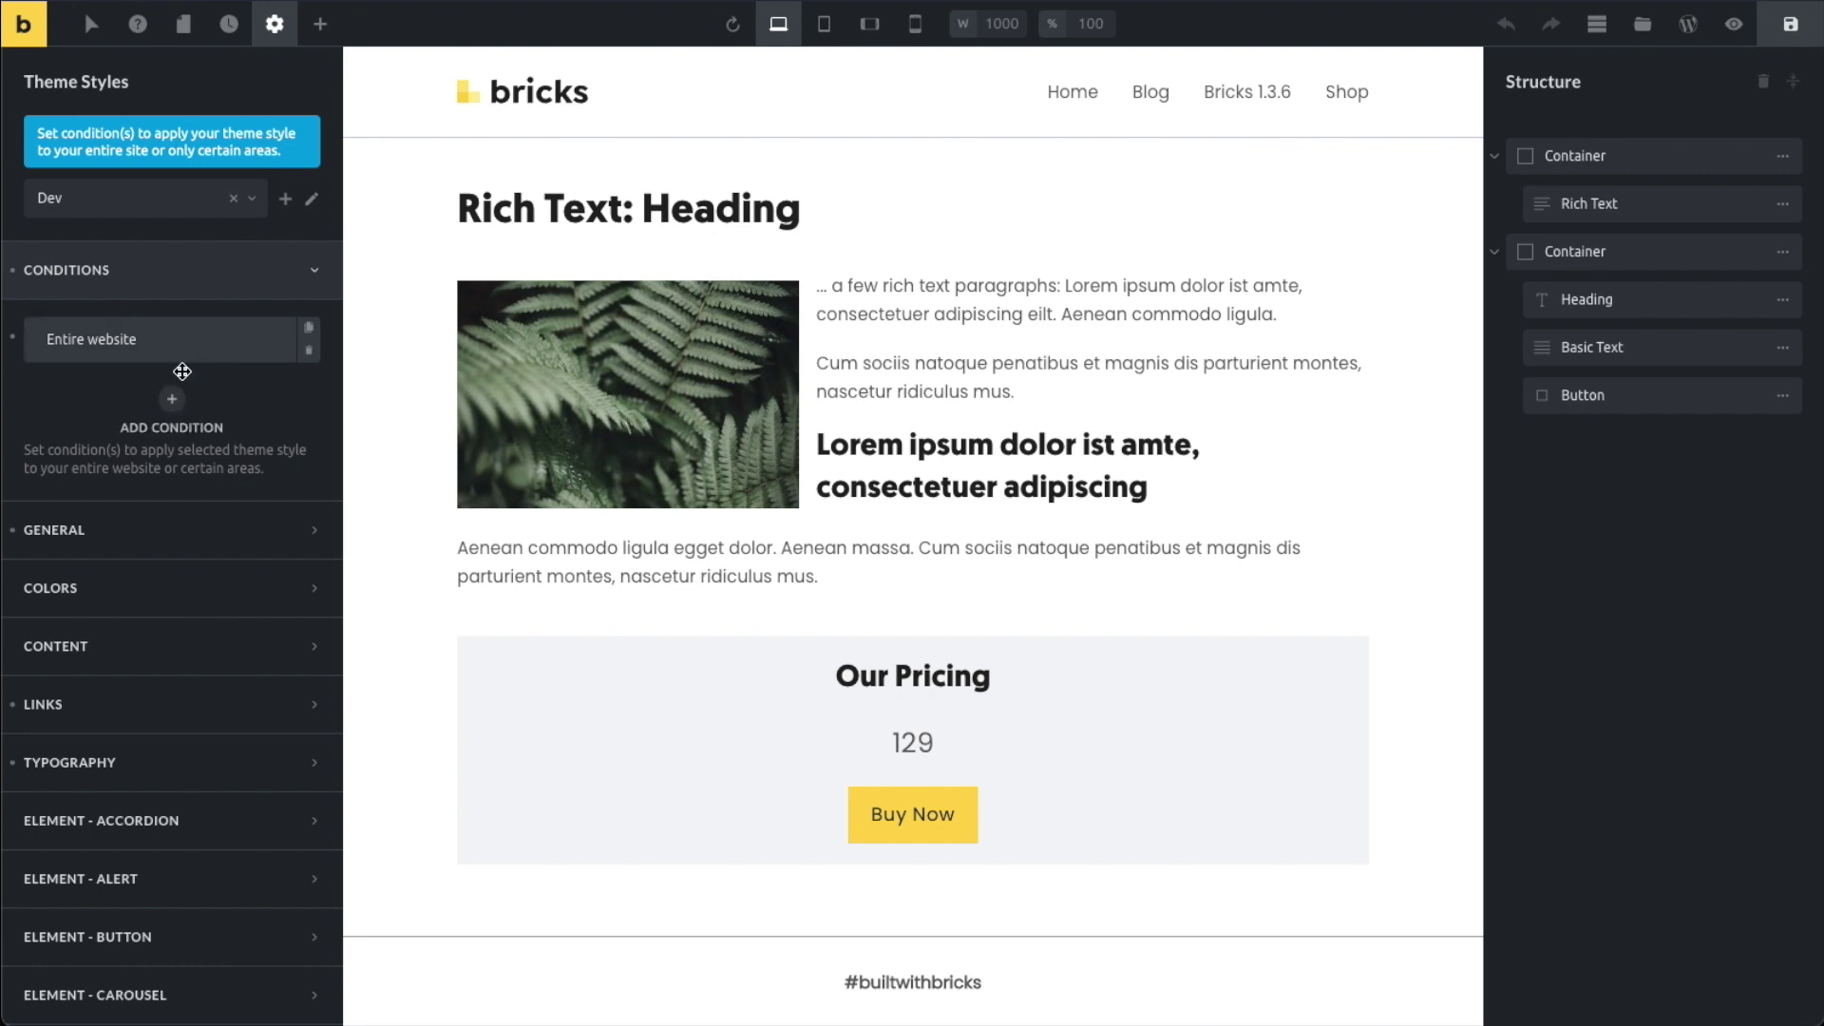
left_click(171, 401)
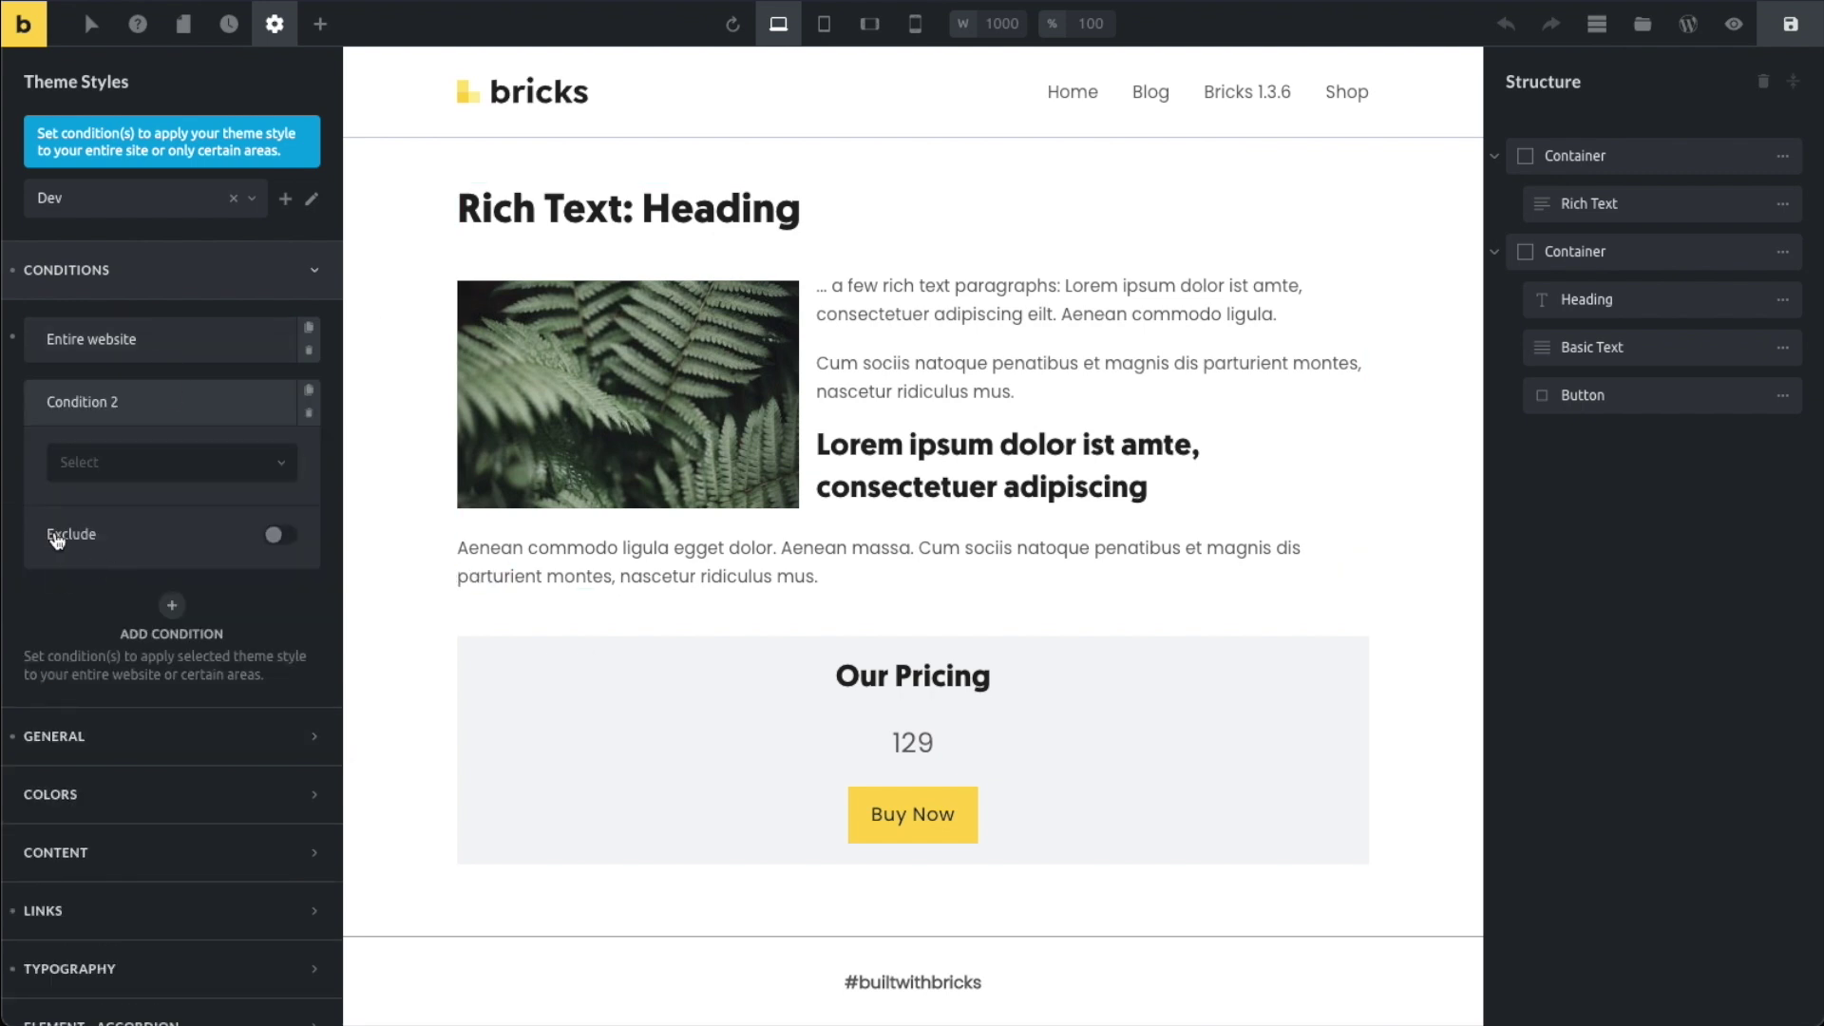
left_click(57, 534)
left_click(148, 475)
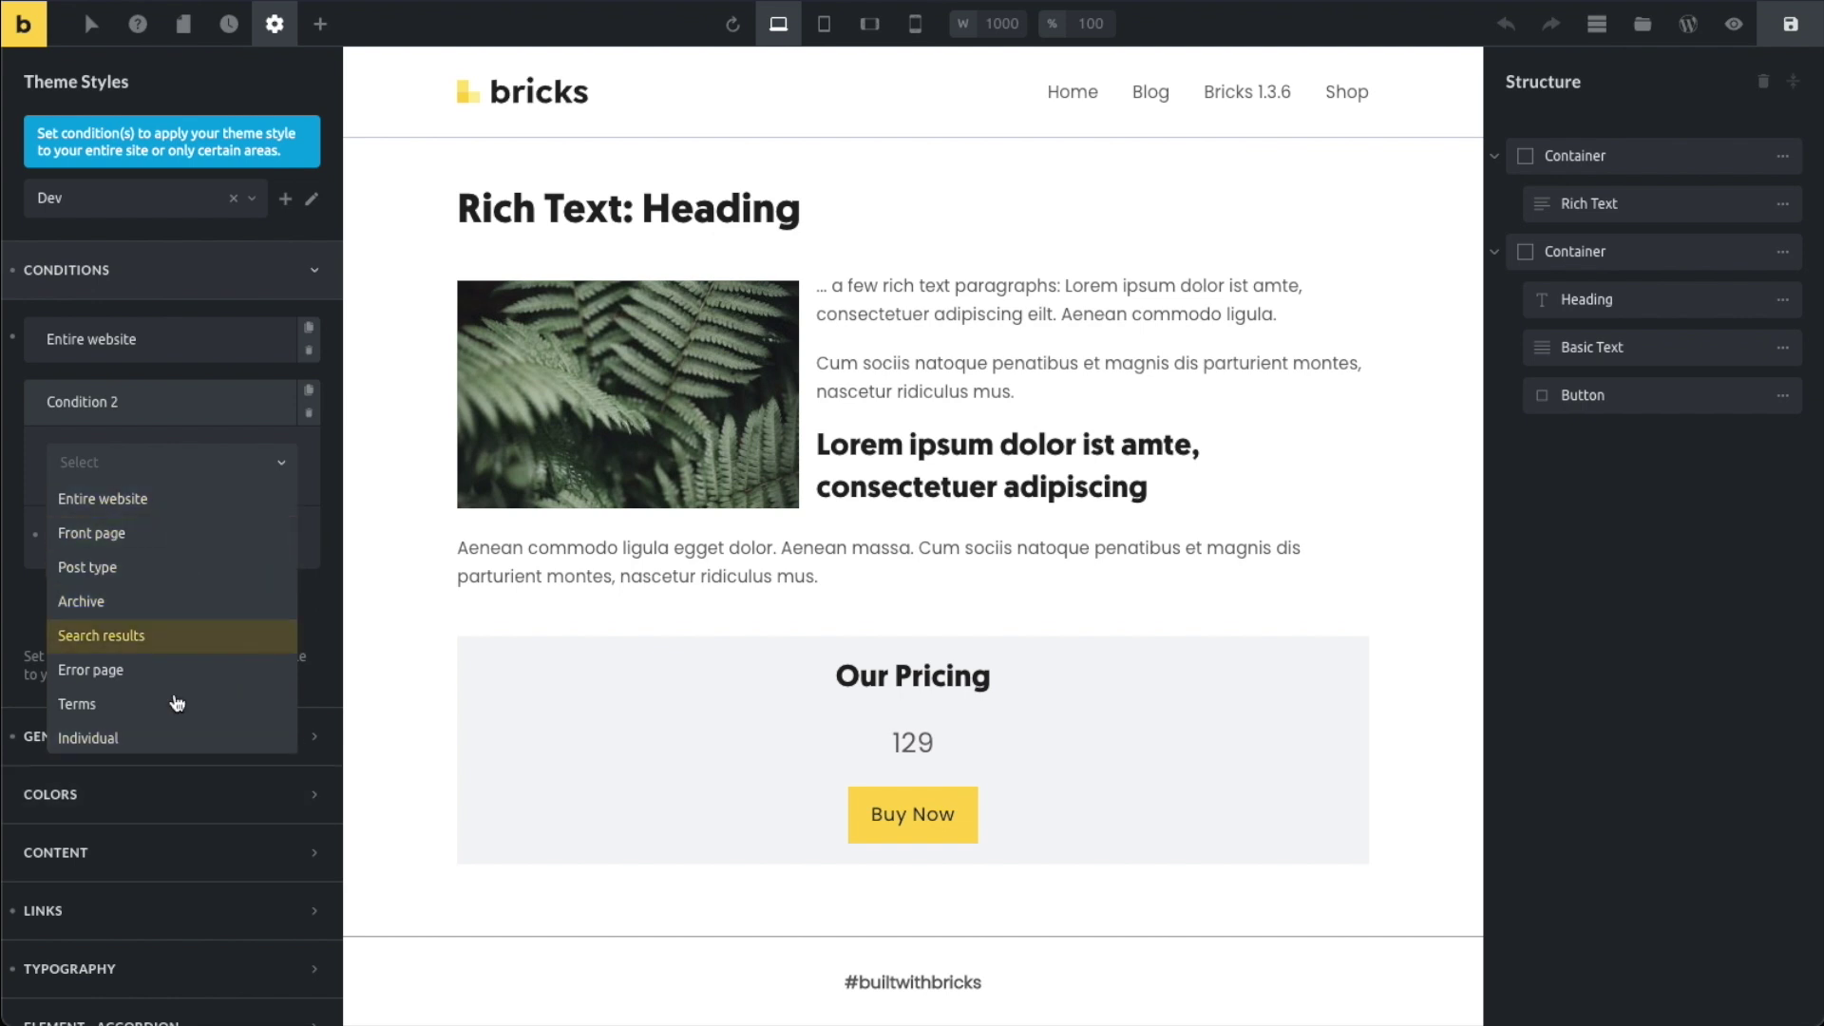
left_click(181, 738)
left_click(200, 579)
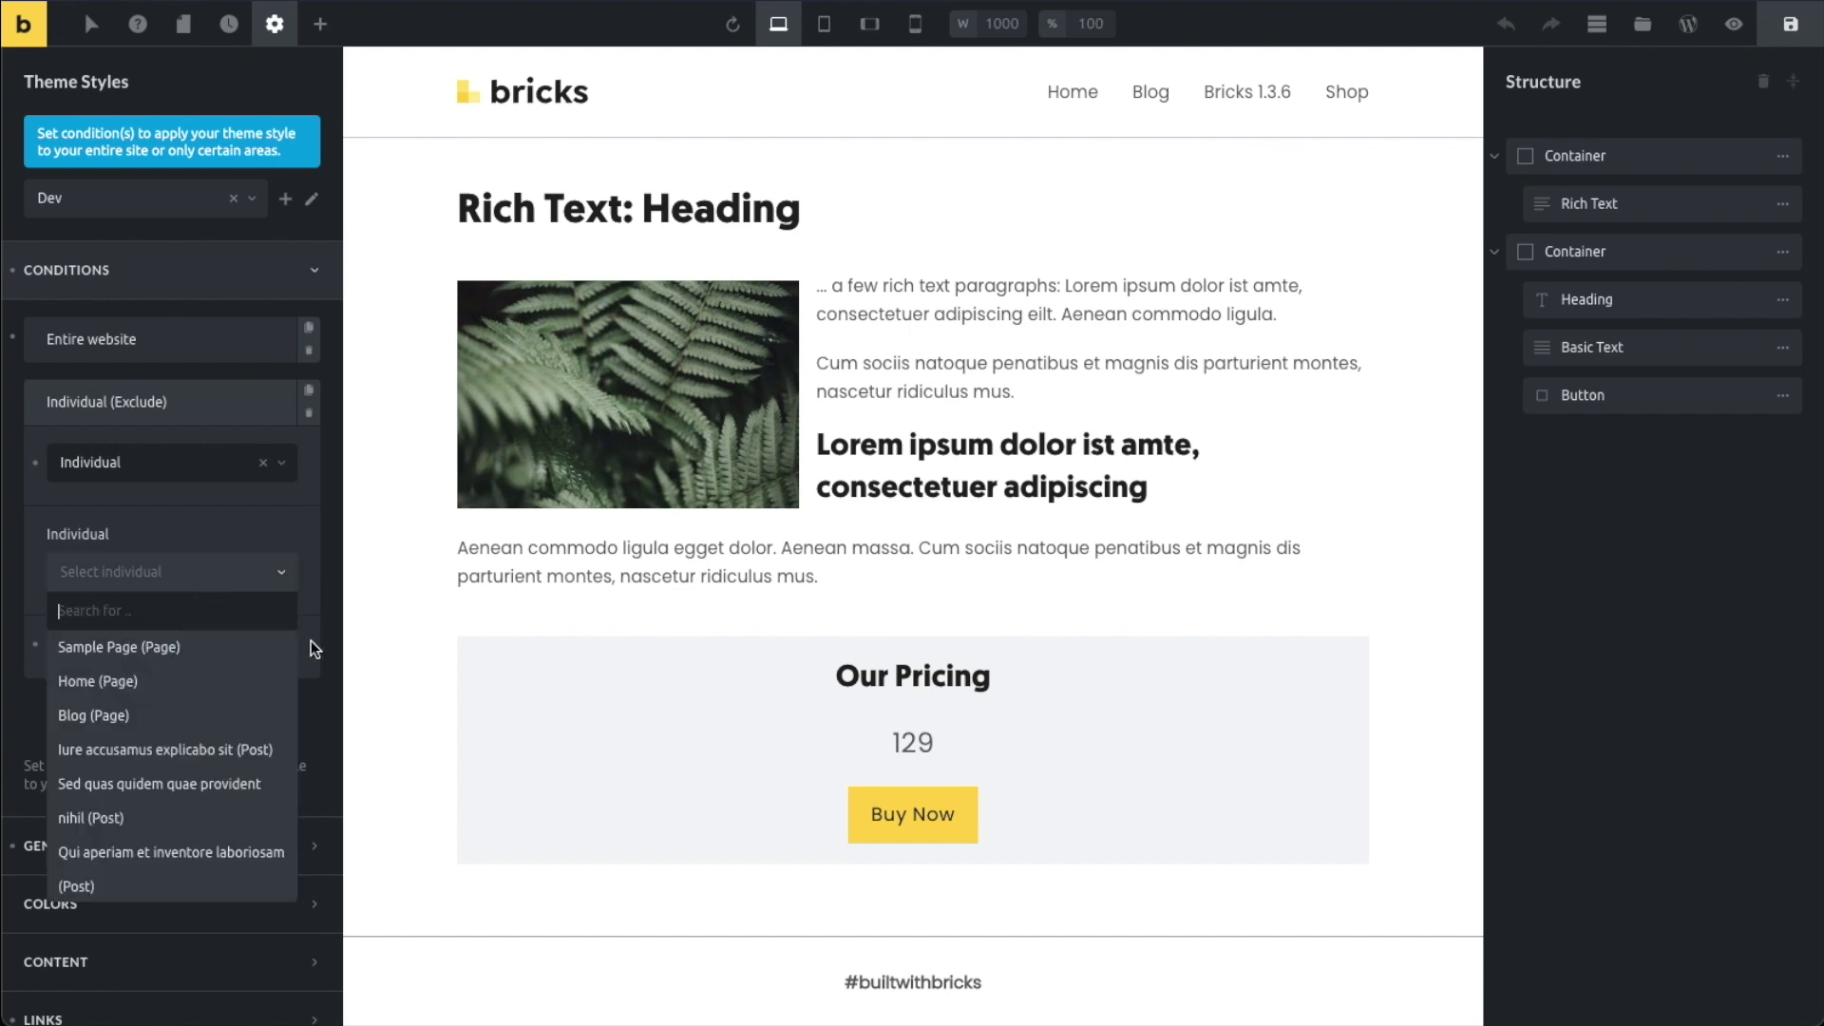
left_click(195, 707)
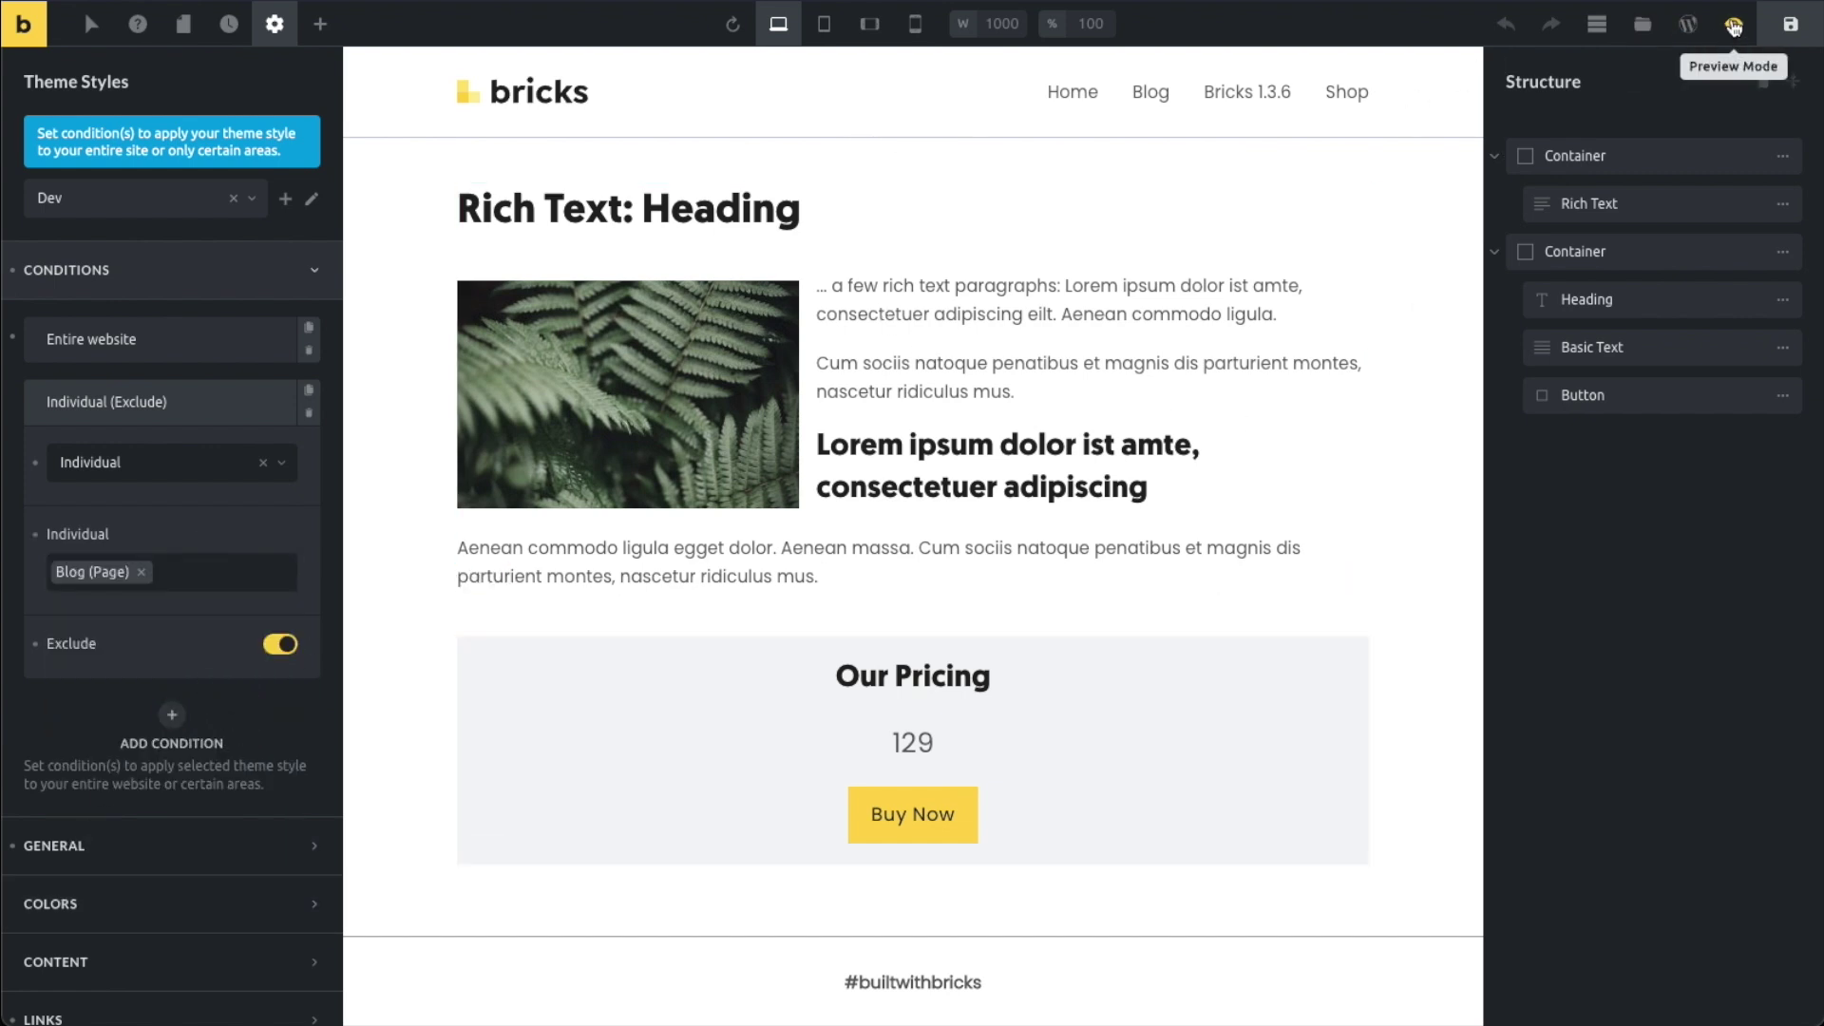
left_click(1769, 26)
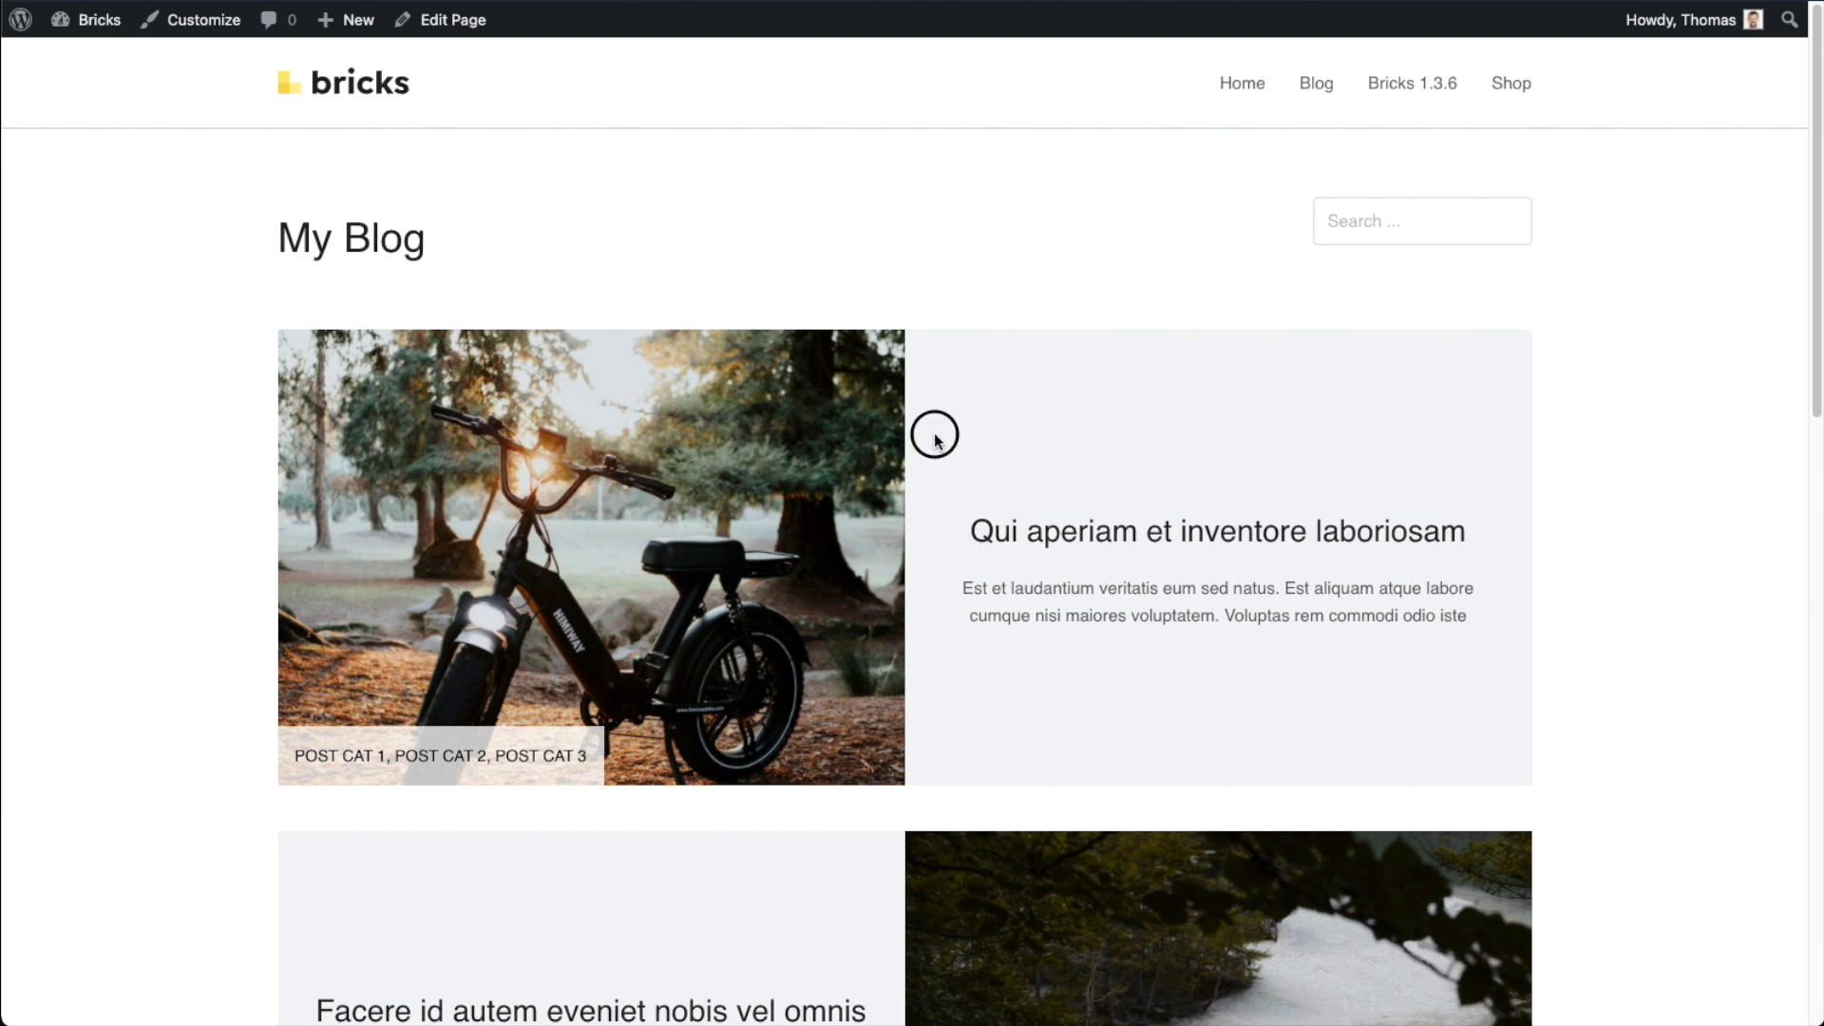
left_click_drag(935, 437, 1489, 644)
left_click(795, 233)
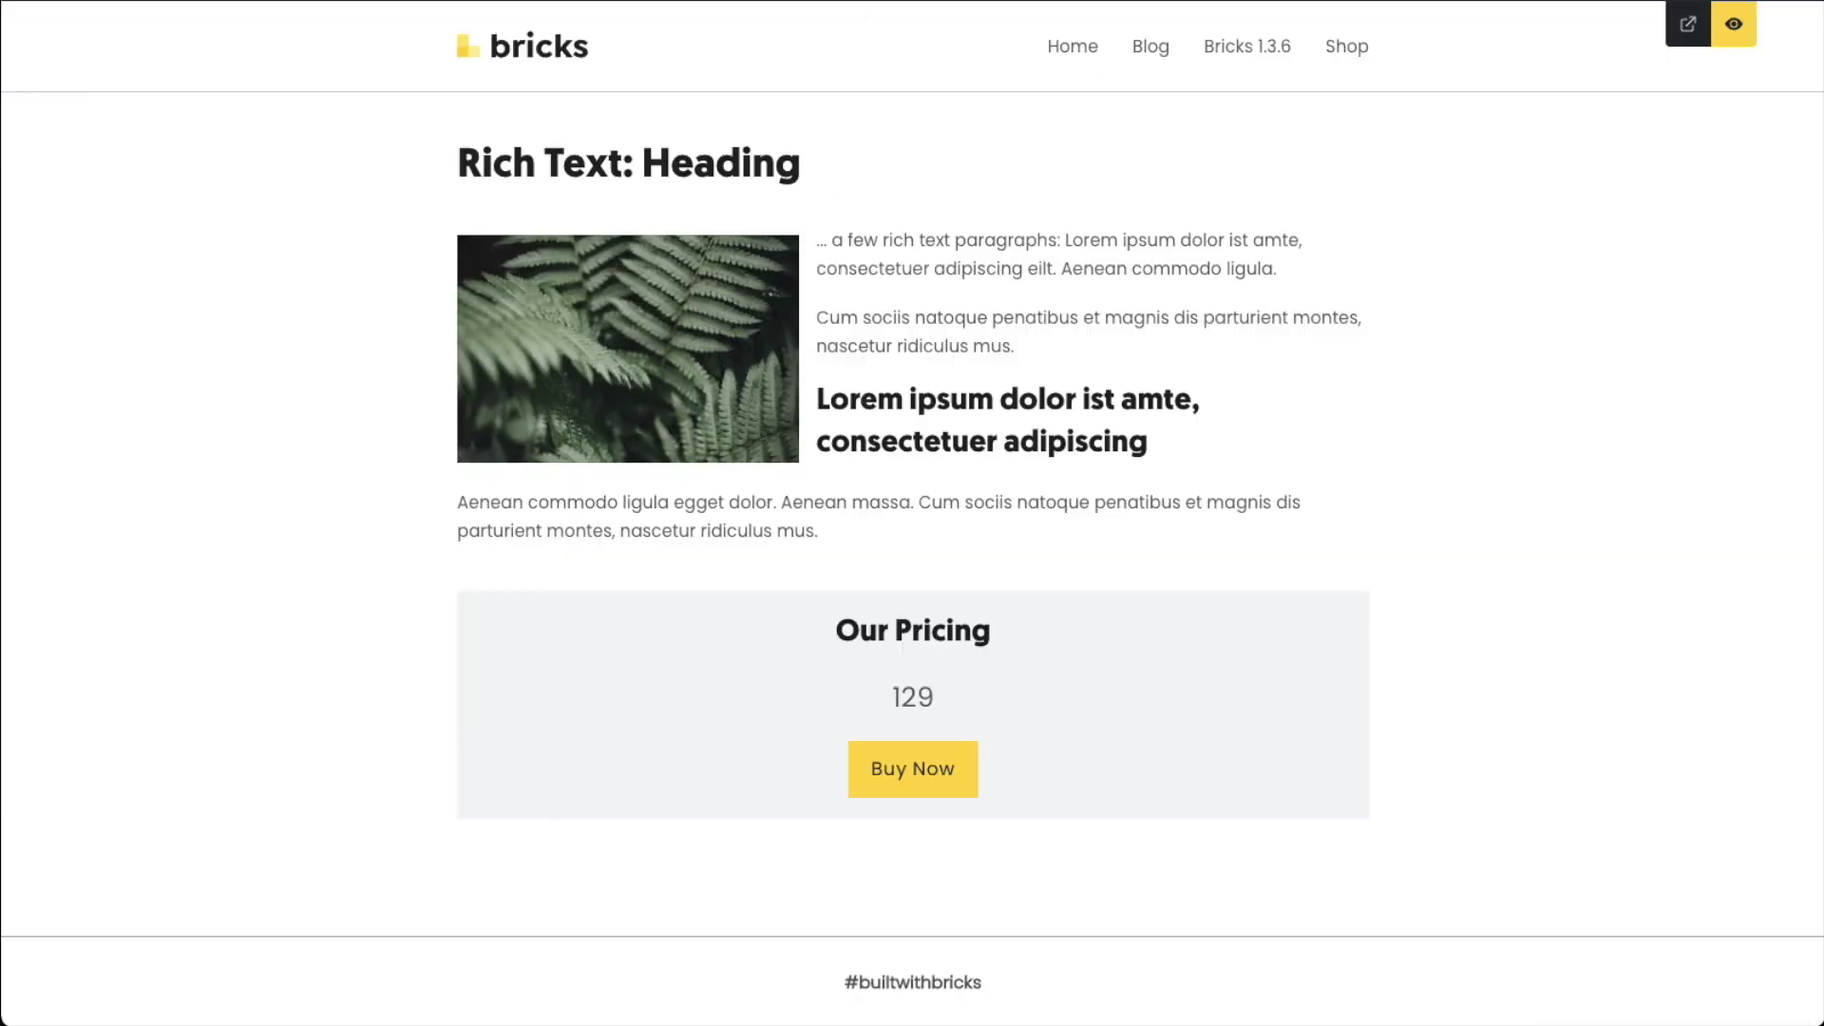
left_click(1730, 20)
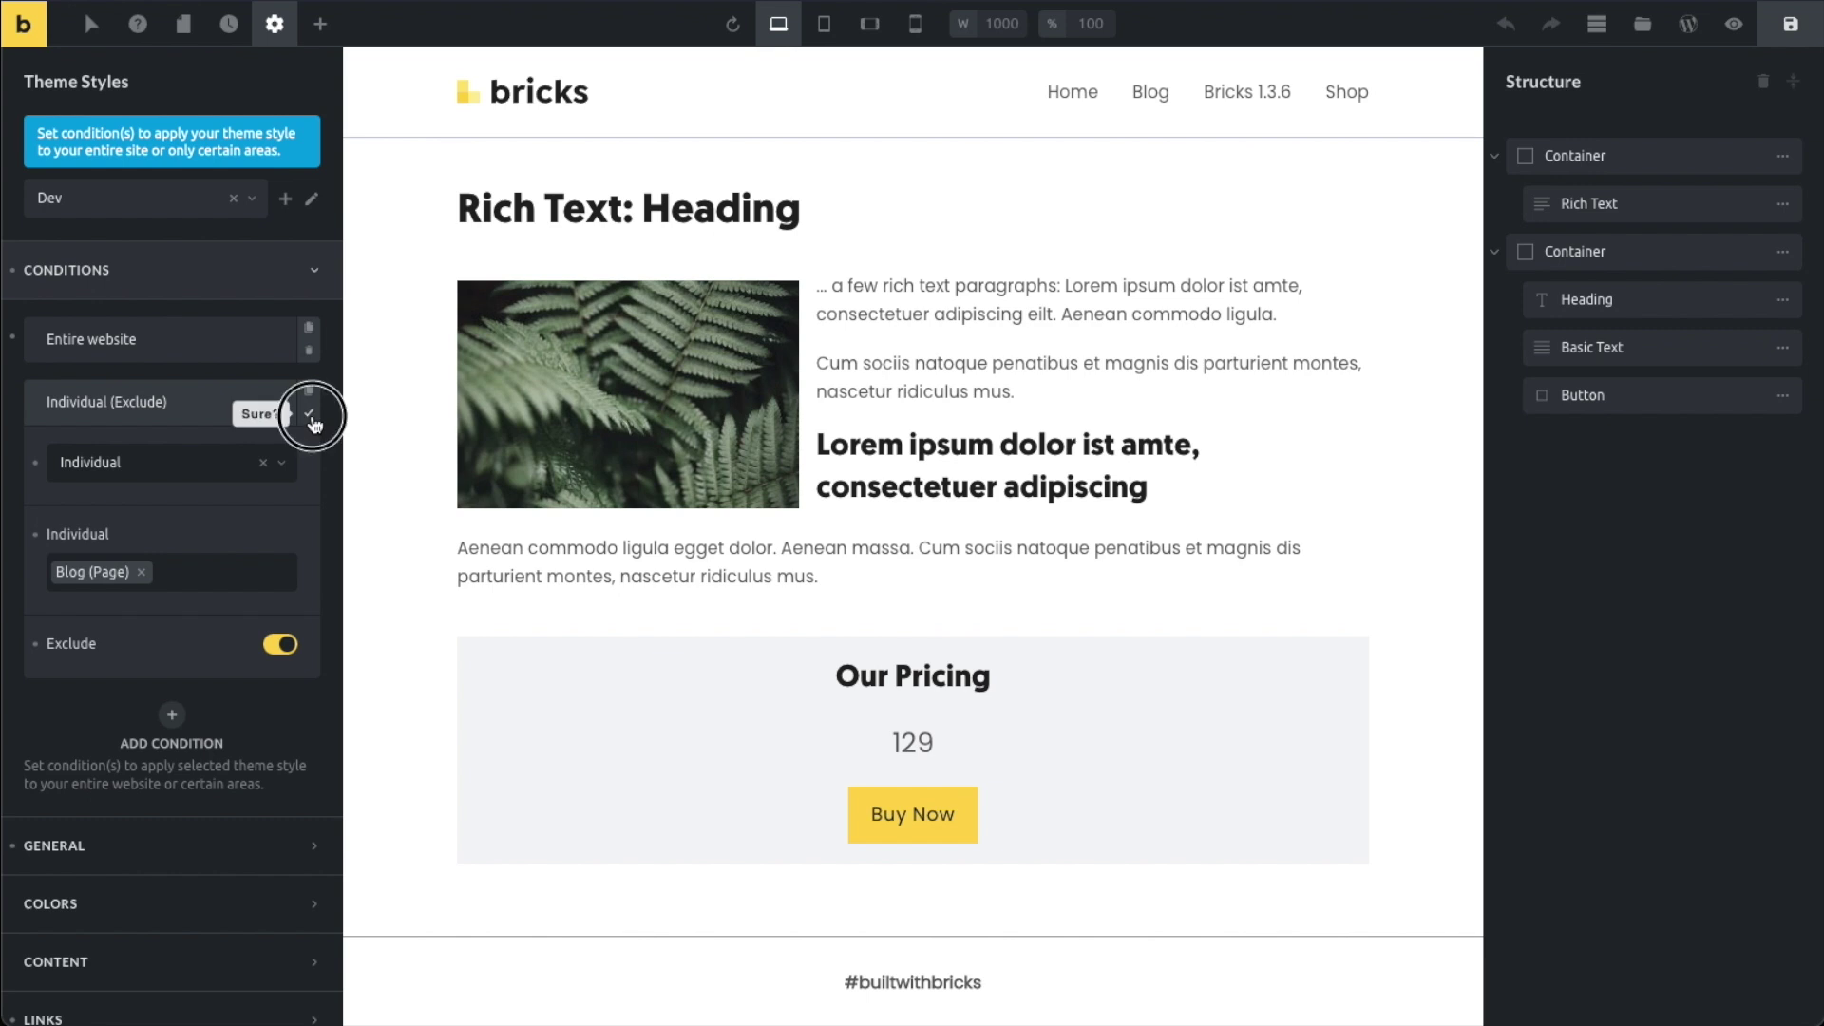
- Delete the theme style's Blog page exclusion condition and save the change
left_click(310, 418)
left_click(1792, 38)
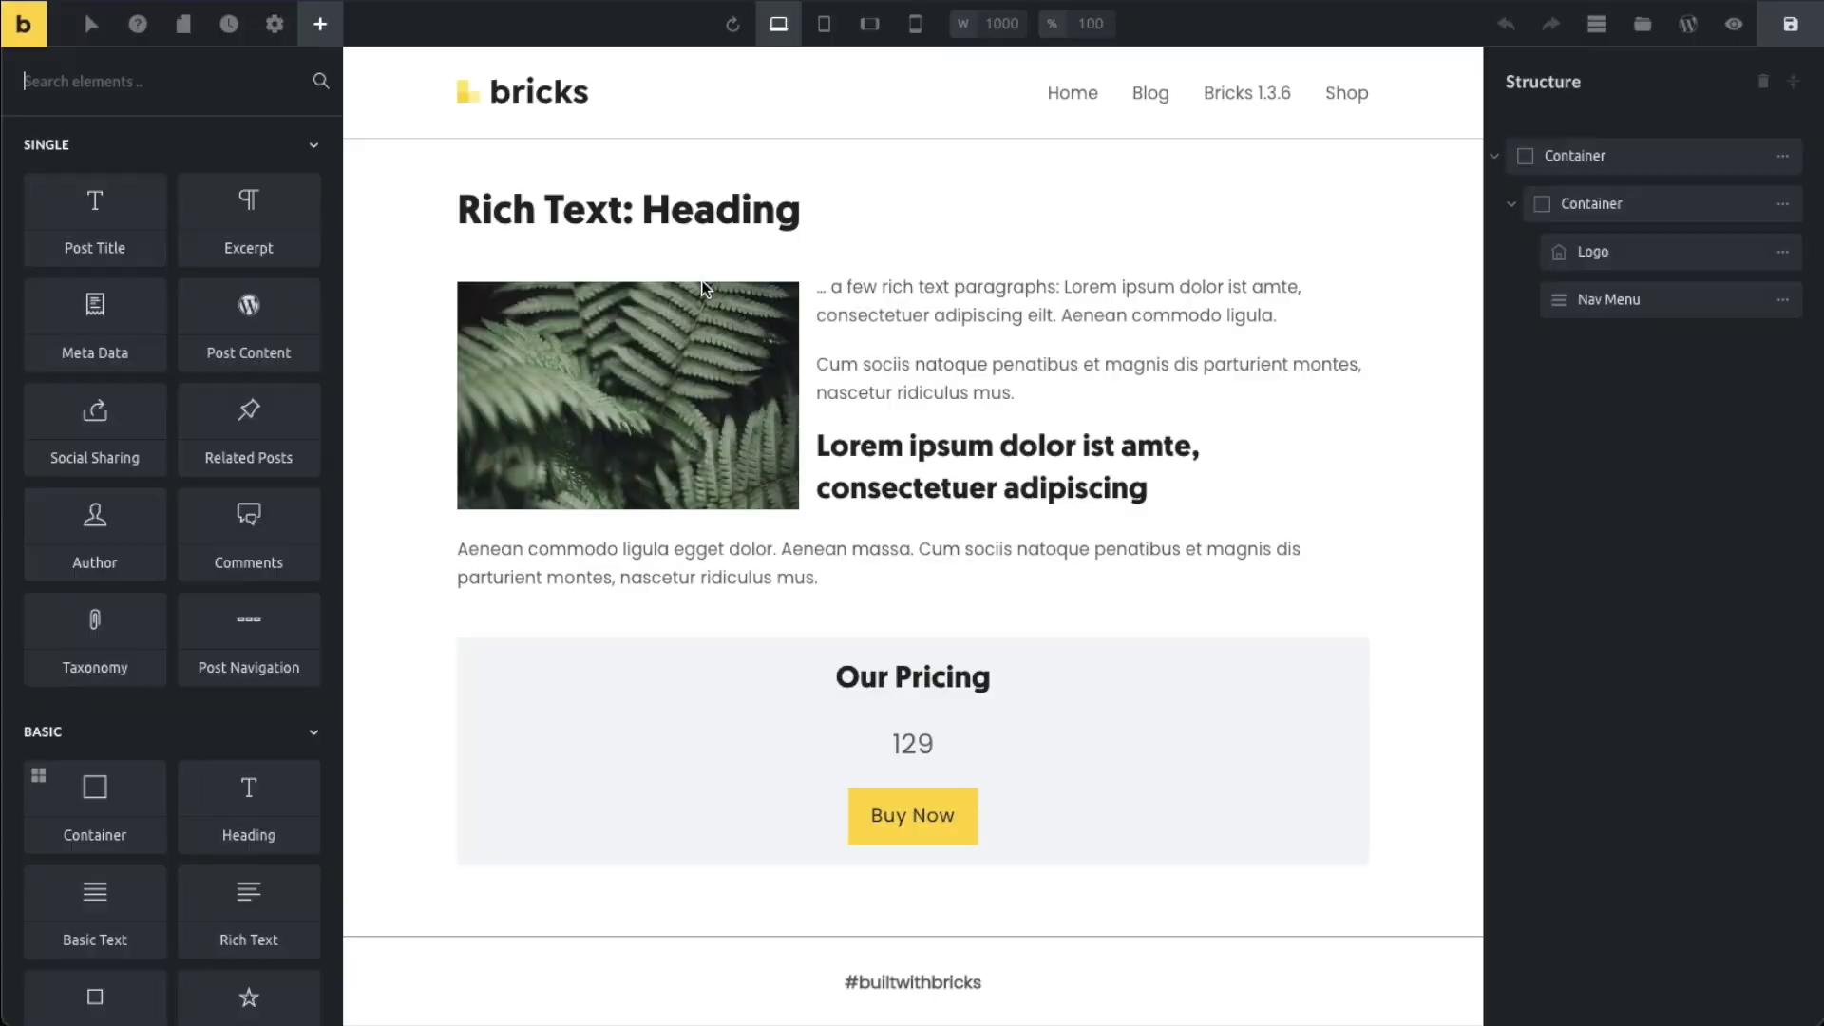
left_click(274, 23)
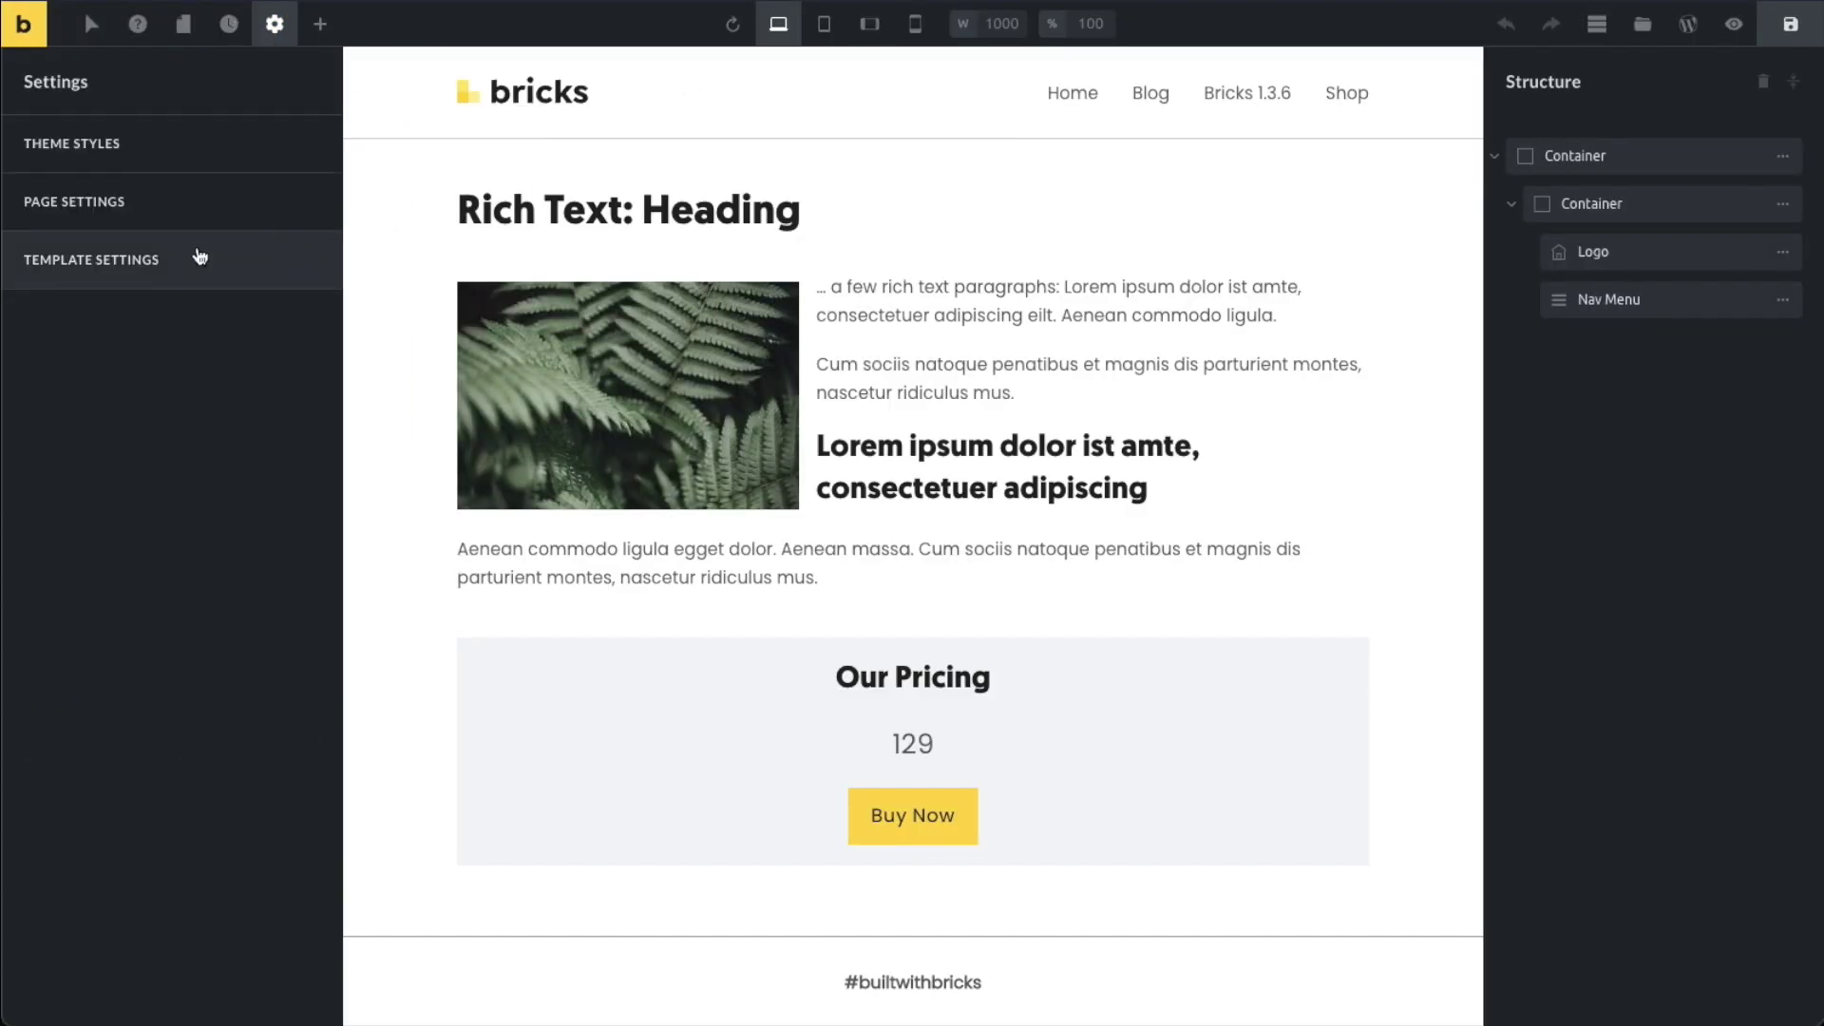
- Add an Exclude condition for the Blog page alongside Entire website in the header template's conditions
left_click(193, 257)
left_click(138, 302)
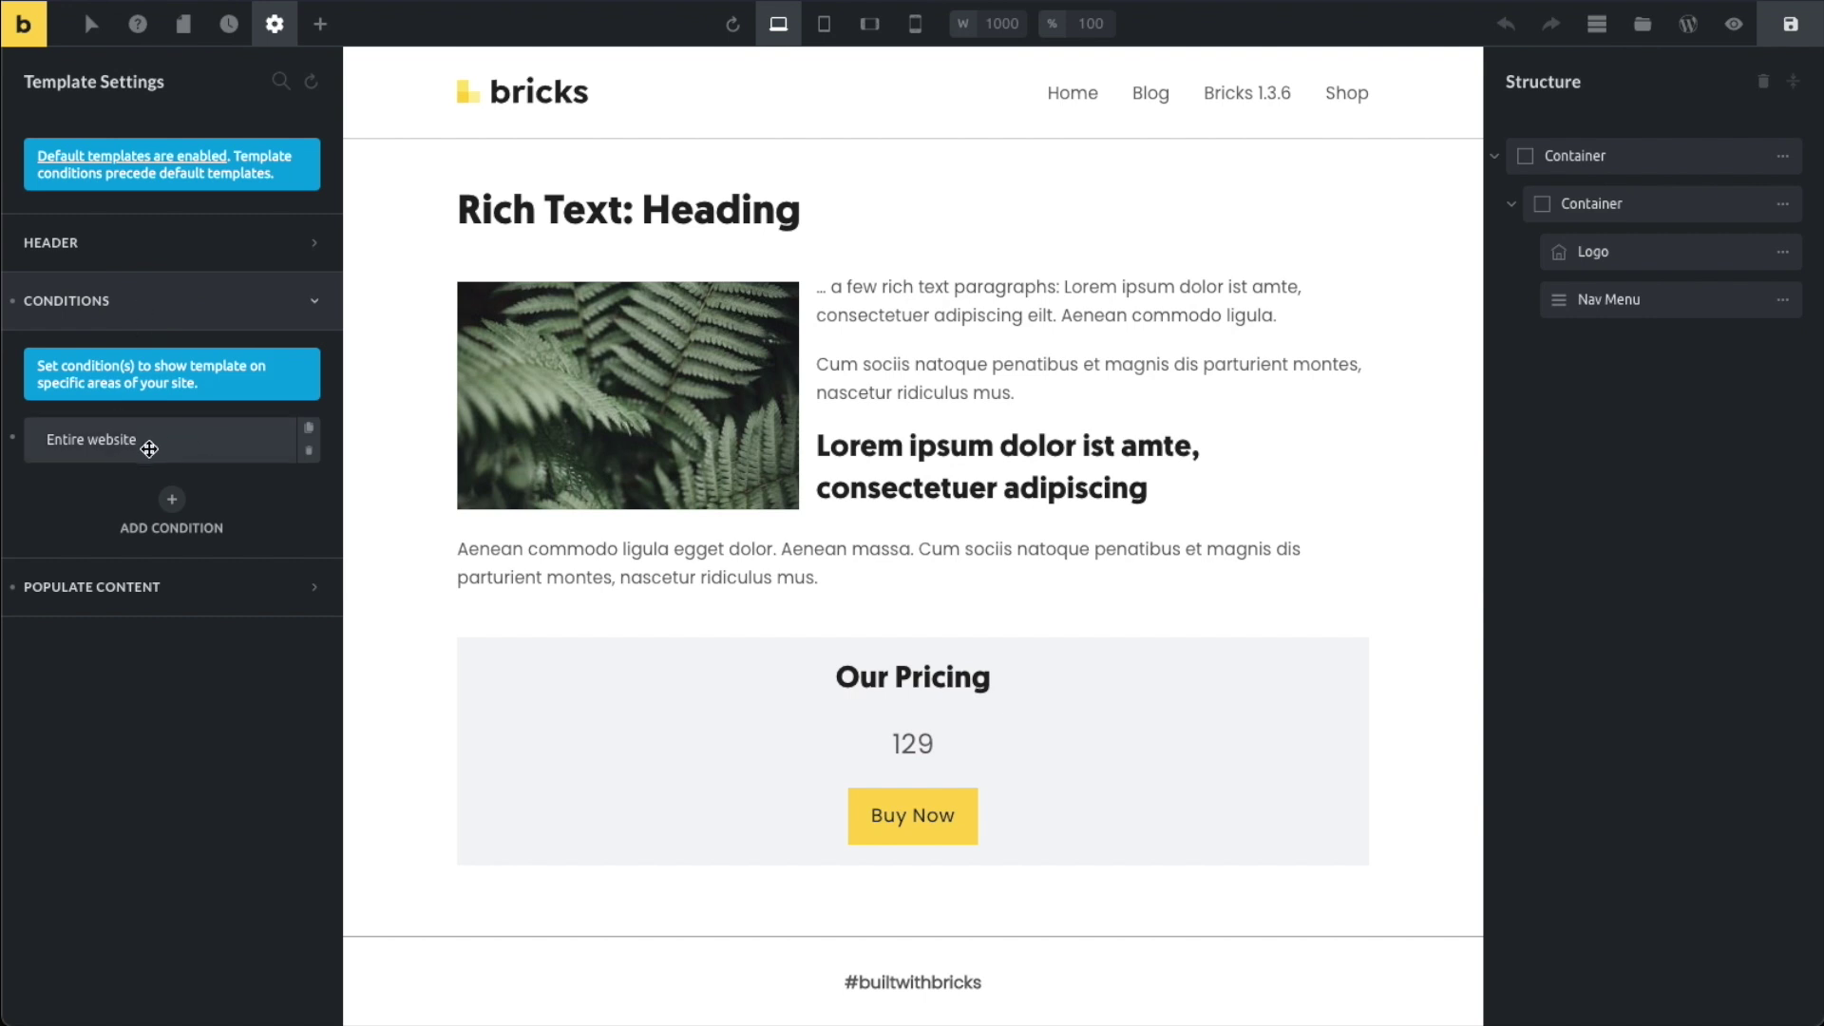
left_click(162, 450)
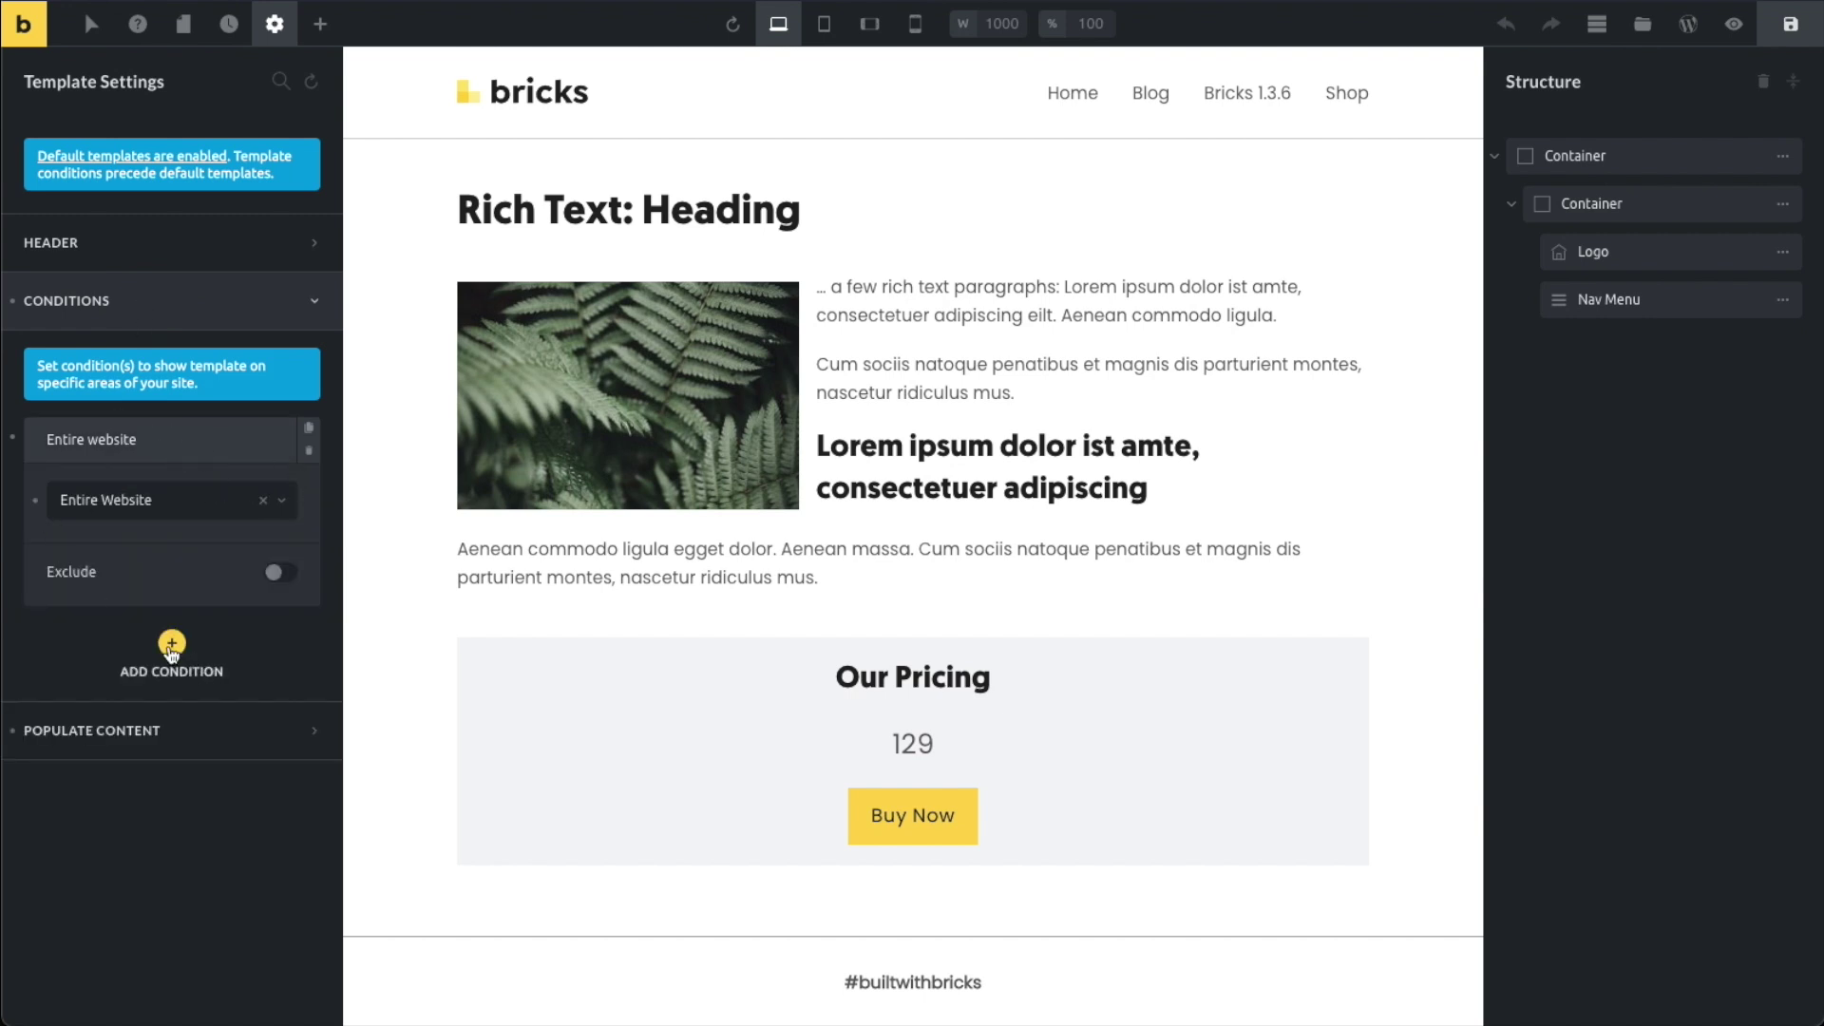
left_click(171, 650)
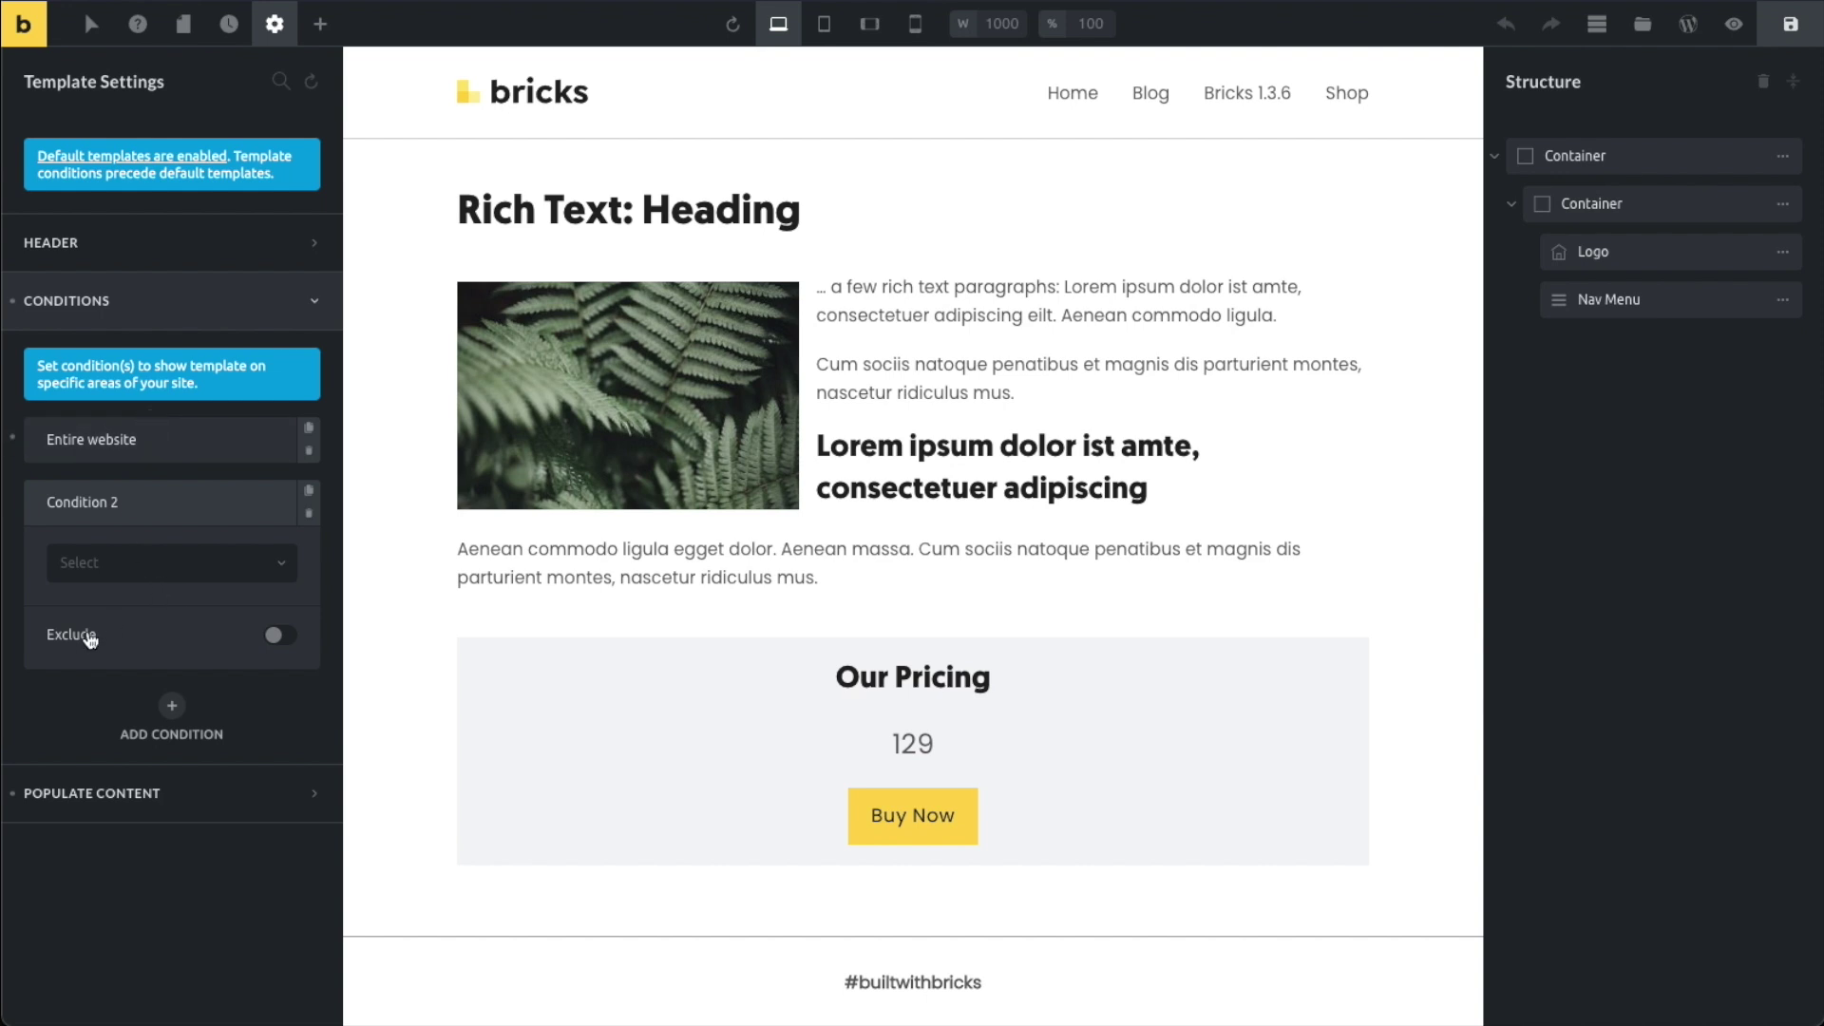
left_click(71, 648)
left_click(113, 577)
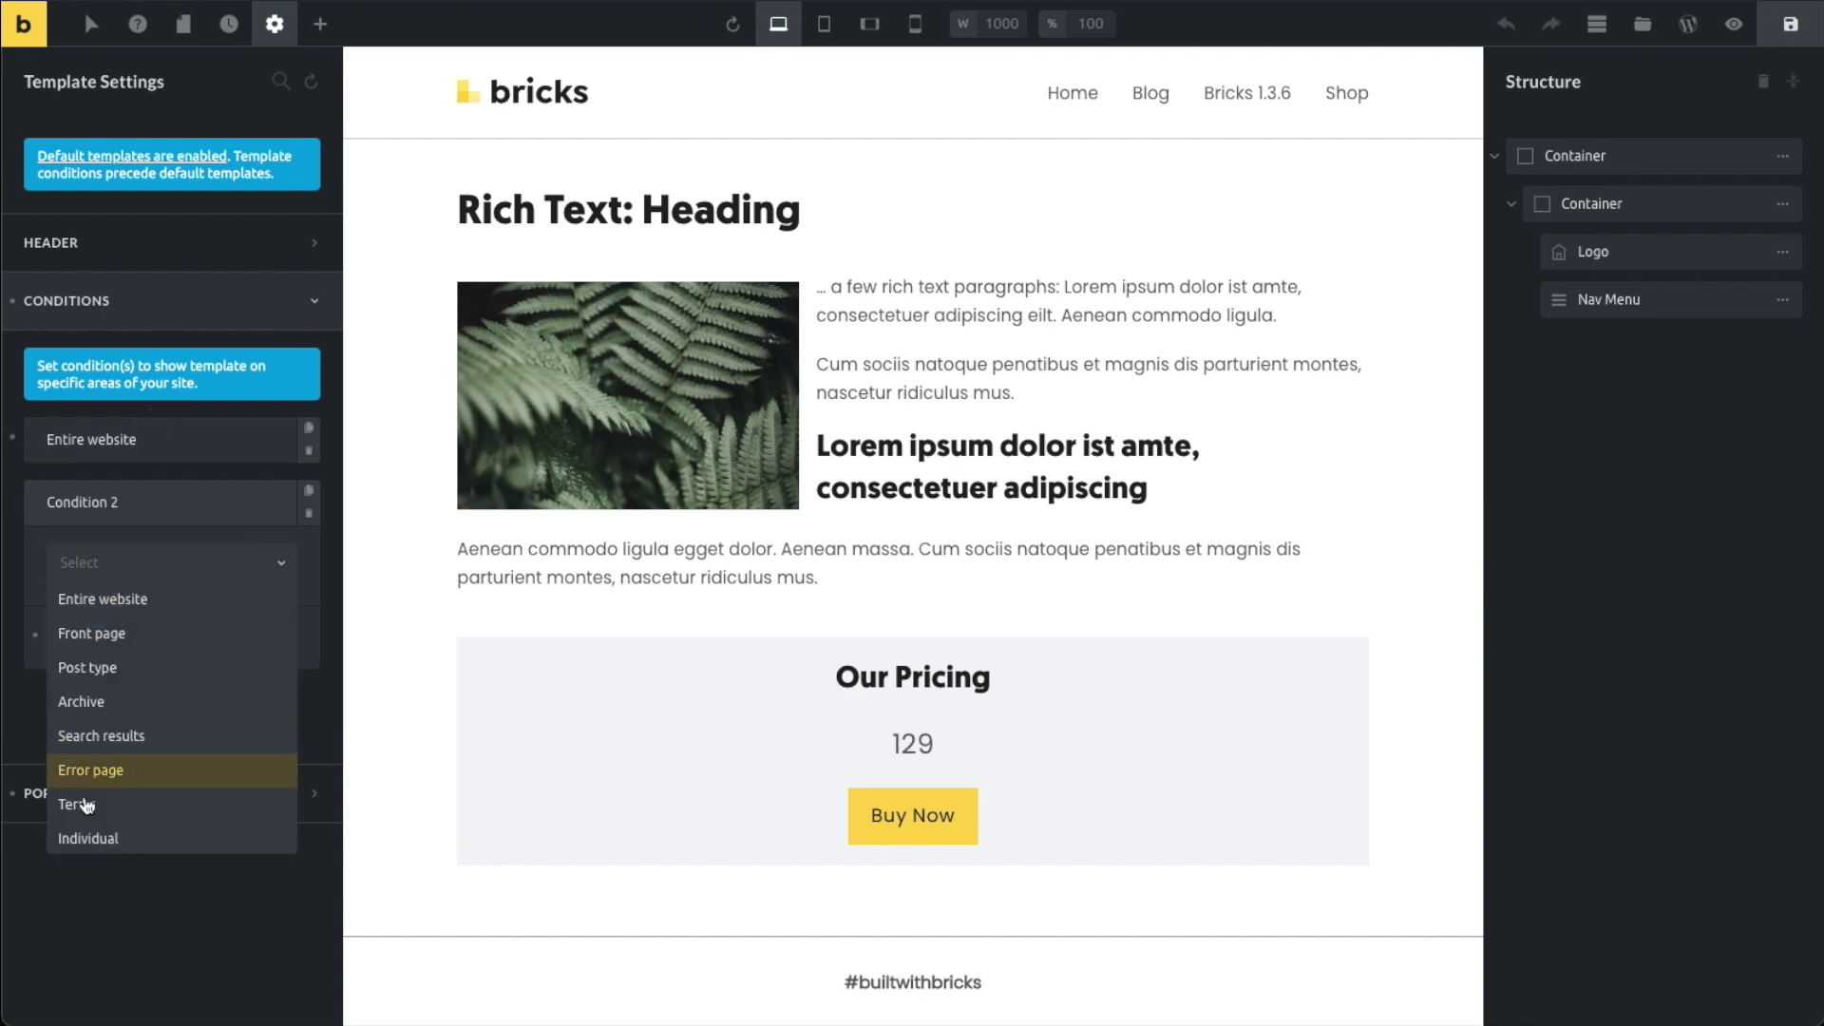
left_click(98, 839)
left_click(143, 673)
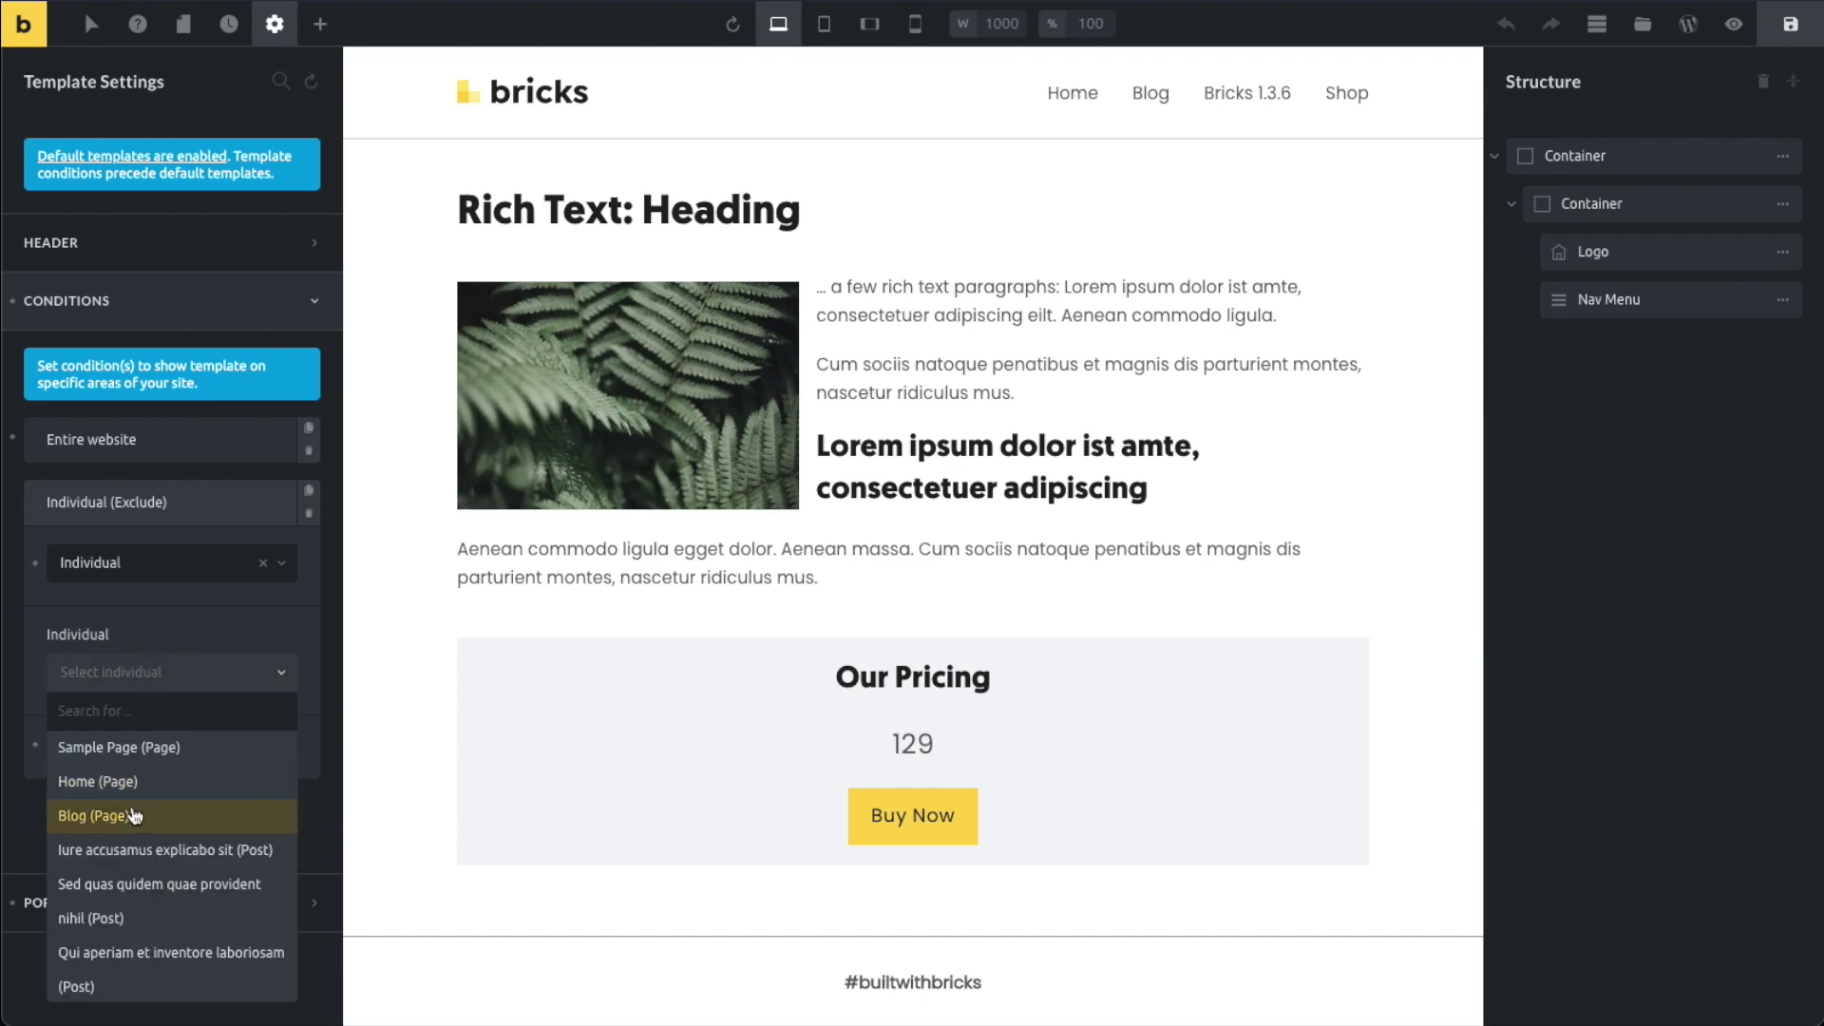
left_click(125, 813)
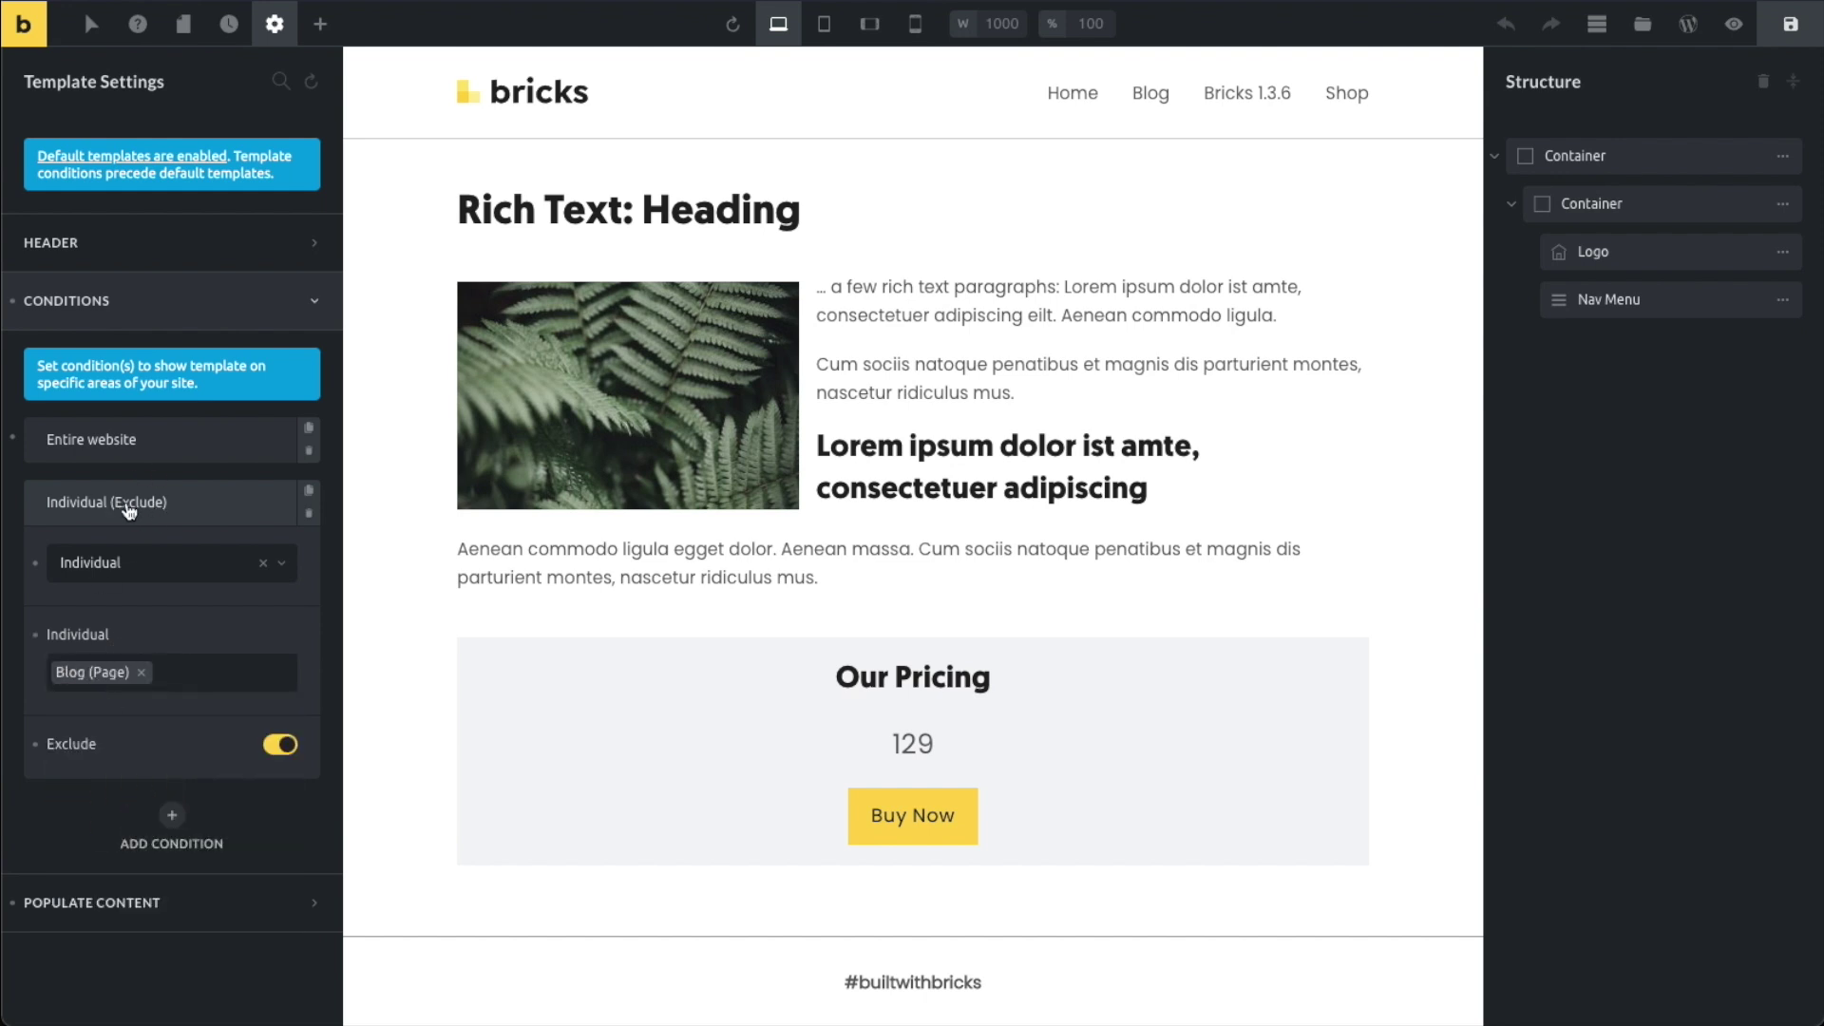
left_click(197, 496)
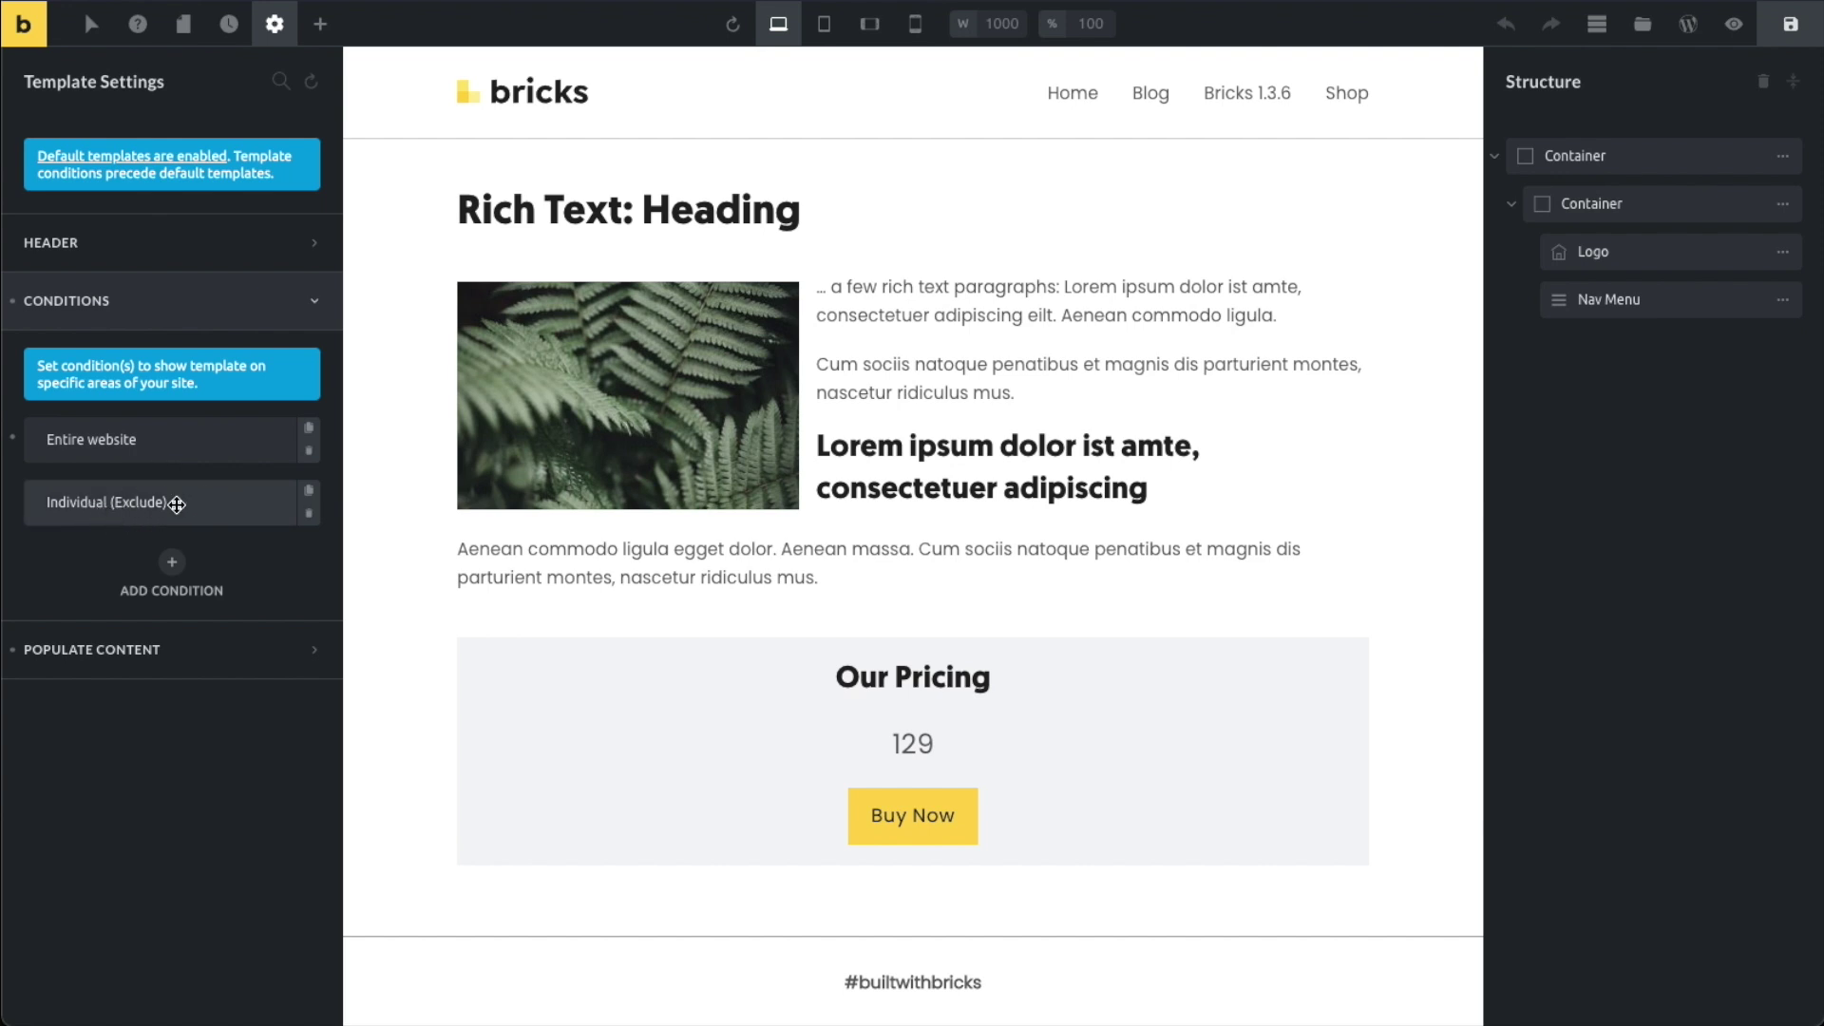
left_click(197, 501)
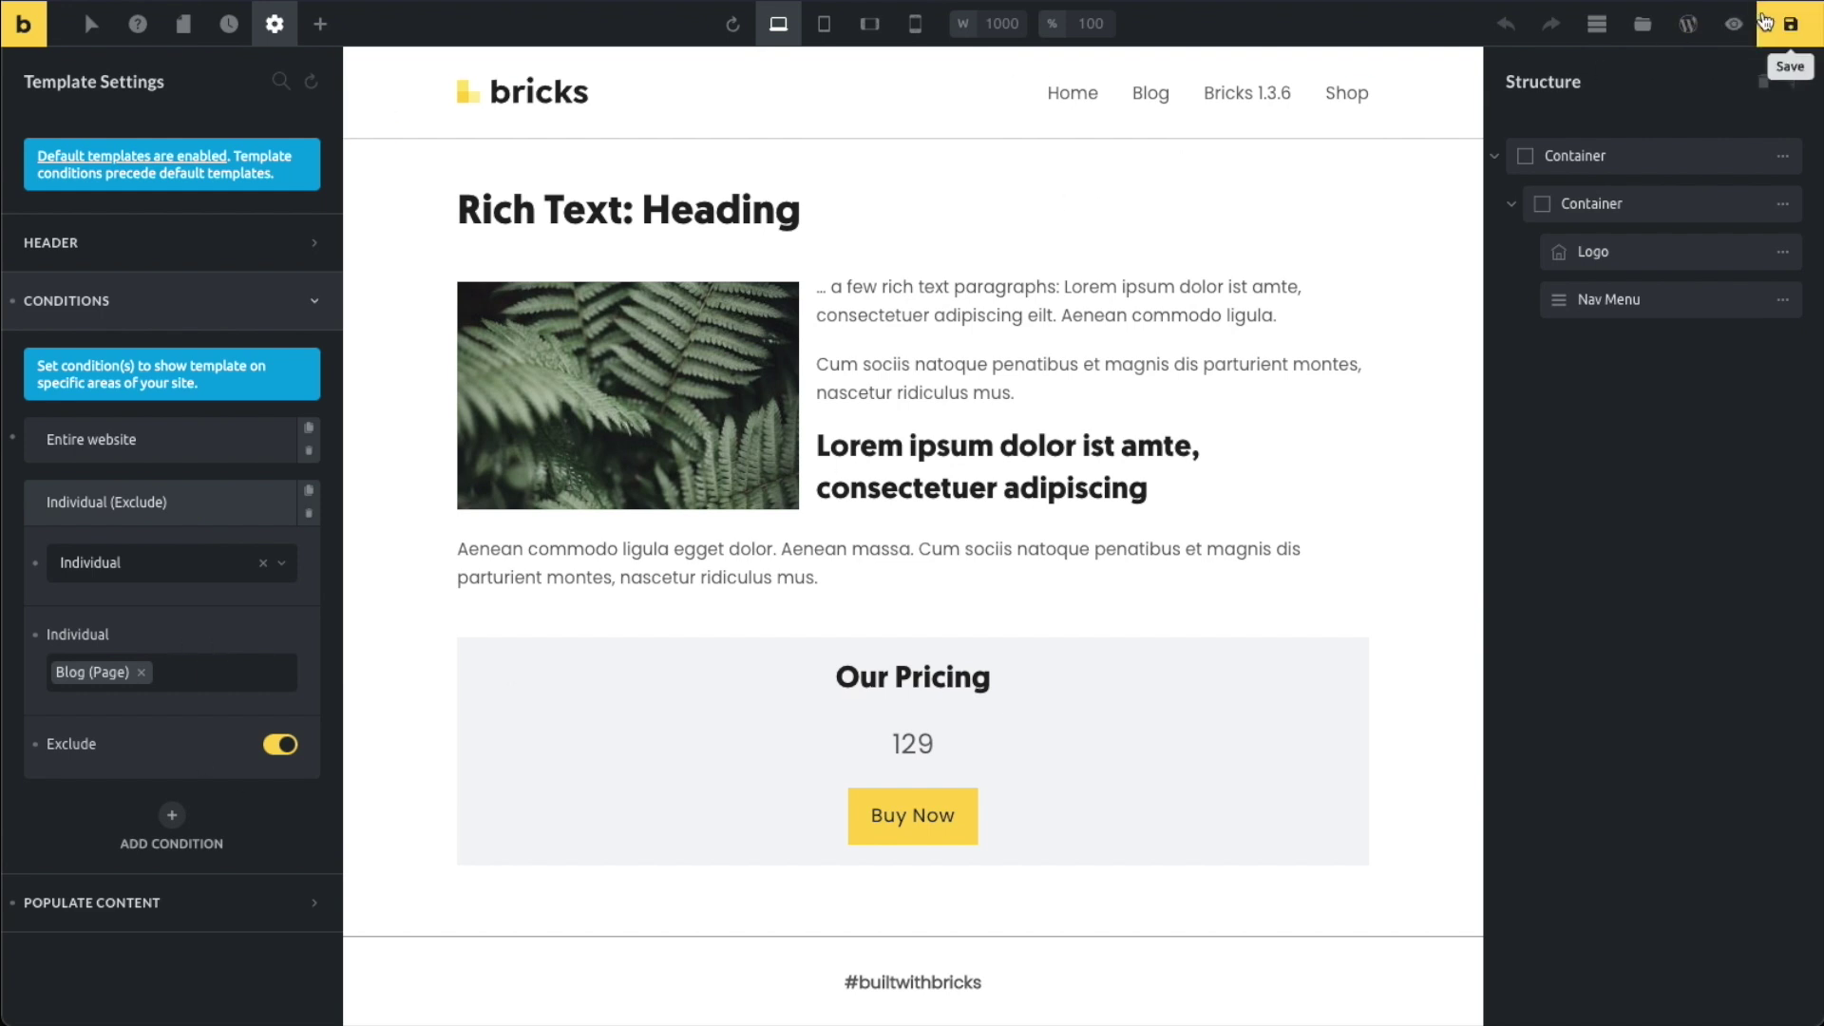
- Save the header template, then remove its Blog exclusion, save again and reload the blog page
key("ctrl+s")
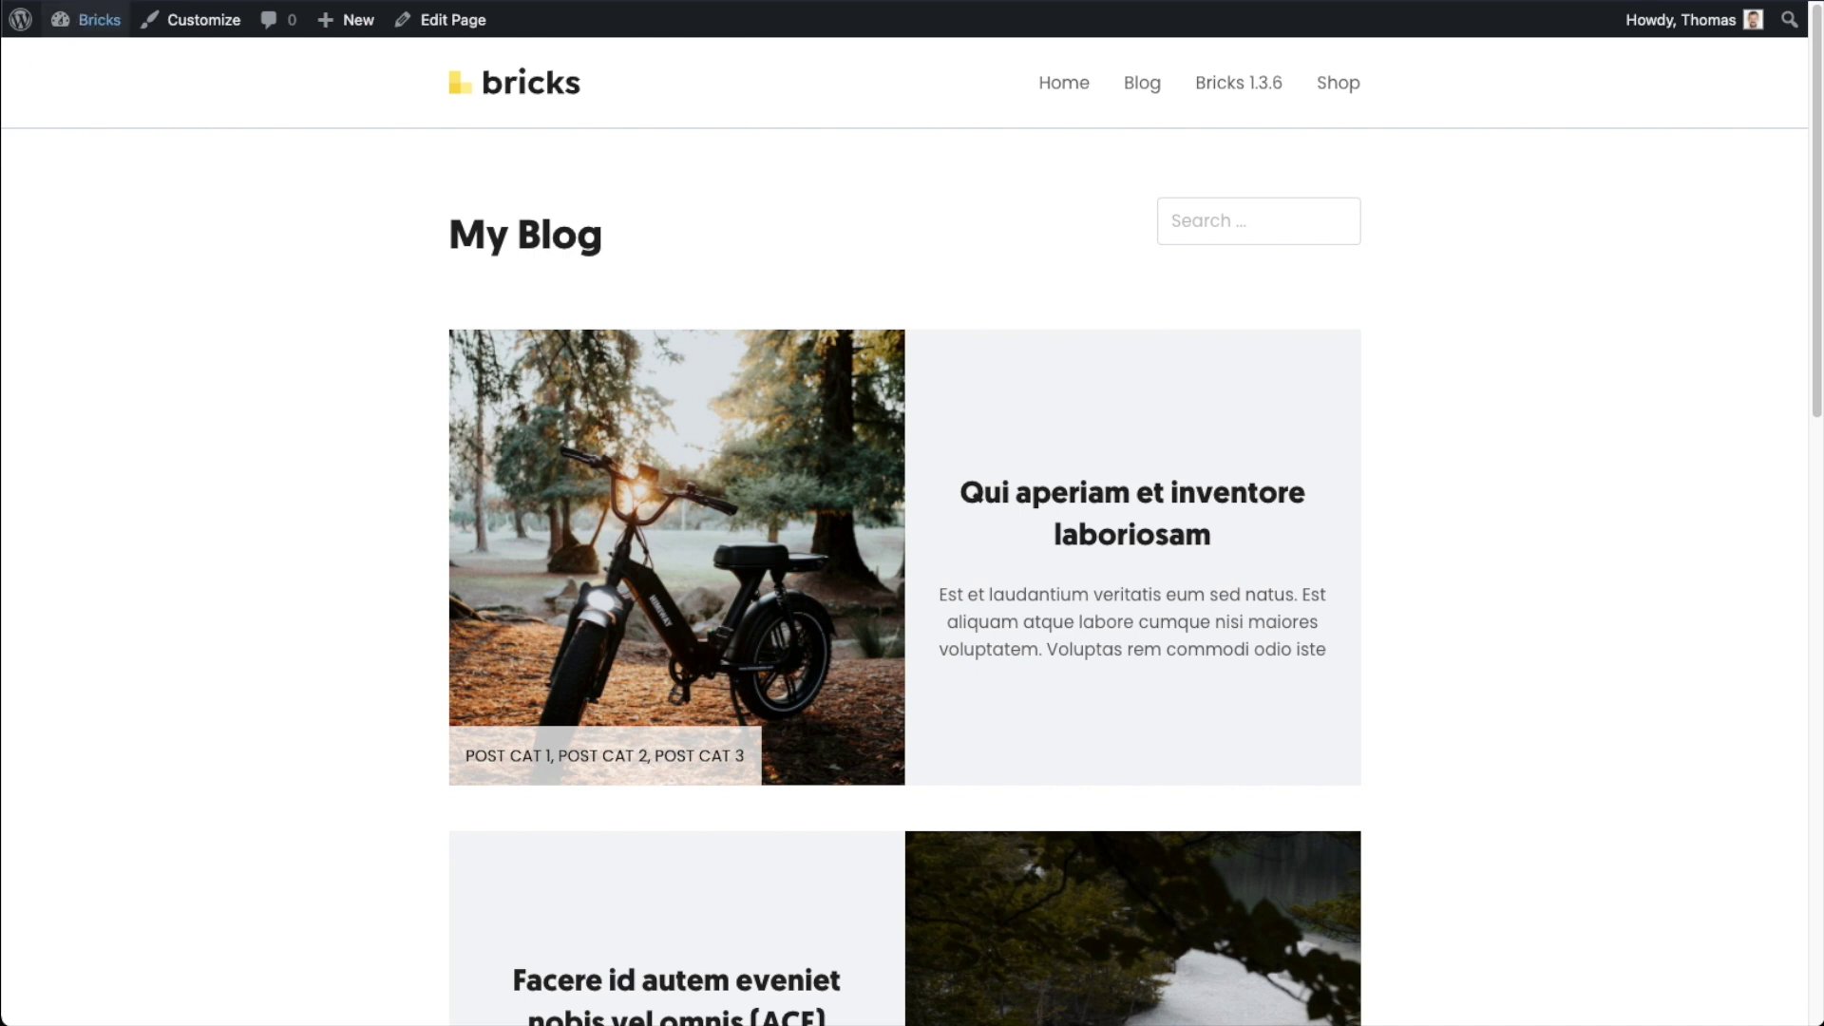
scroll(296, 518, "down", 2)
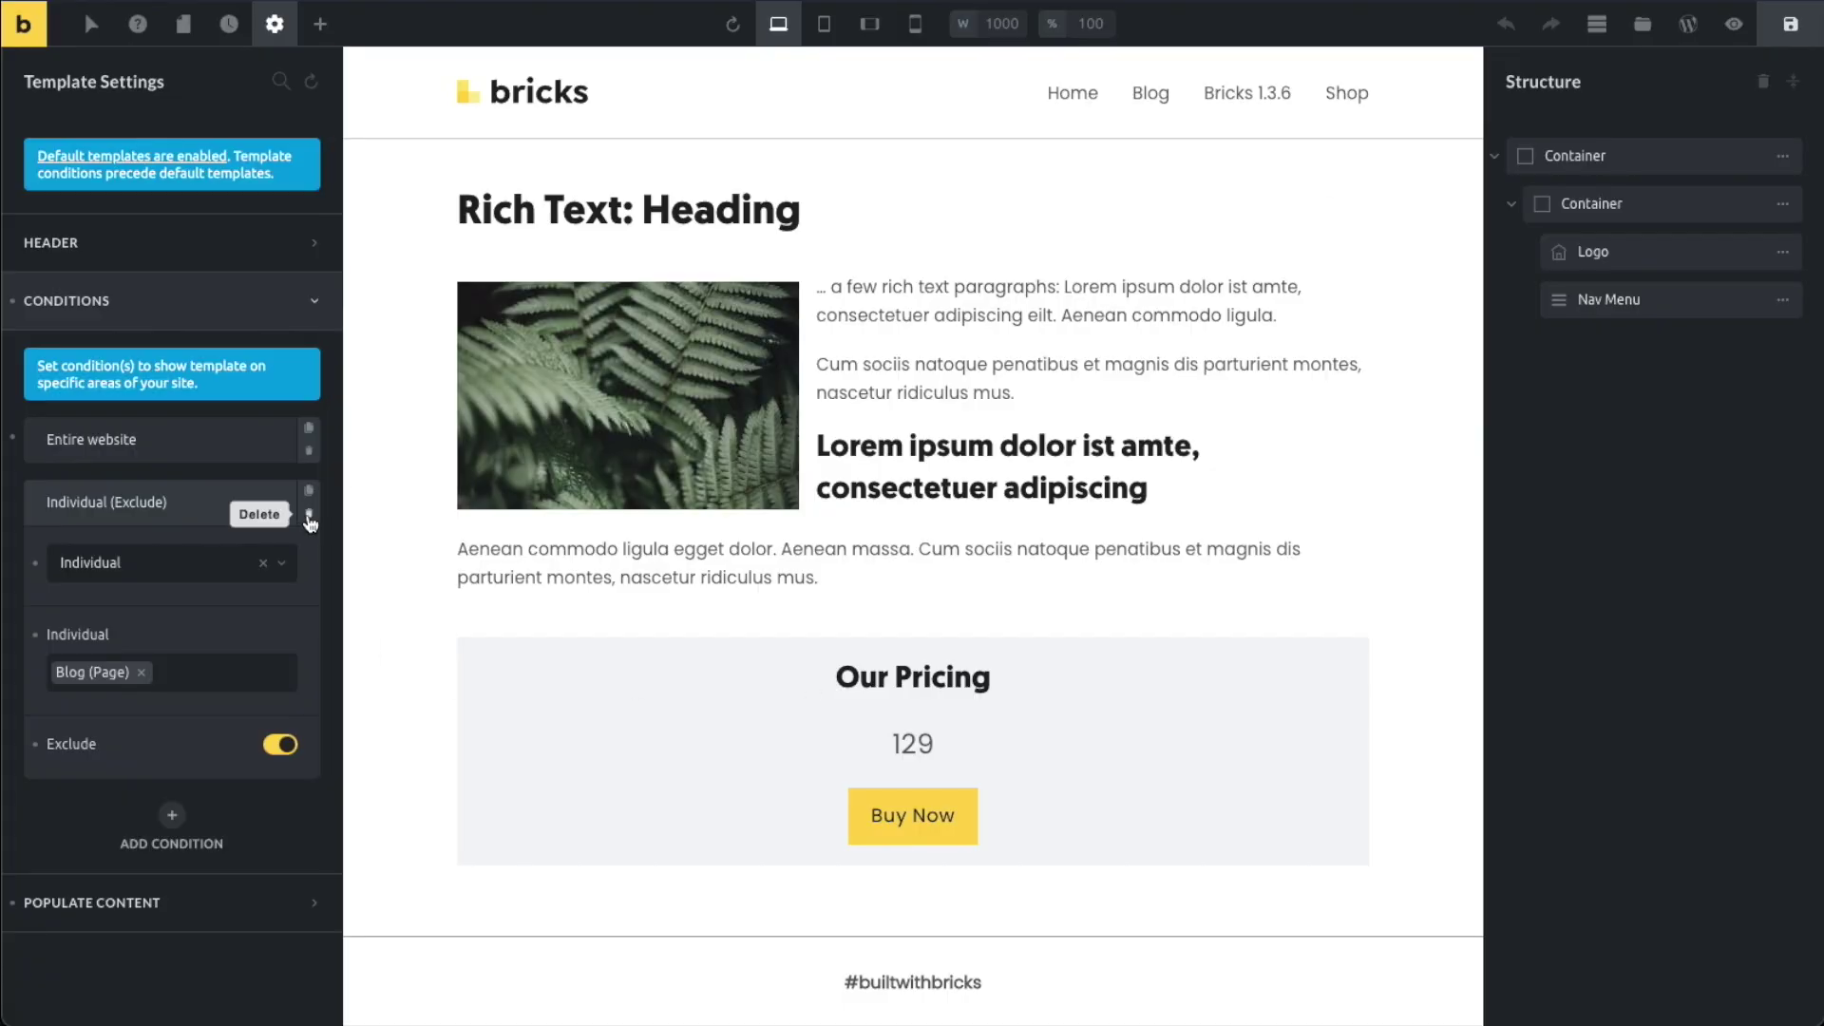
left_click(309, 516)
left_click(1790, 24)
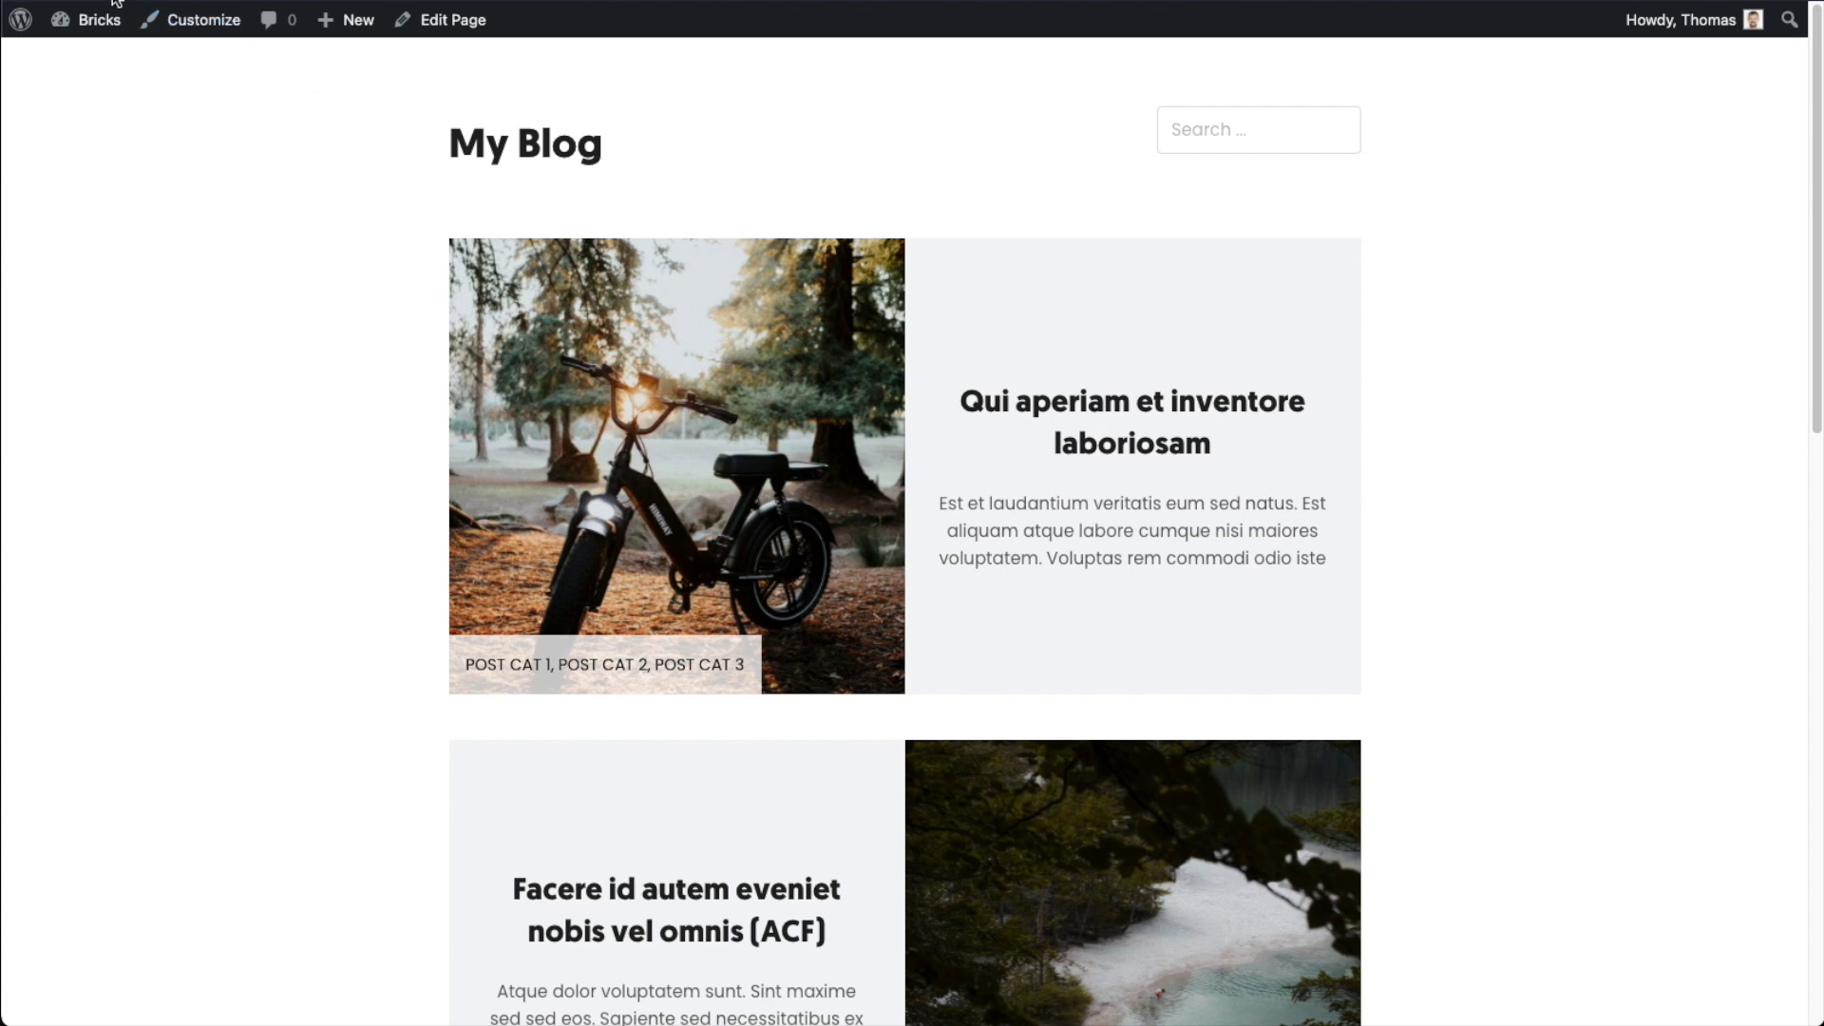
key("super+r")
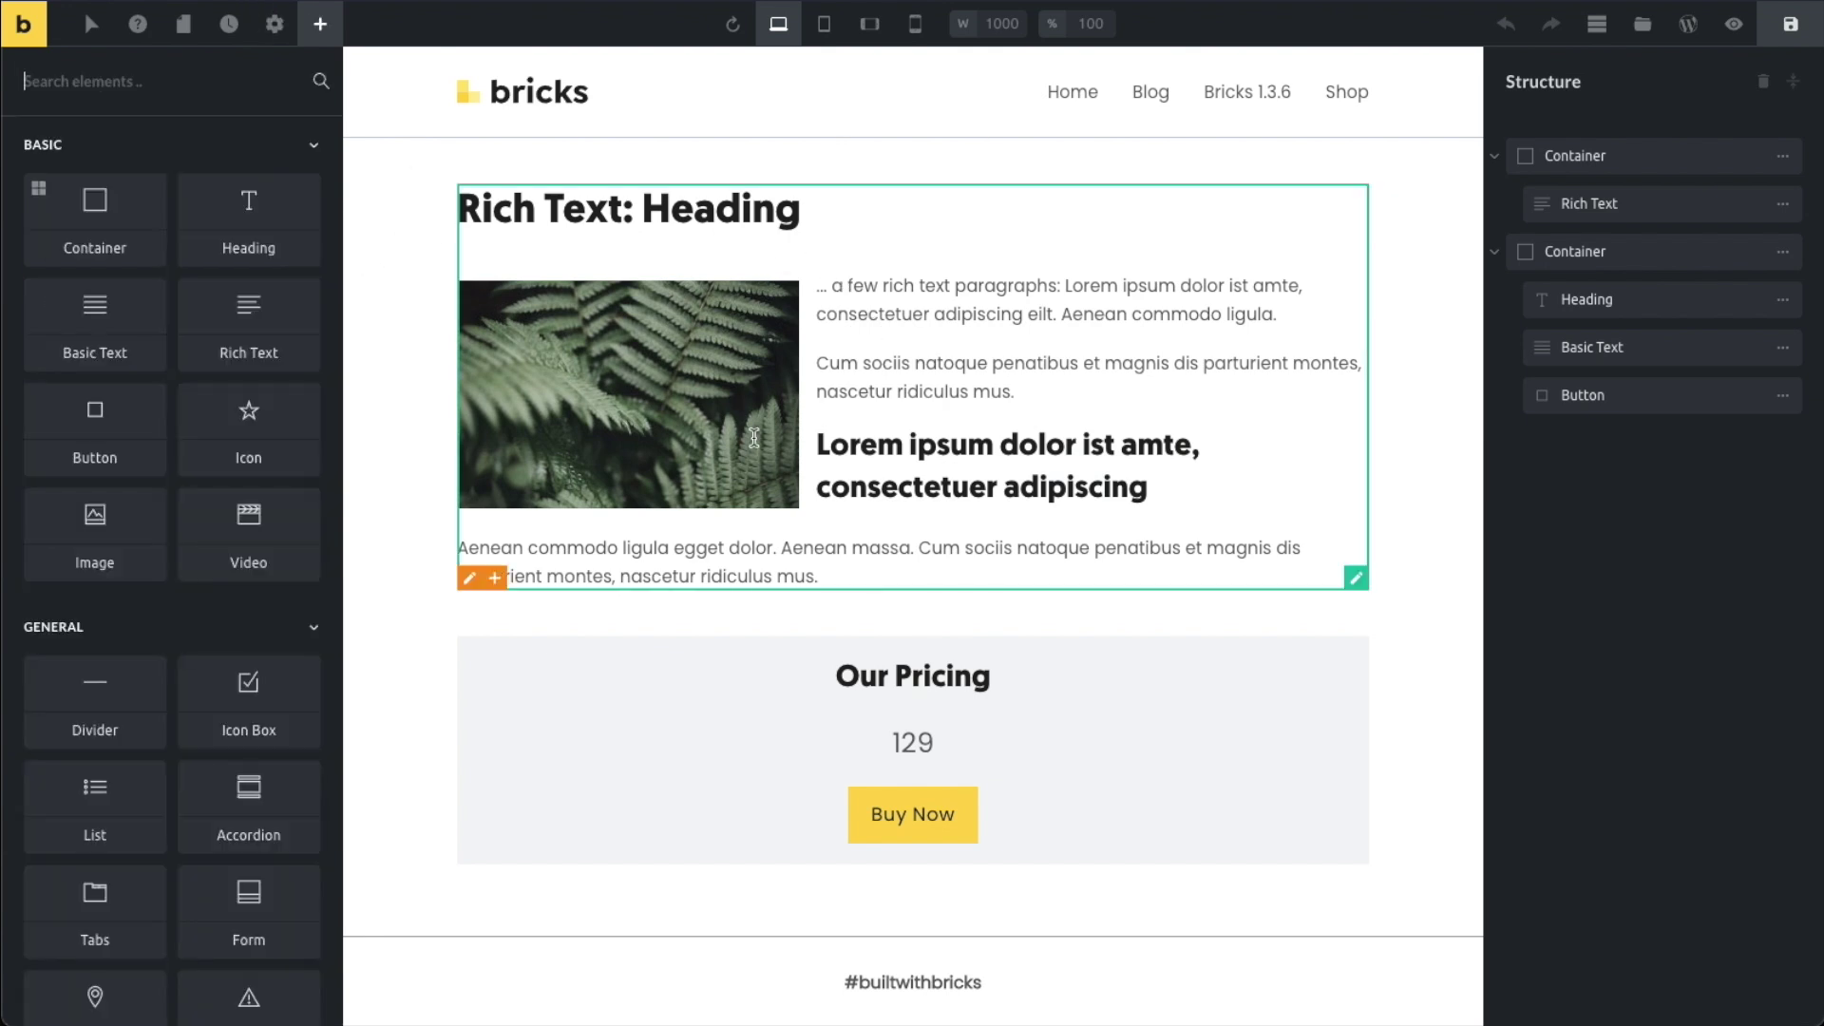
- Make the 'Rich Text: Heading' title a Heading 1 using the format dropdown
left_click(917, 307)
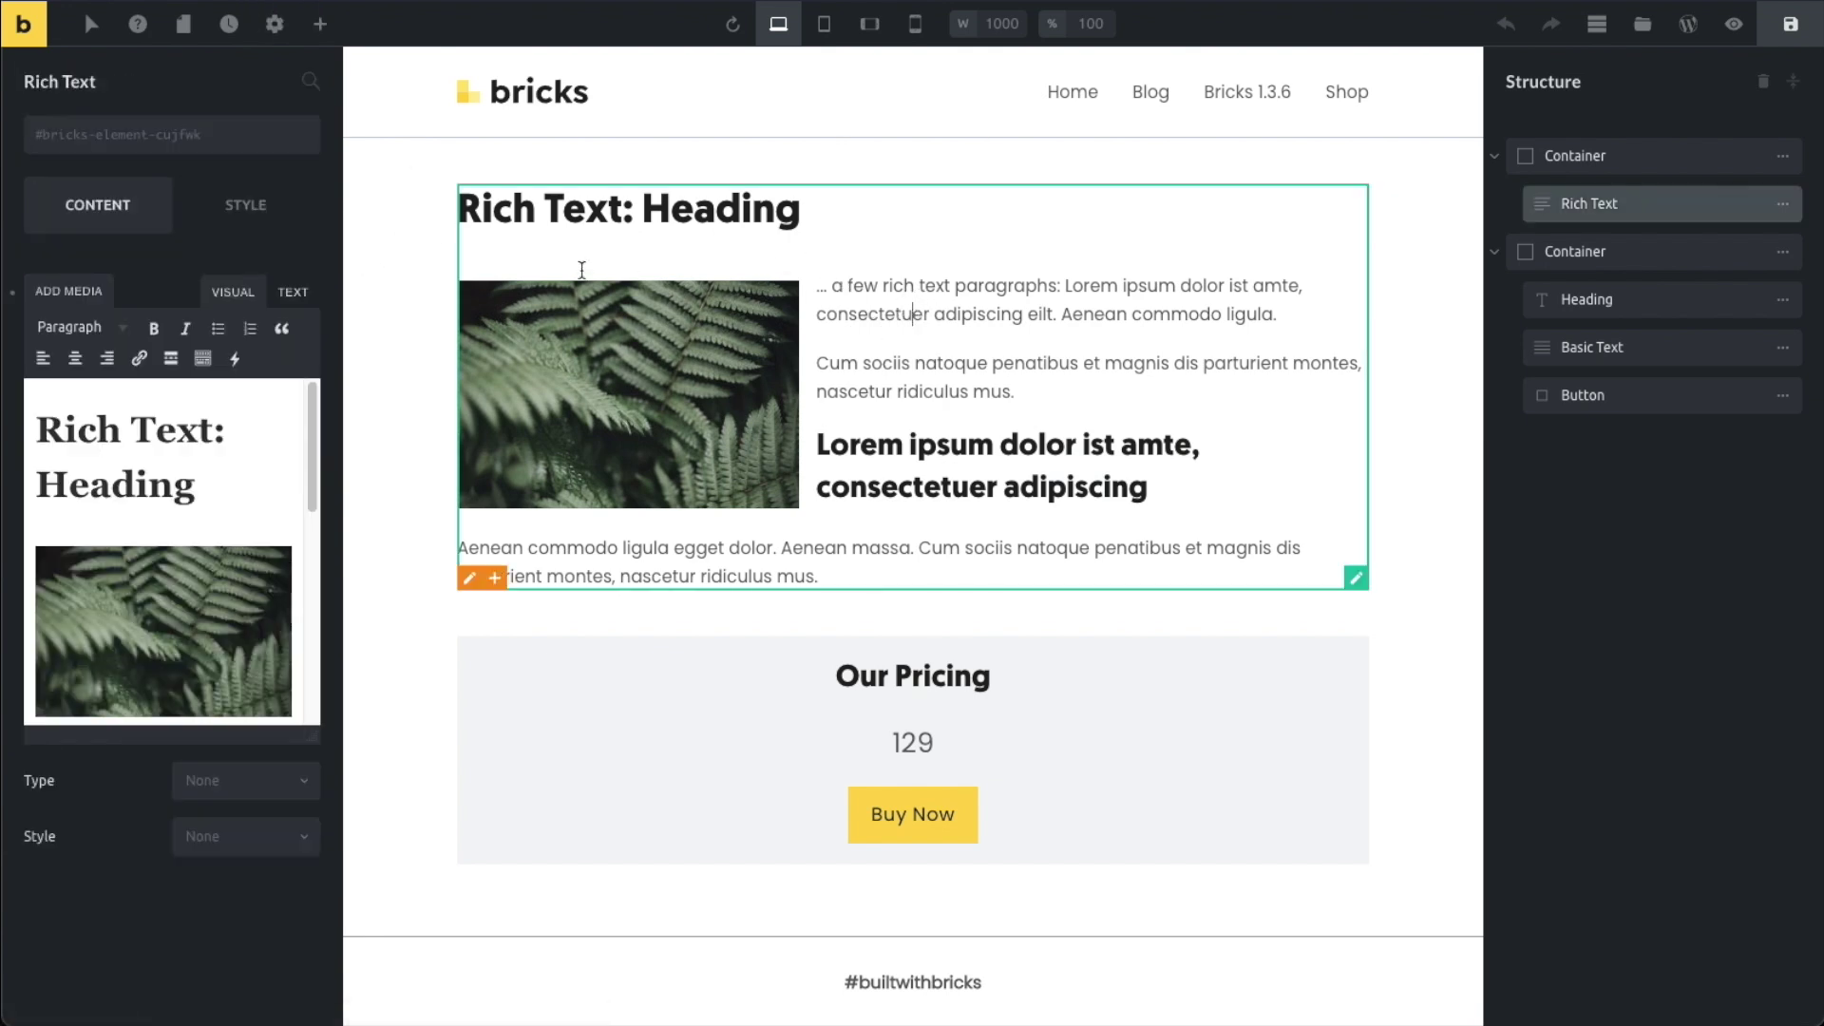
left_click(322, 28)
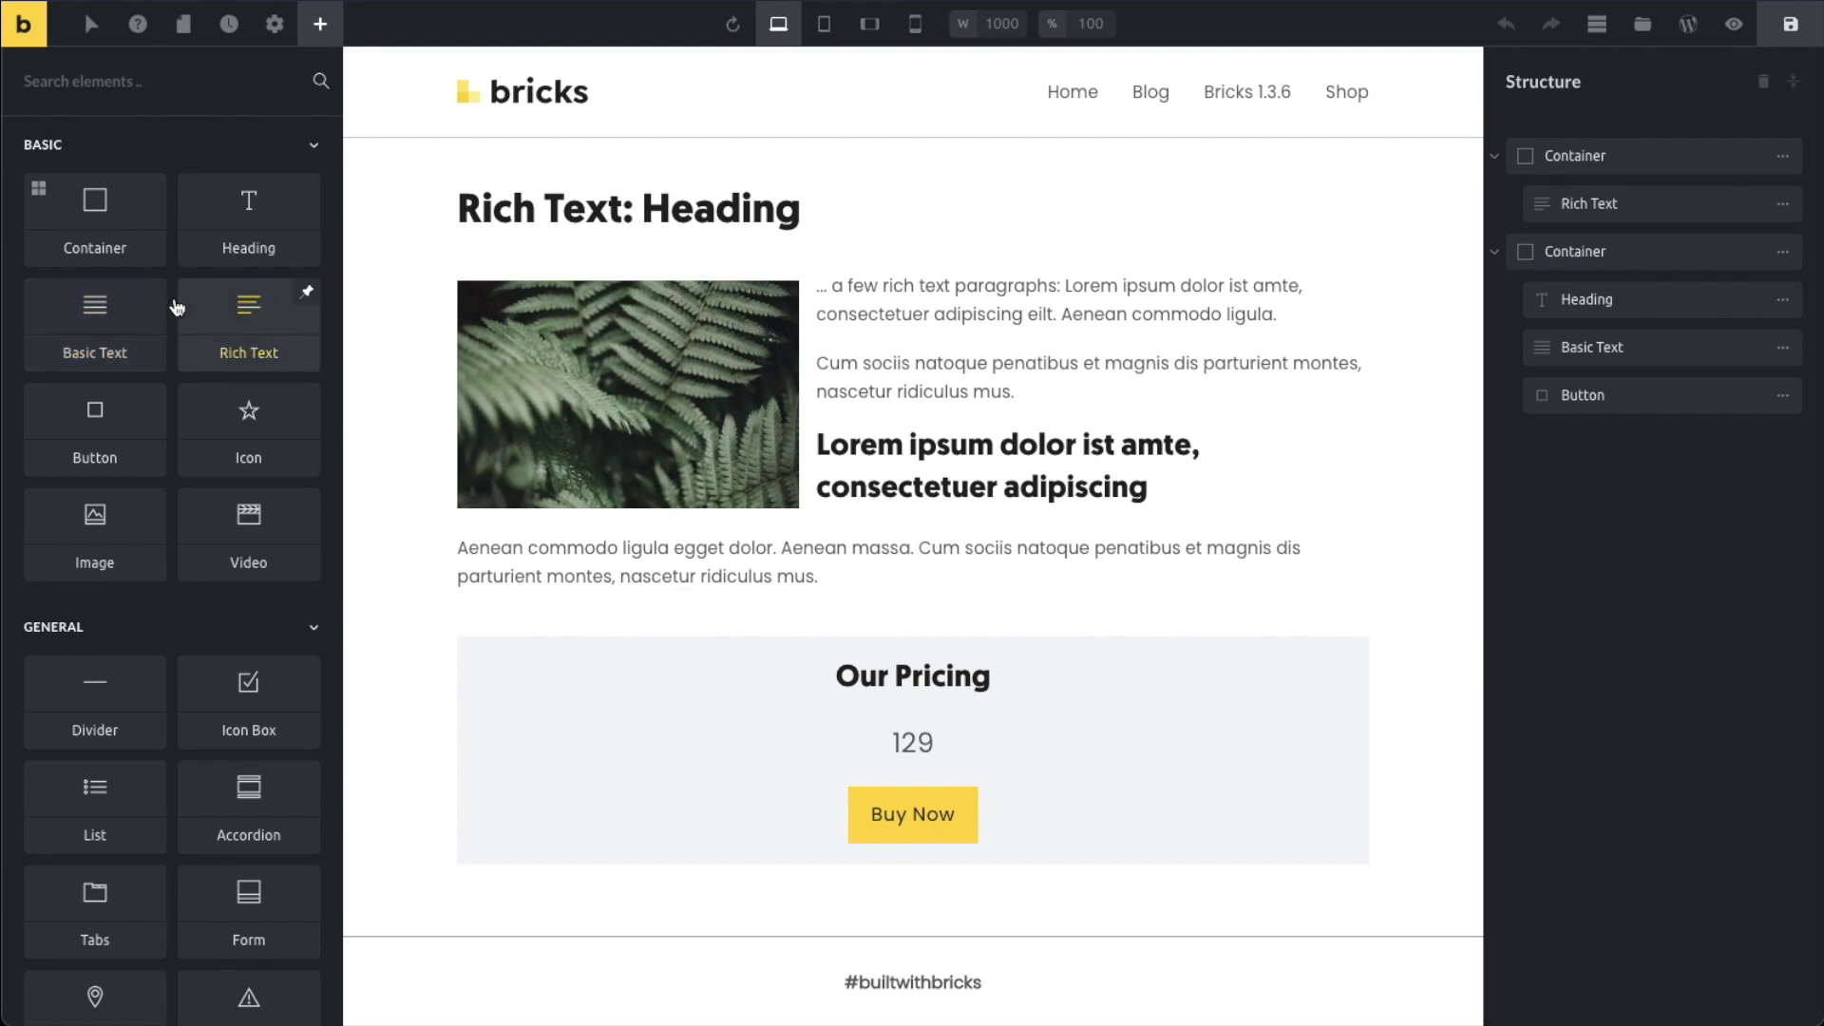
left_click(461, 213)
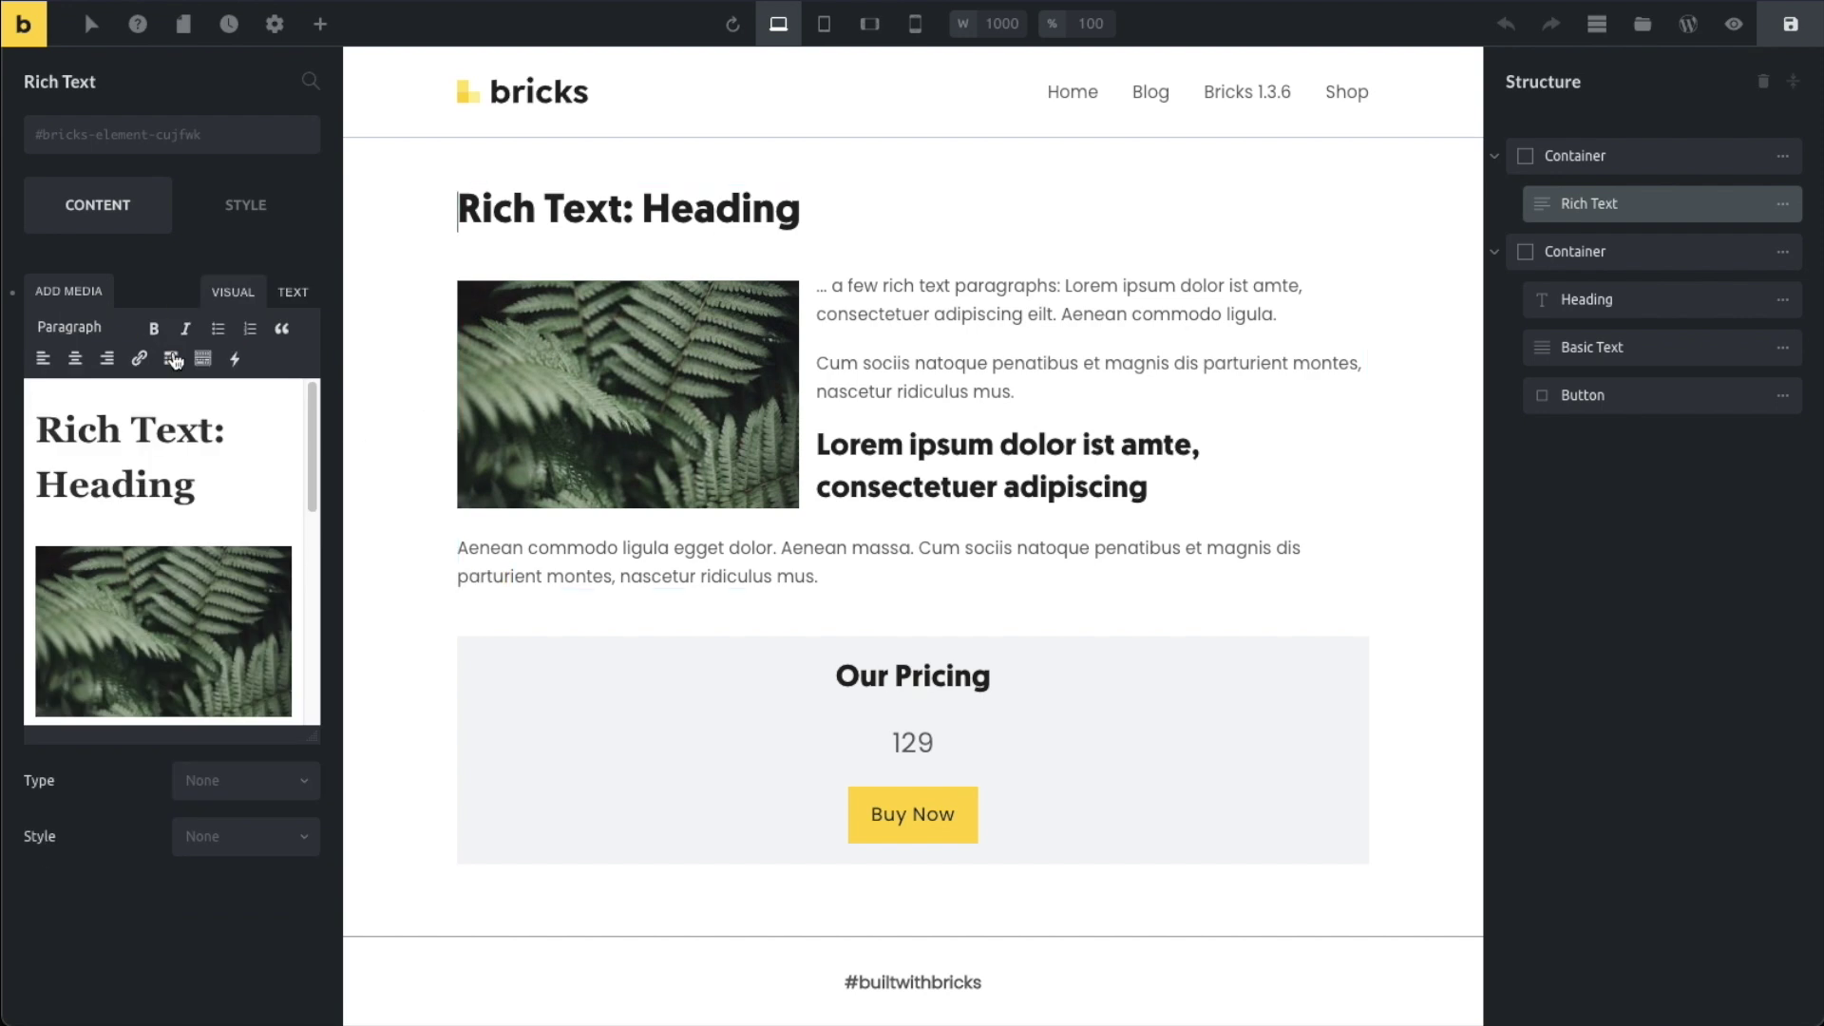
left_click(166, 446)
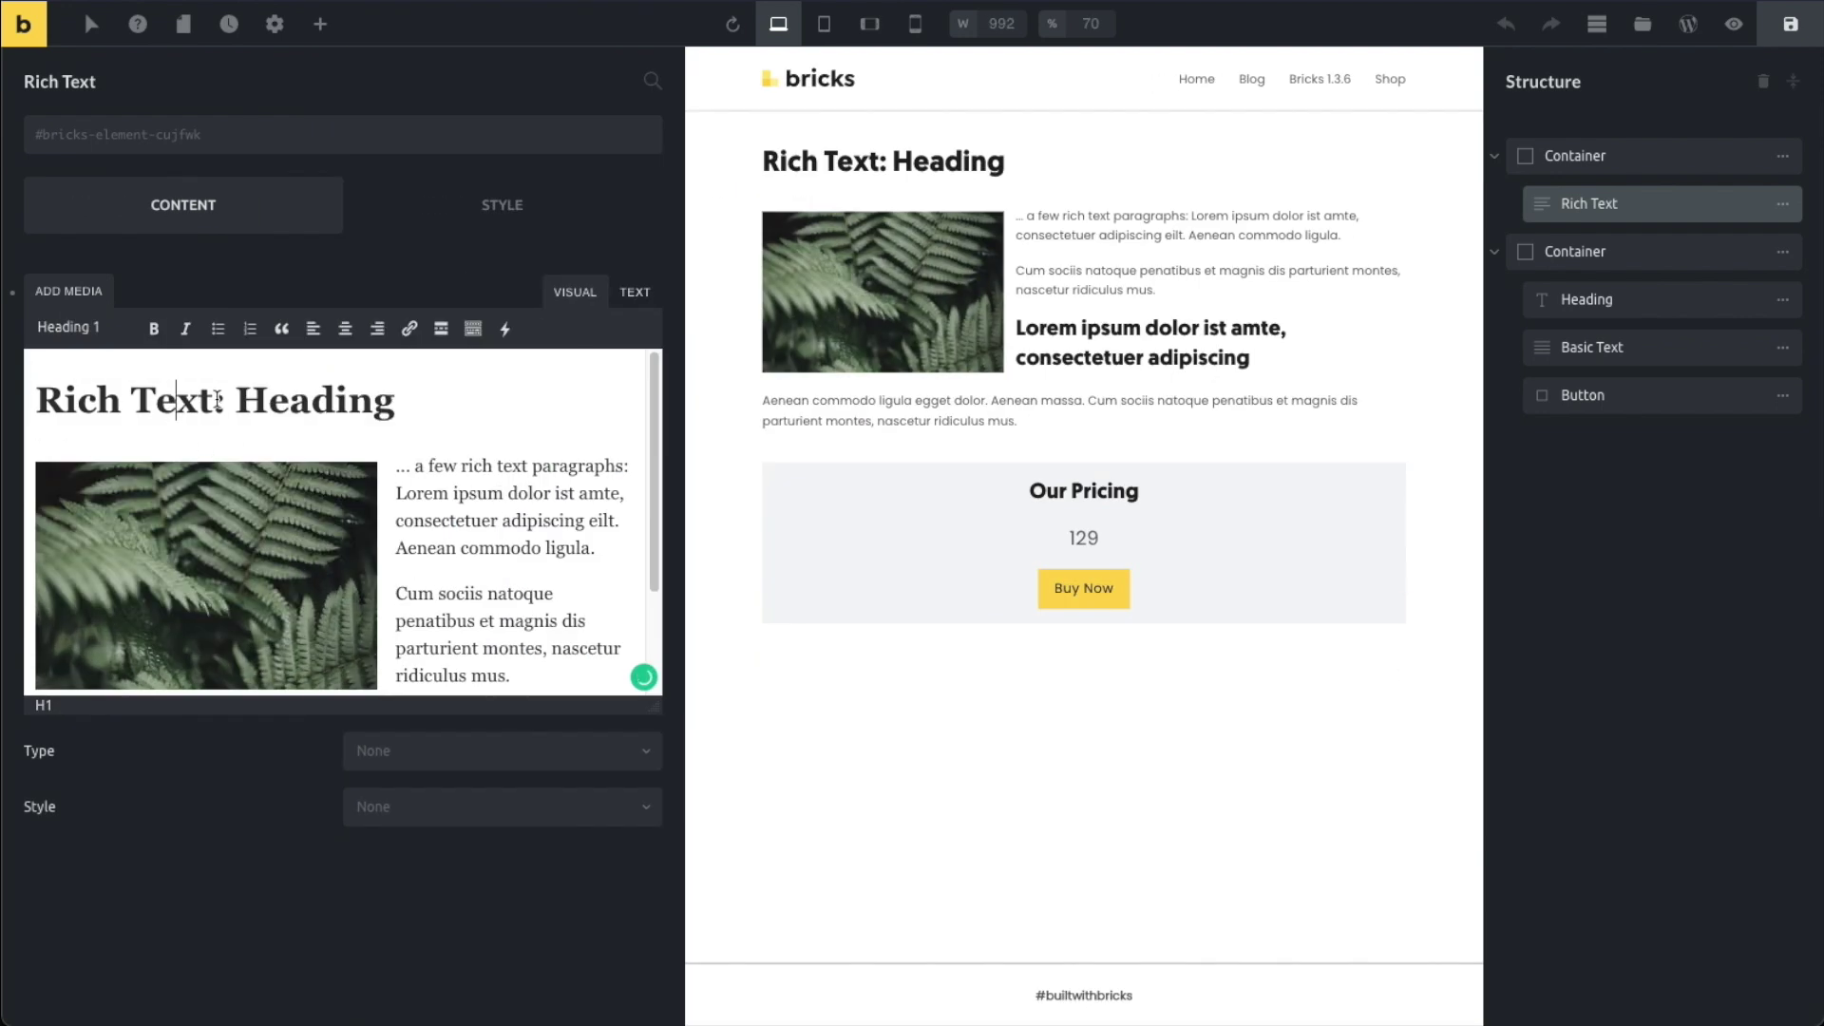
left_click(88, 328)
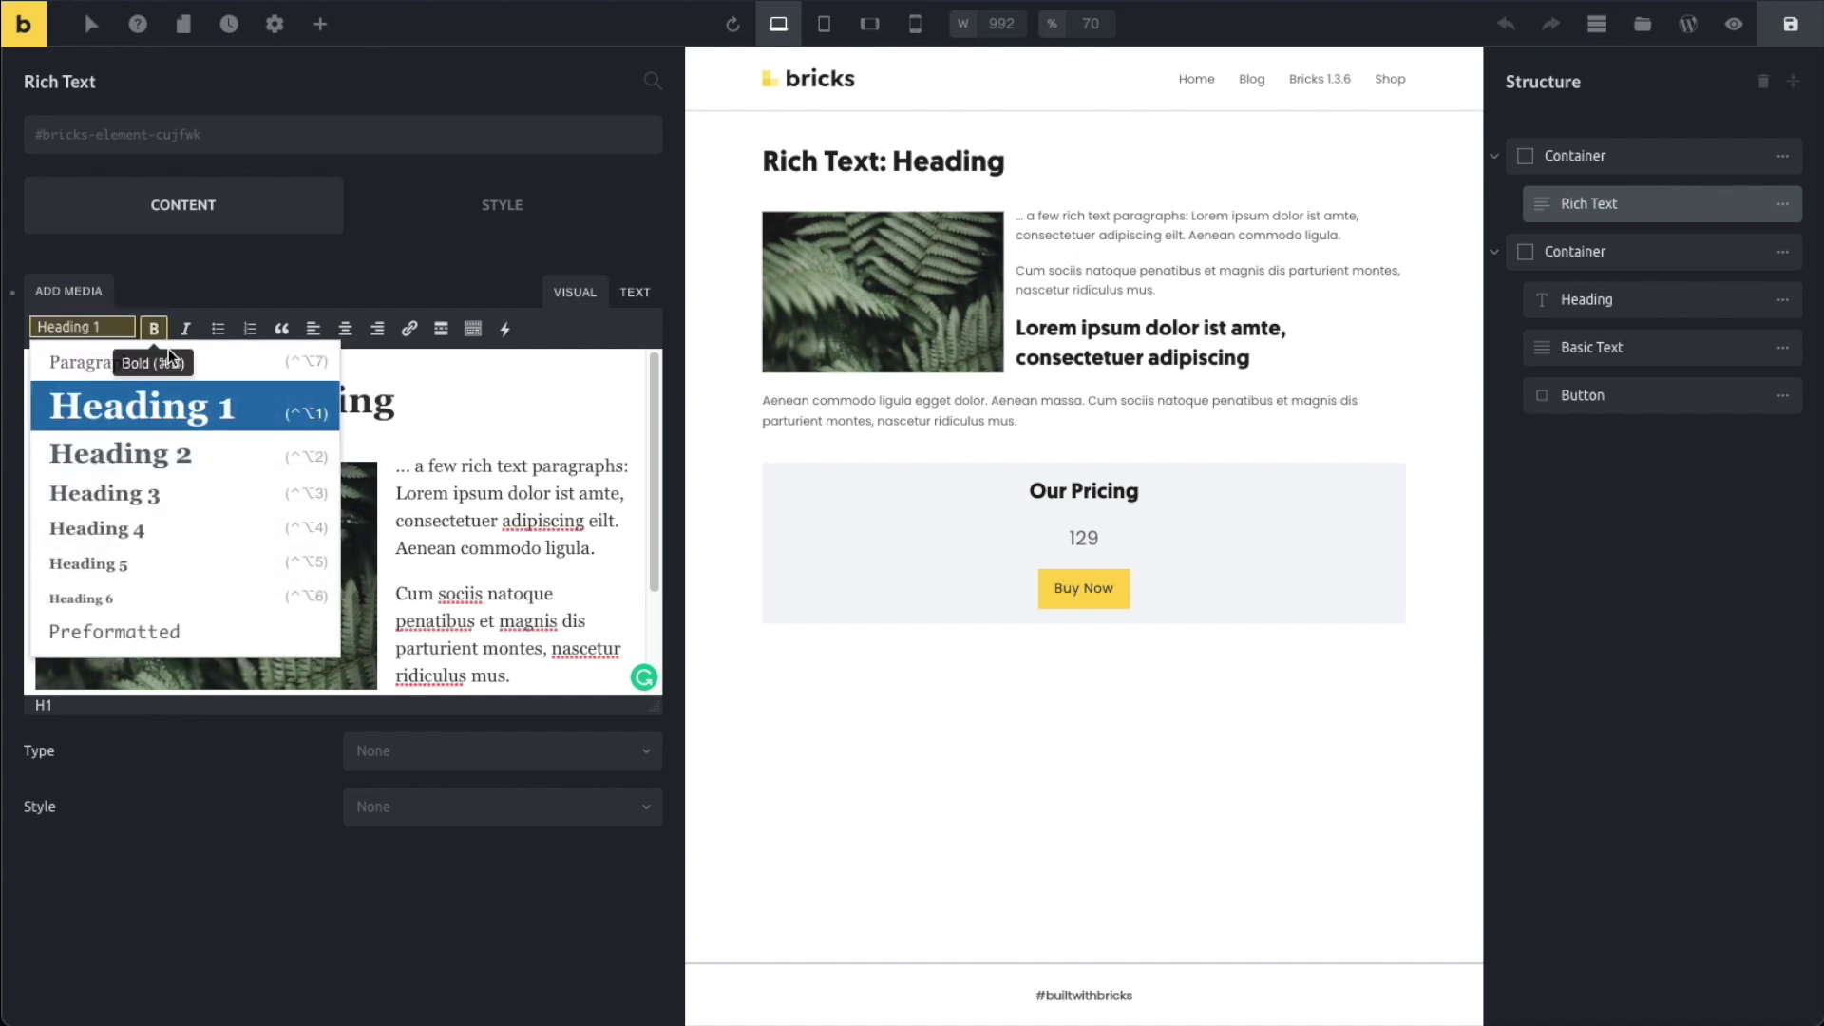
left_click(155, 453)
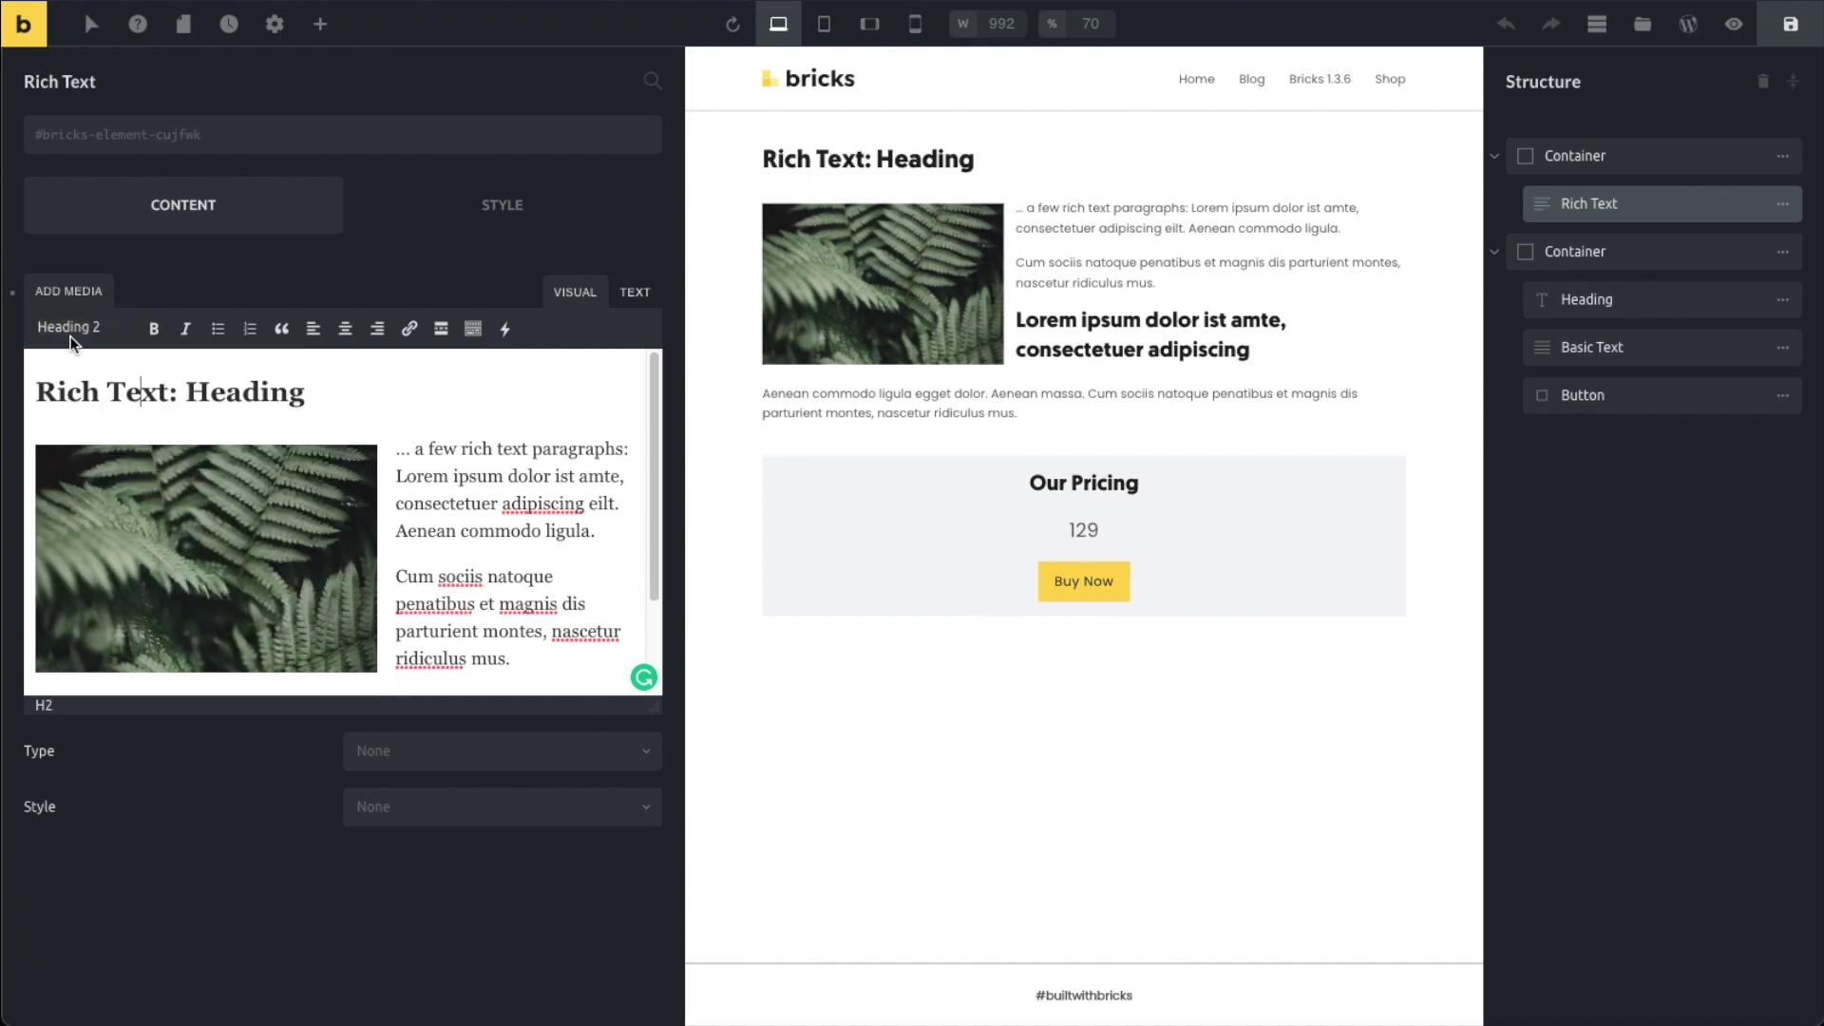
left_click(70, 332)
left_click(141, 492)
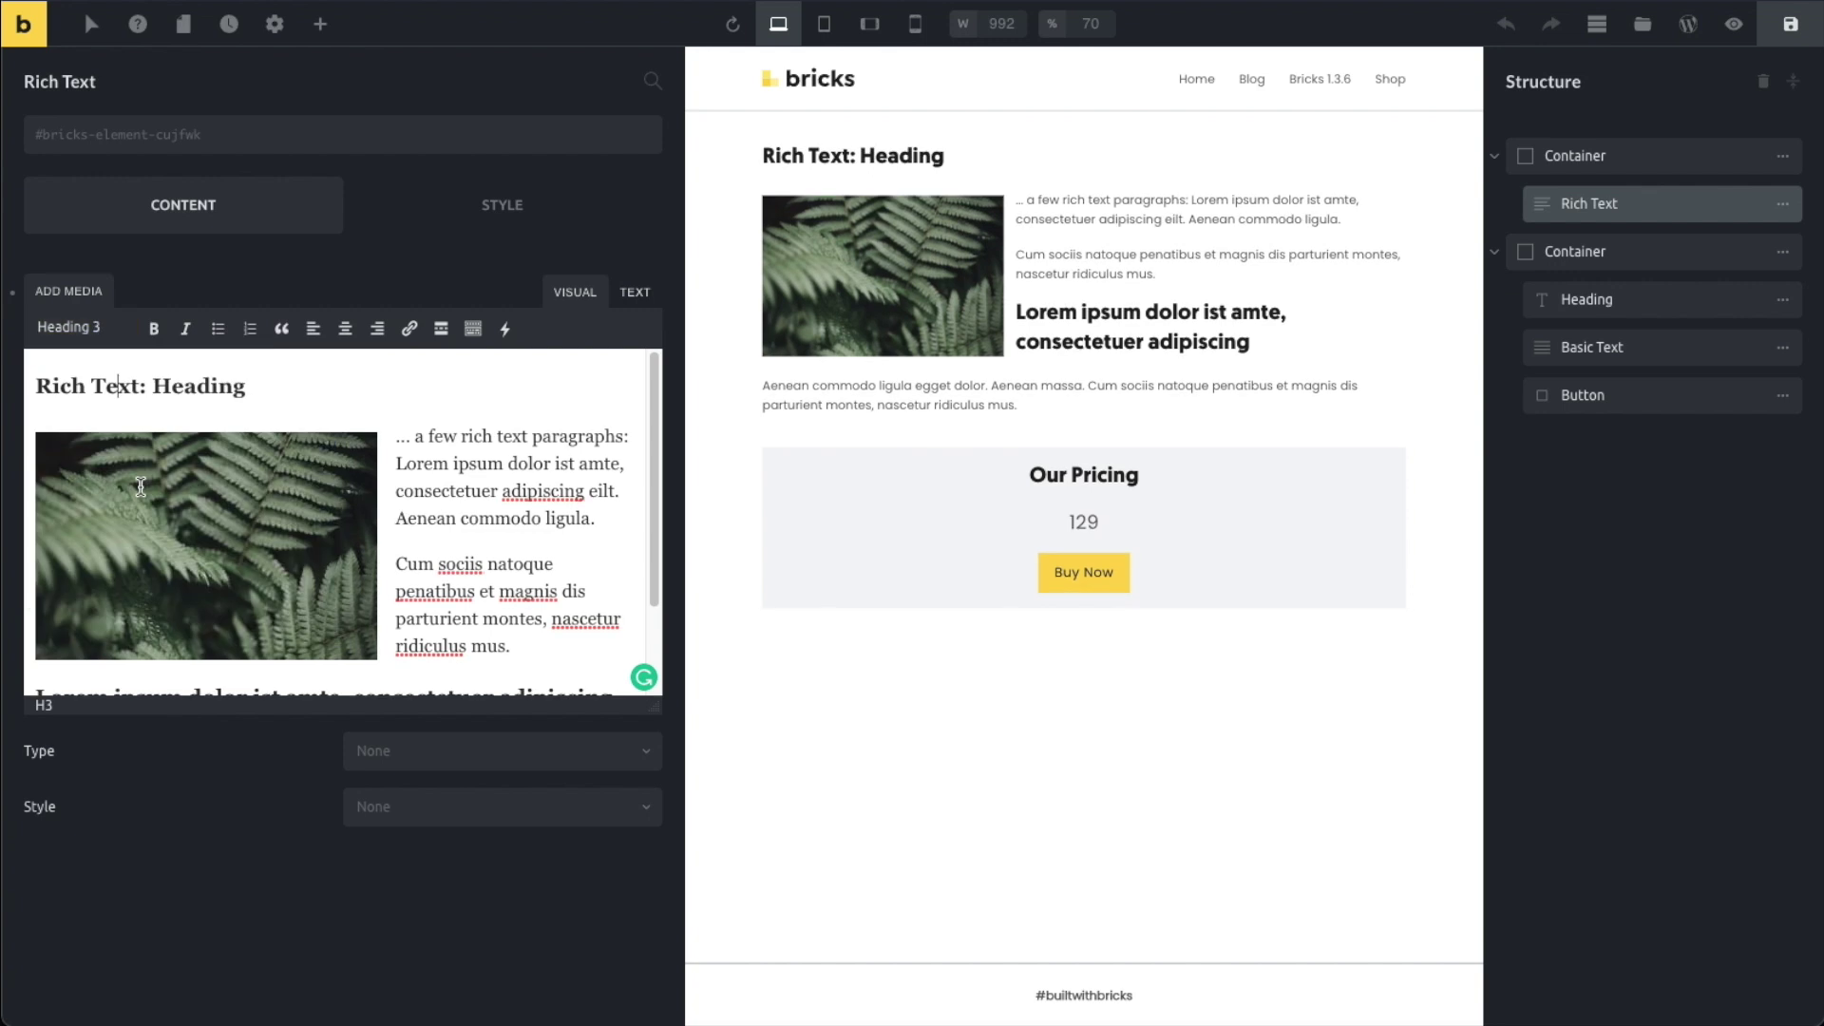
left_click(108, 333)
left_click(152, 407)
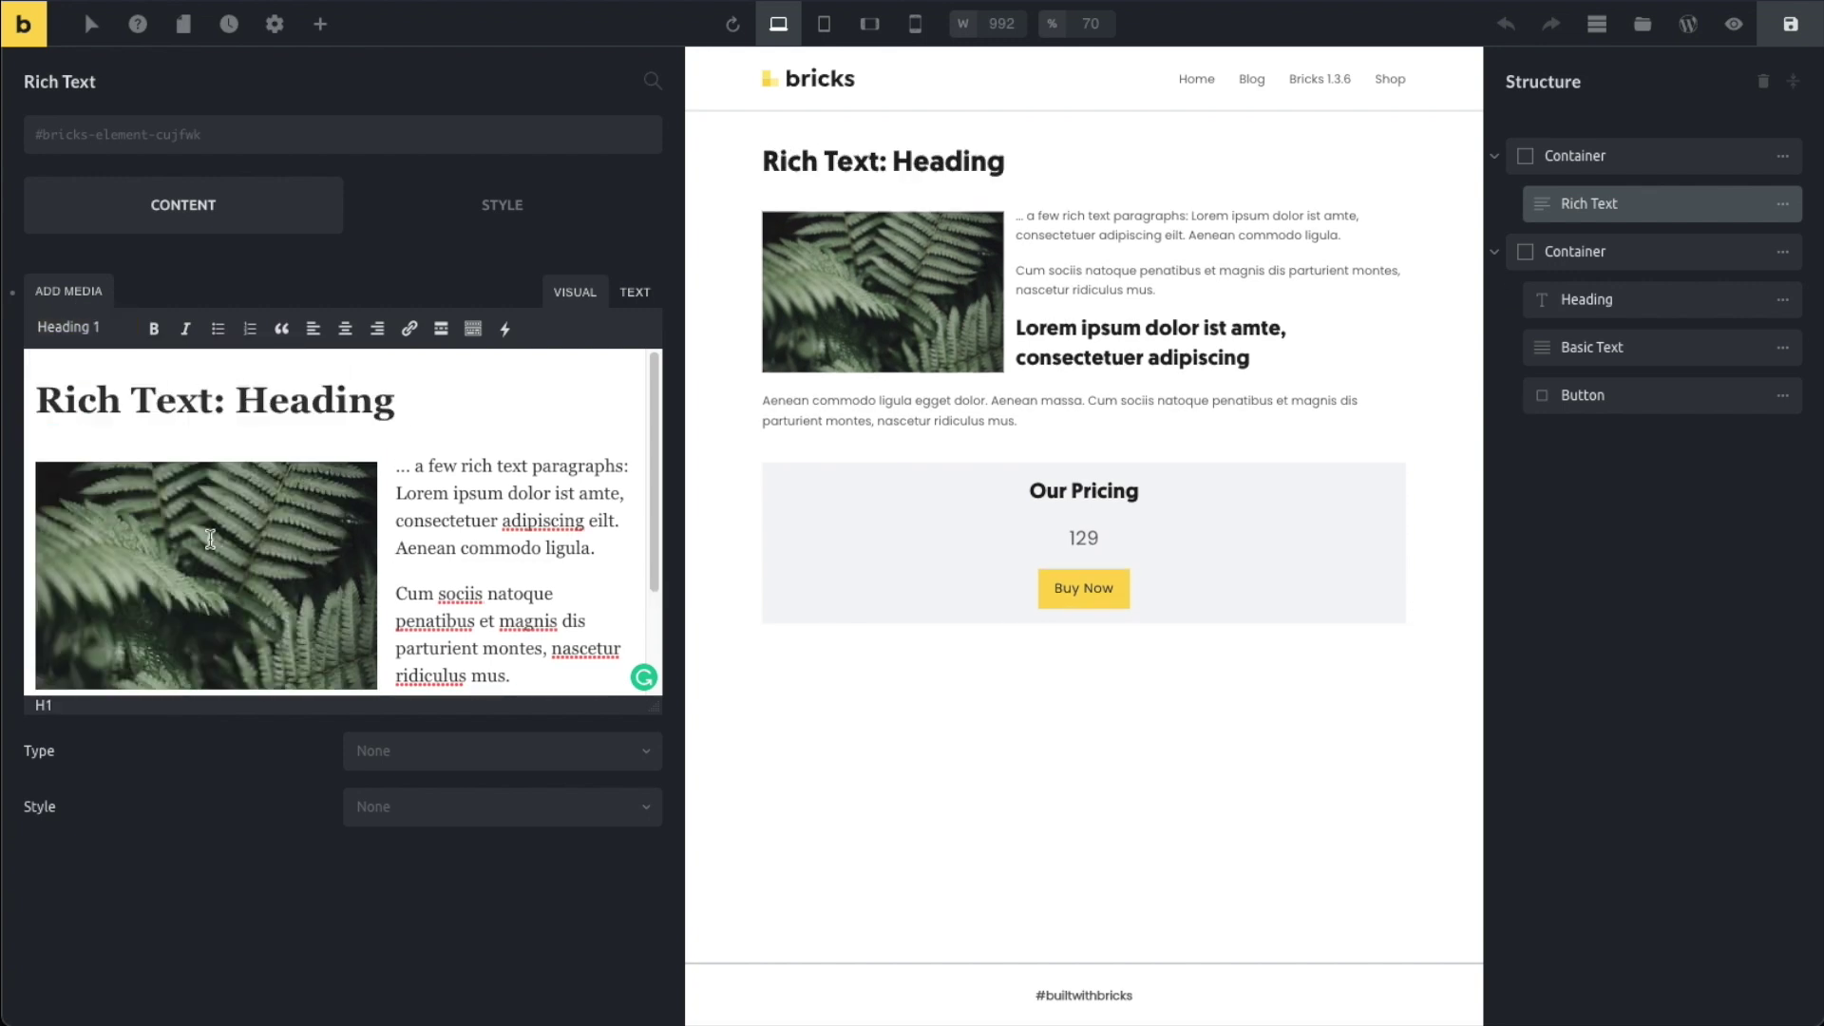
- Try right and centre alignment on the fern image, leaving it aligned left
left_click(231, 520)
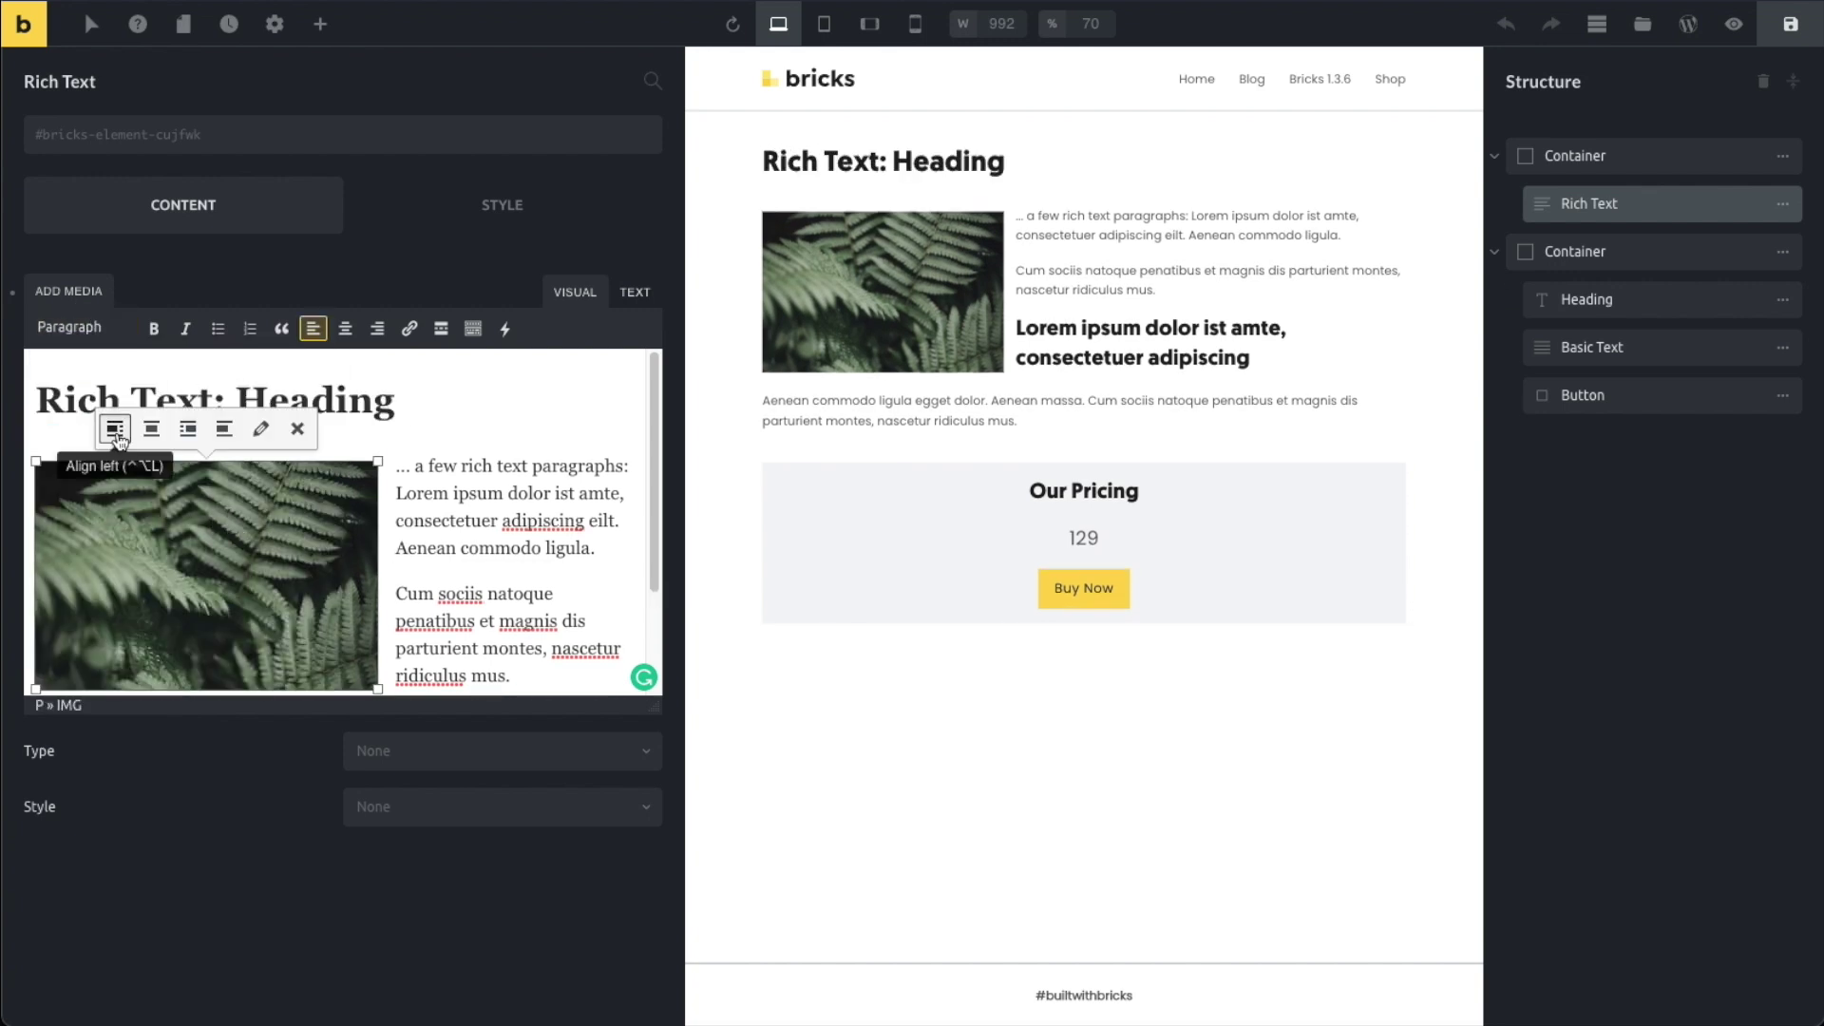
left_click(184, 432)
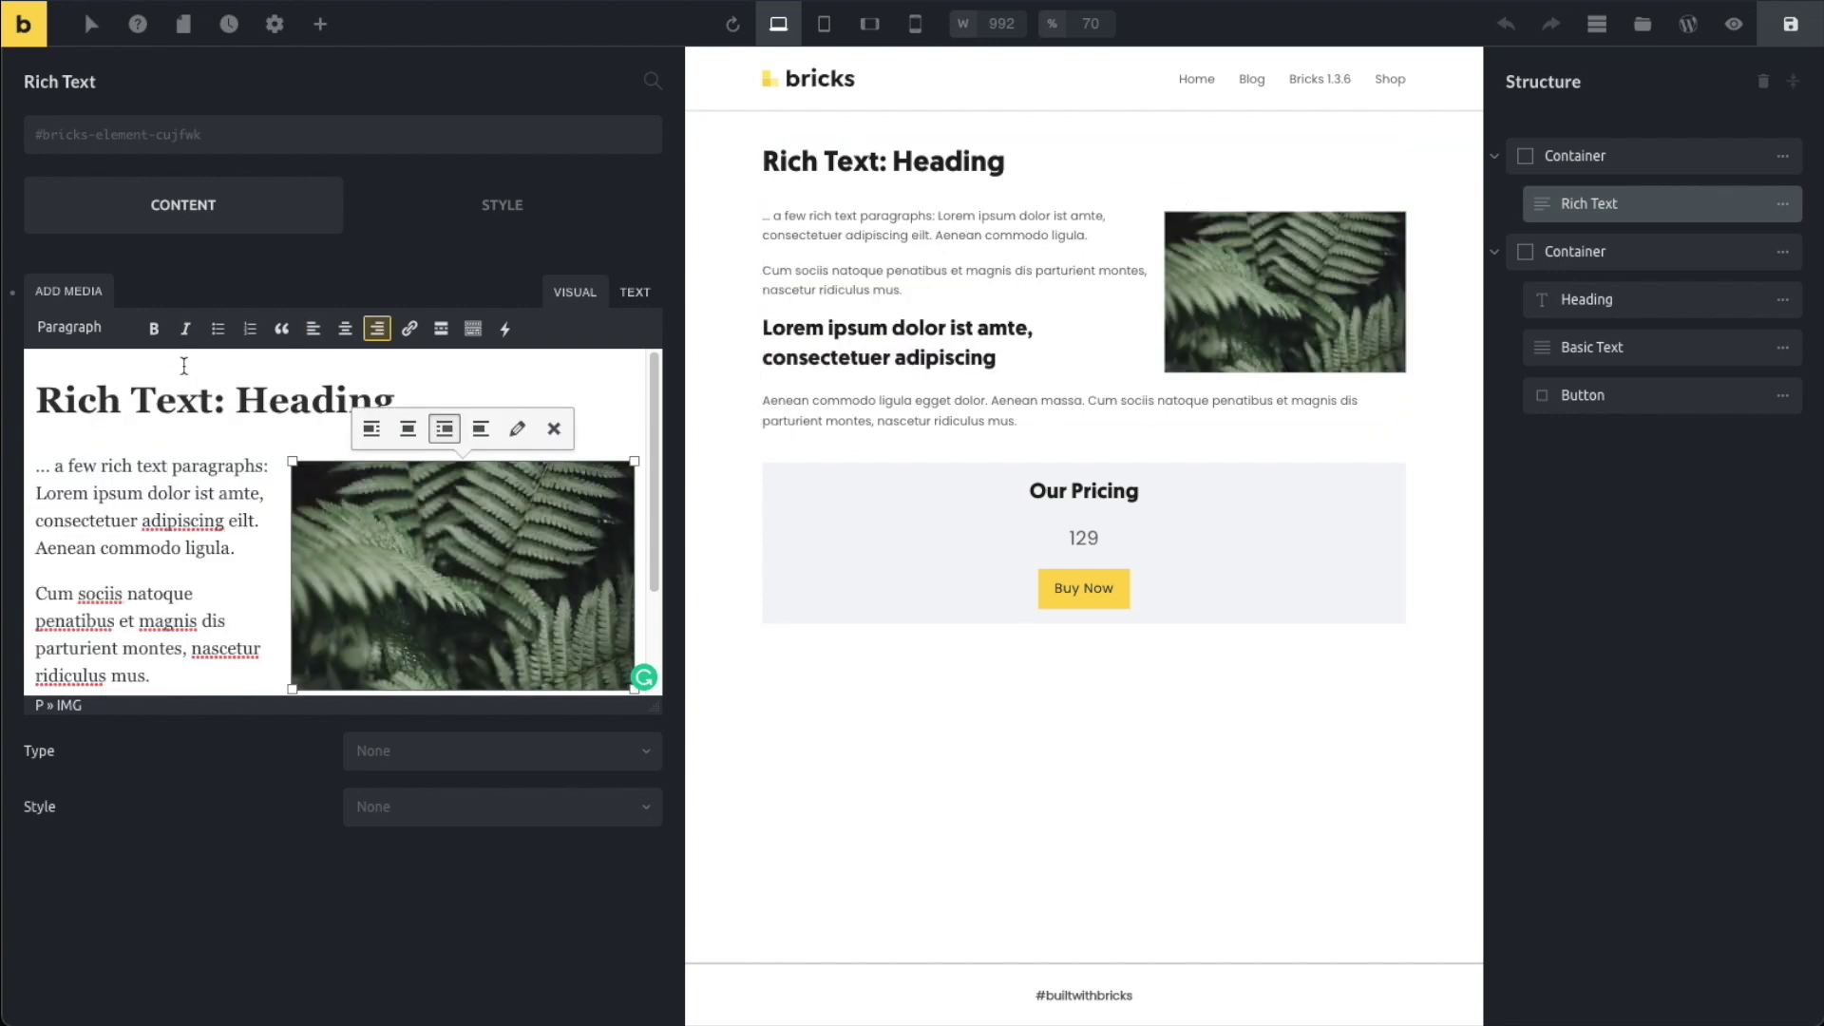
left_click(410, 428)
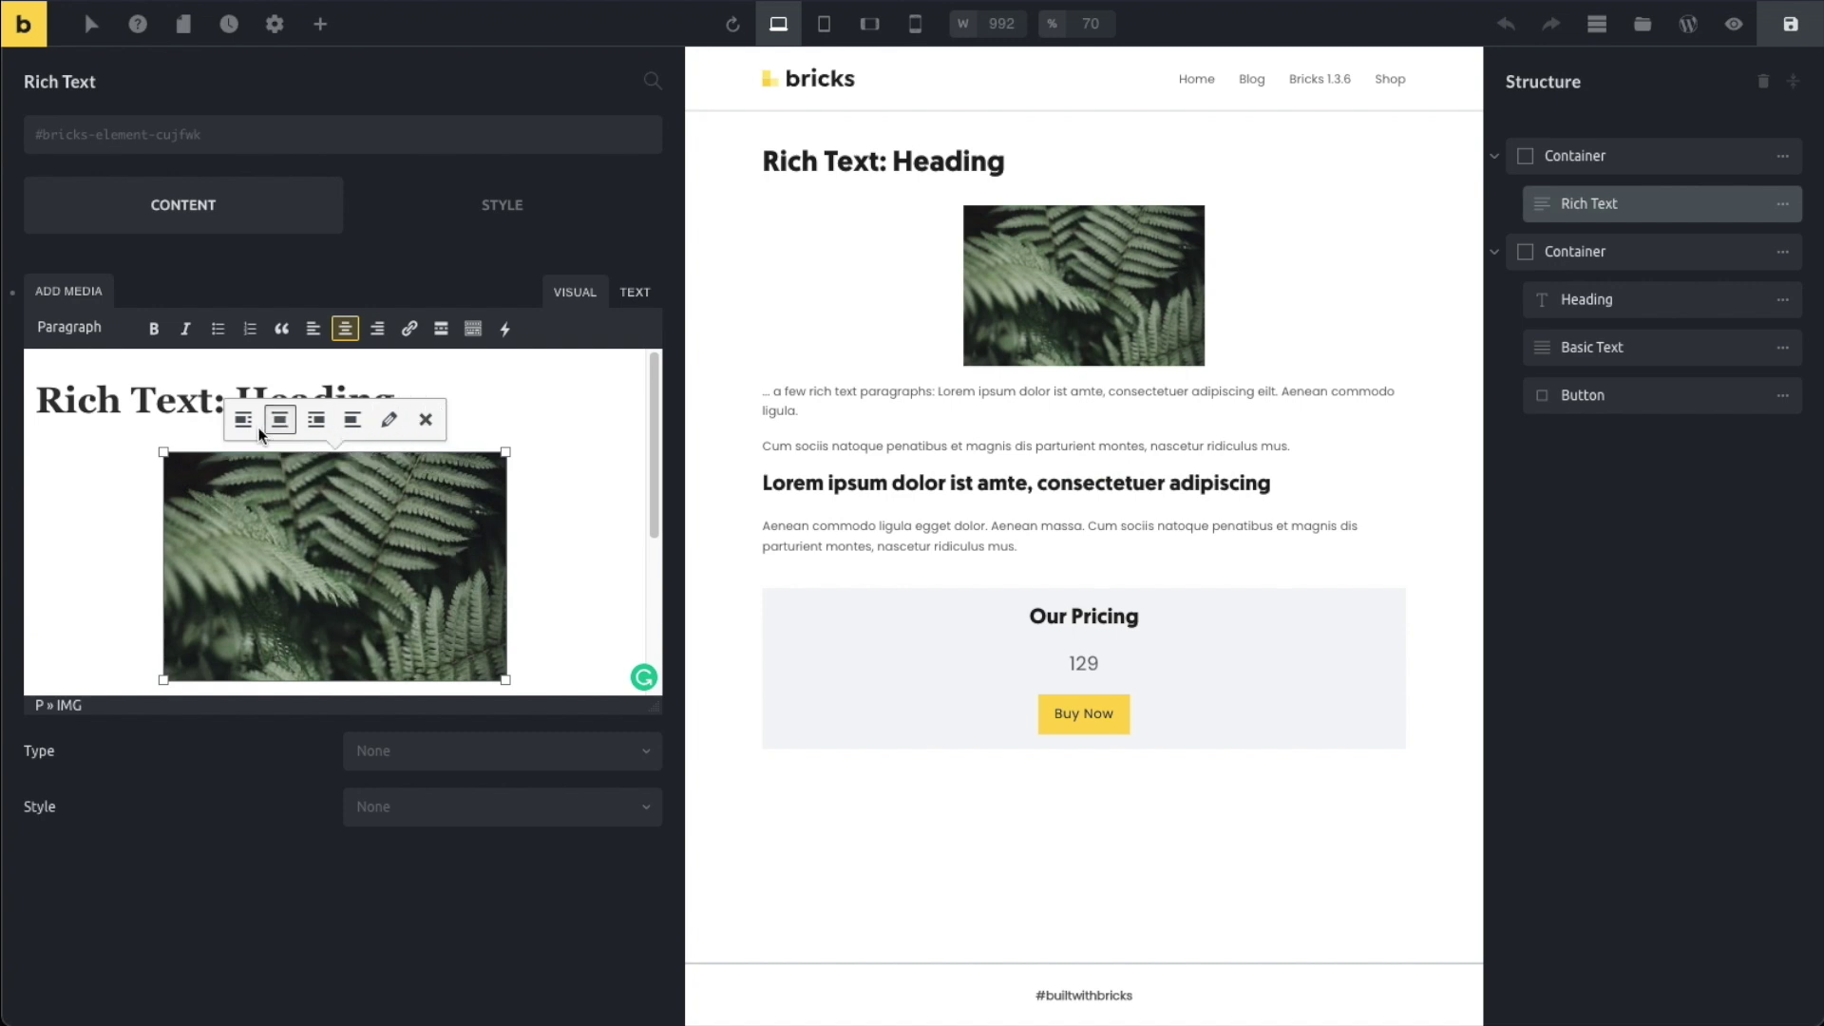
left_click(243, 419)
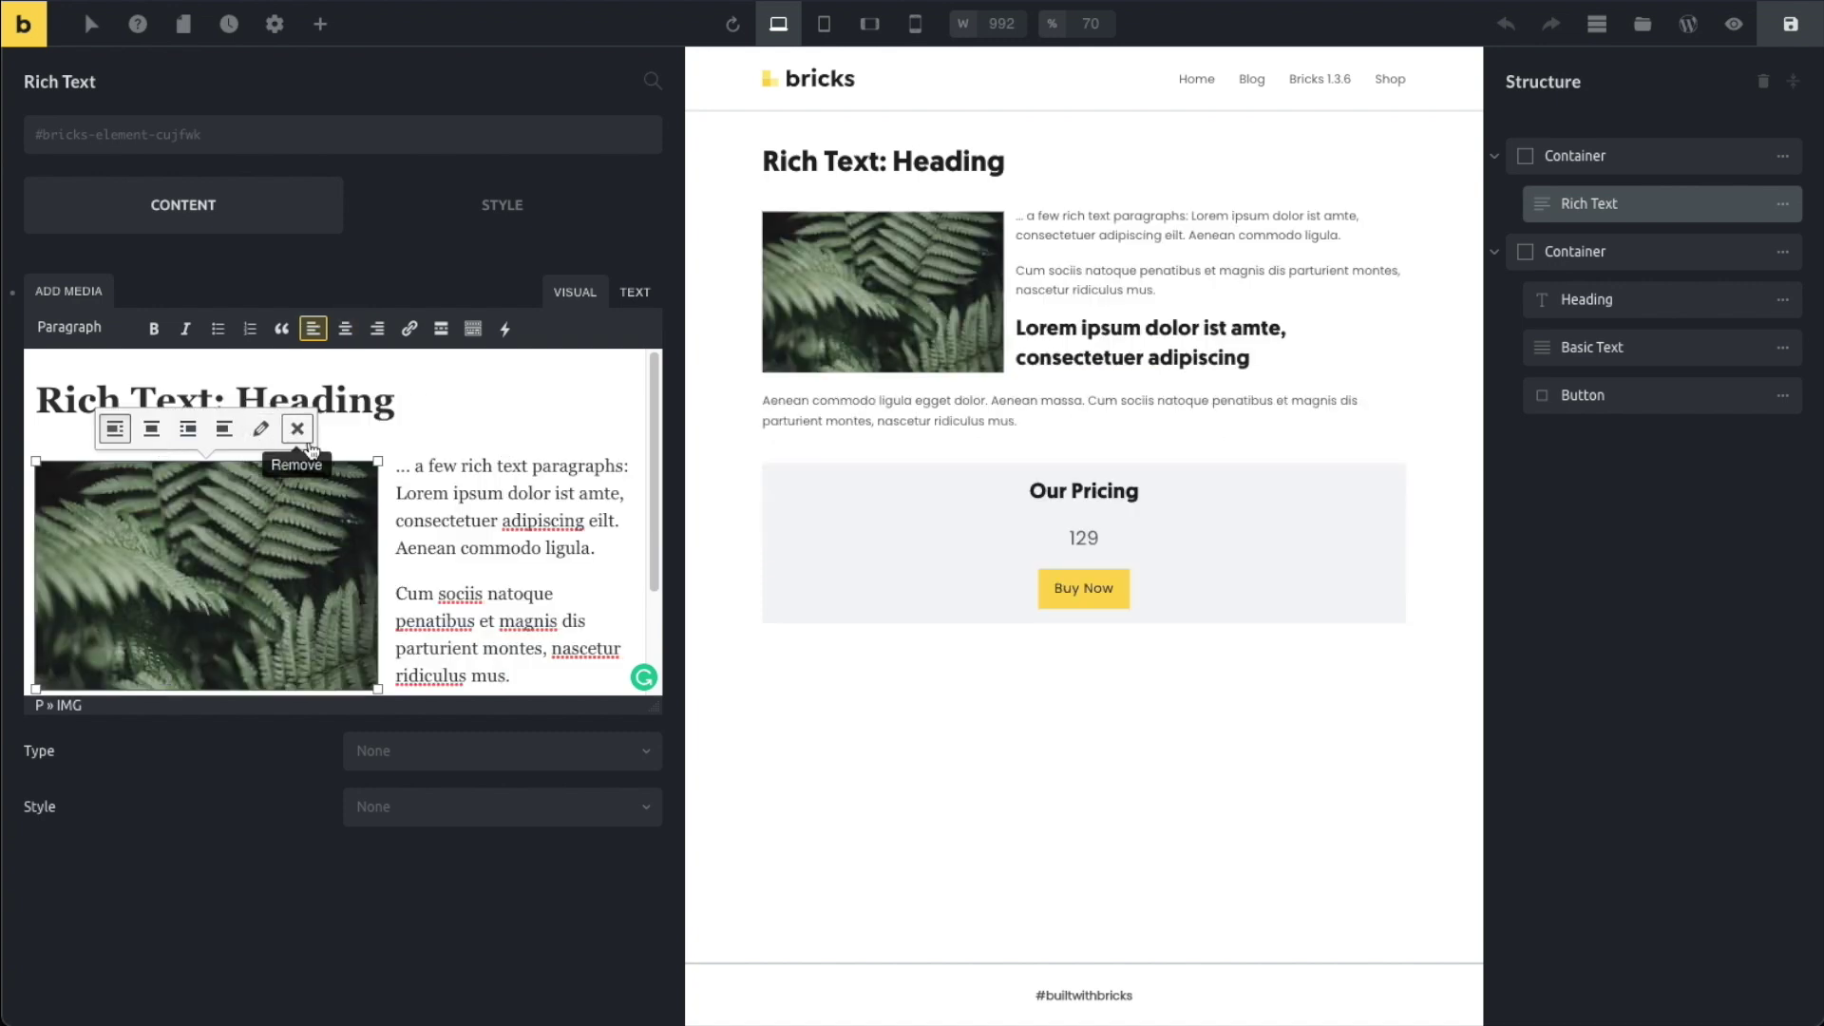
left_click(460, 468)
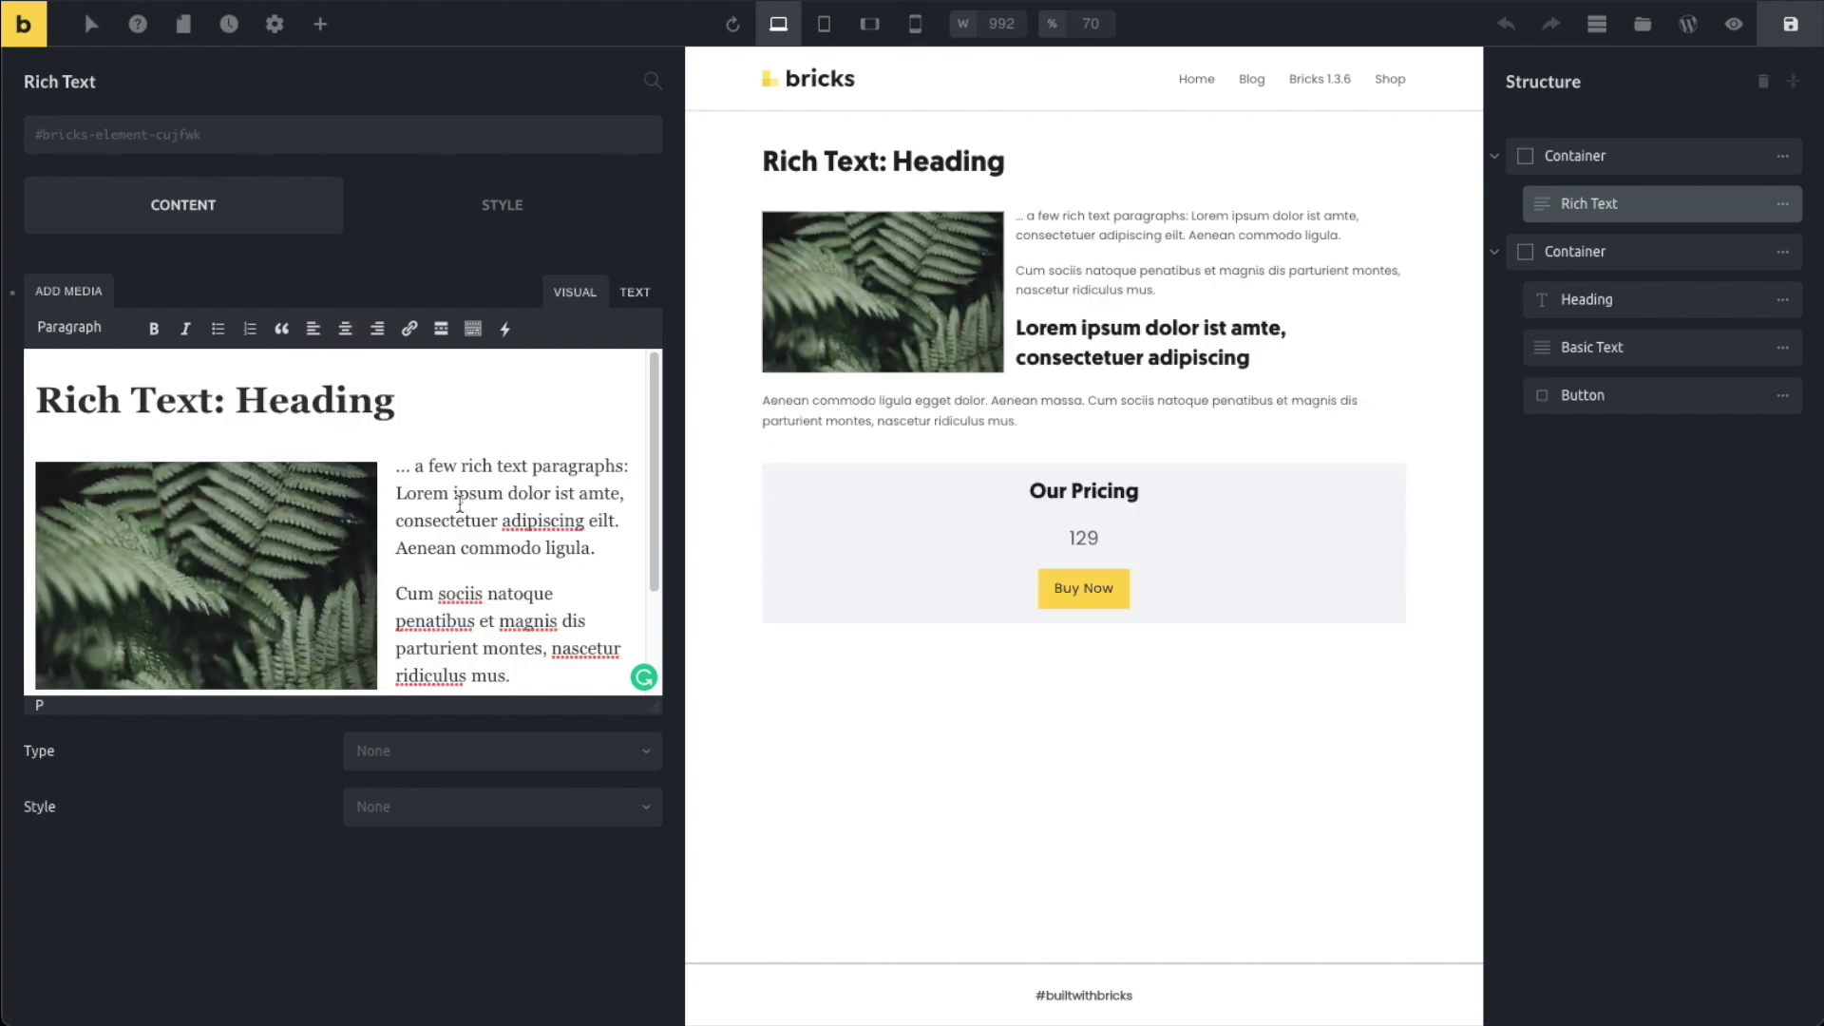
- Try Heading 4 on the bold subheading, restore it to Heading 3, and enlarge the editor area
scroll(460, 503, "down", 3)
double_click(298, 589)
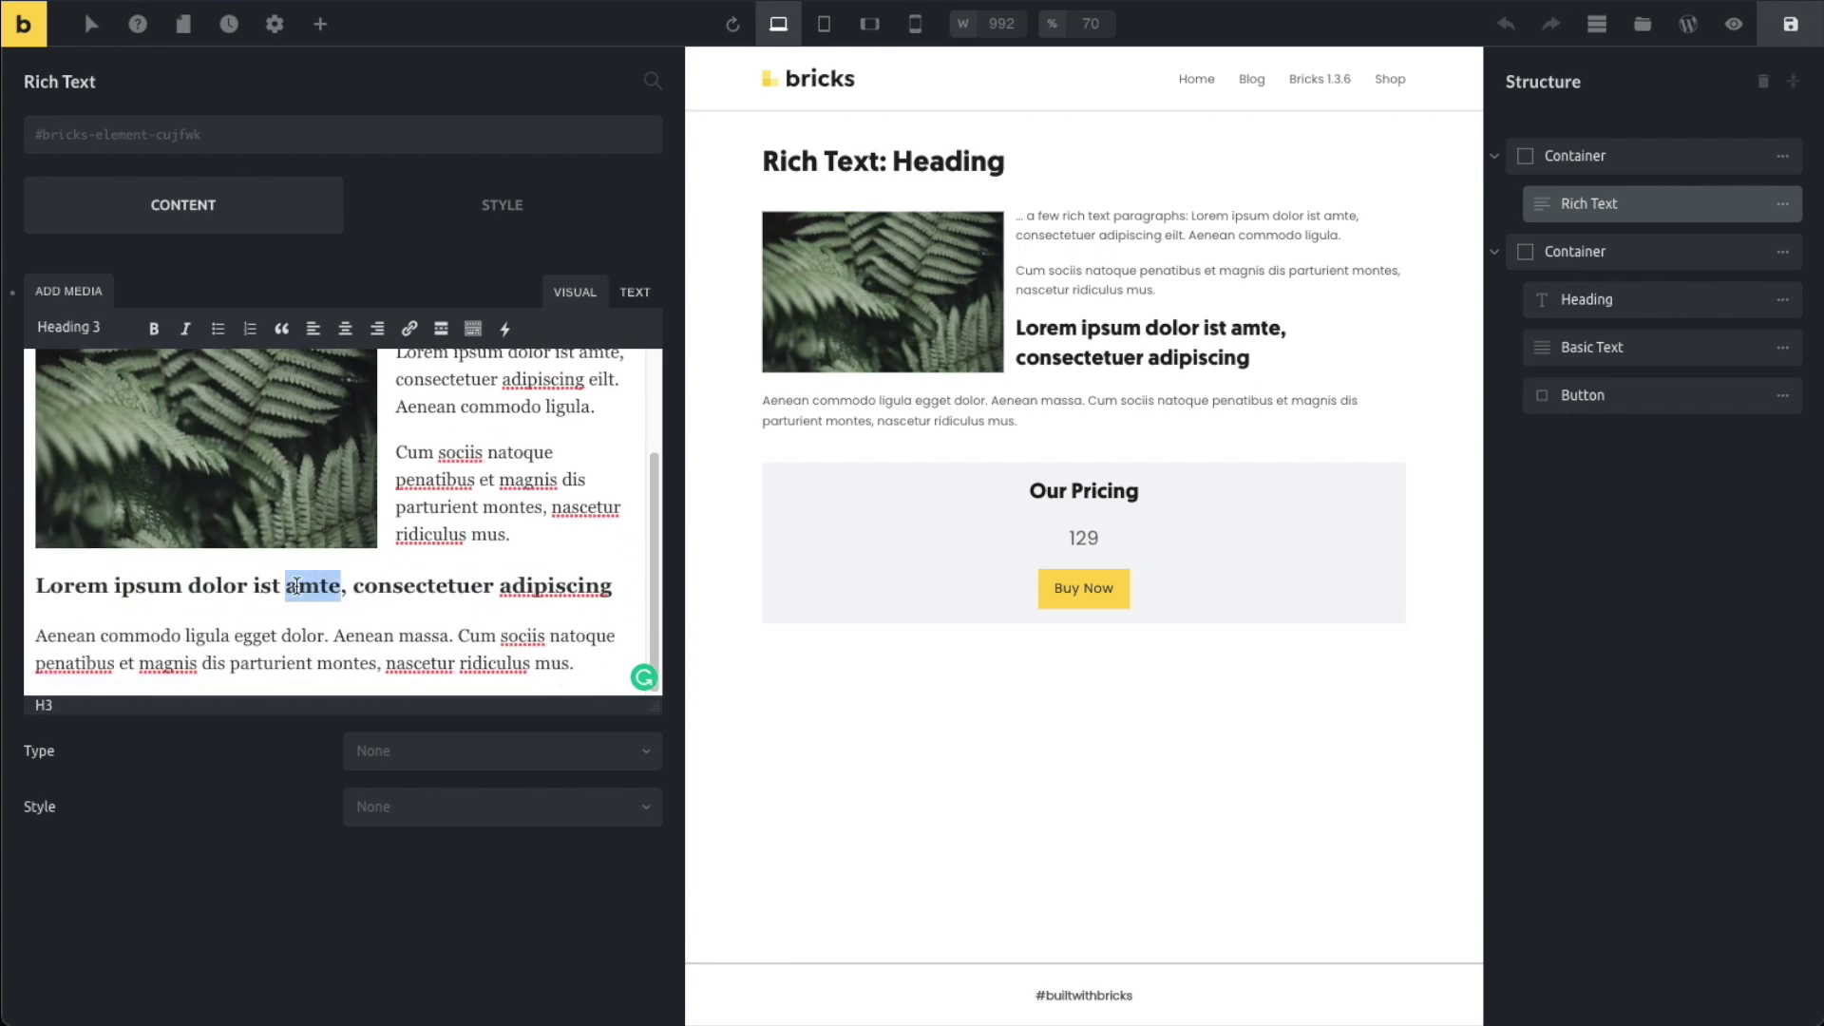
left_click(297, 589)
left_click(97, 328)
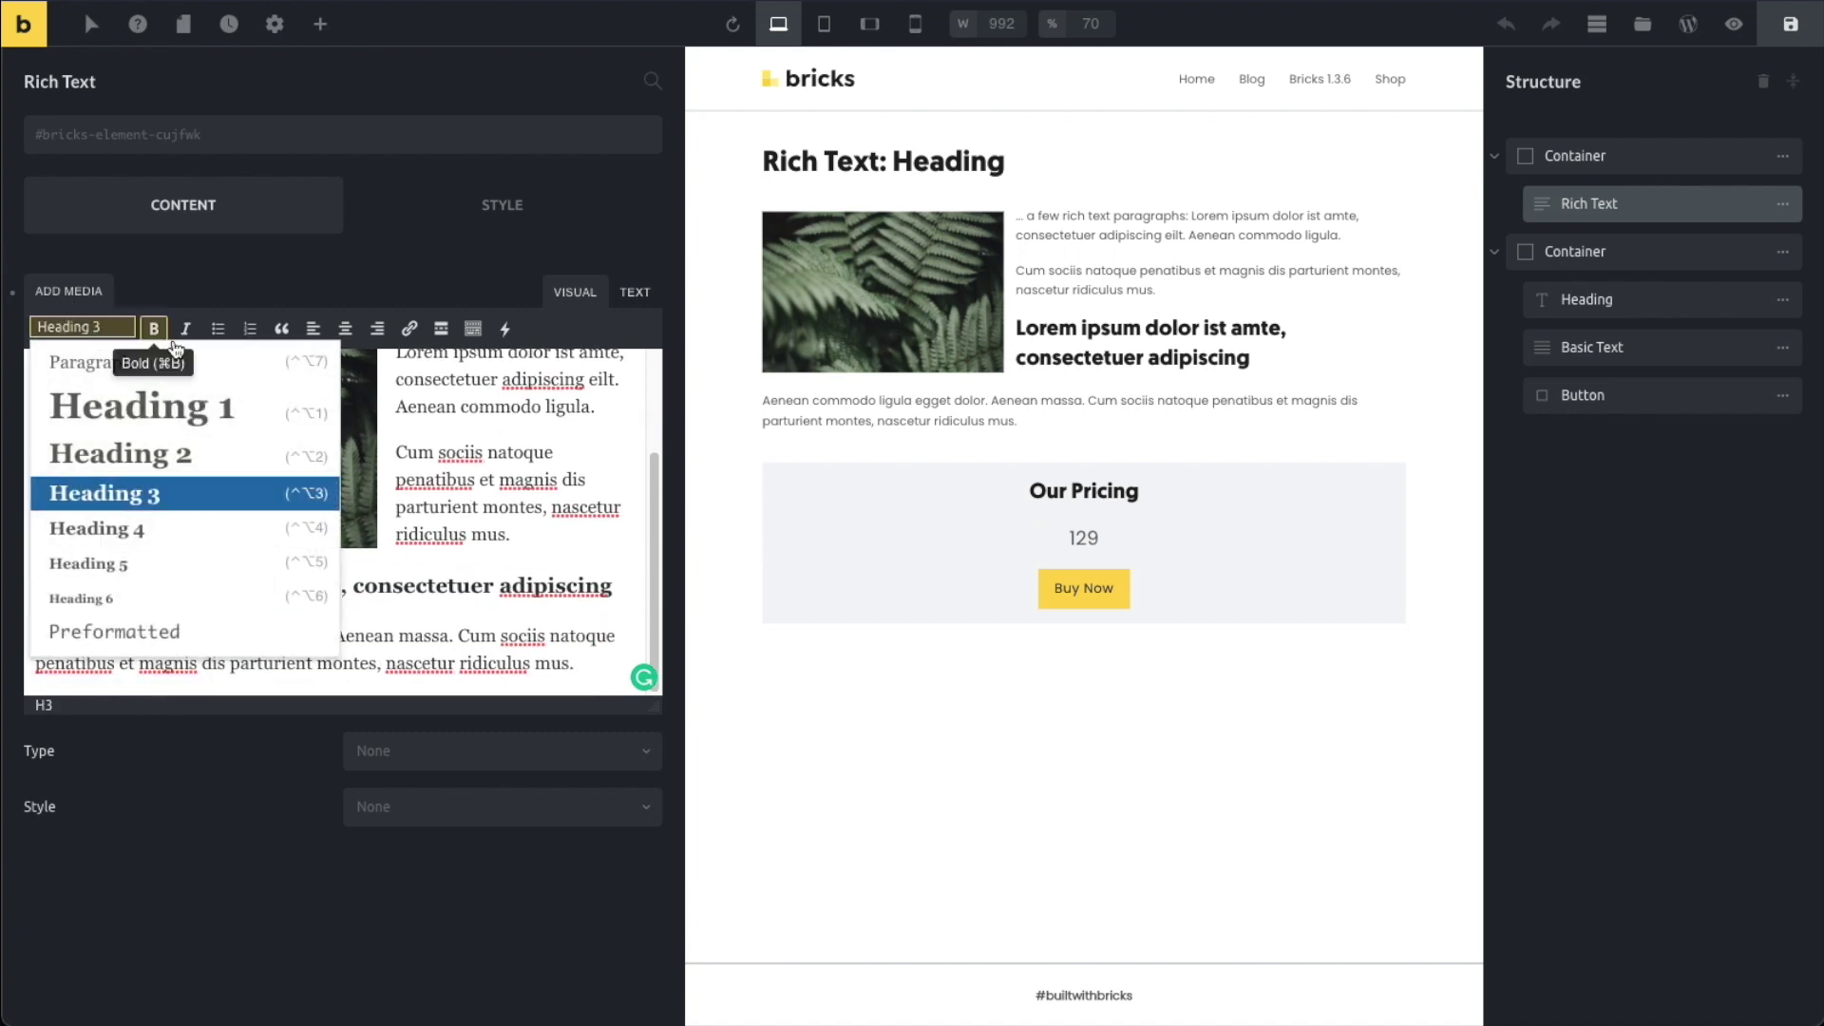
left_click(170, 523)
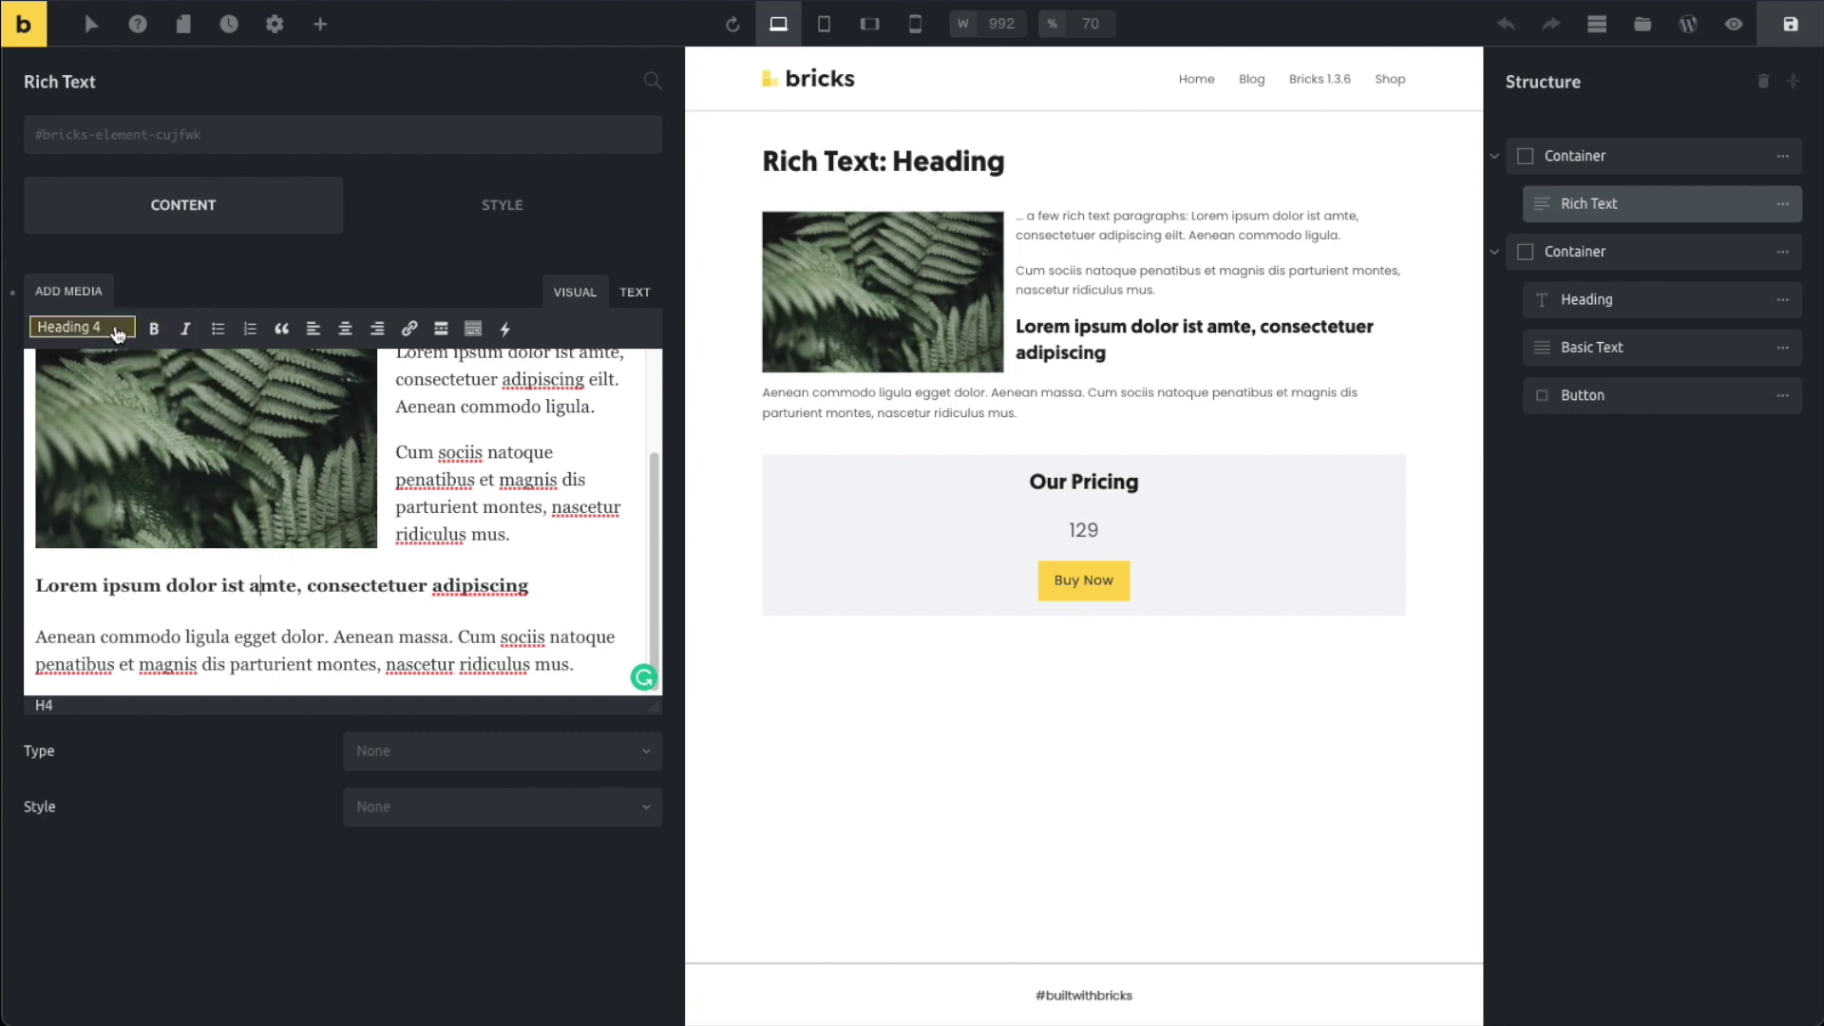
left_click(71, 327)
left_click(281, 496)
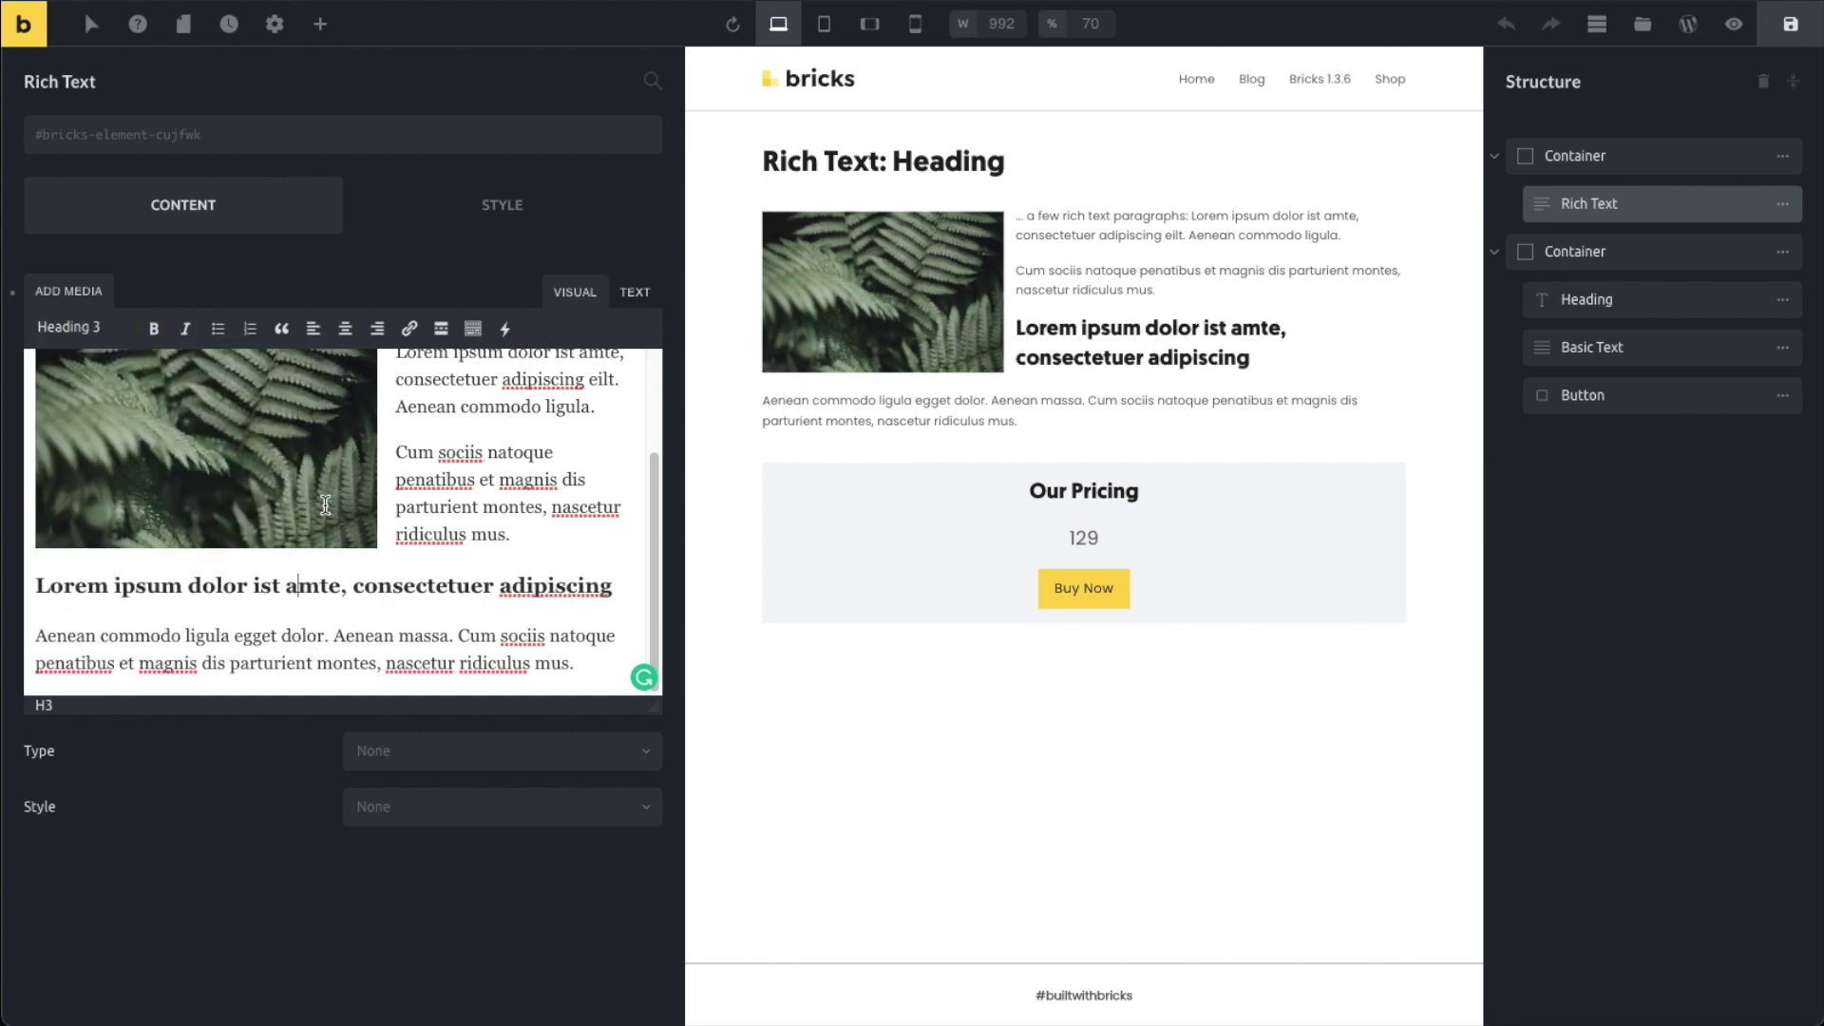
left_click_drag(650, 713, 529, 796)
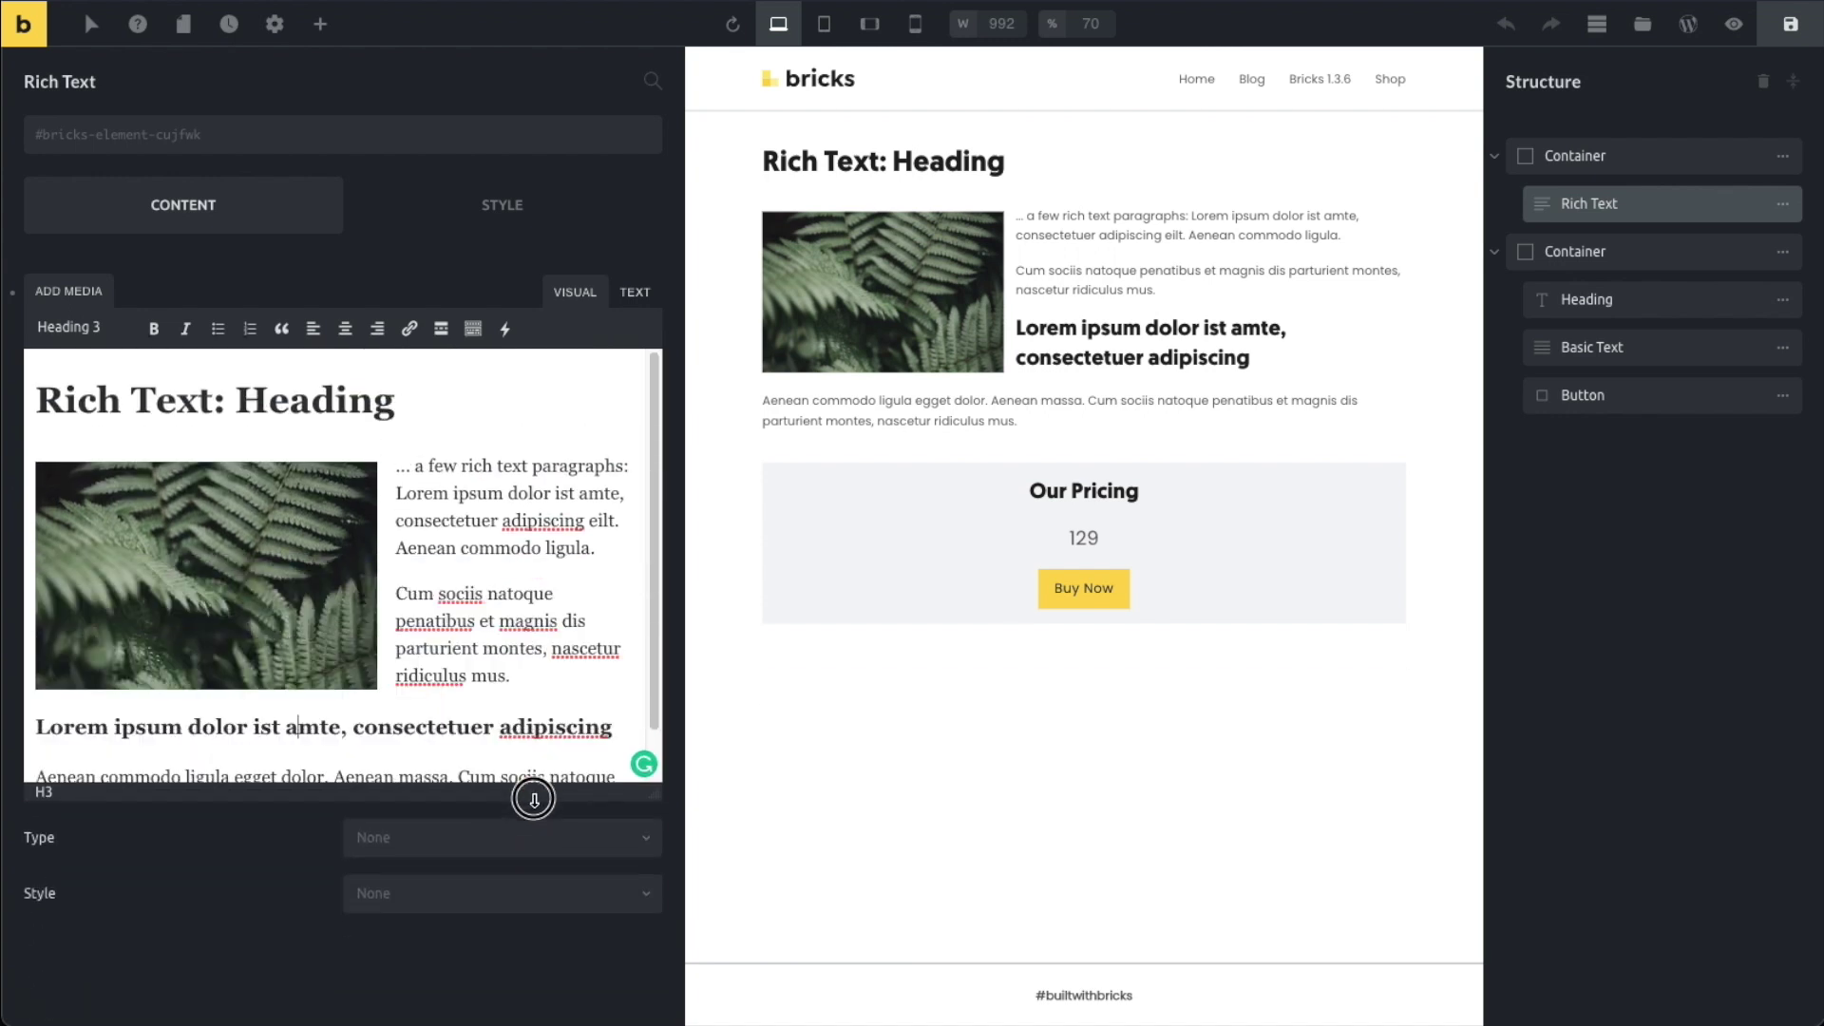
left_click_drag(654, 795, 645, 819)
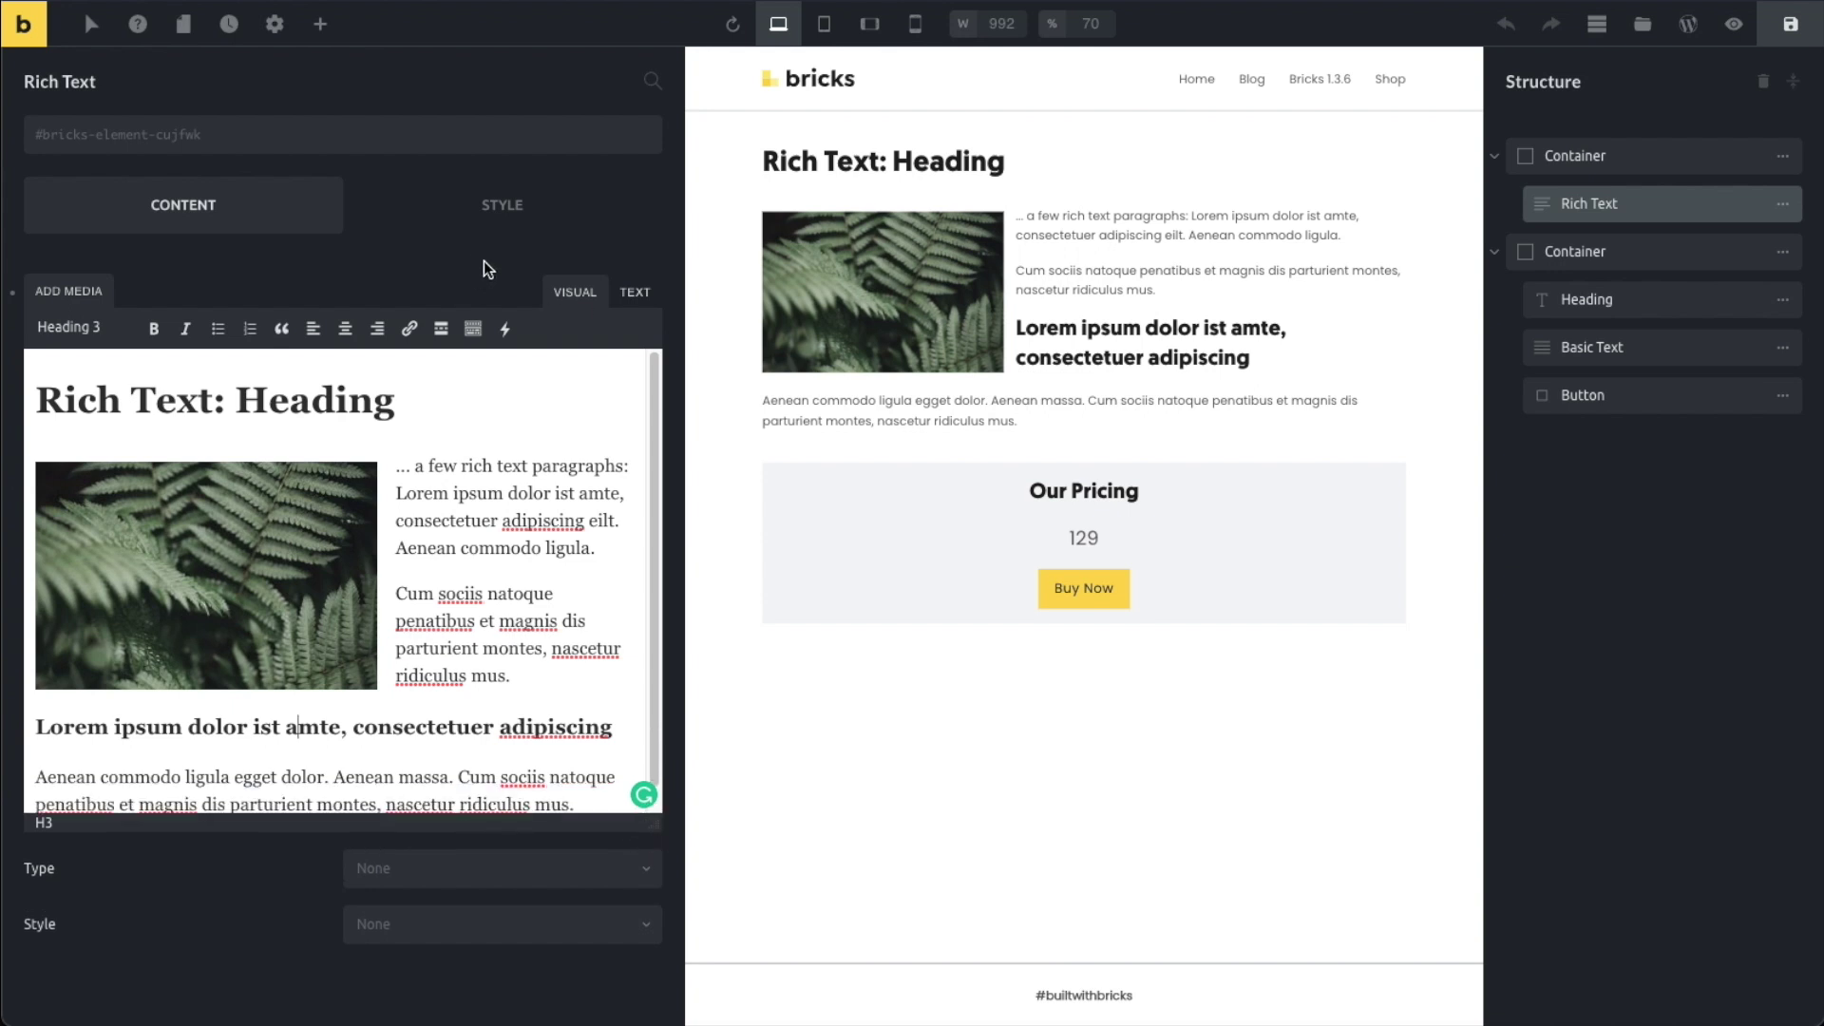
left_click(700, 574)
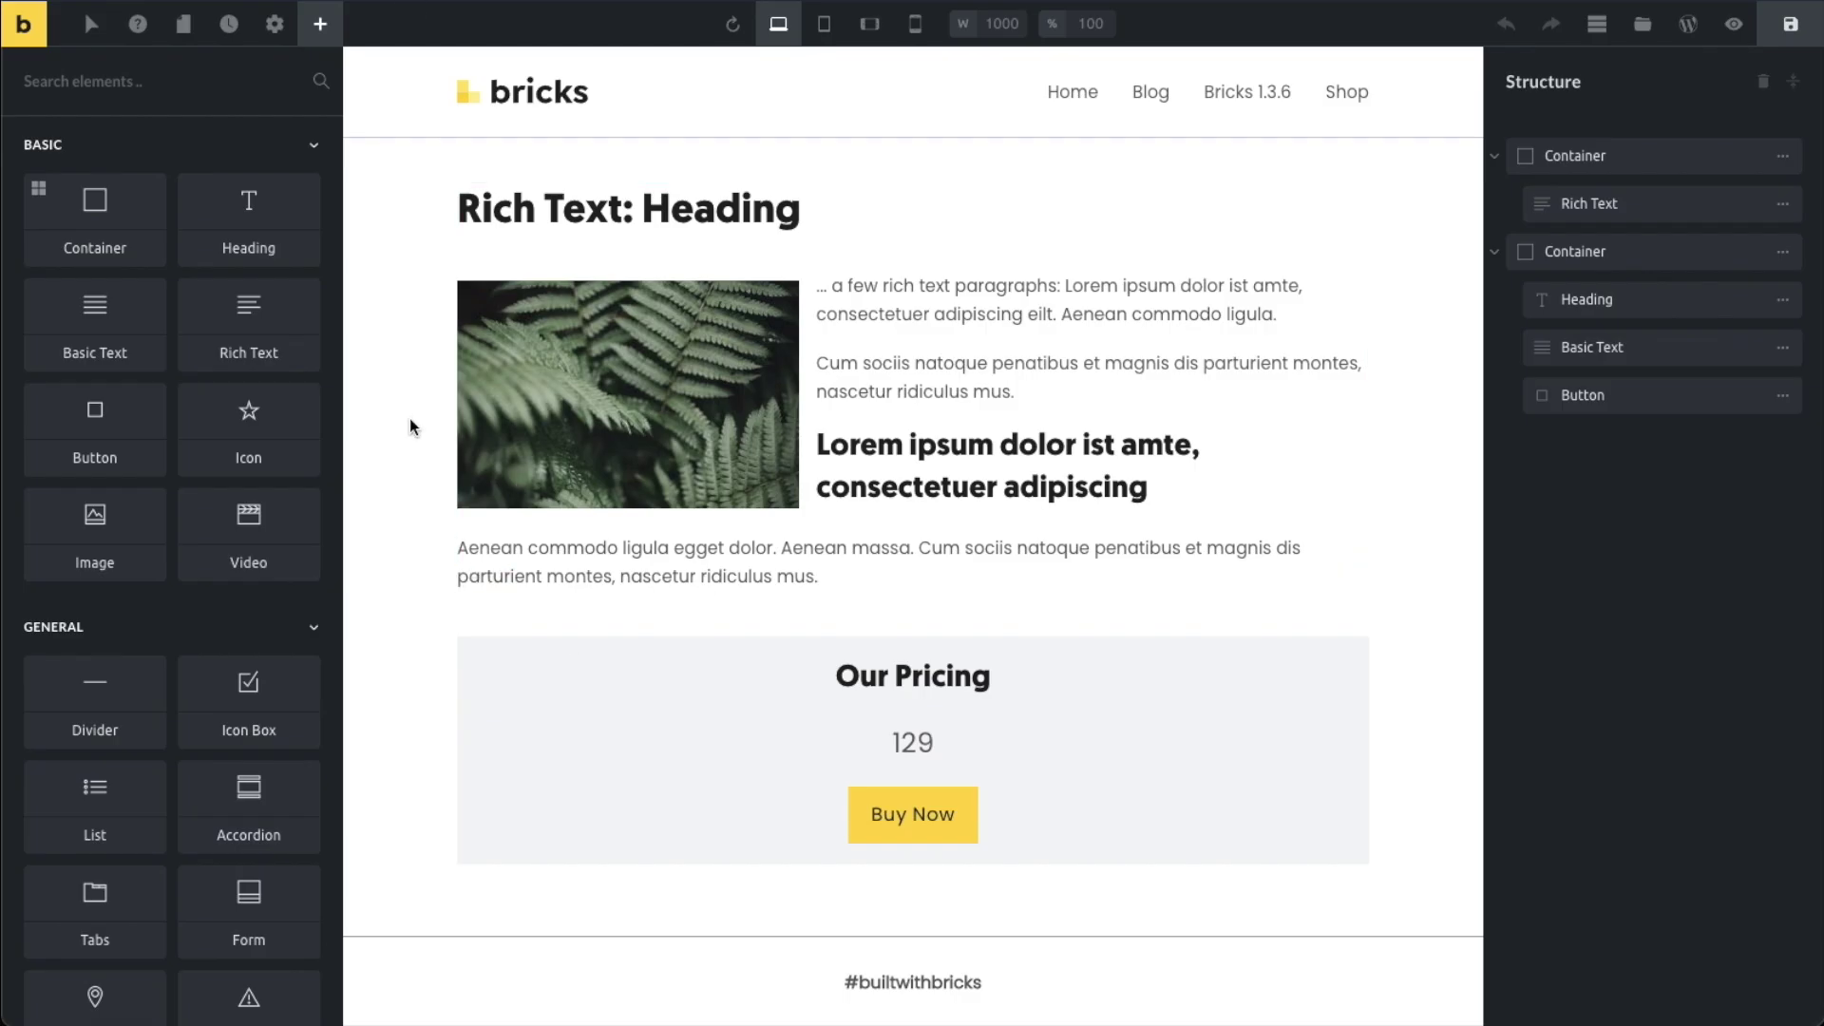
left_click_drag(91, 342, 496, 204)
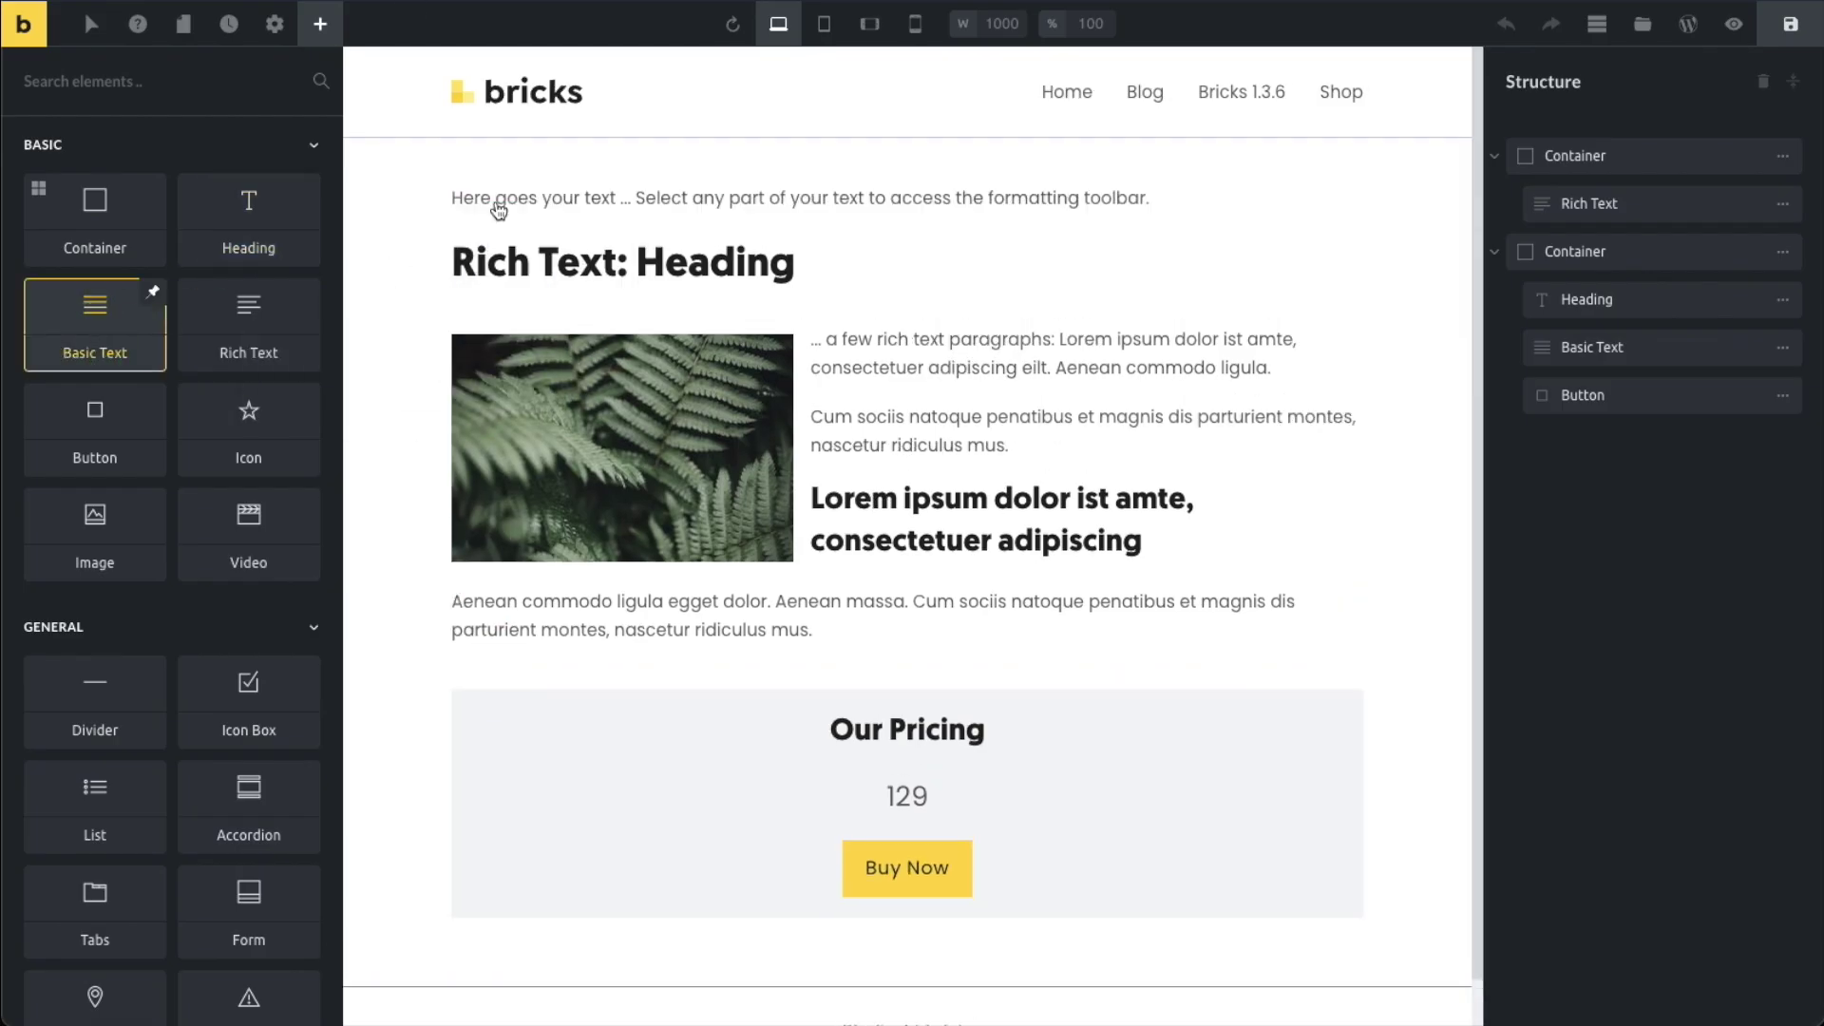
- Make the word 'text' in the new Basic Text line bold
left_click(706, 194)
left_click(859, 198)
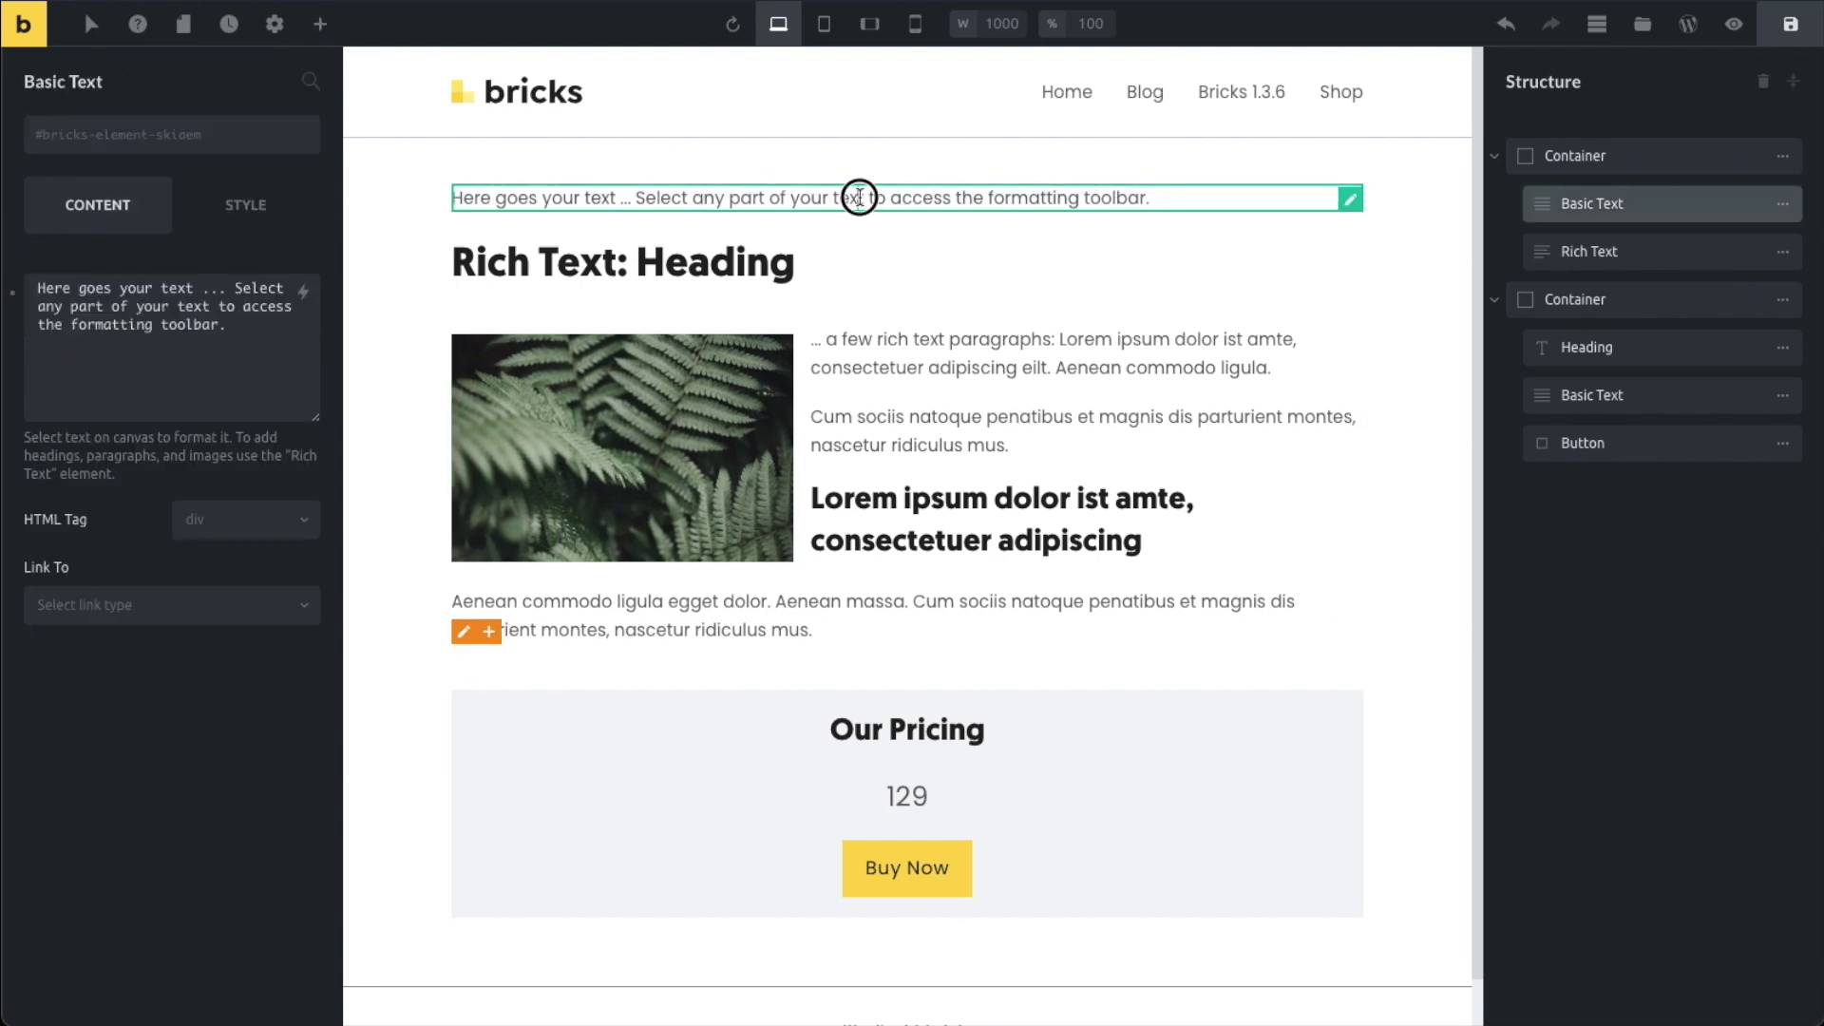
double_click(859, 198)
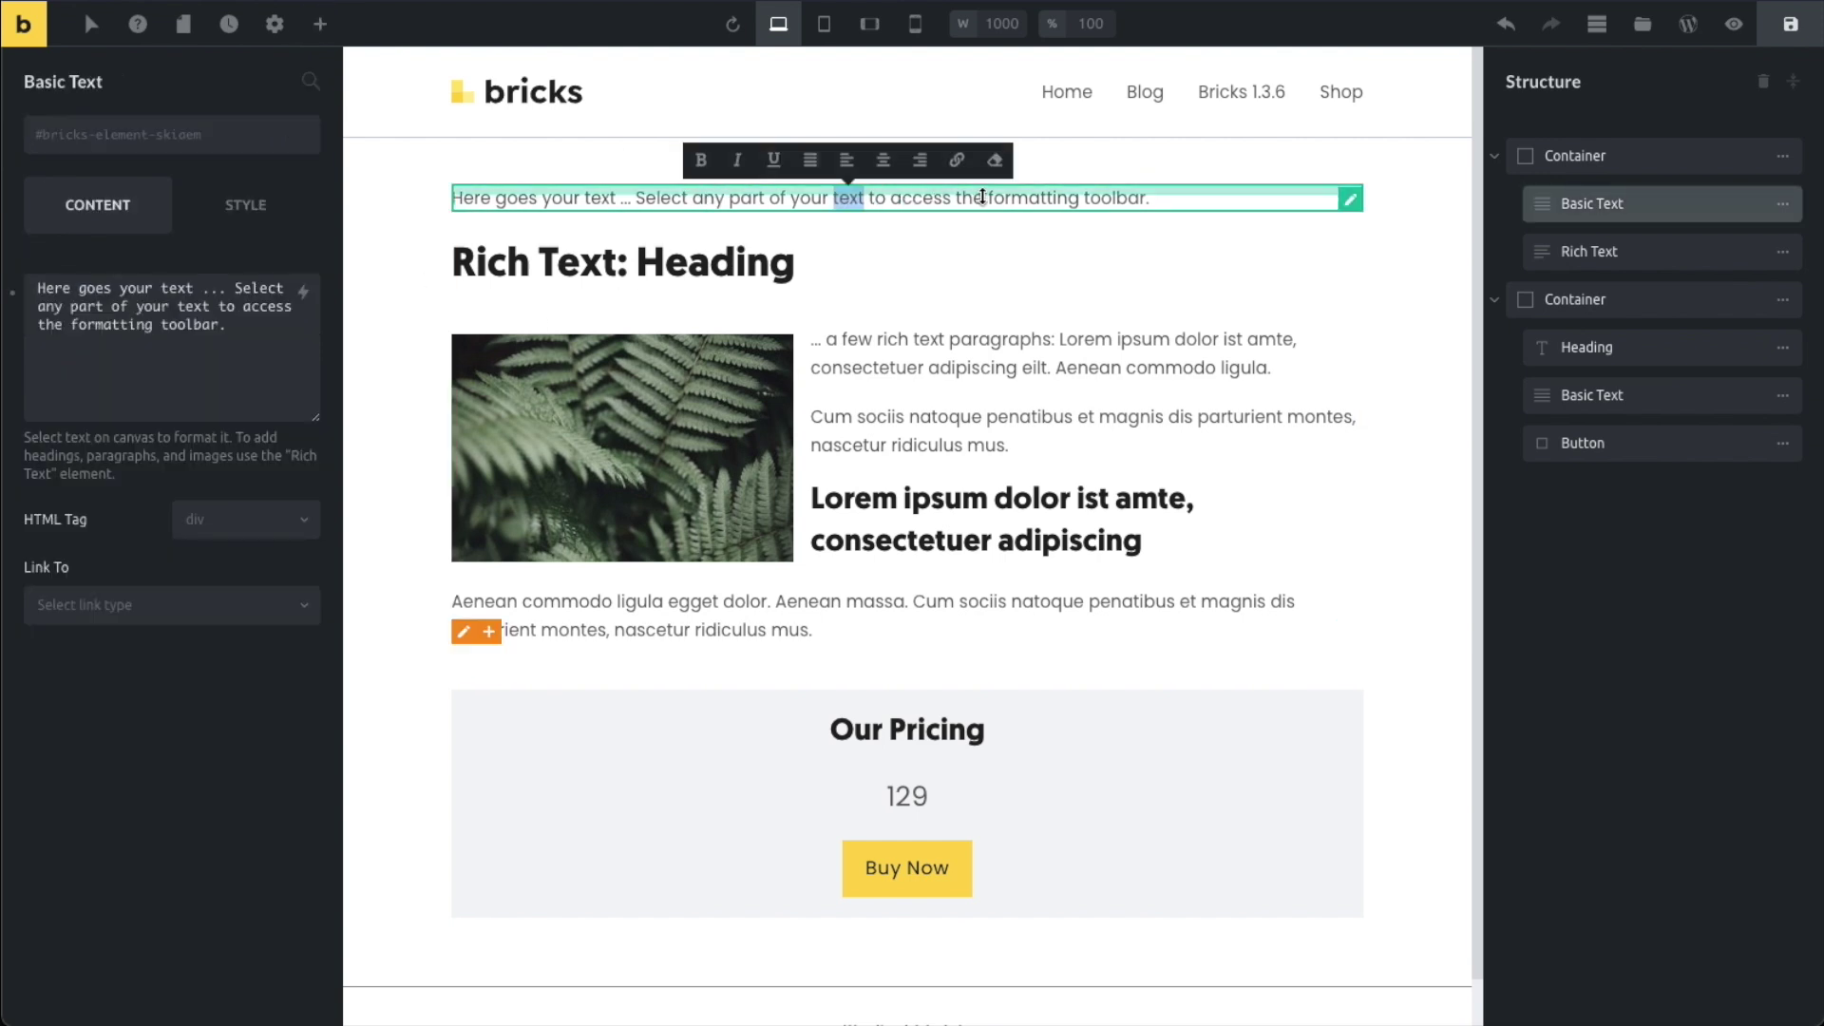
left_click(701, 161)
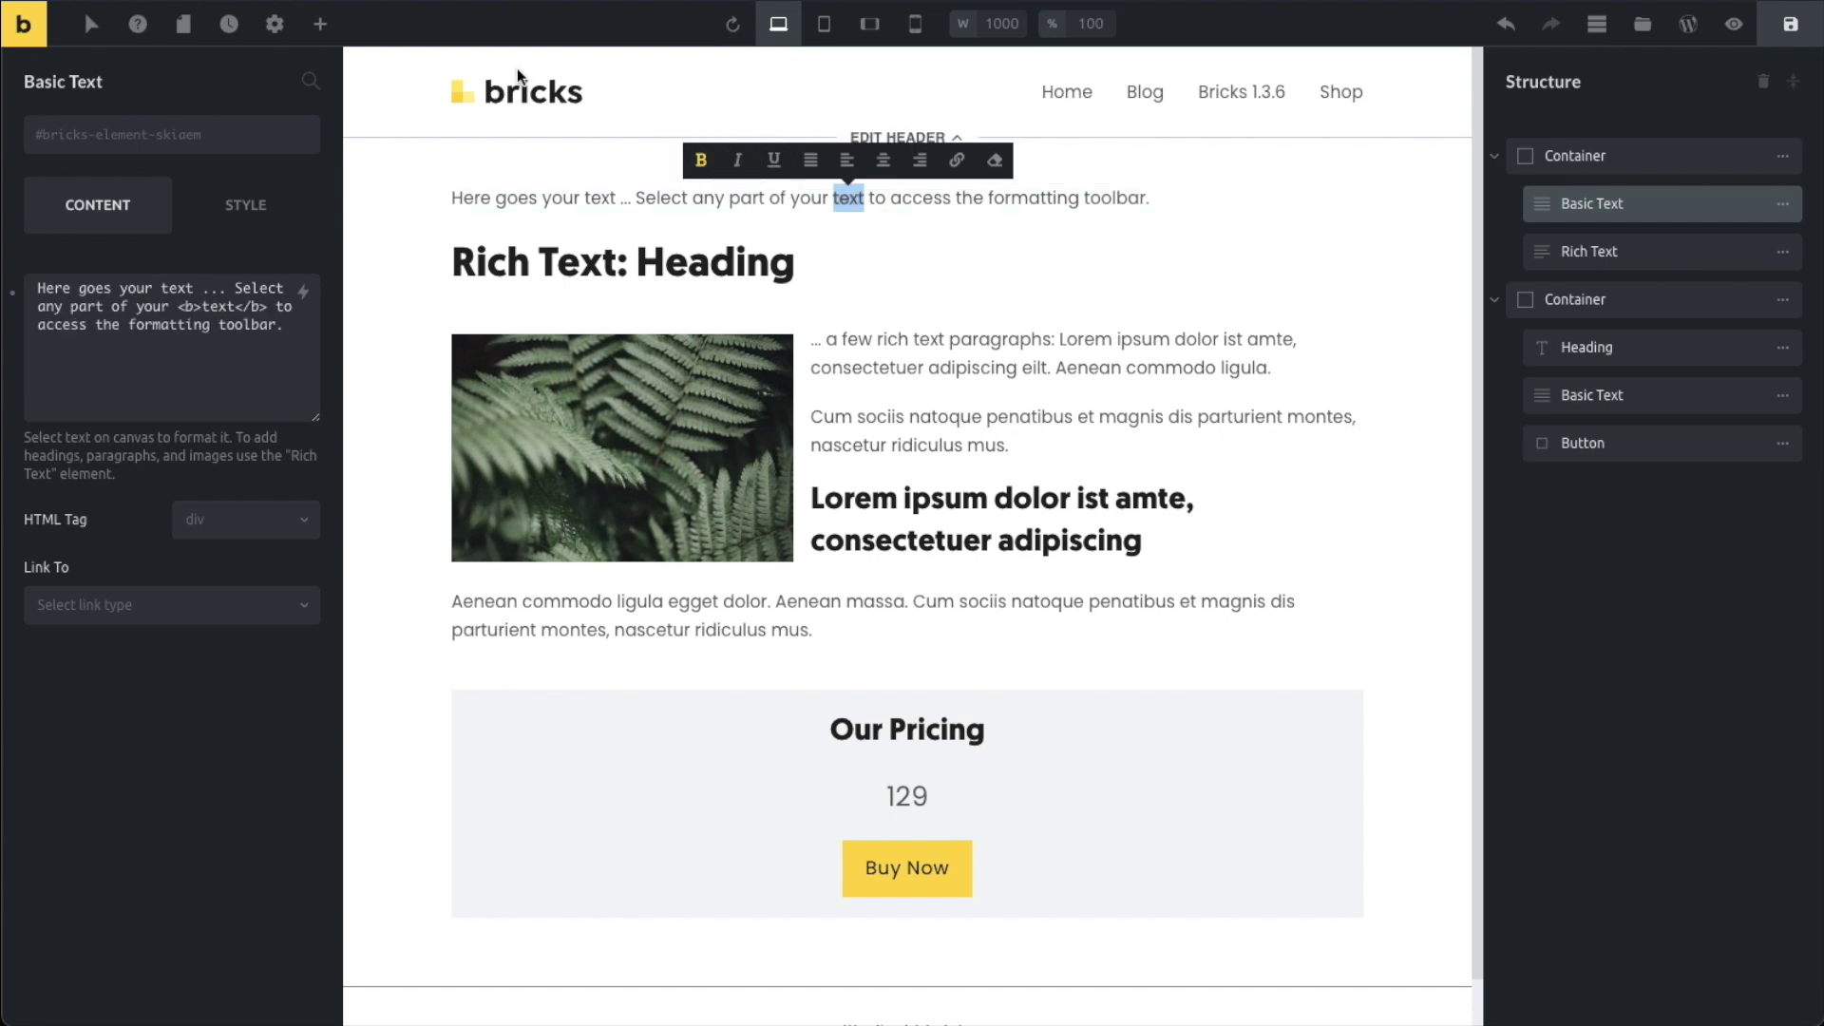
left_click(411, 203)
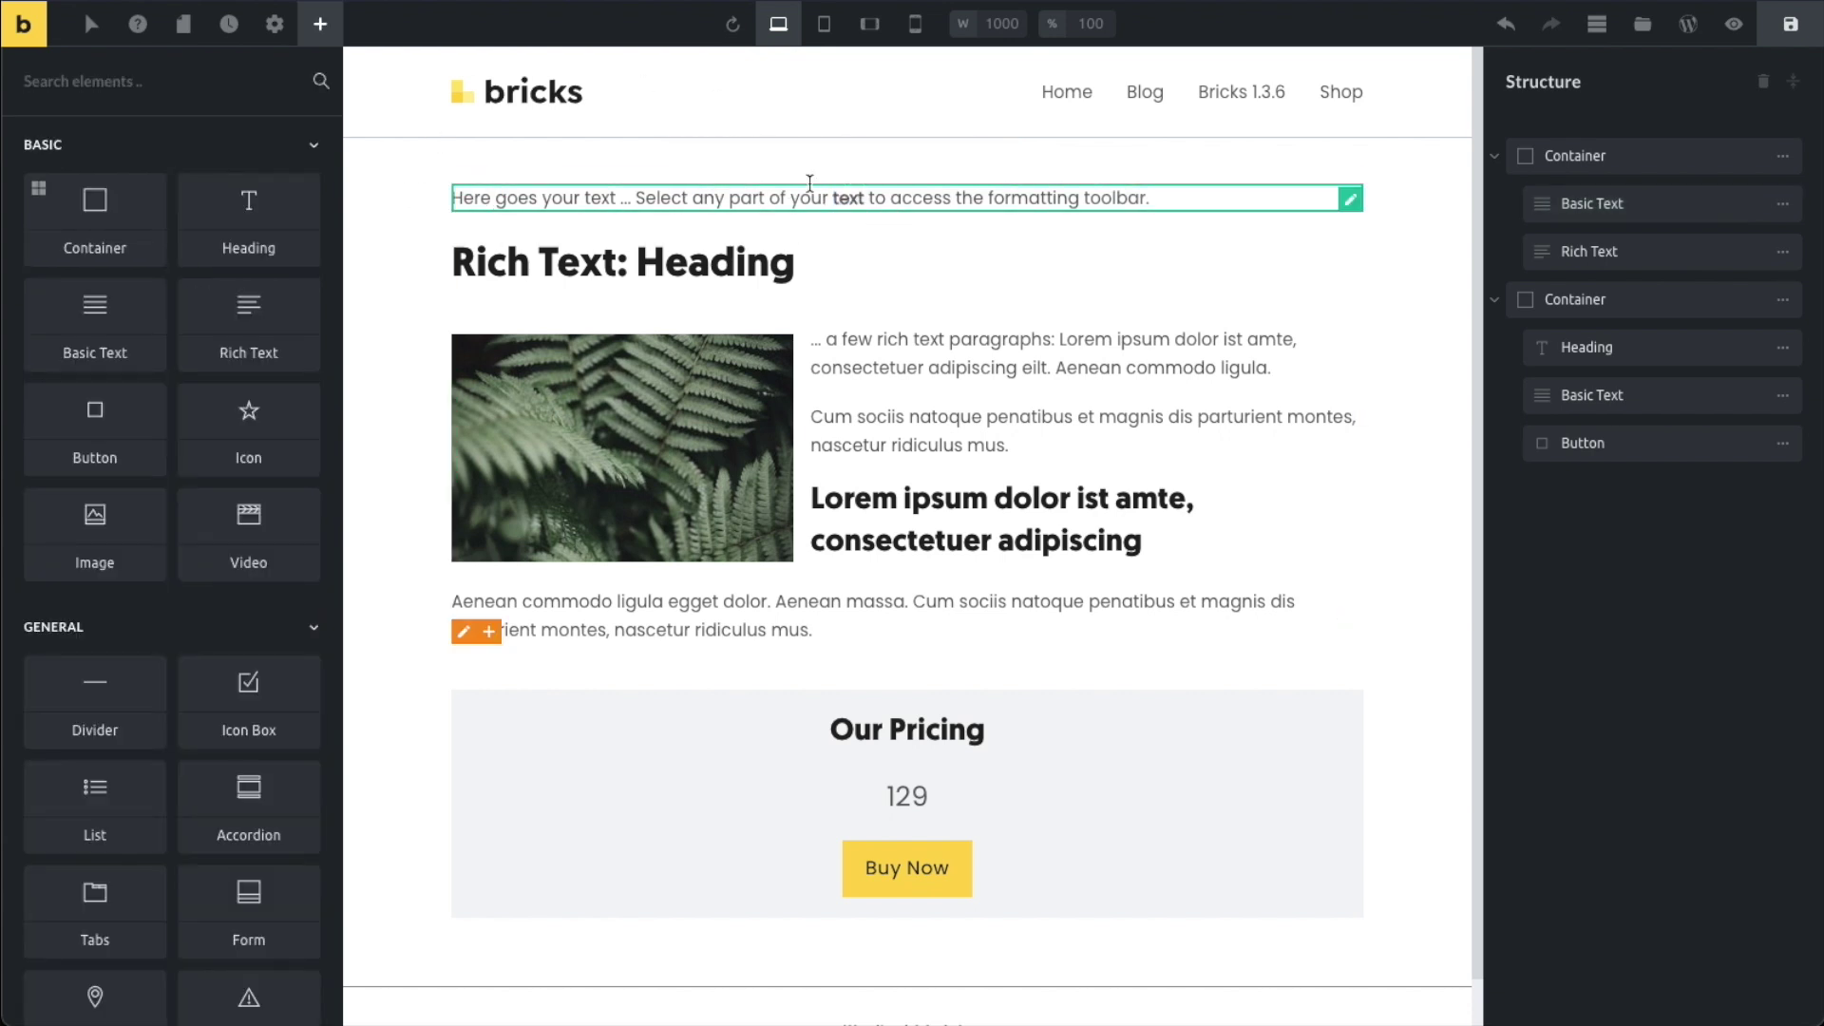
- Set the Basic Text HTML tag to Custom, then clear it back to div
left_click(841, 197)
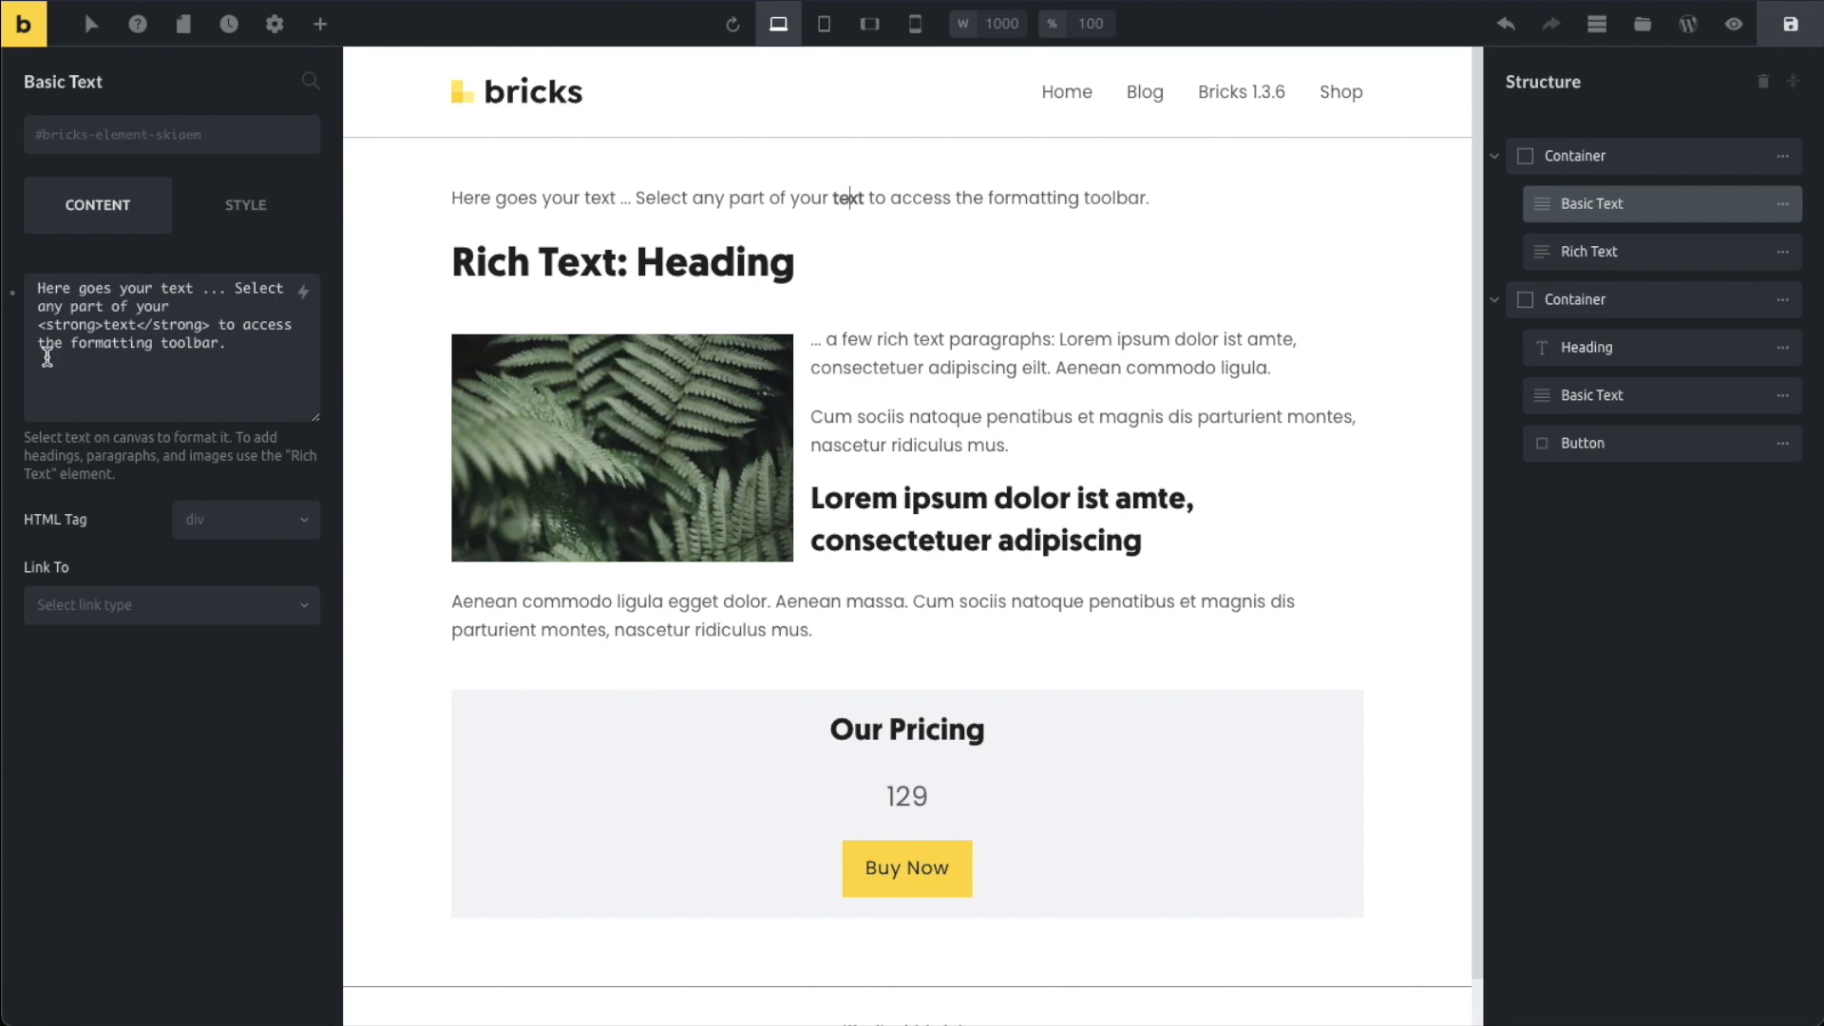
left_click(263, 529)
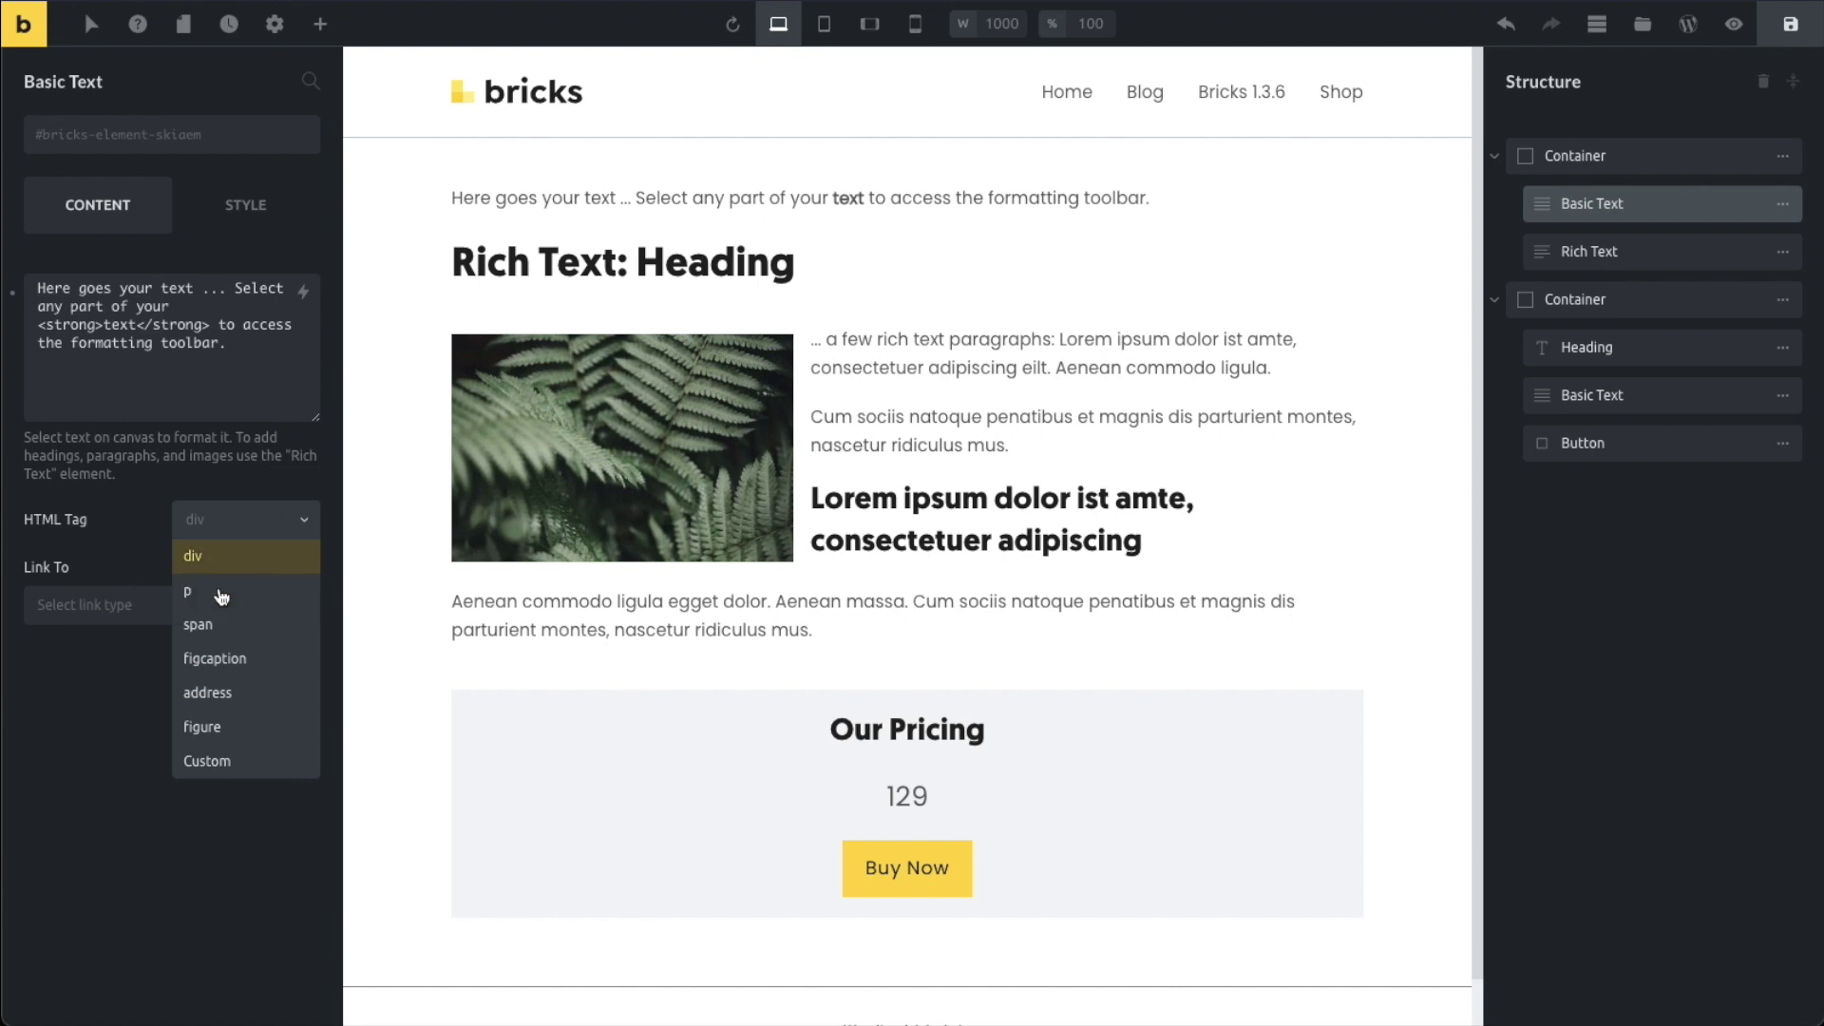
left_click(208, 765)
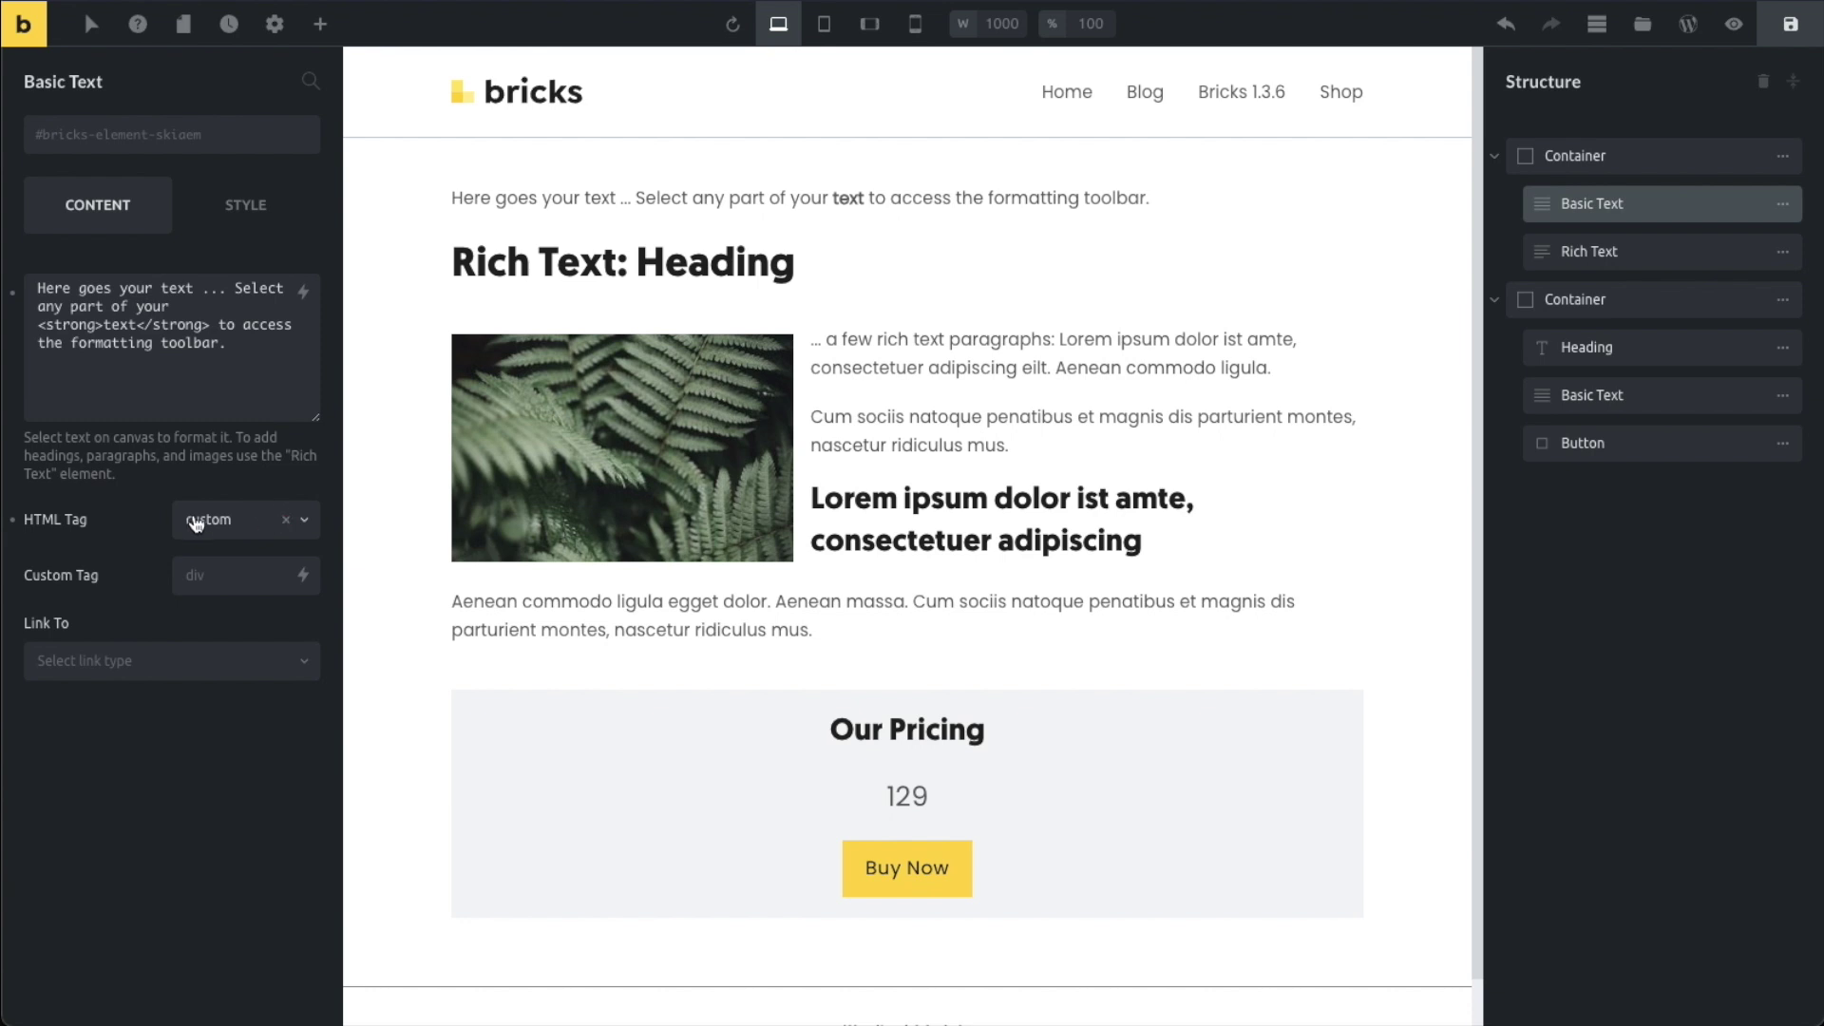
left_click(284, 520)
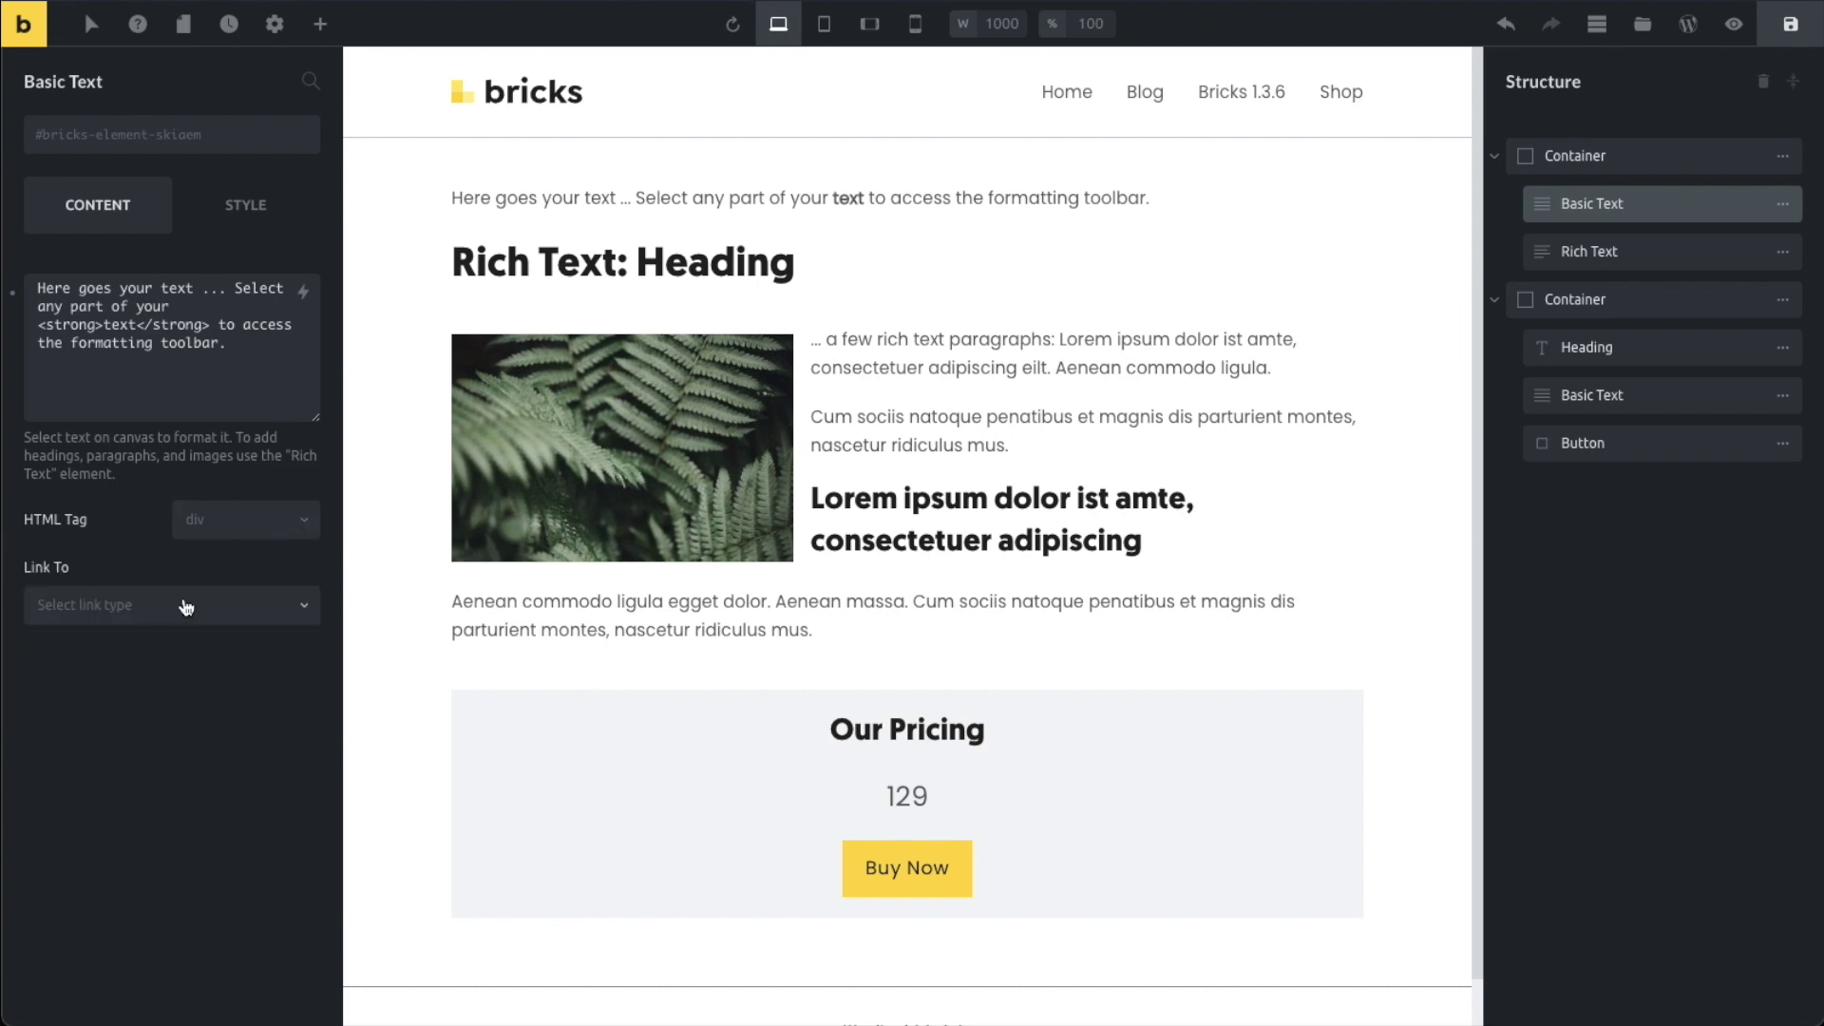
left_click(167, 604)
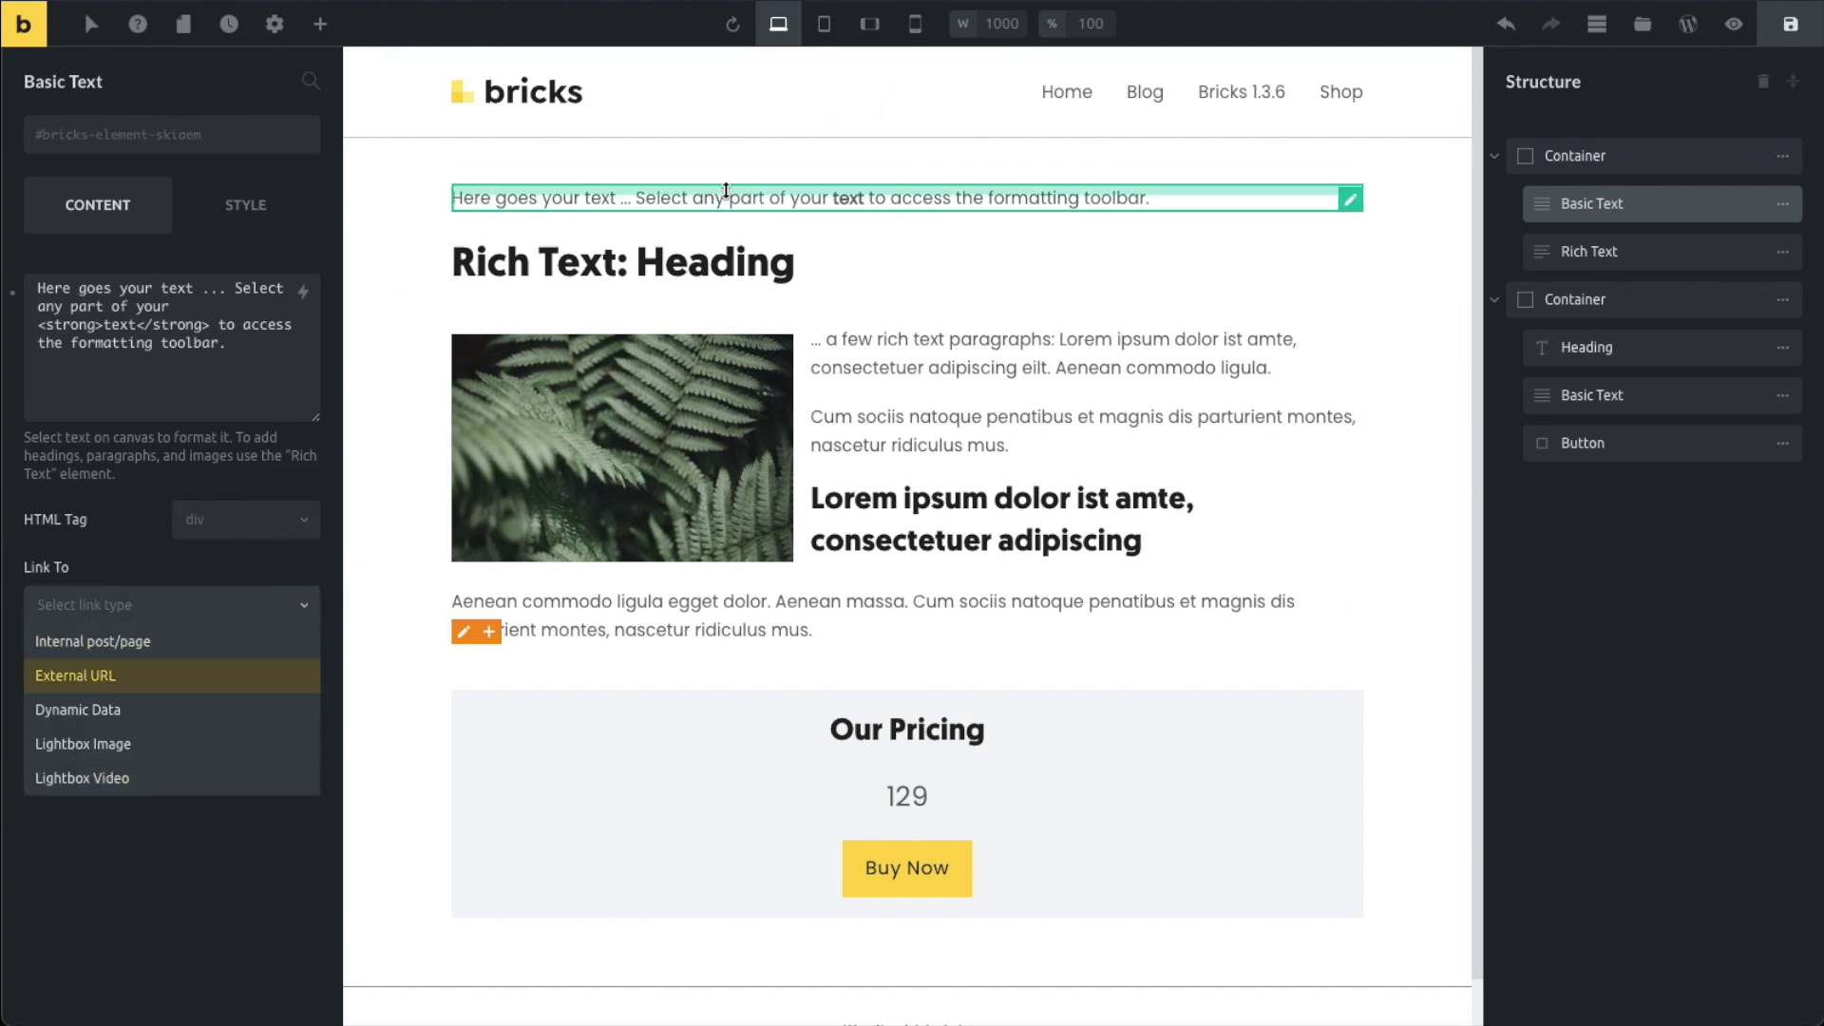
left_click(166, 644)
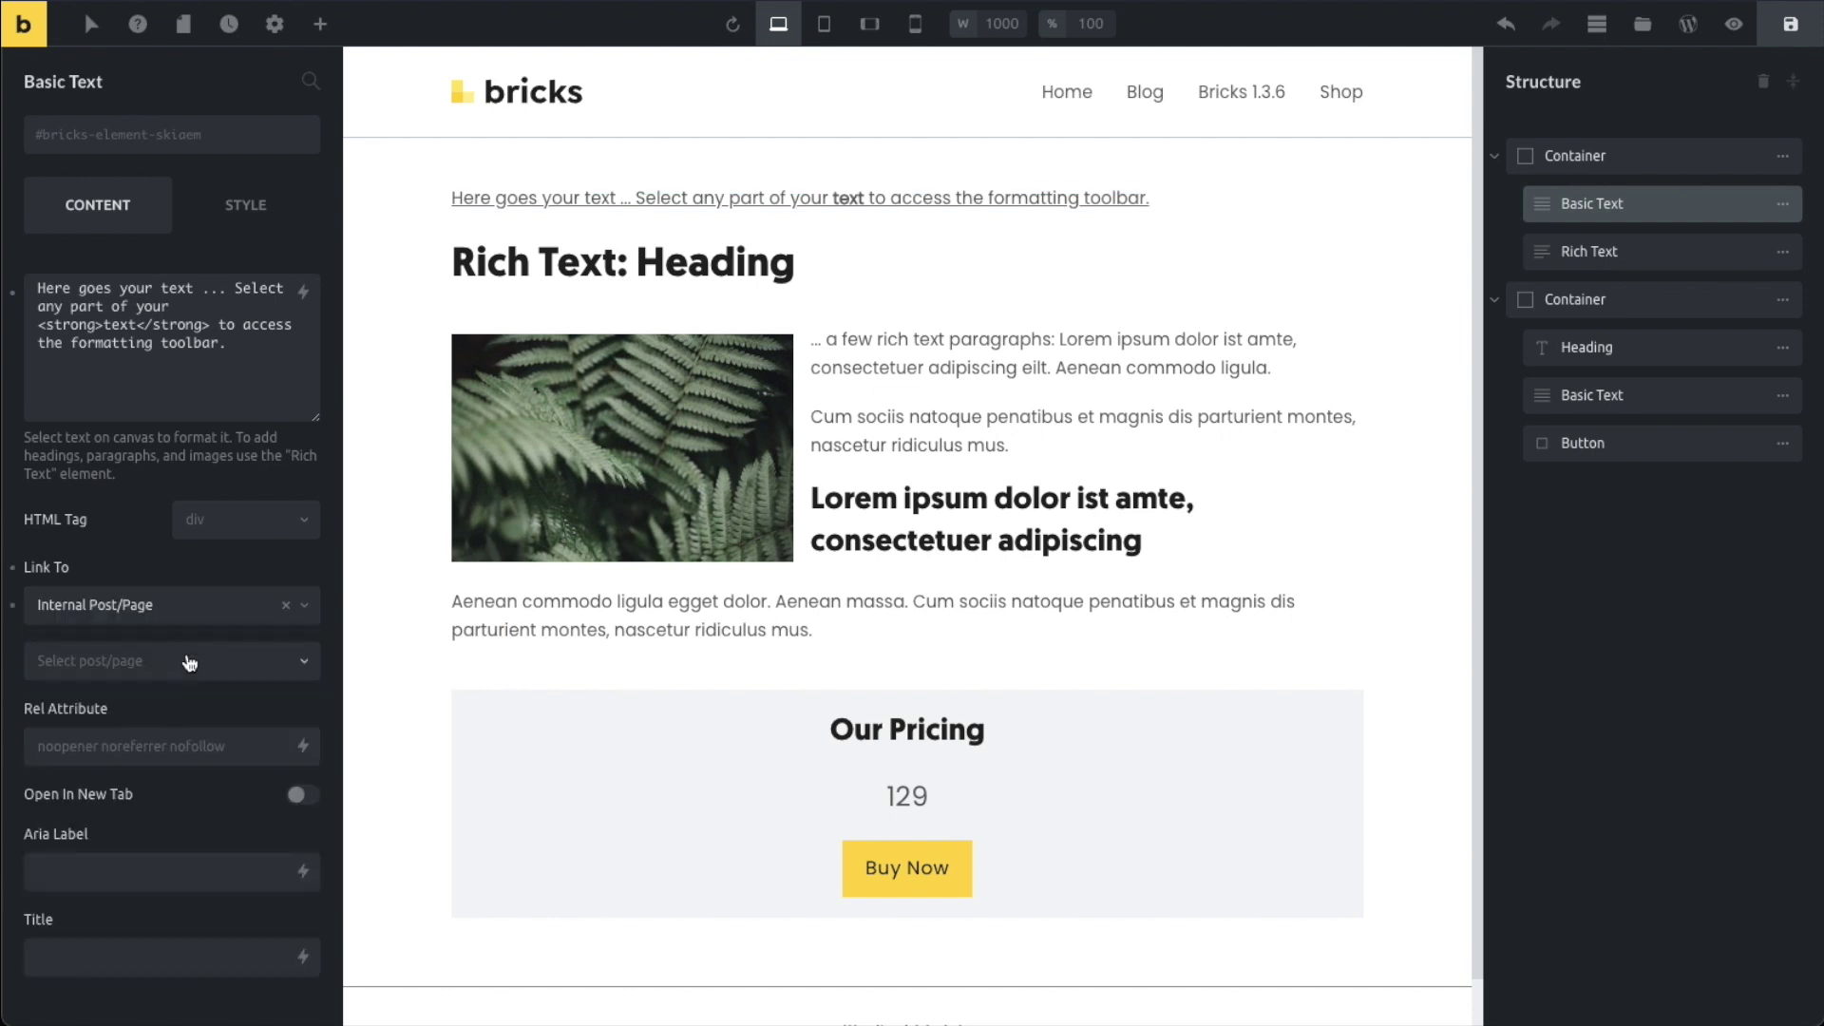
left_click(175, 667)
left_click(171, 807)
left_click(12, 568)
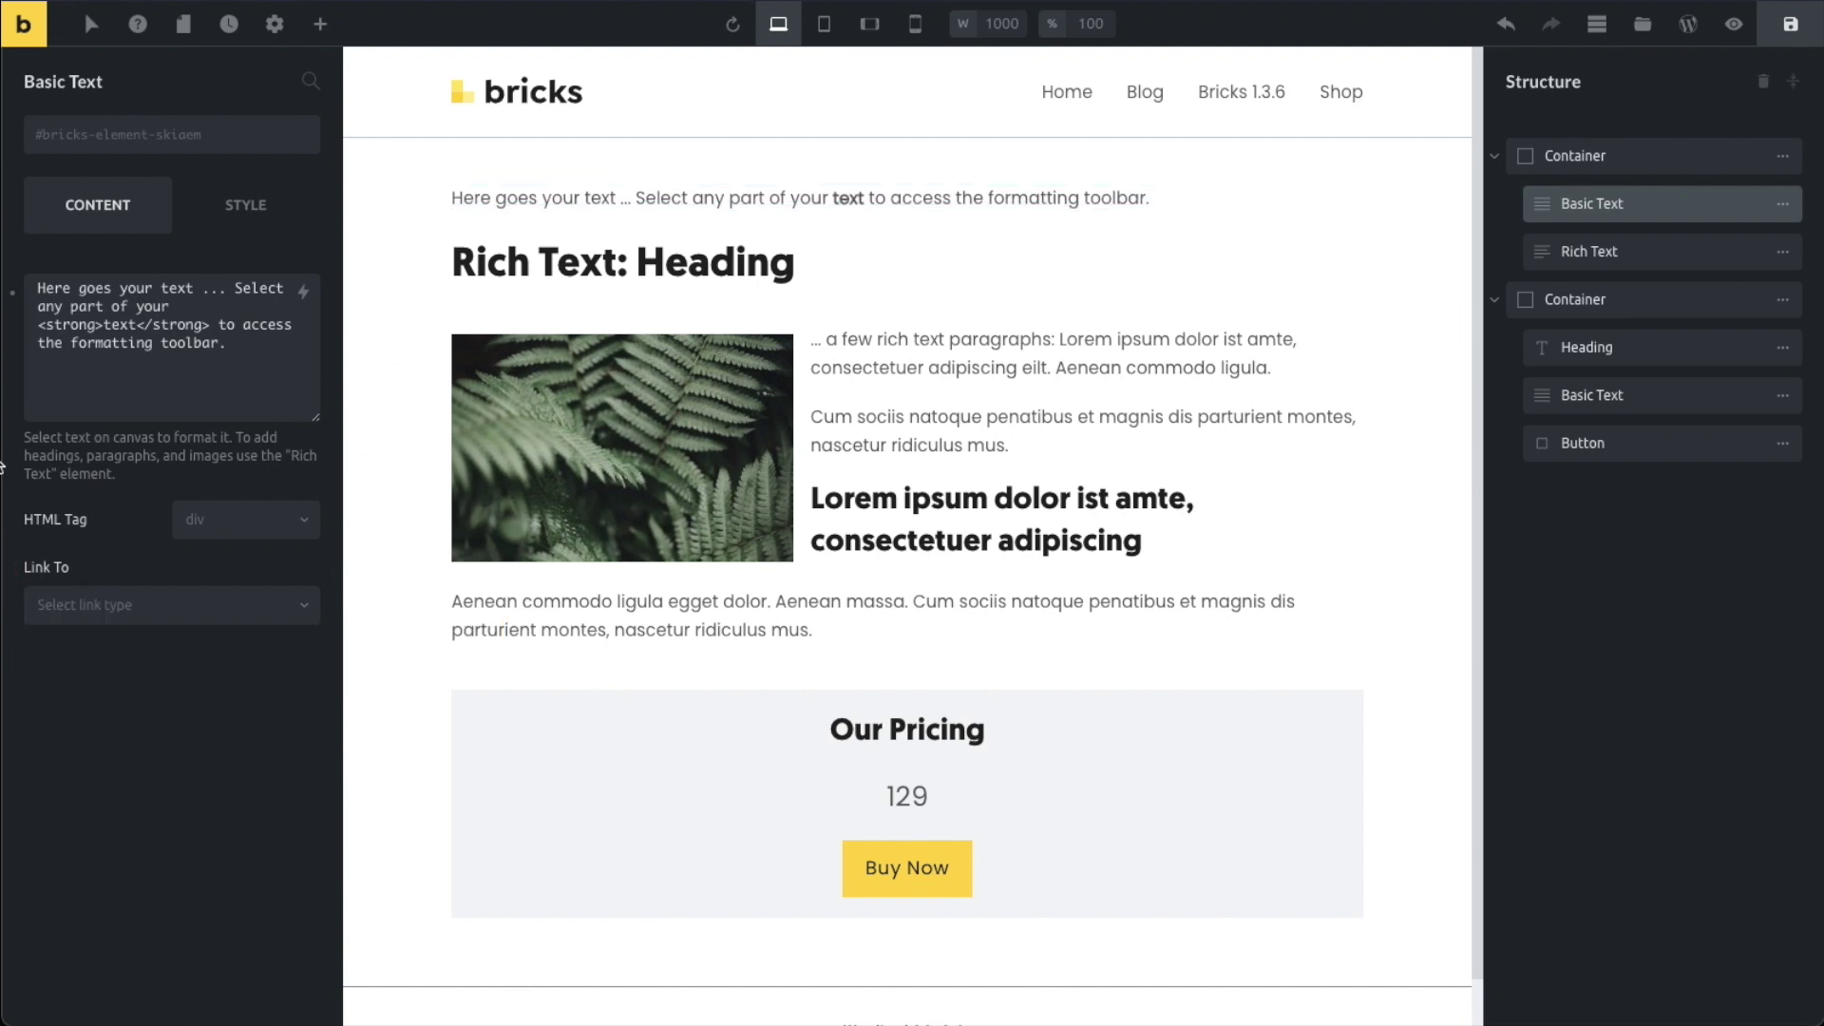
- Add a test line 'sdf' below the Basic Text sentence, then delete it
left_click(692, 195)
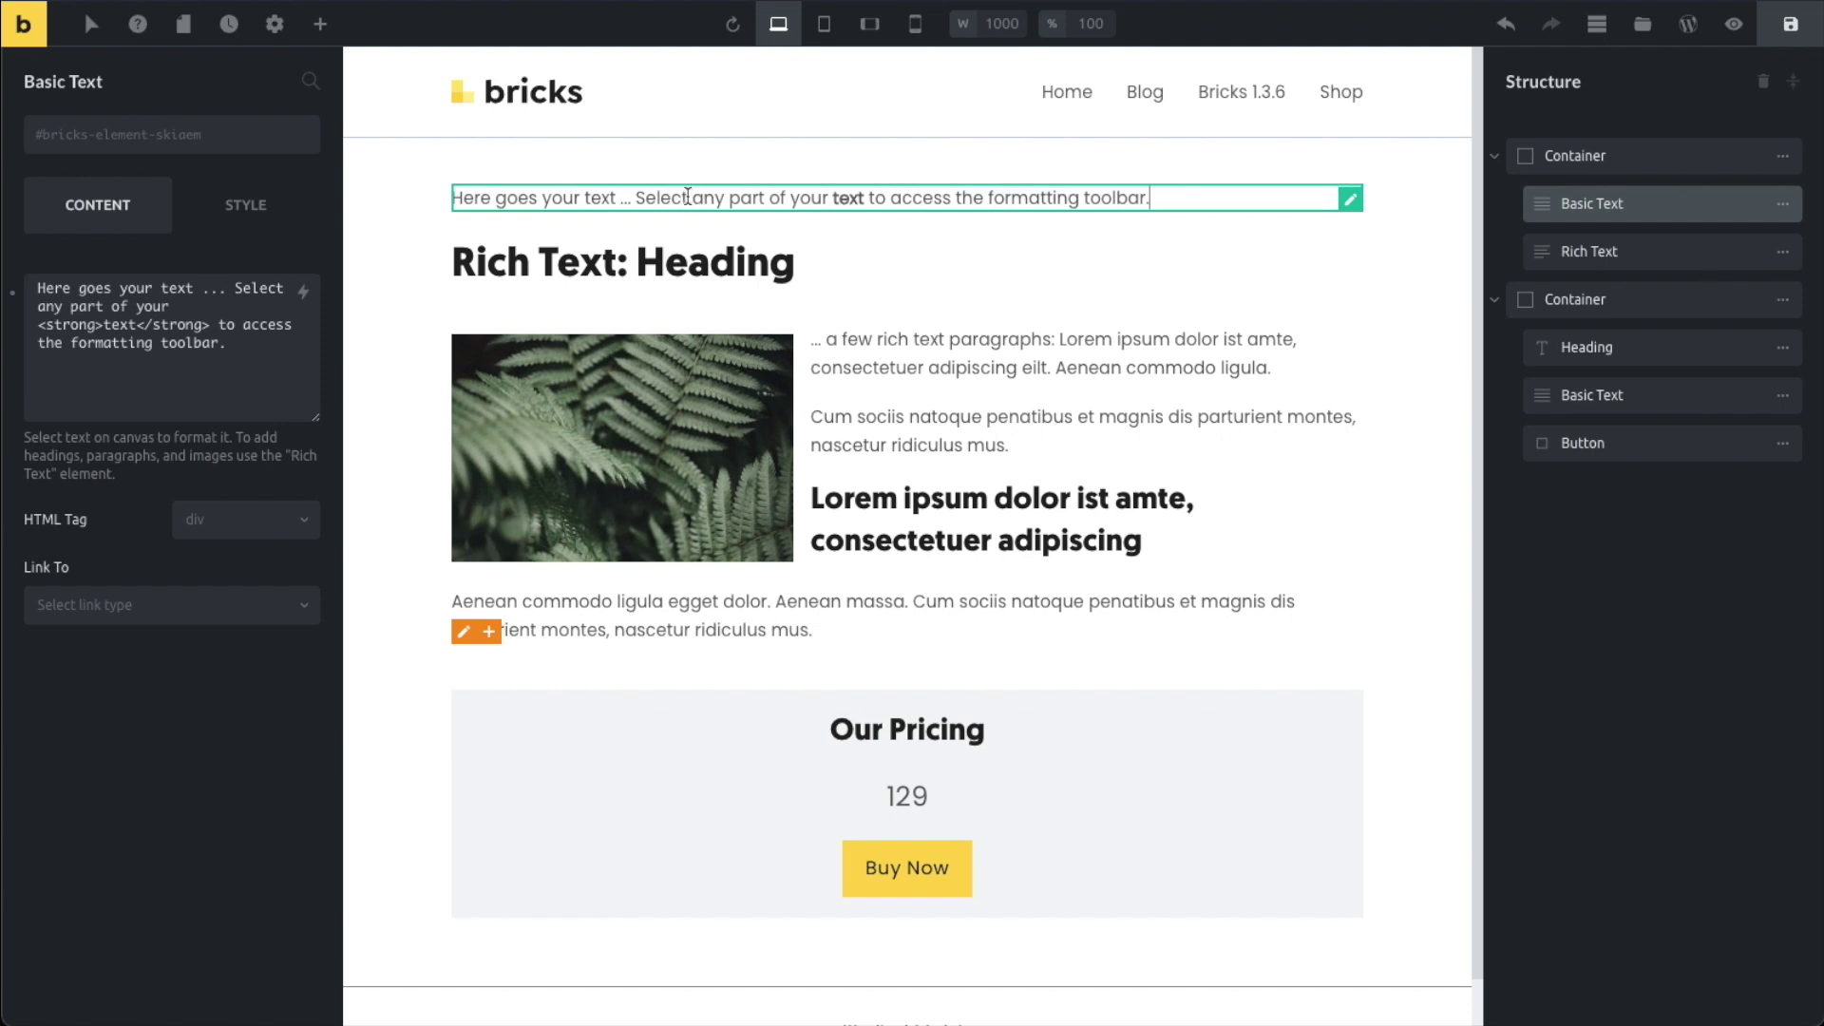
key("Return")
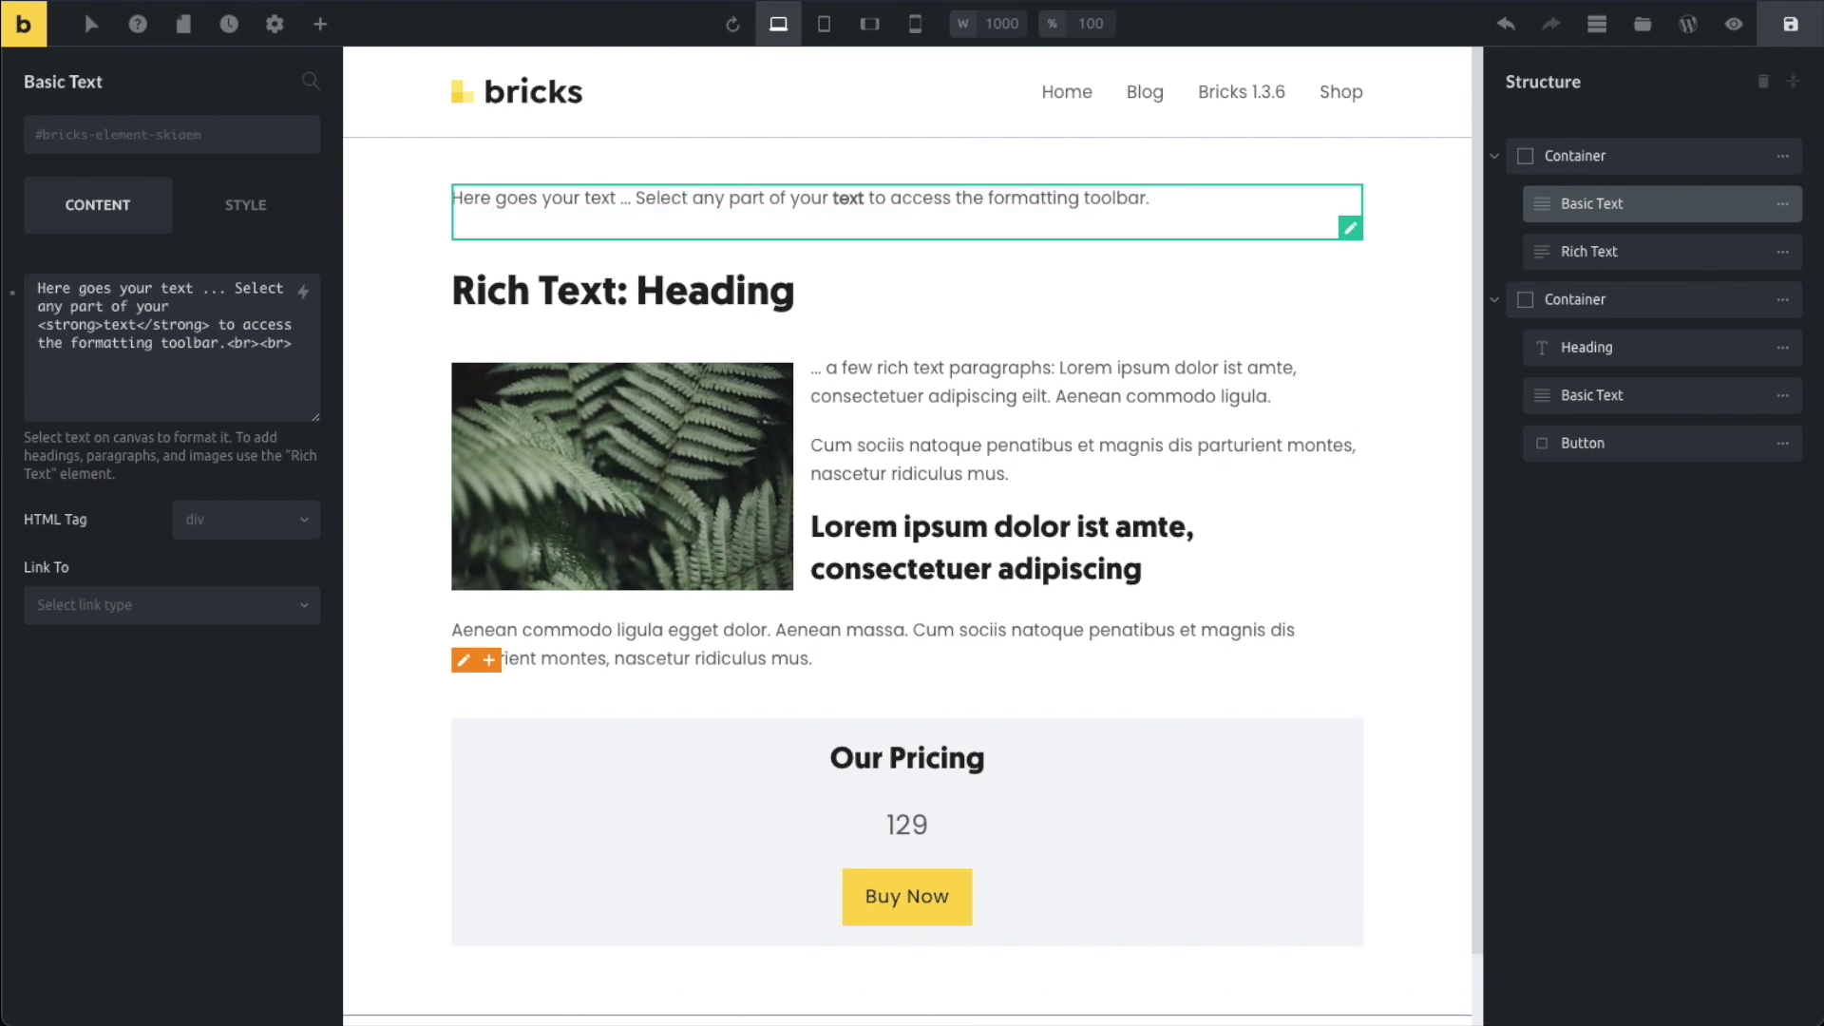
type("sdf")
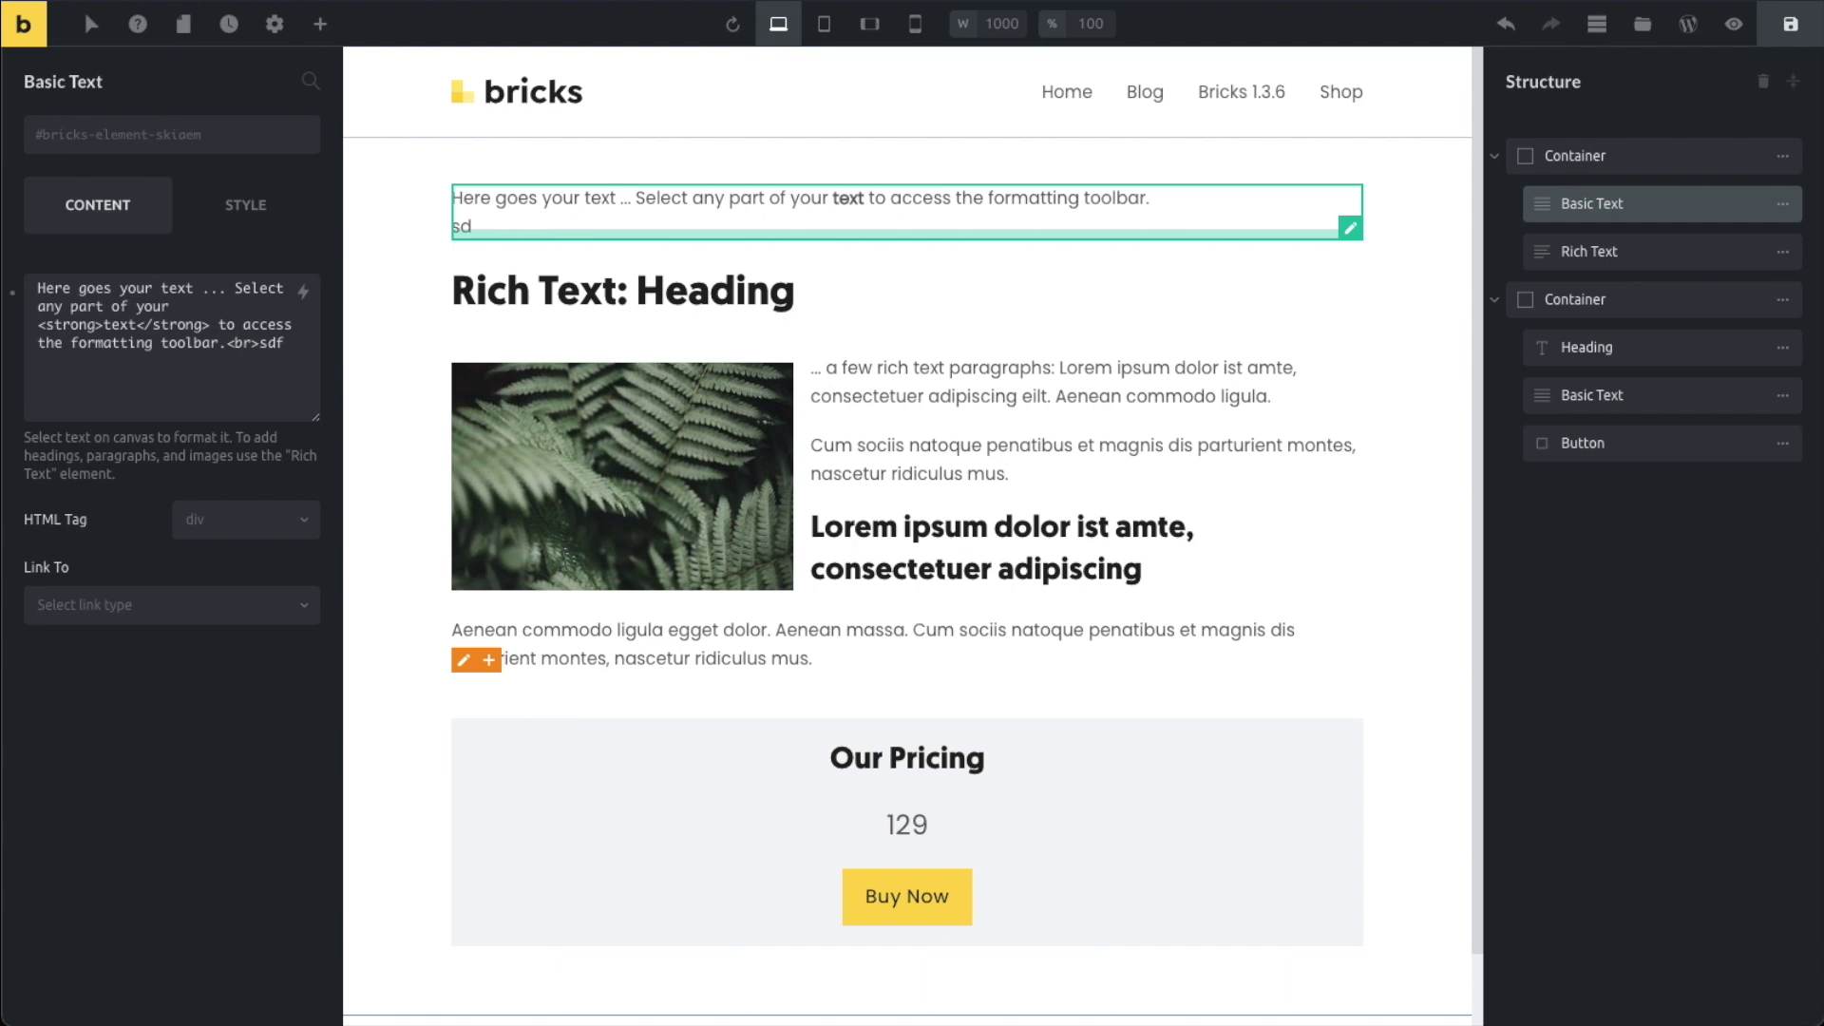
key("BackSpace")
key("BackSpace")
key("BackSpace")
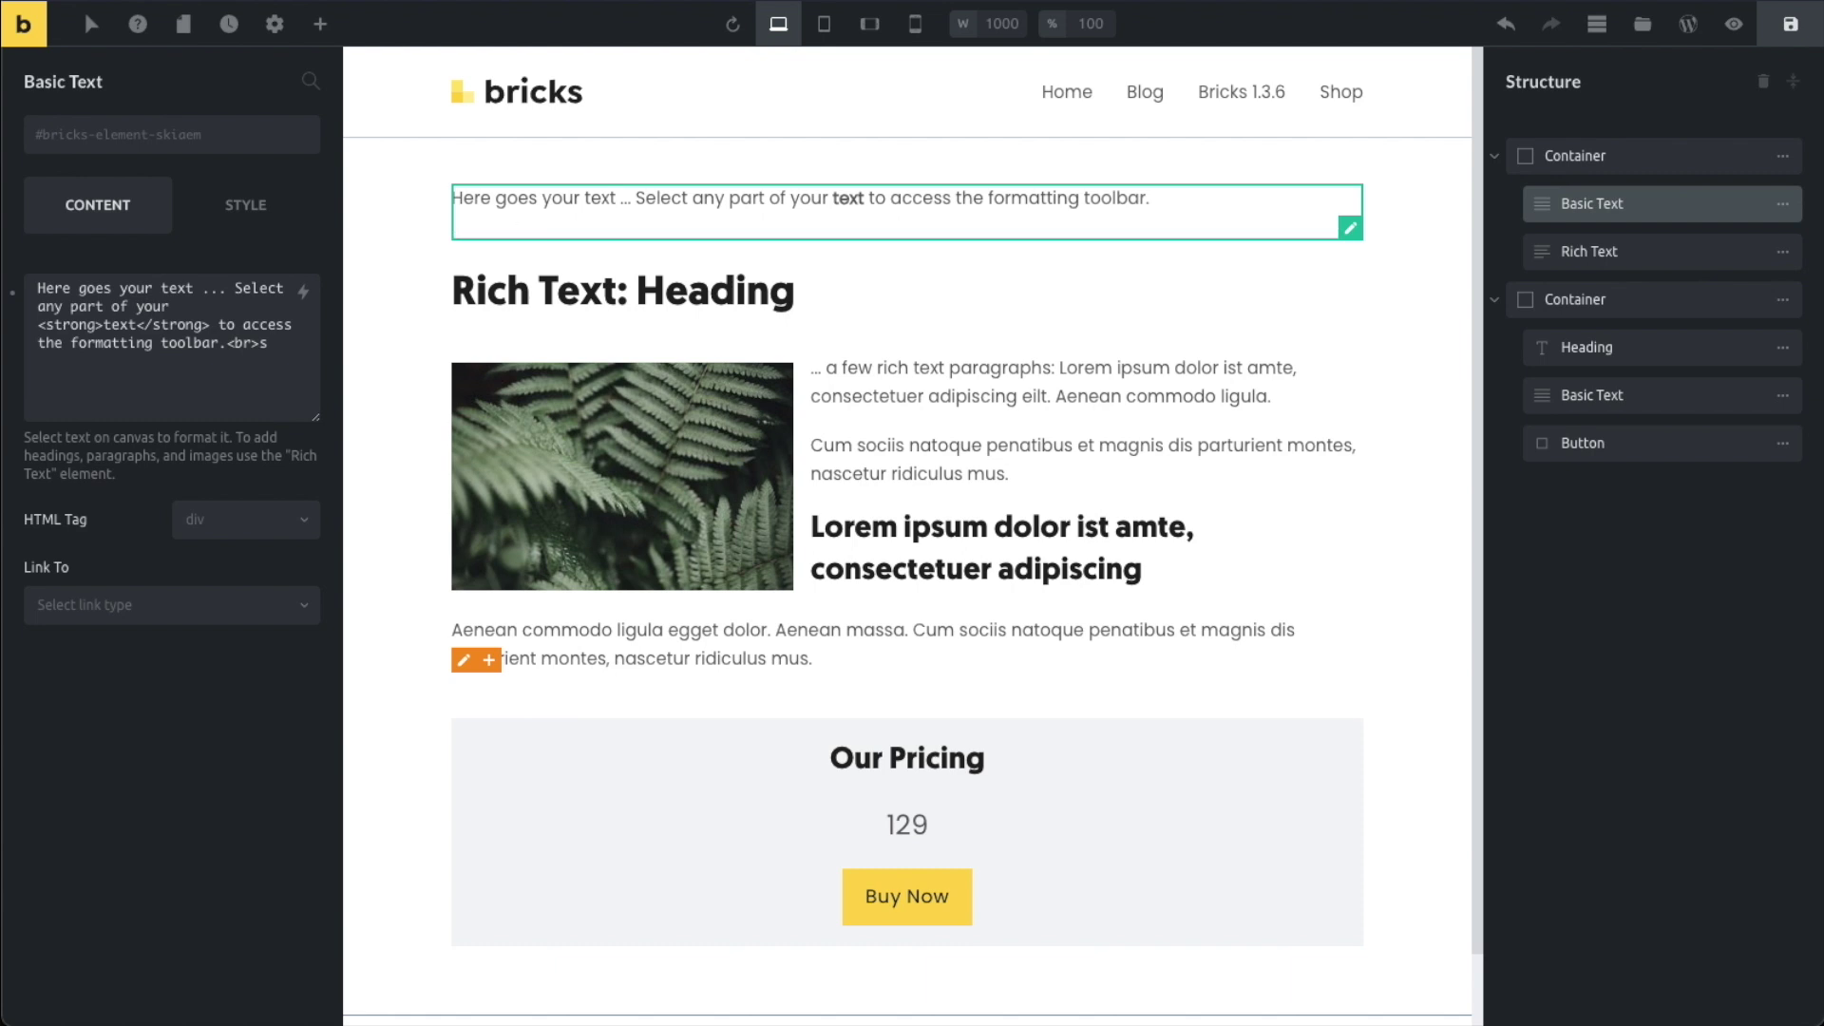
left_click(378, 346)
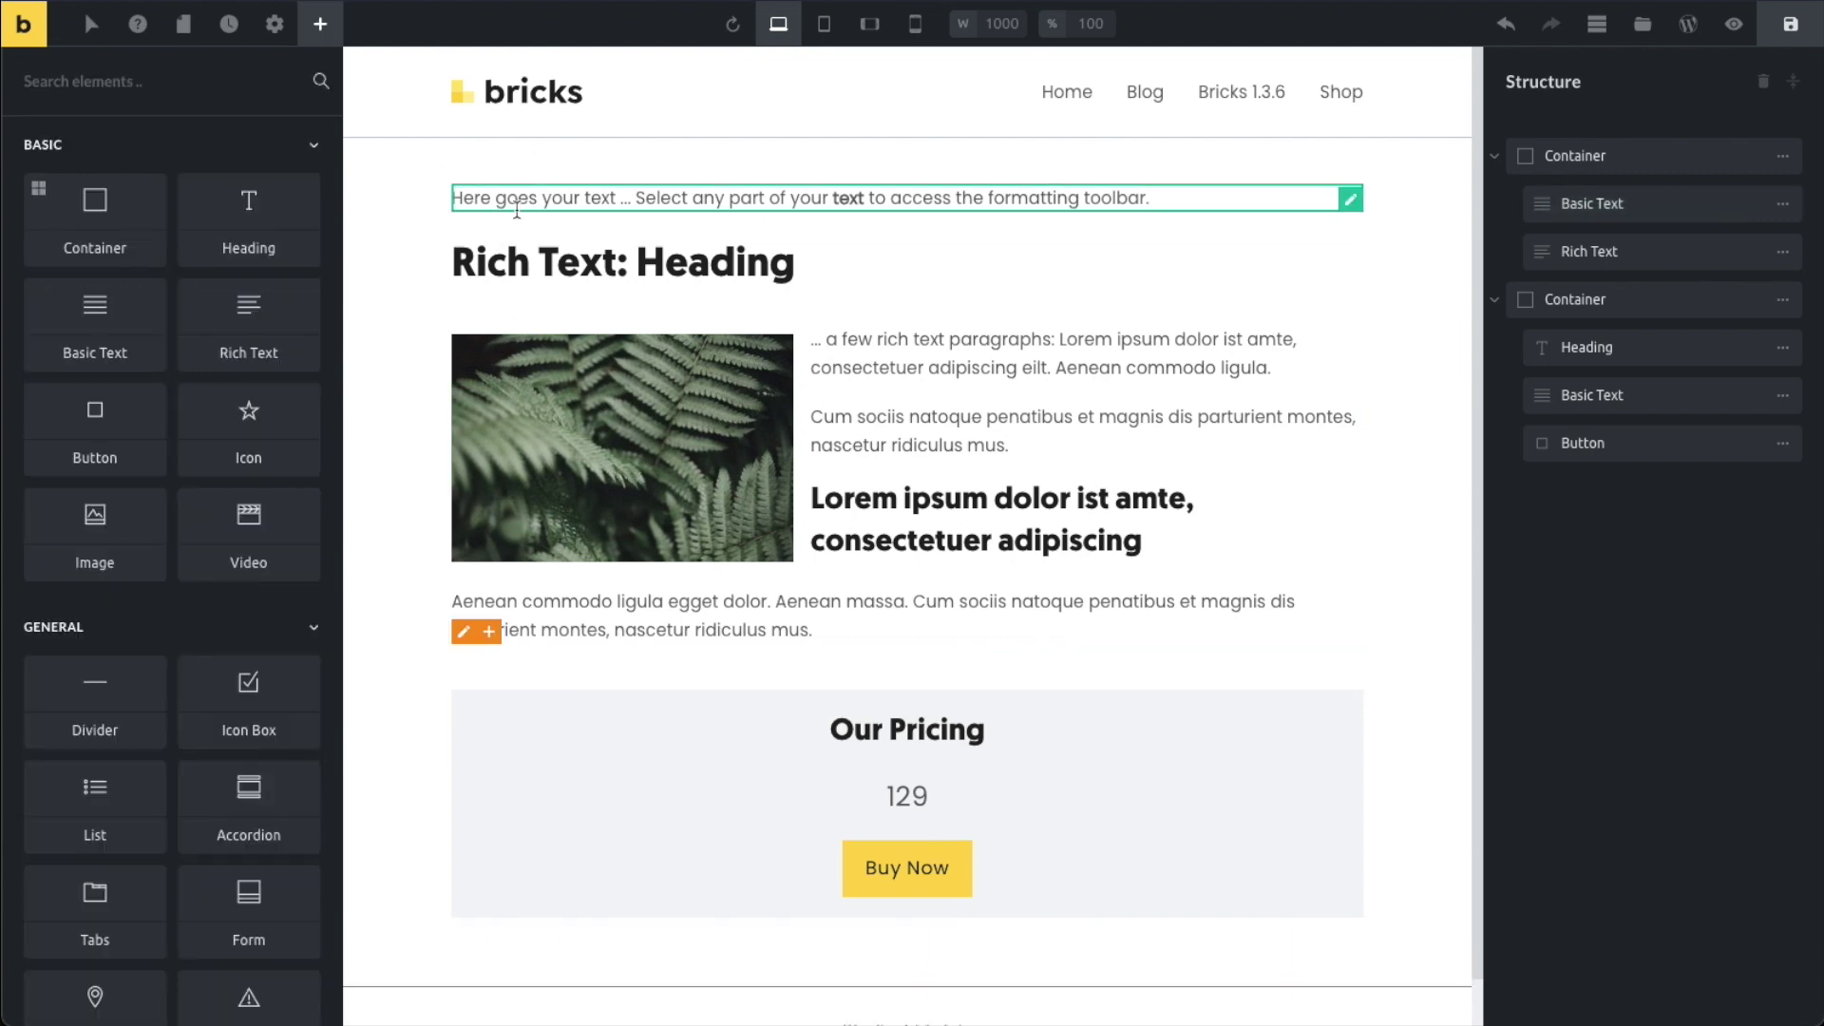
- Show the delete, duplicate and edit actions for the first Basic Text element in the Structure panel
left_click(600, 197)
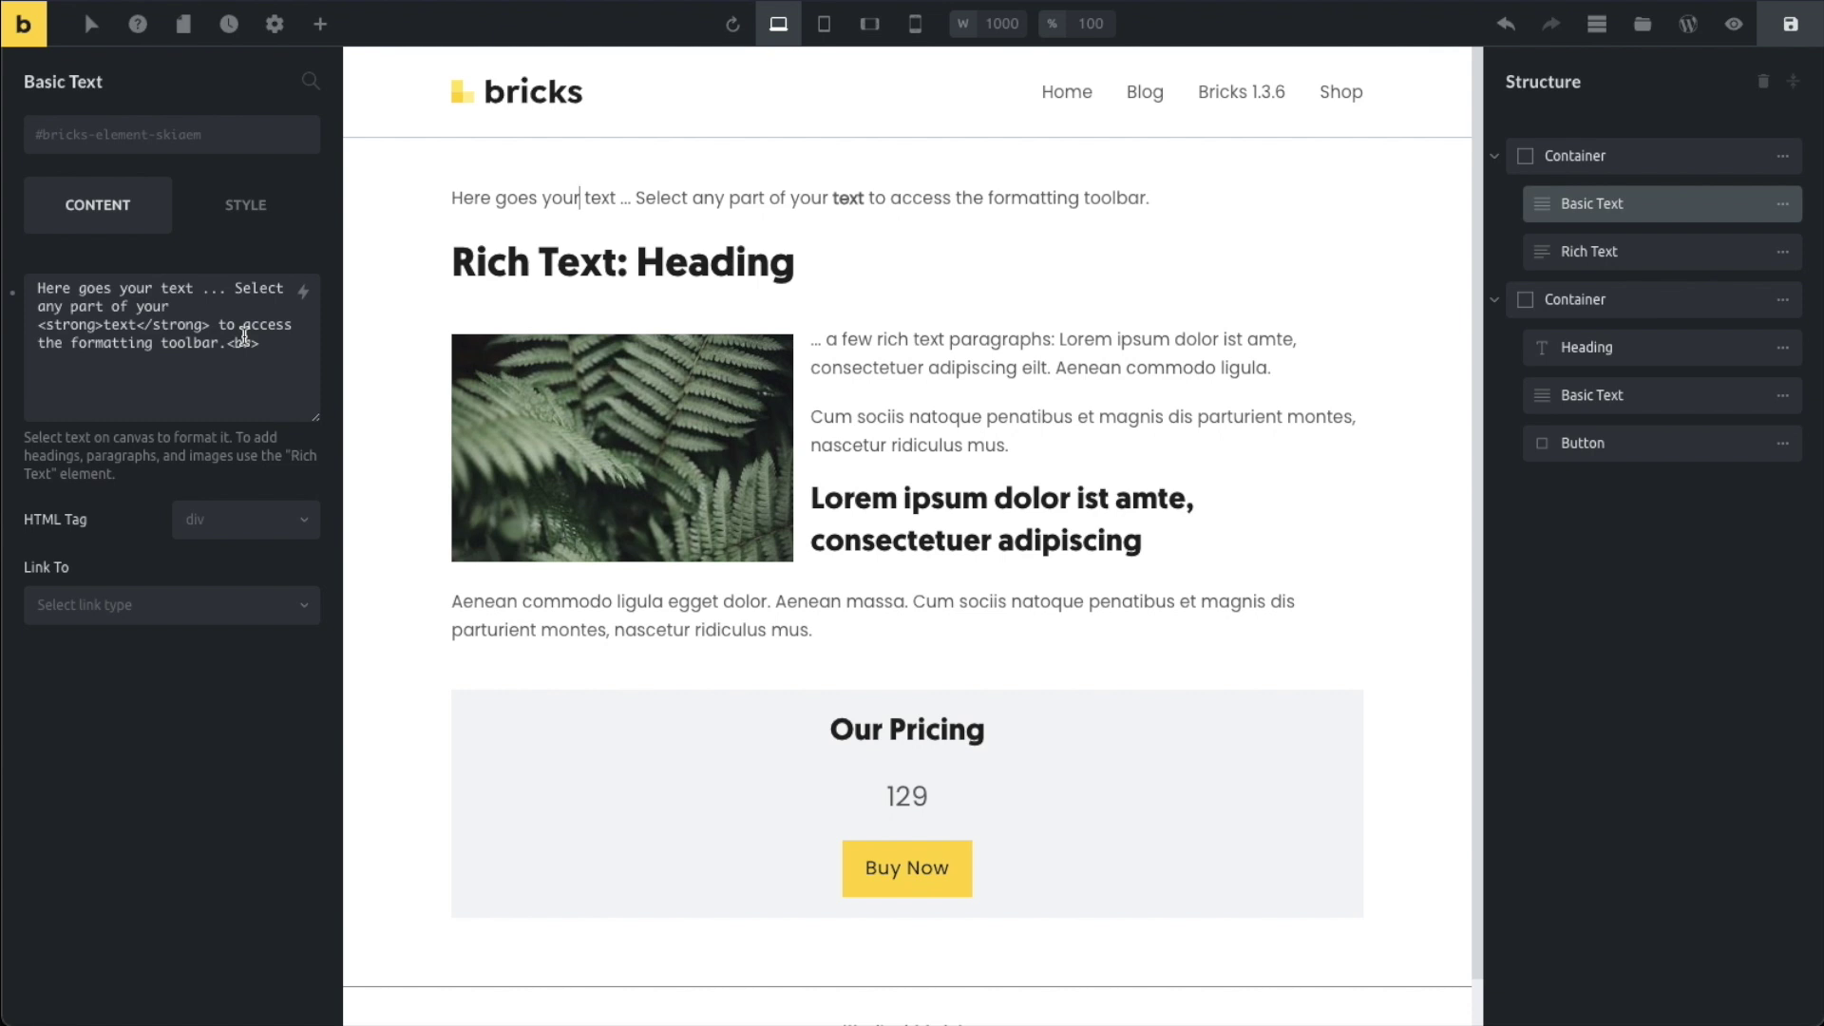
left_click(395, 272)
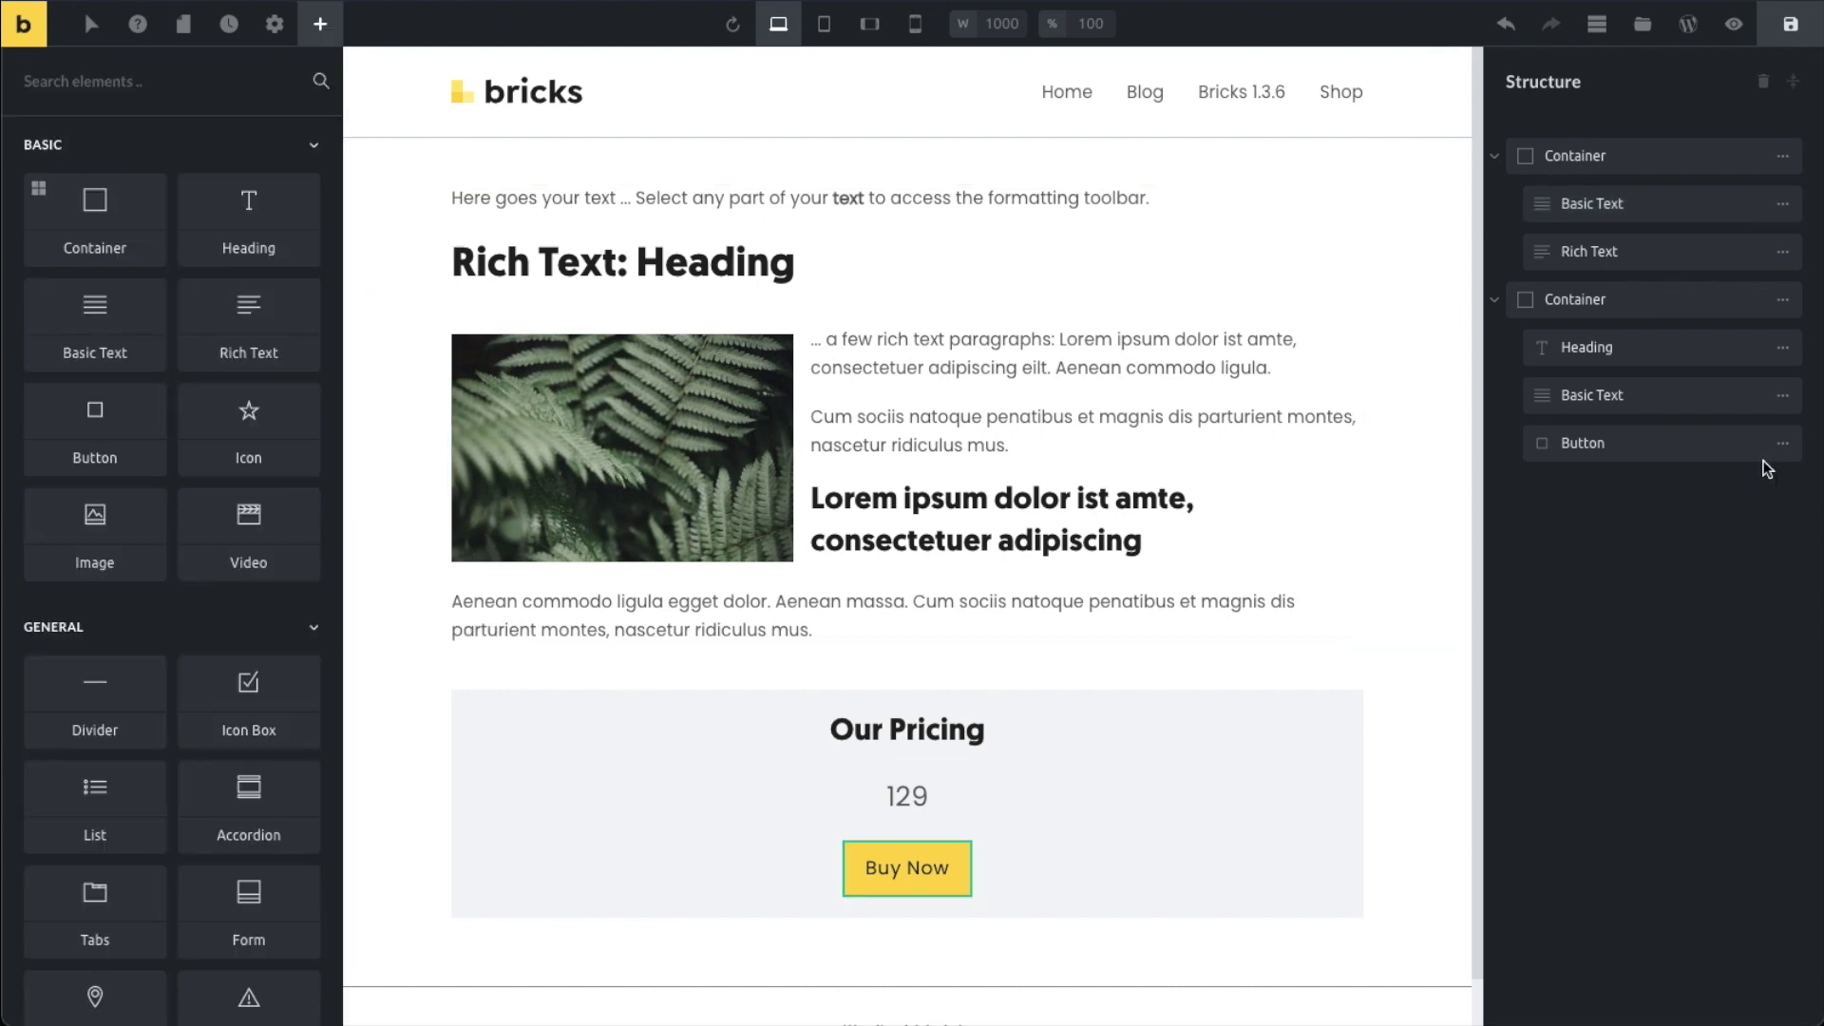
left_click(1782, 202)
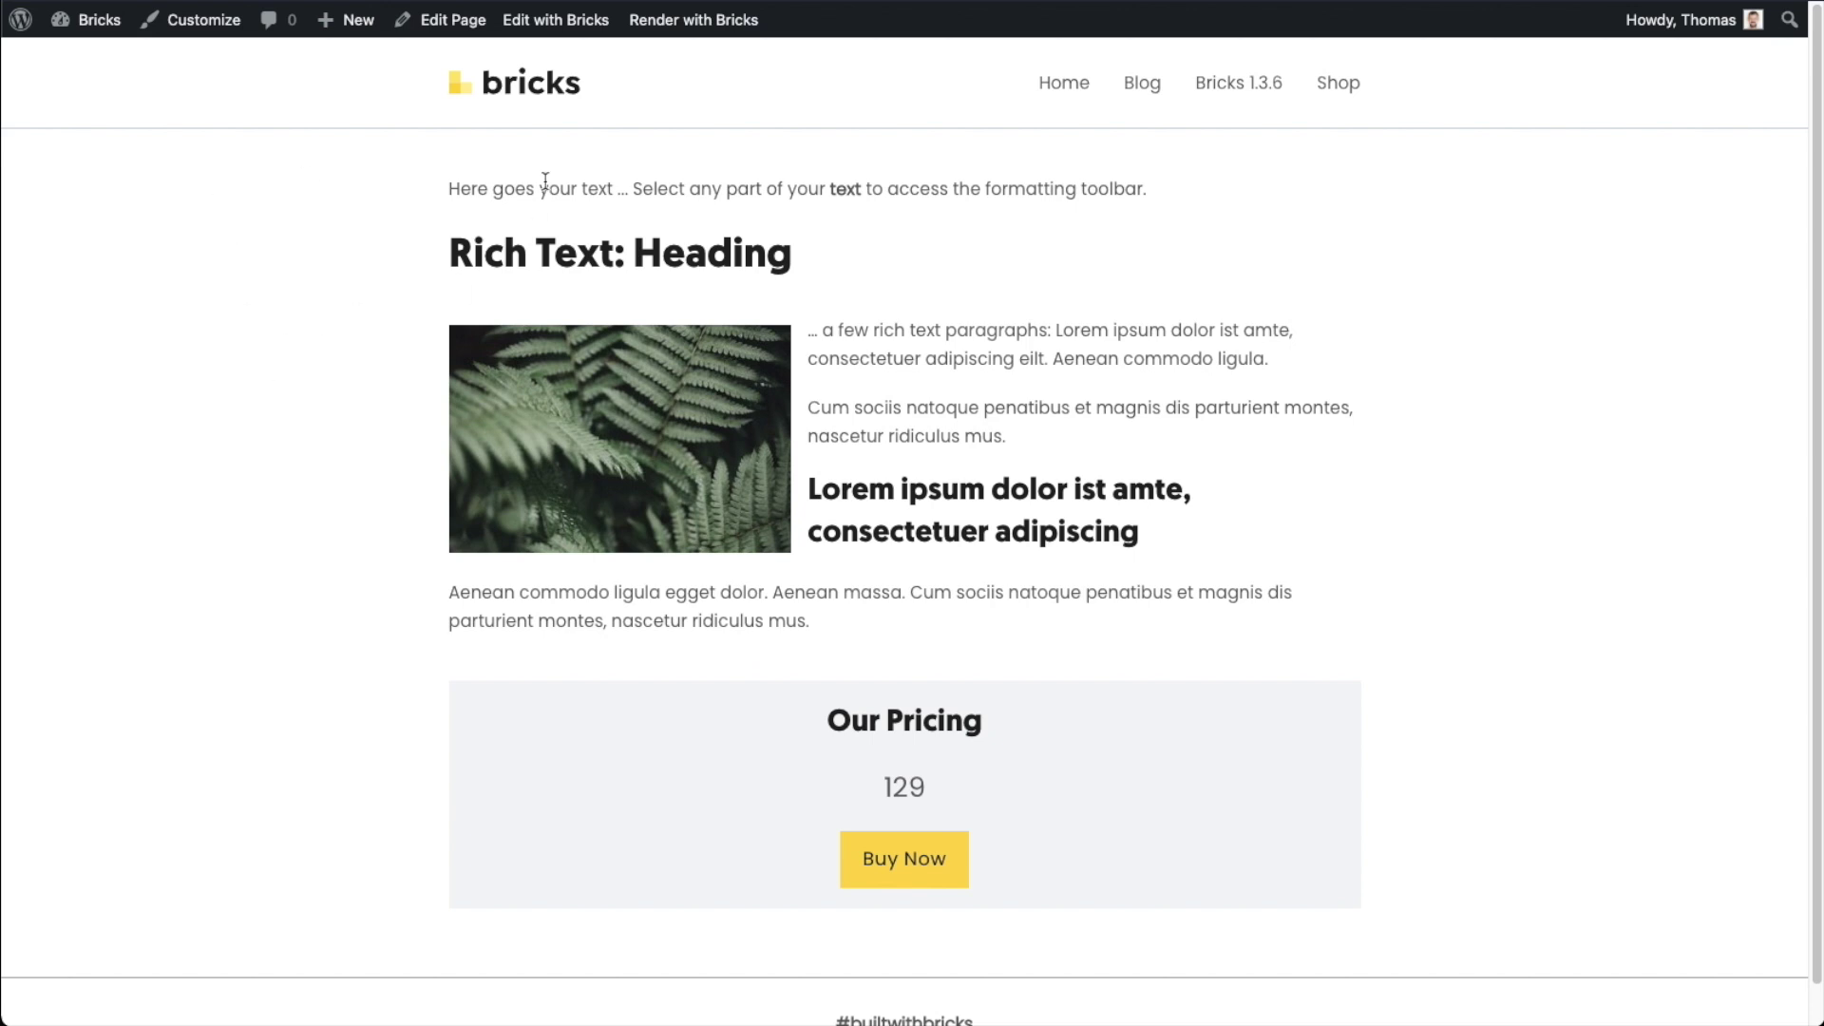
- Reveal the Edit with Bricks quick-edit links in the WordPress admin bar
mouse_move(566, 25)
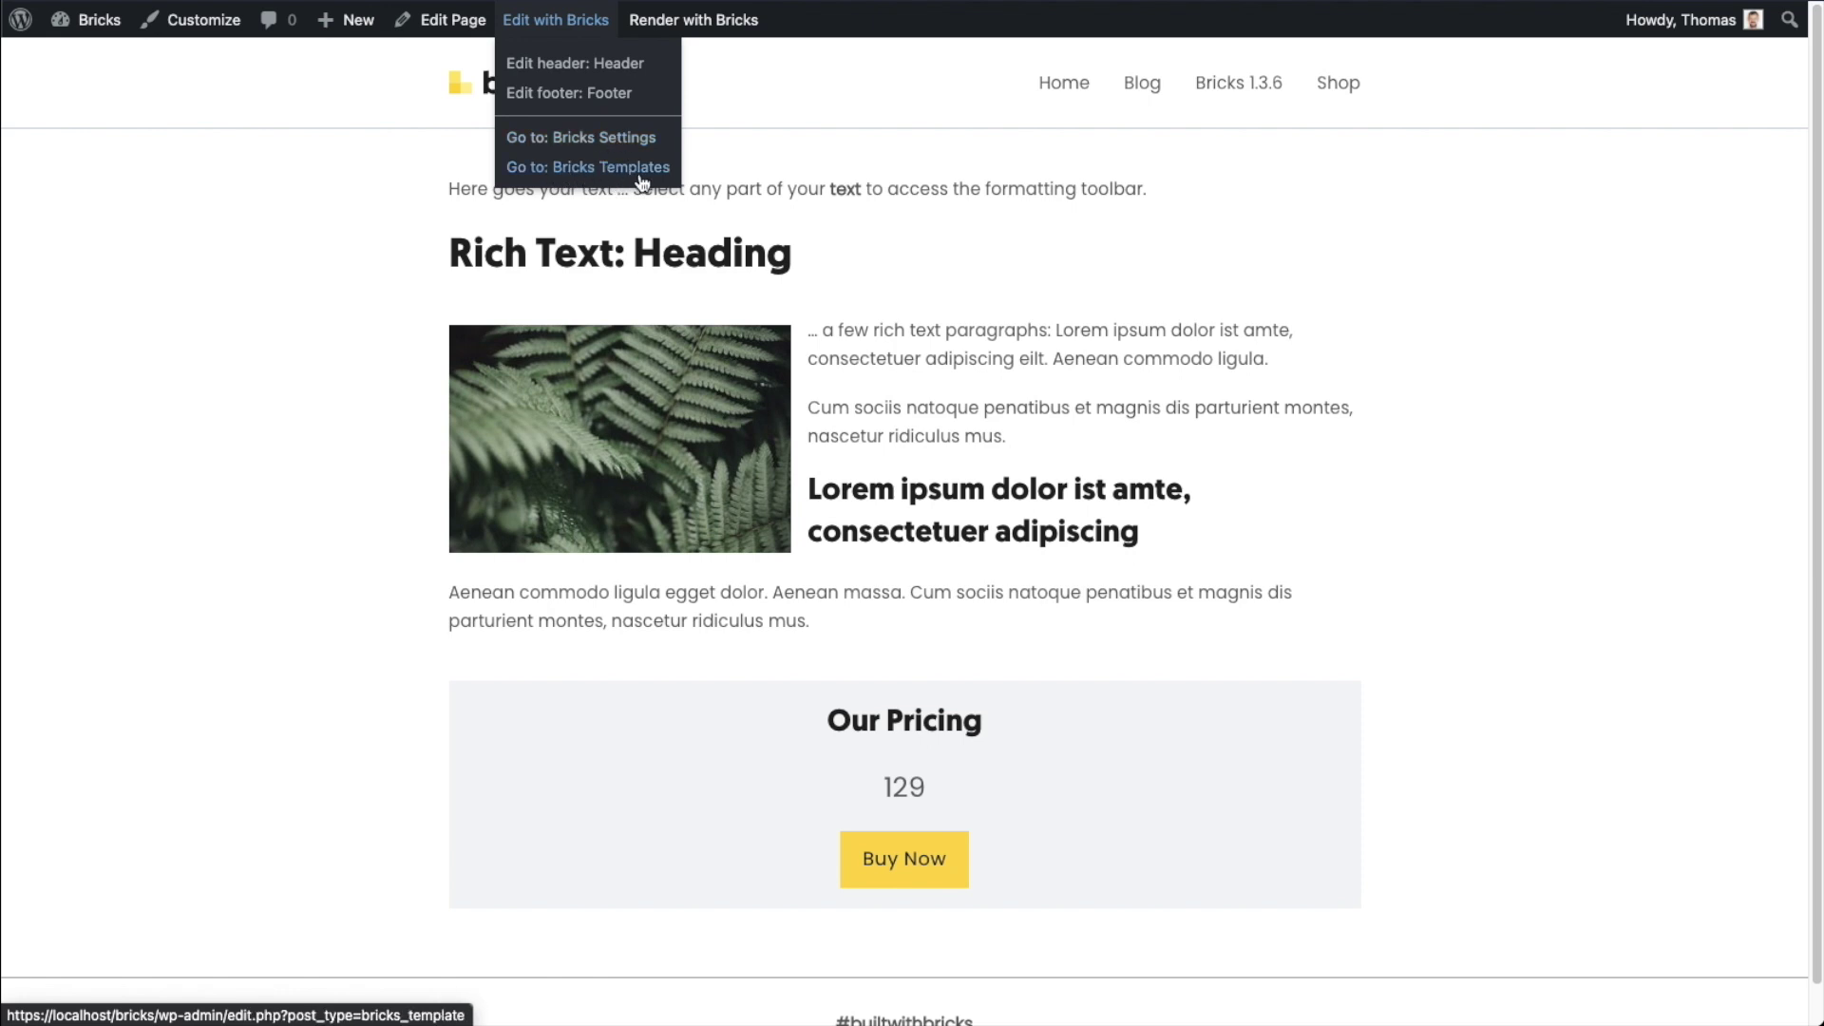
- Close the Edit with Bricks quick-edit menu
left_click(266, 213)
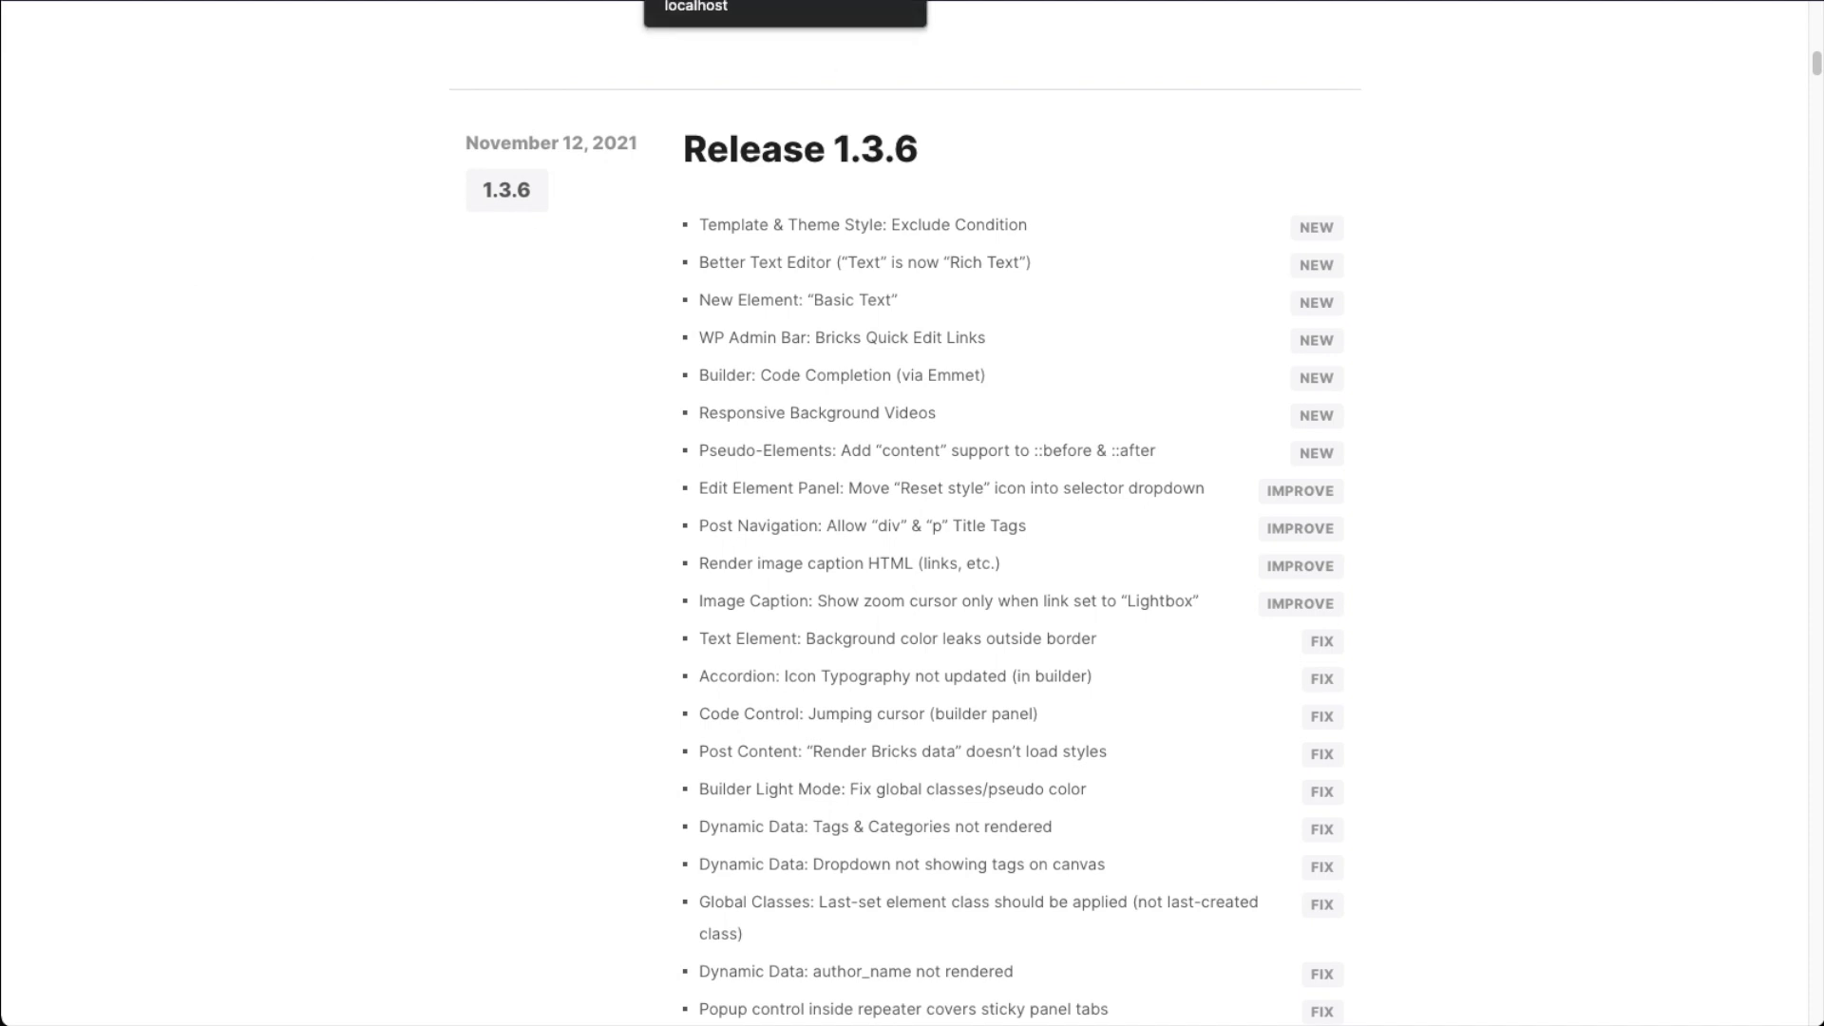
- Return to the builder and open Custom CSS for the Our Pricing container
left_click(722, 2)
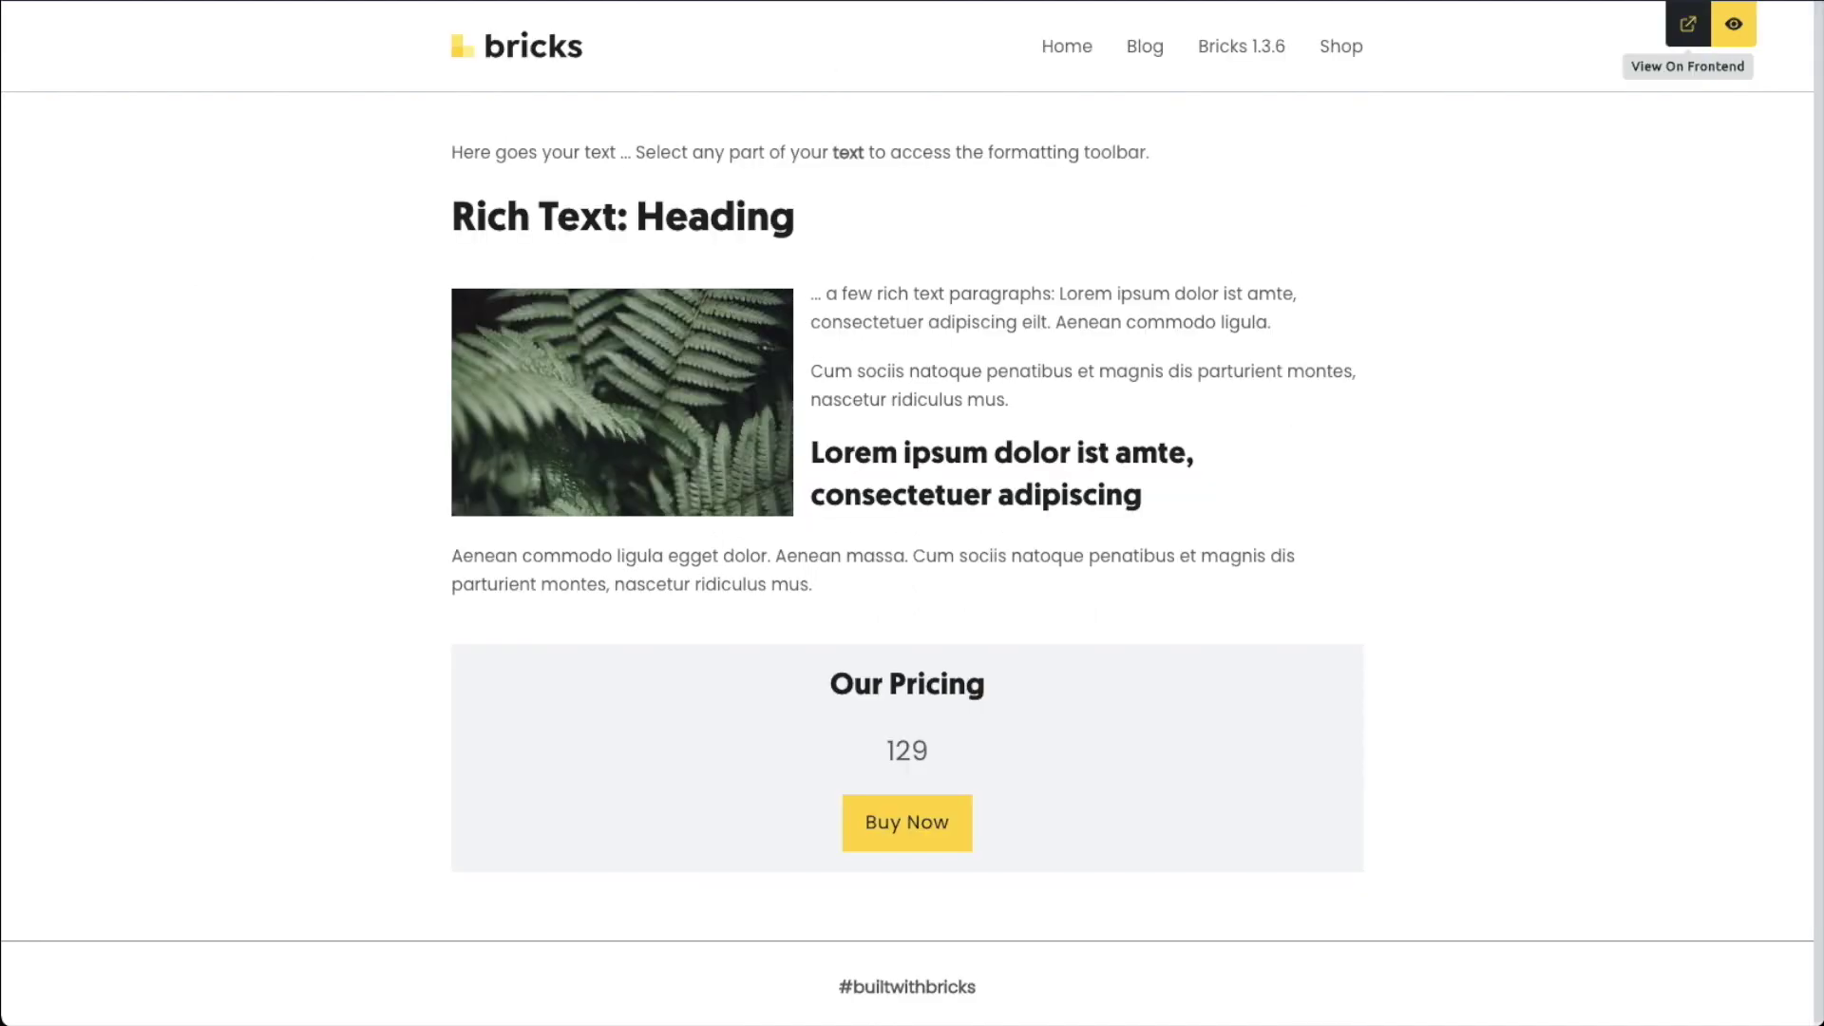
left_click(1734, 26)
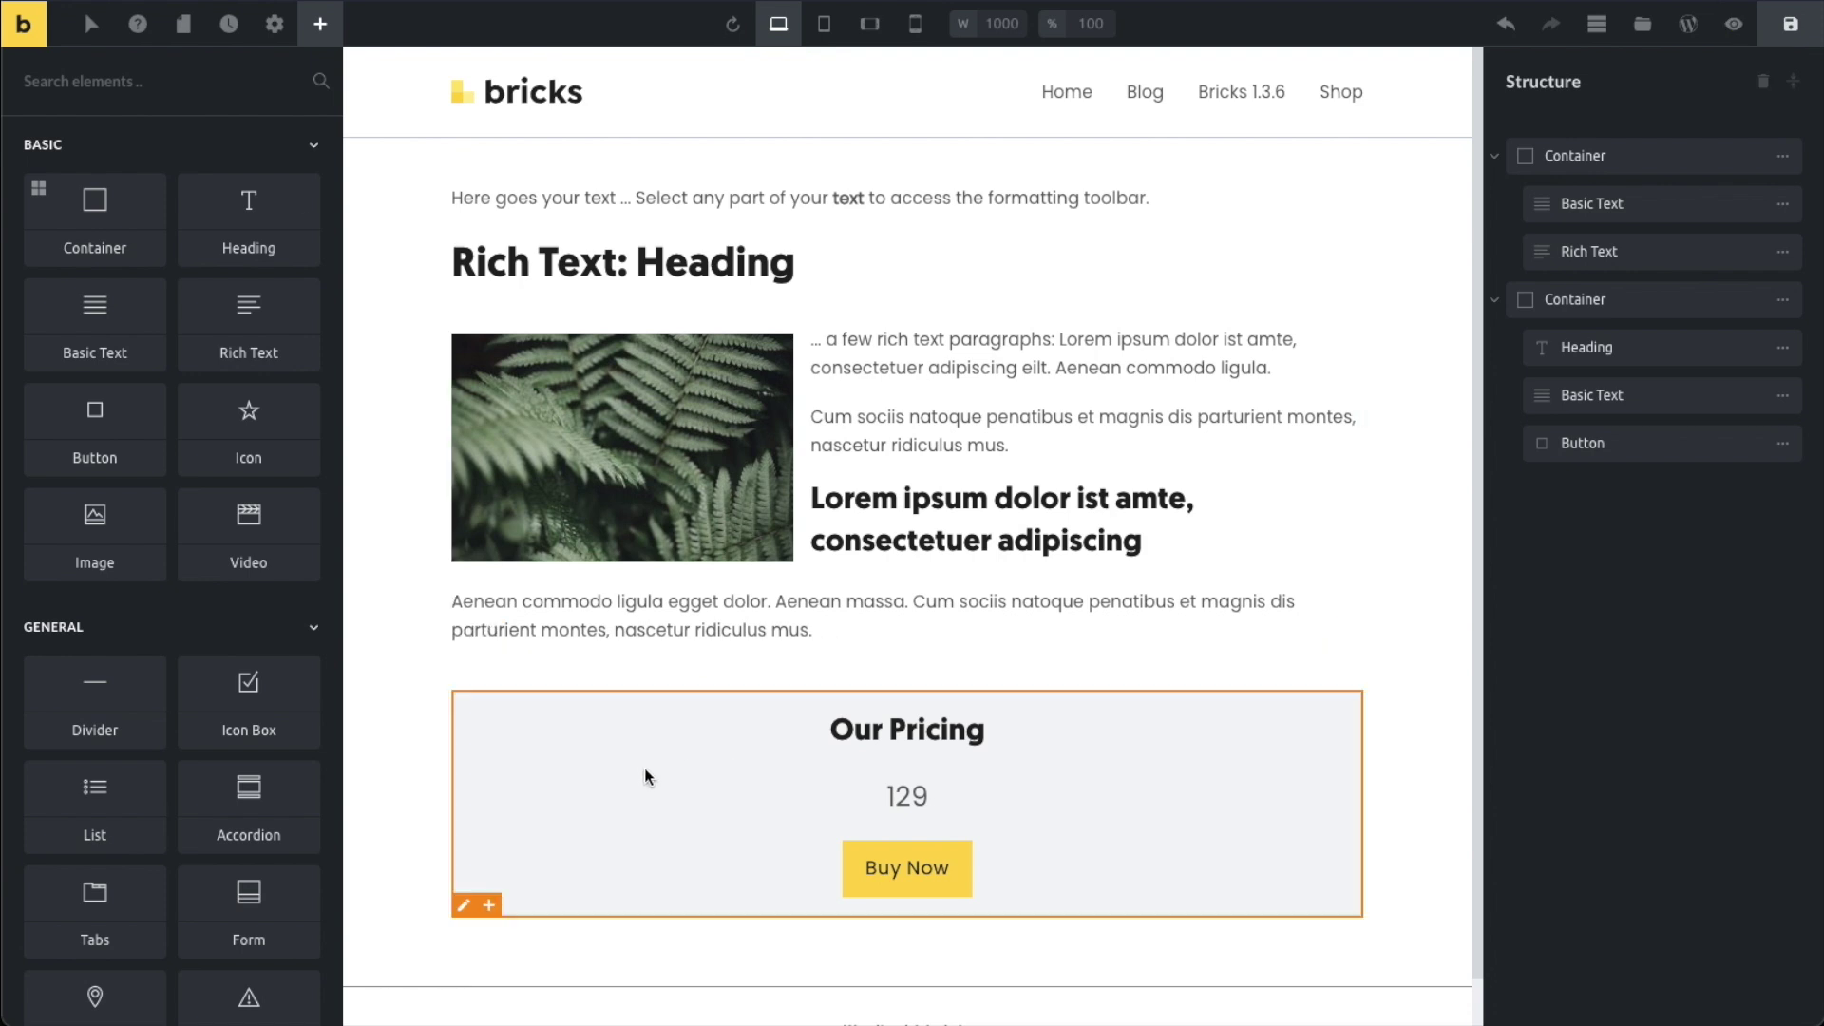
left_click(571, 774)
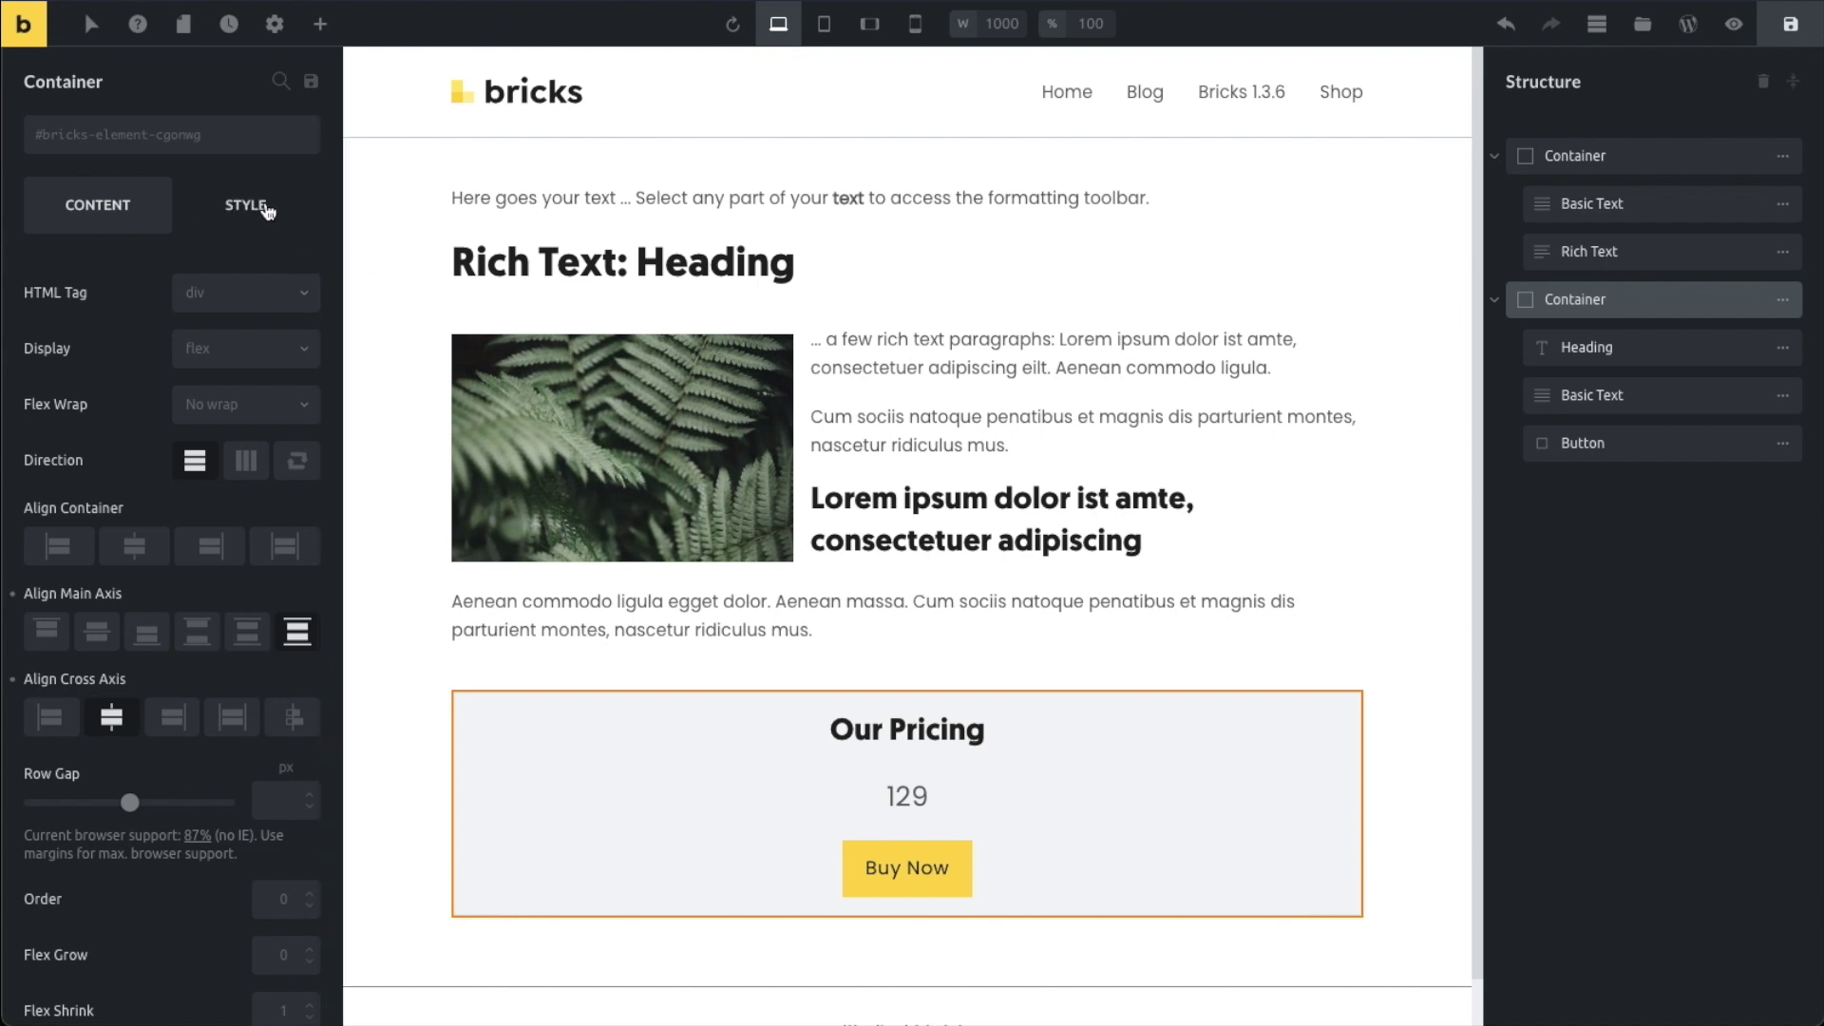
left_click(268, 211)
left_click(126, 684)
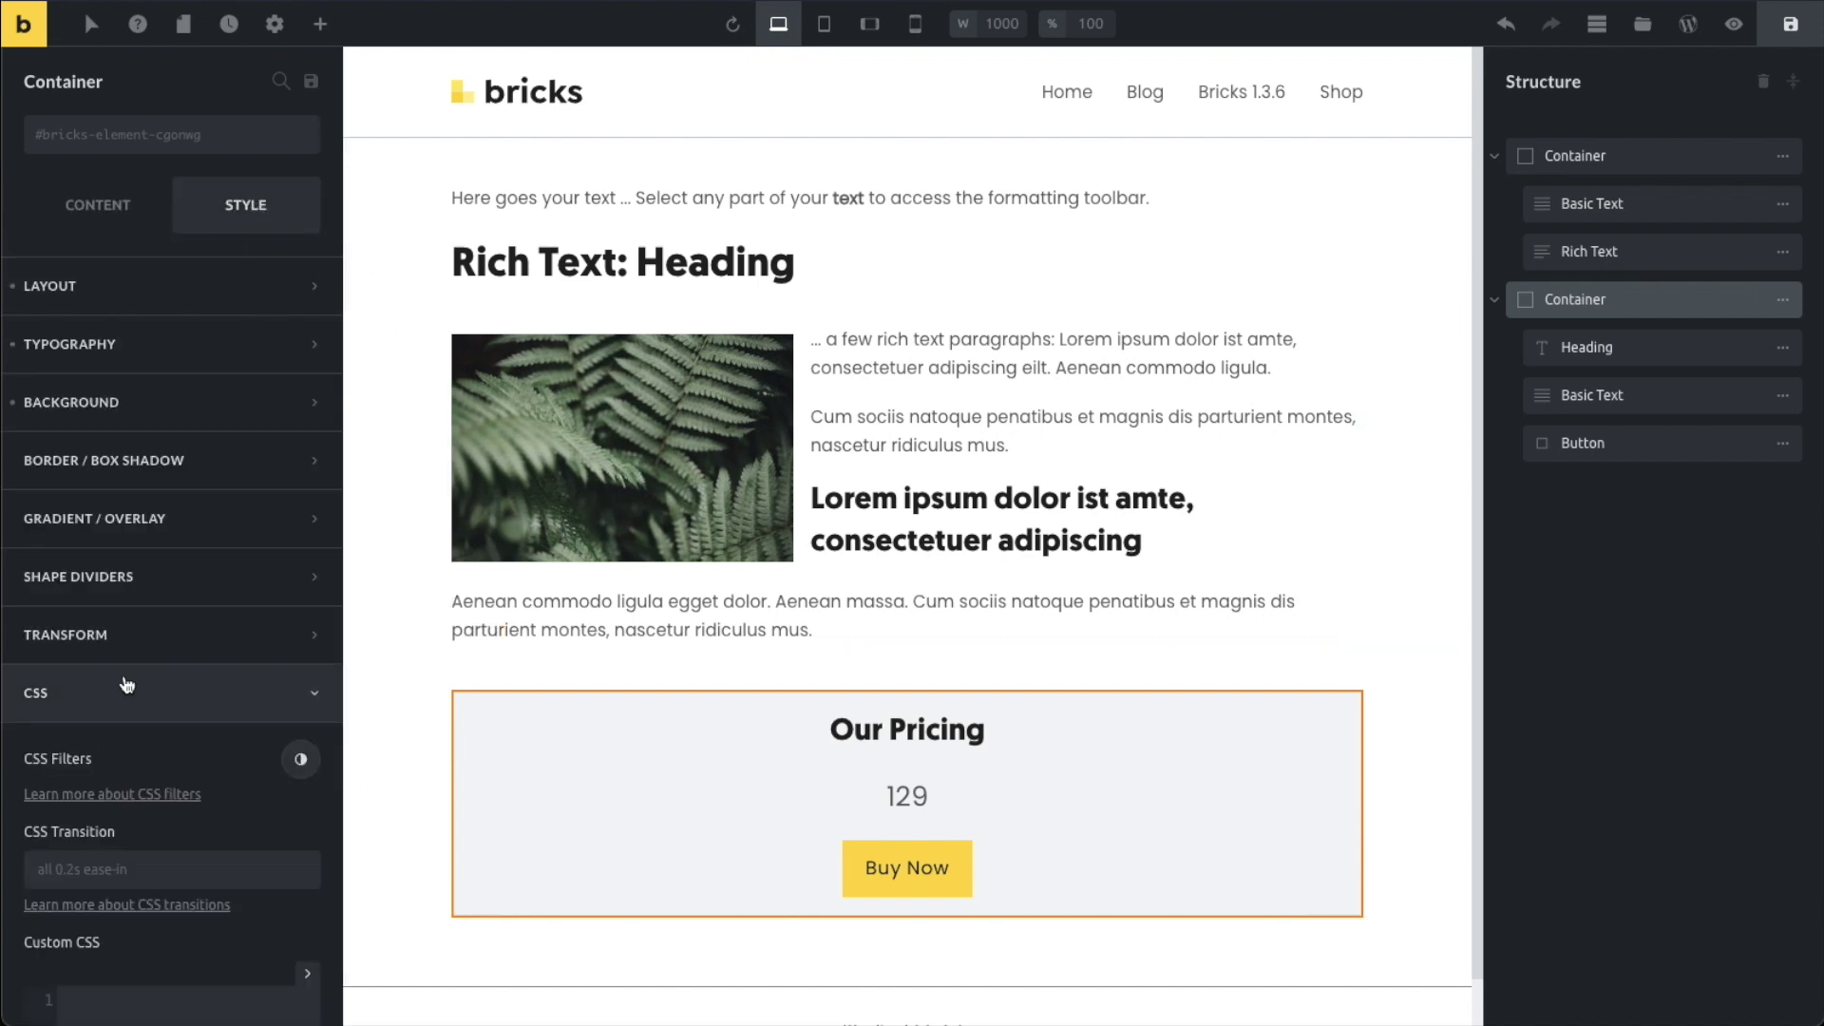
scroll(182, 771, "down", 5)
left_click(161, 570)
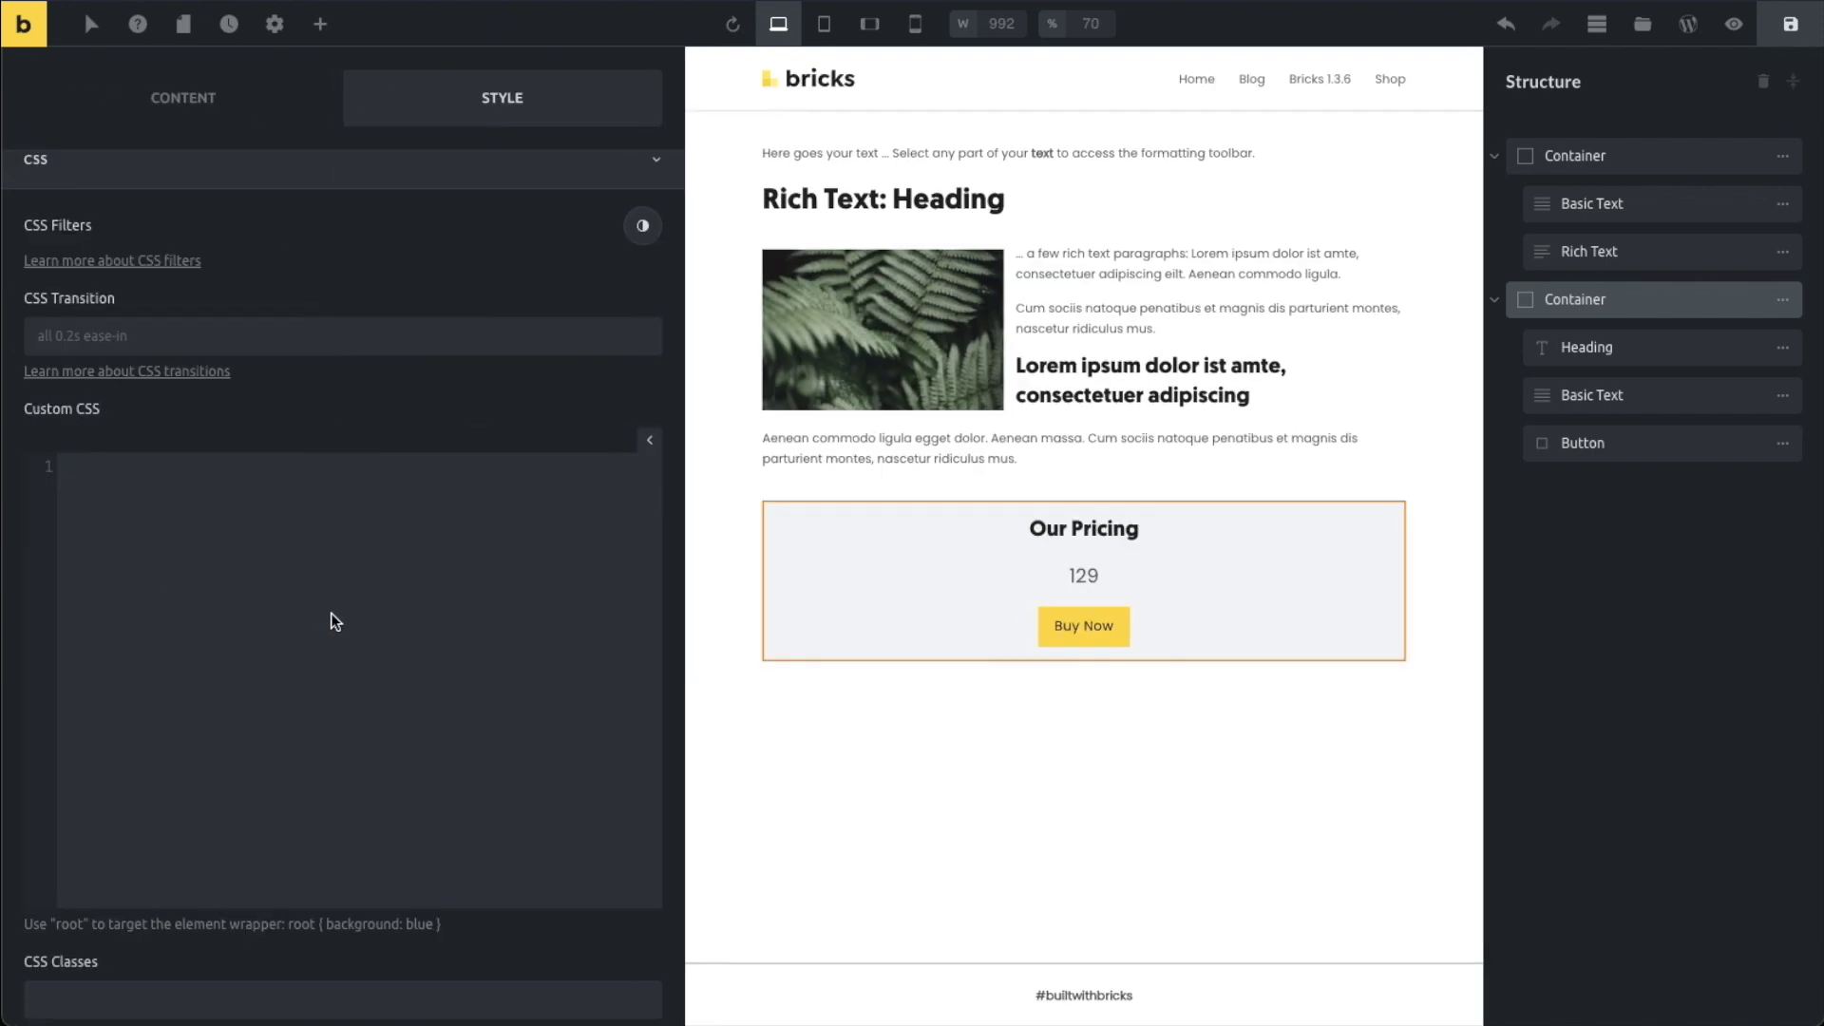
- Write a root rule containing background-color: red, expanded from the bgc Emmet shorthand
type("root {}")
key("Return")
key("Tab")
type("b")
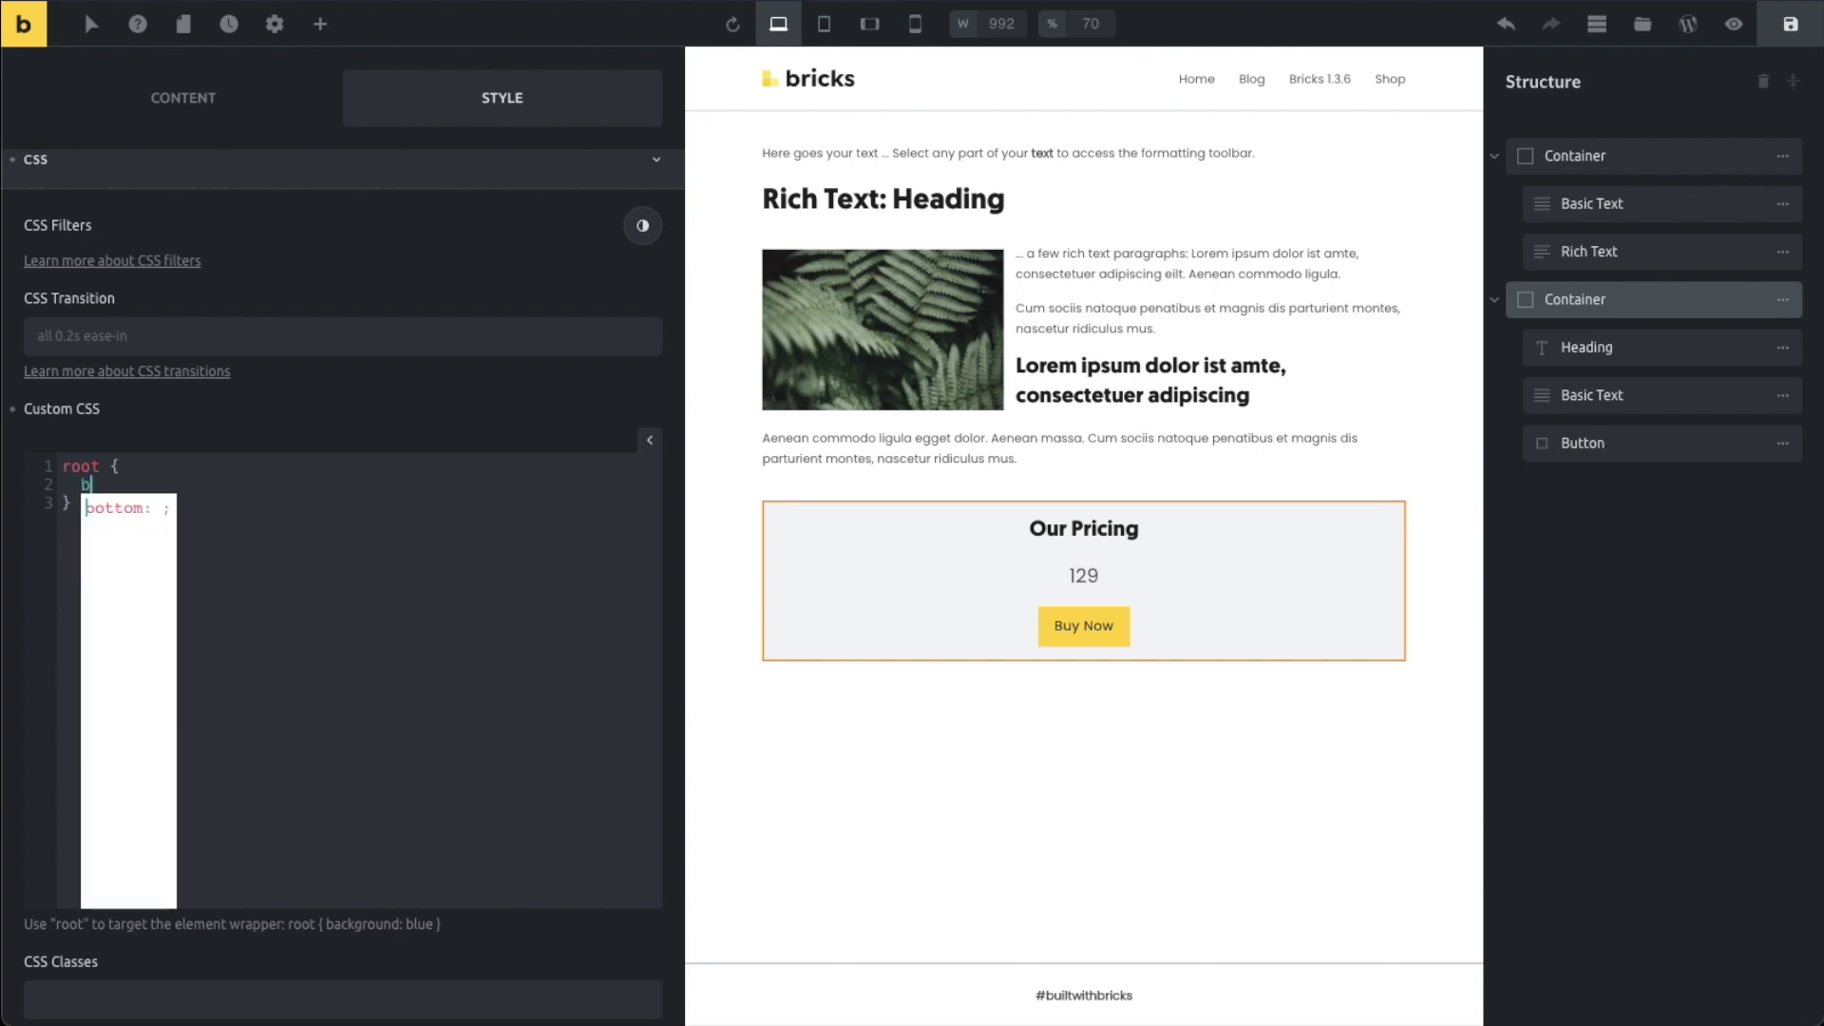
type("gc")
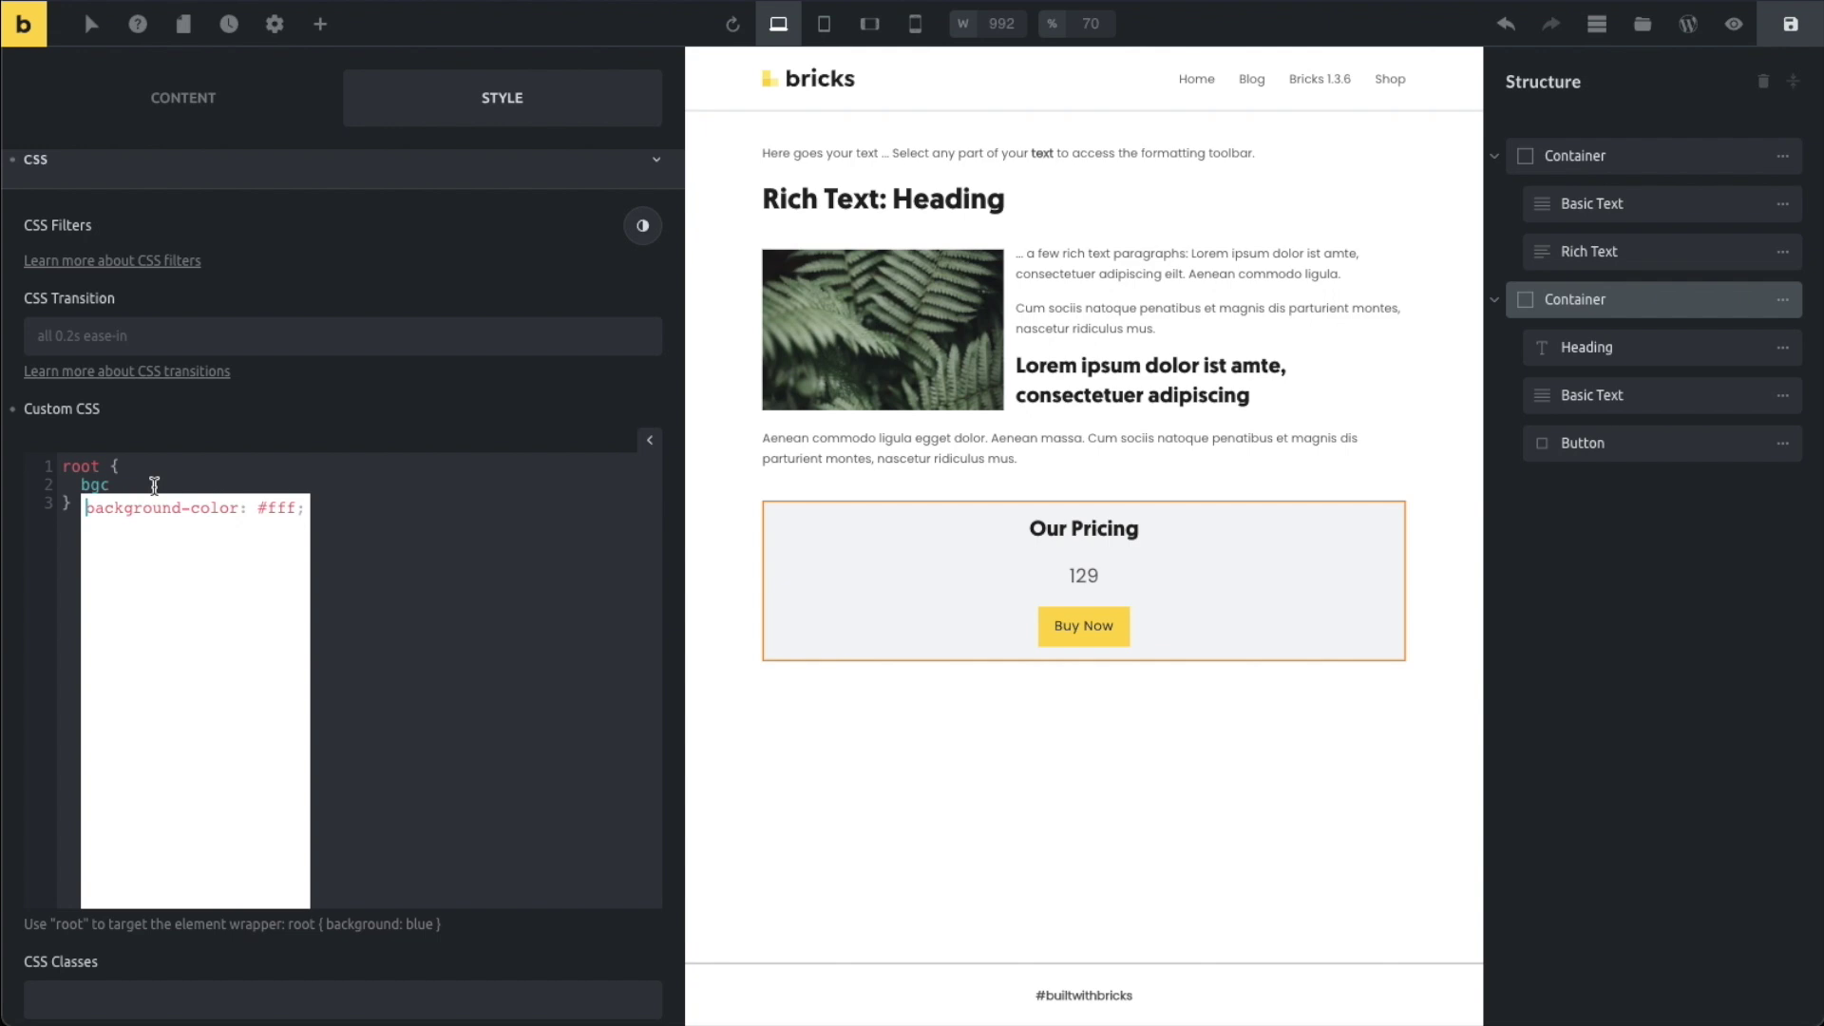
type(":red")
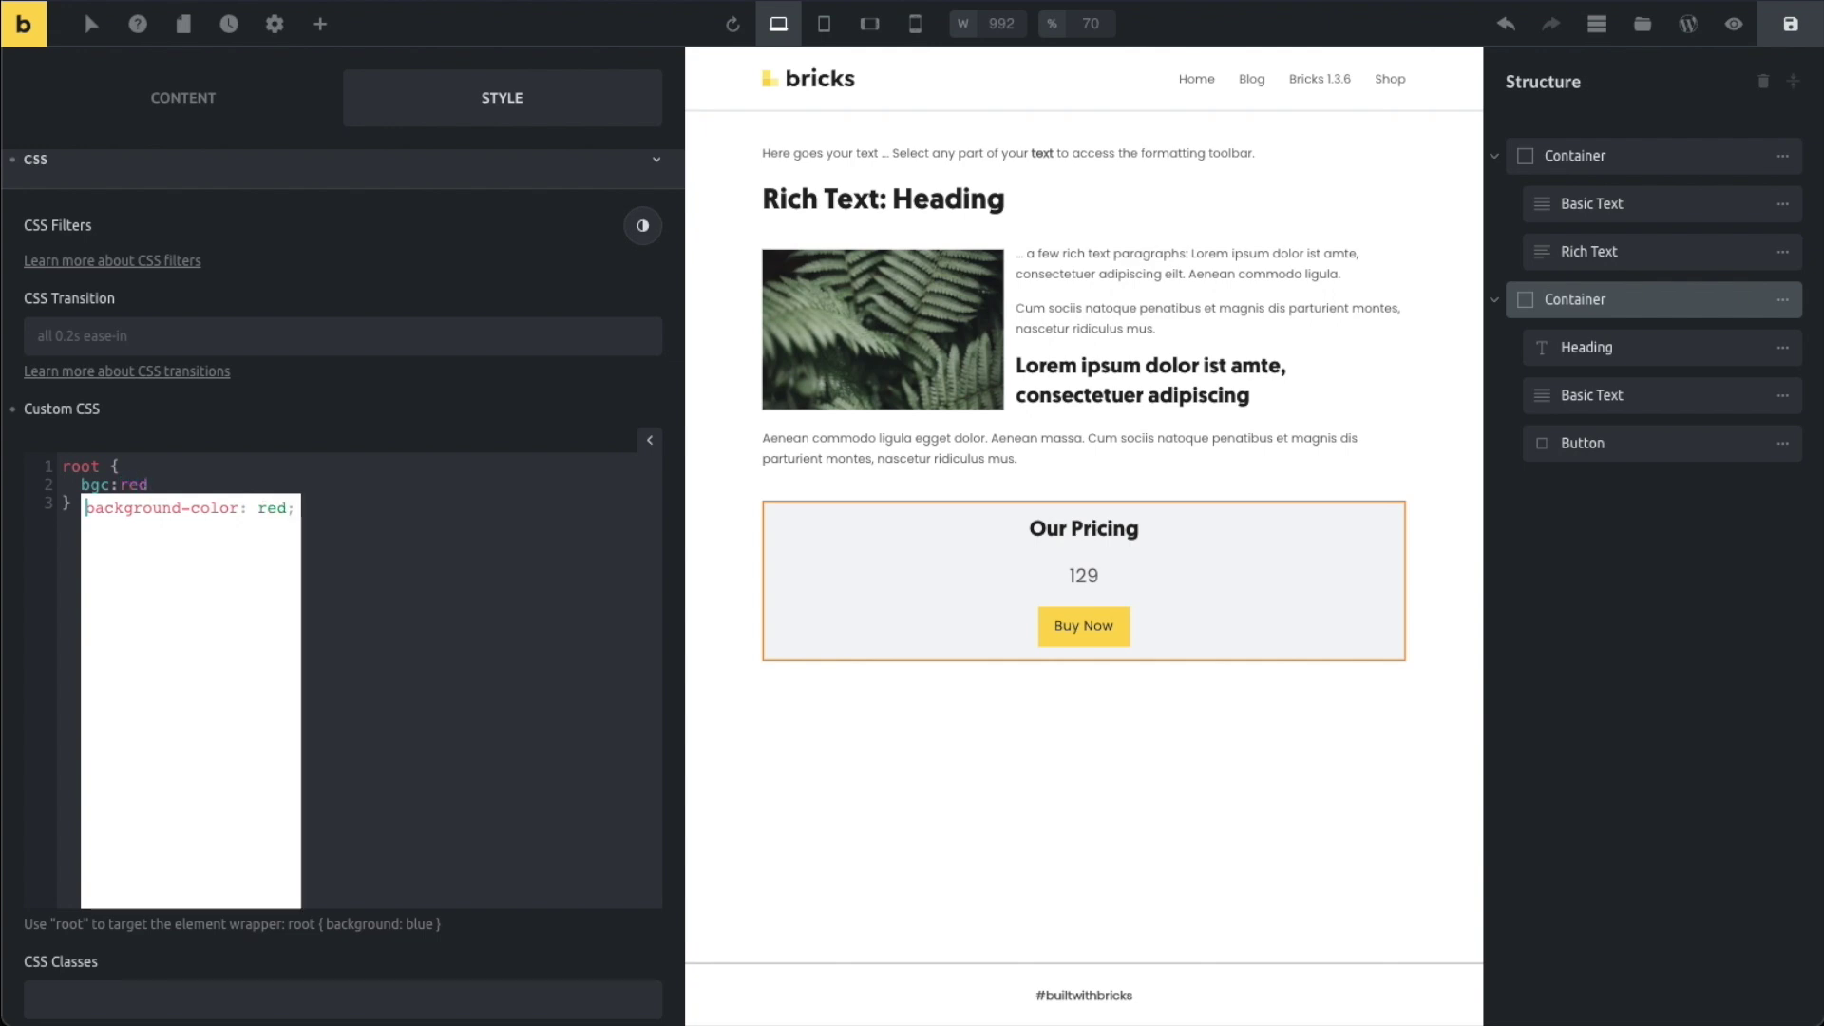
key("Tab")
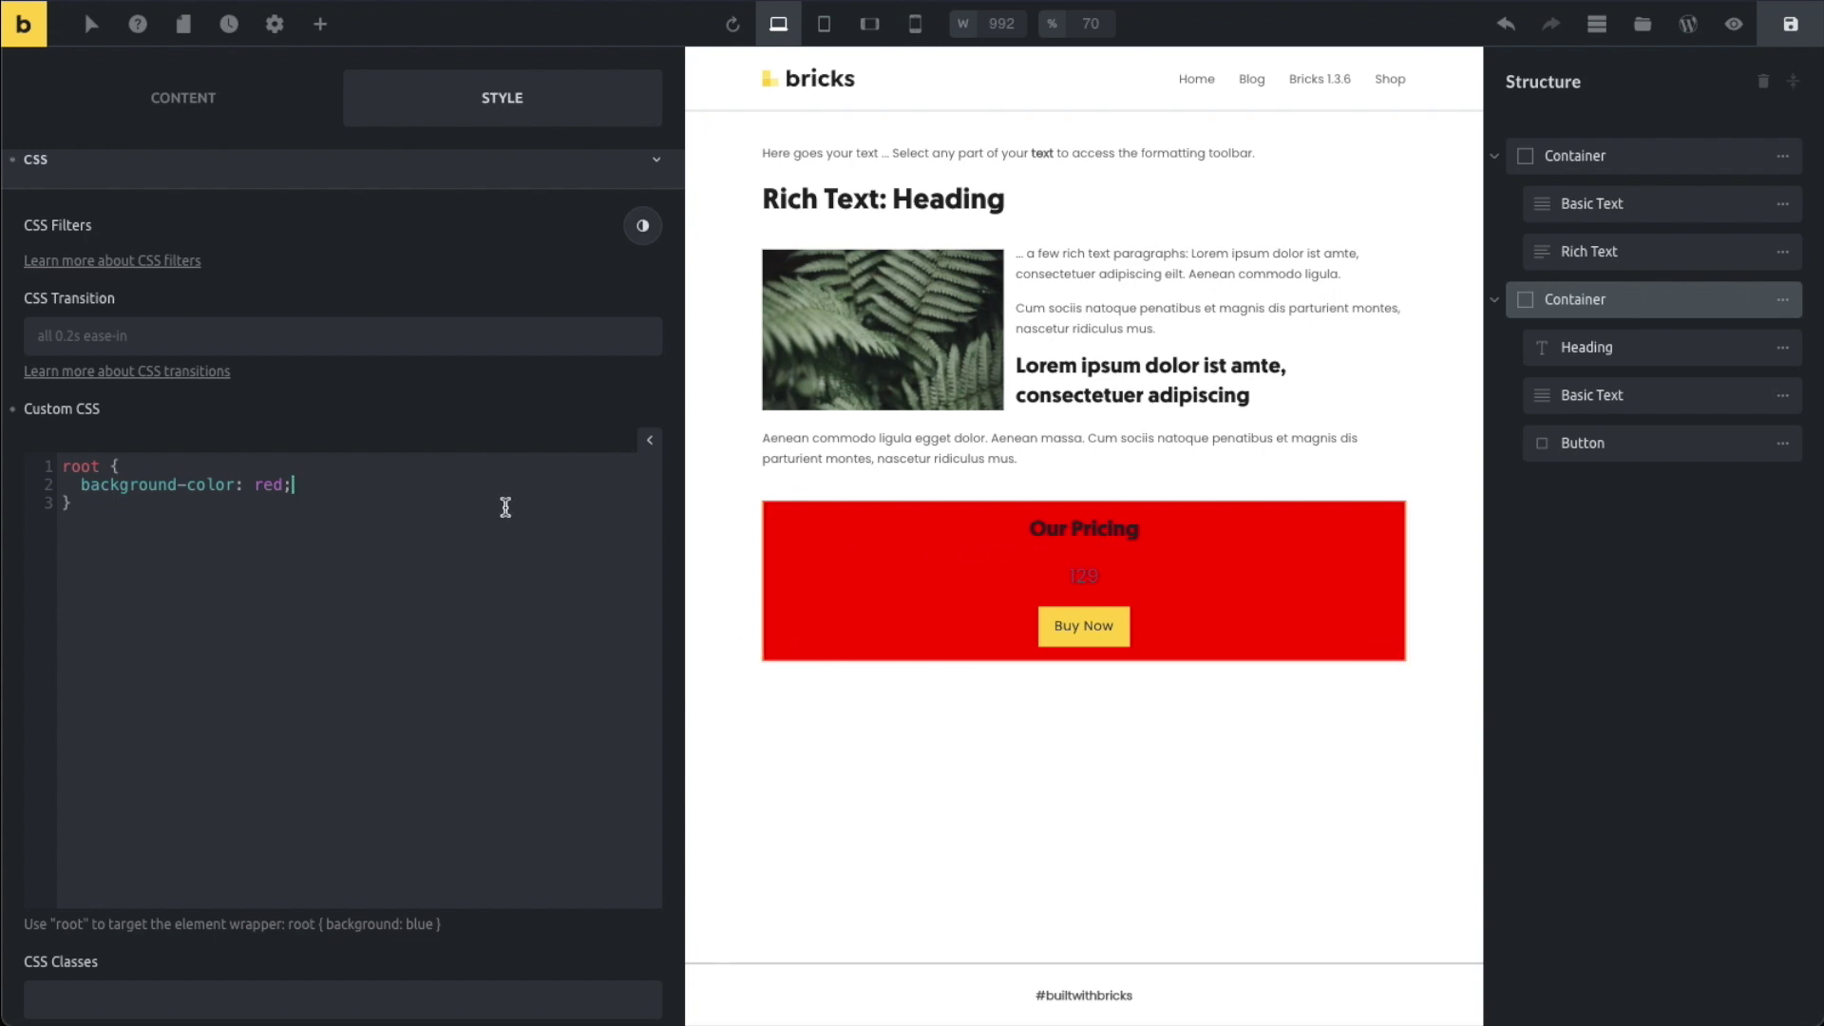
key("Up")
key("Return")
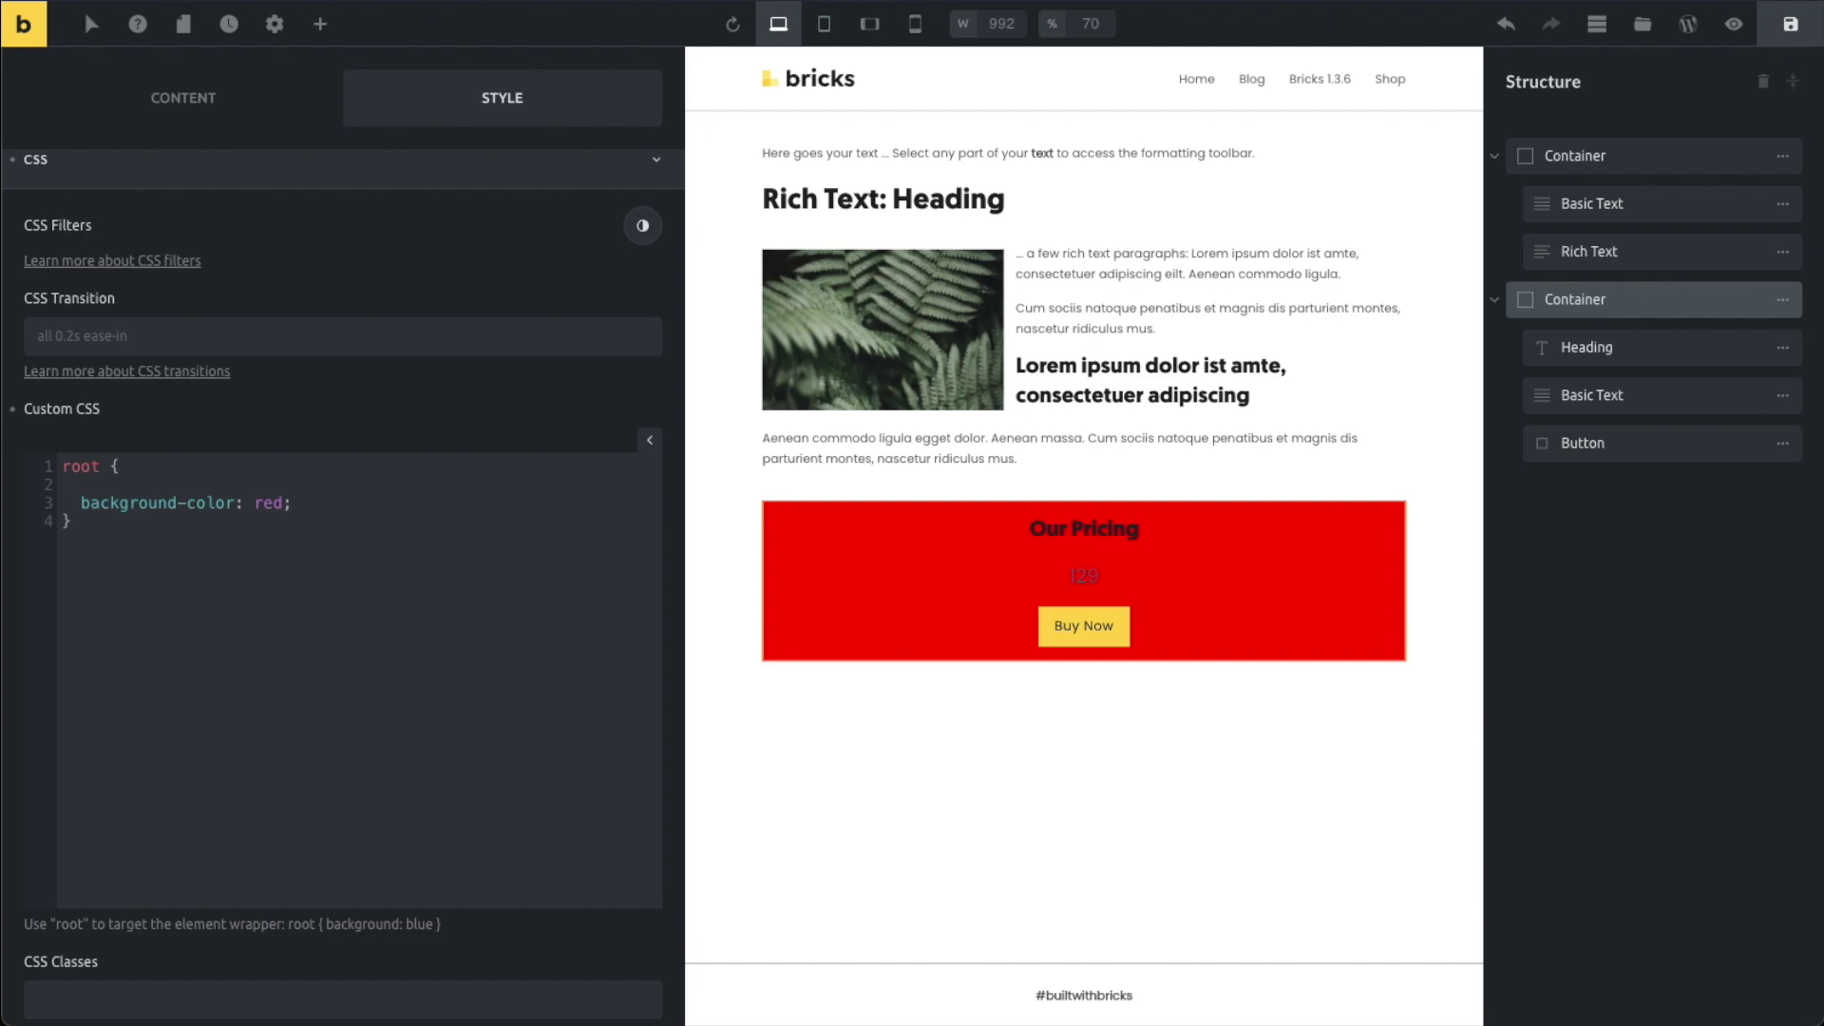
- Add margin: 10px and padding: 10px 2em to the root rule
type("m")
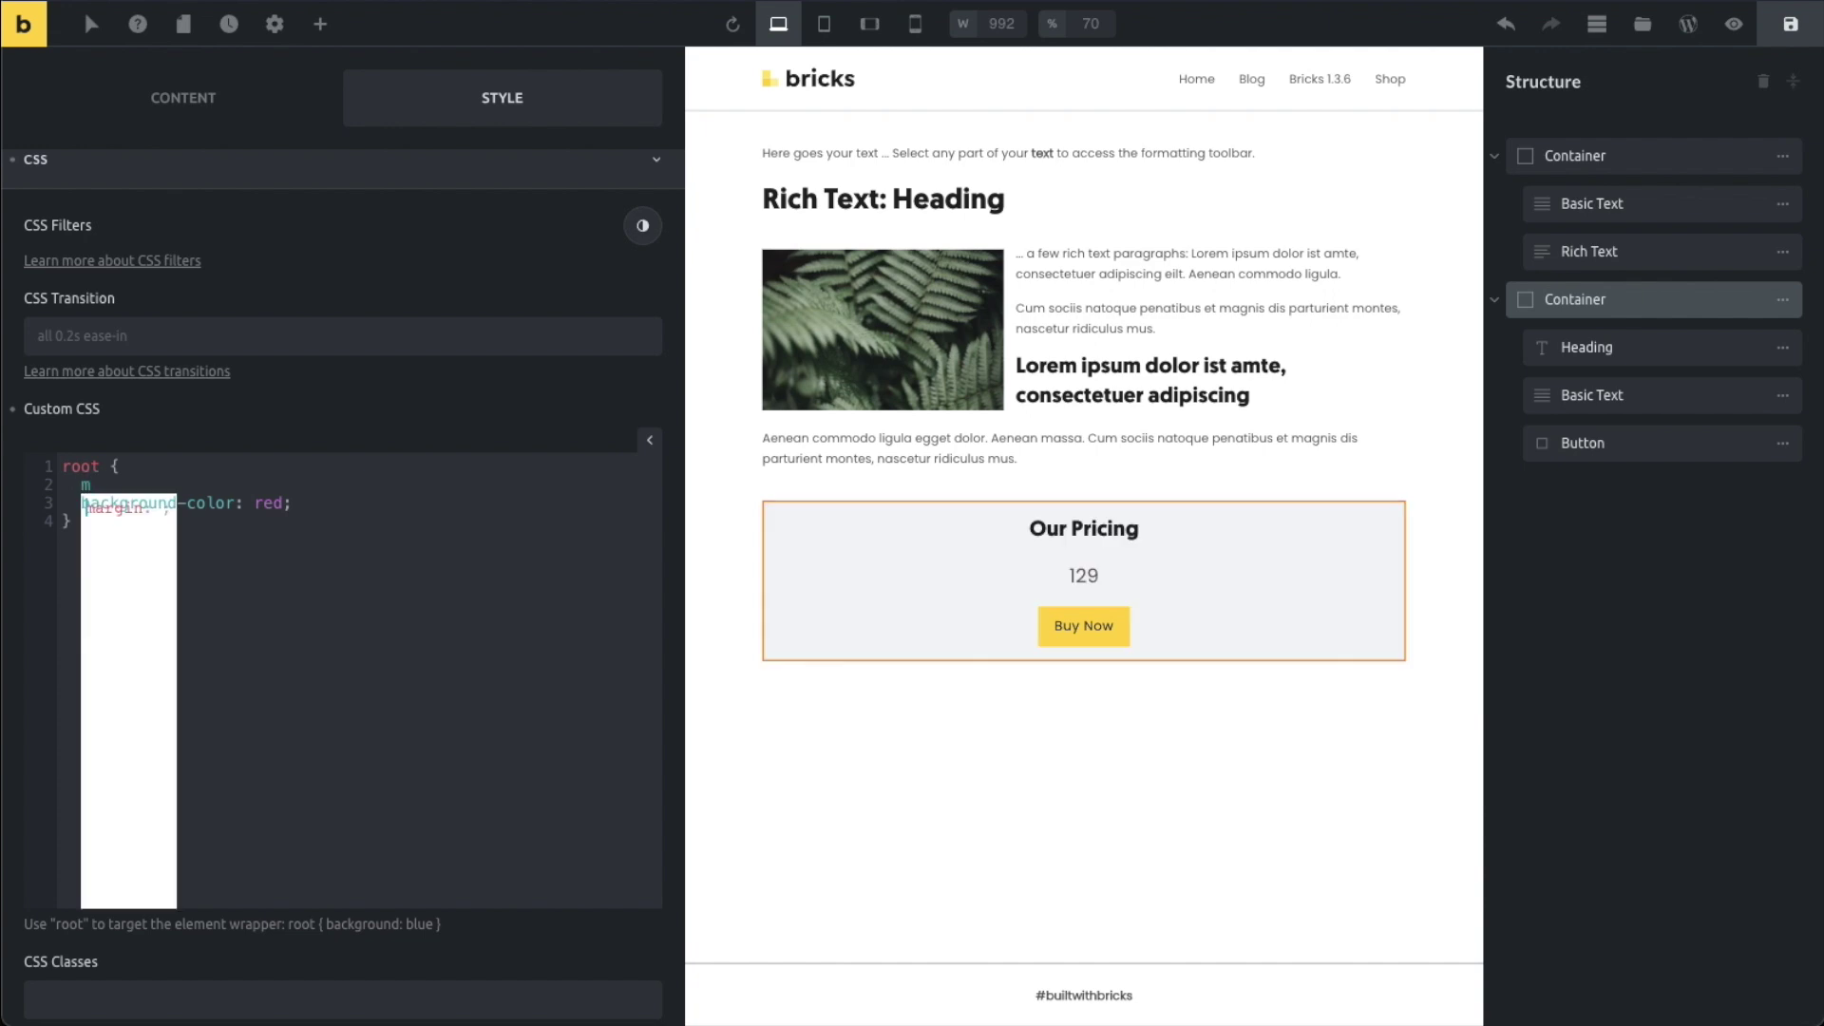
type("argin: 10px;")
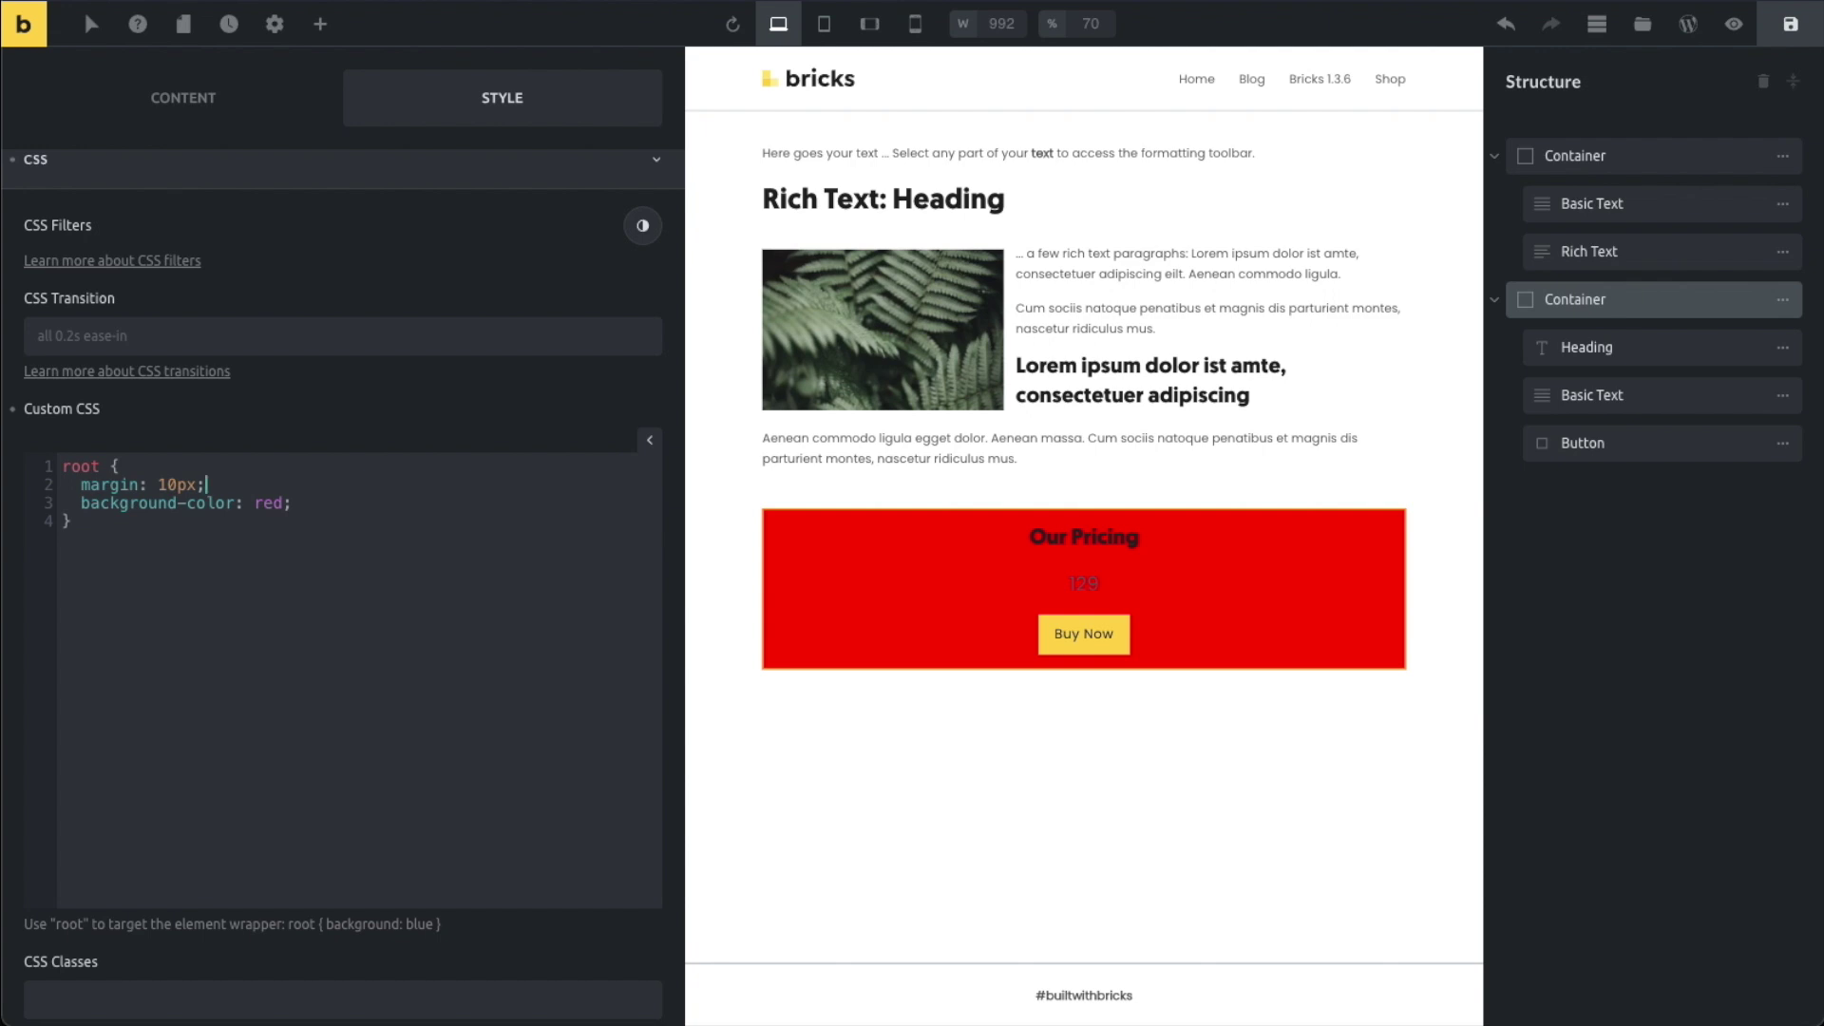
key("Return")
type("pa")
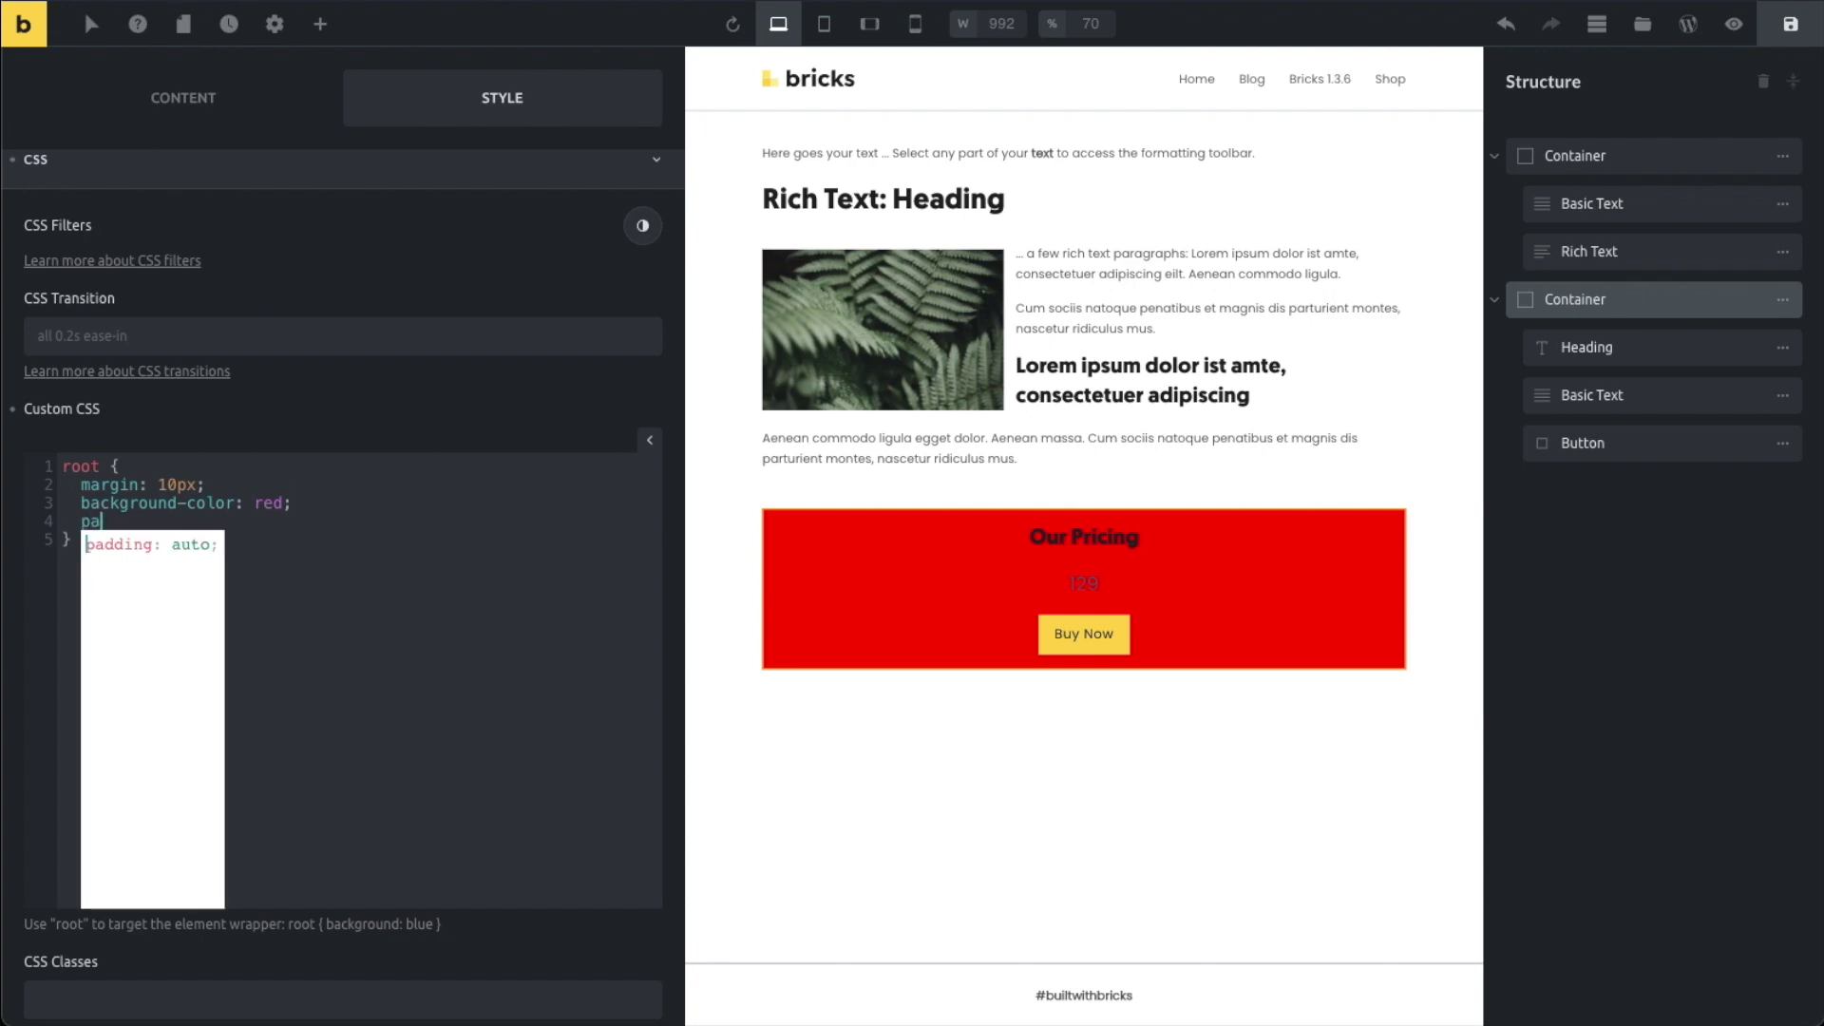
key("BackSpace")
type(":")
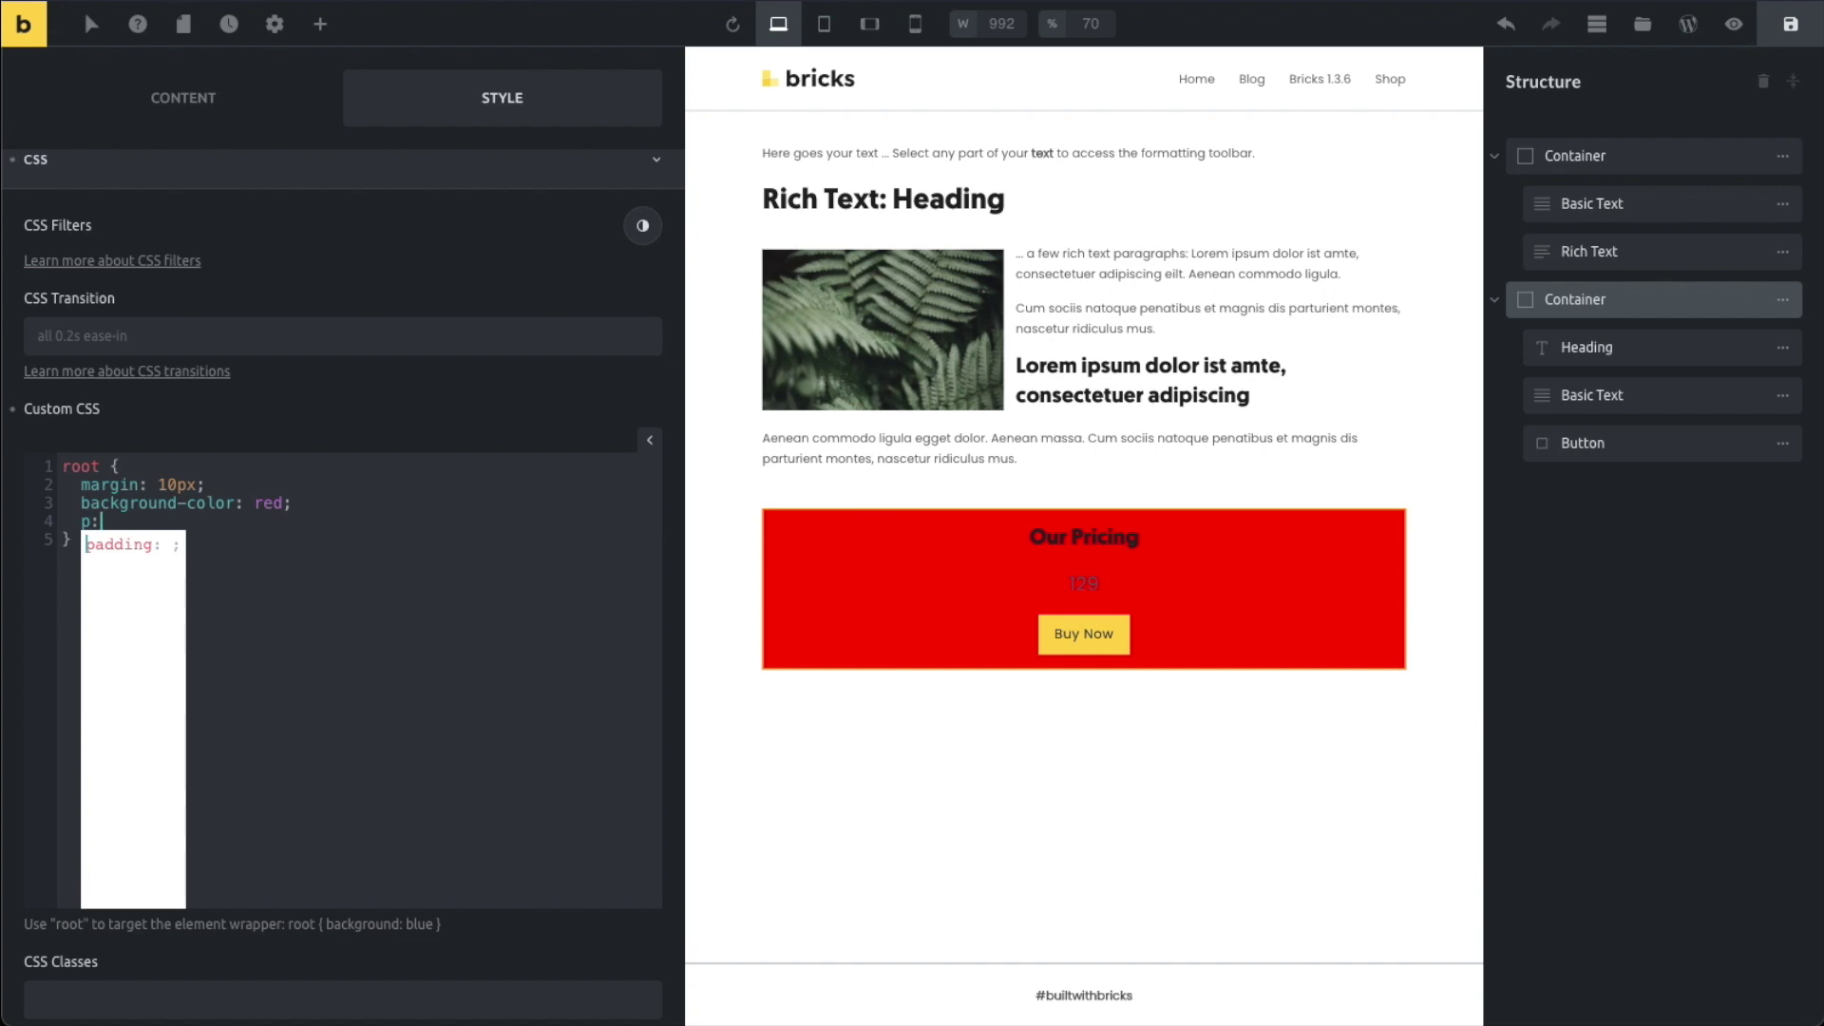
type("10px")
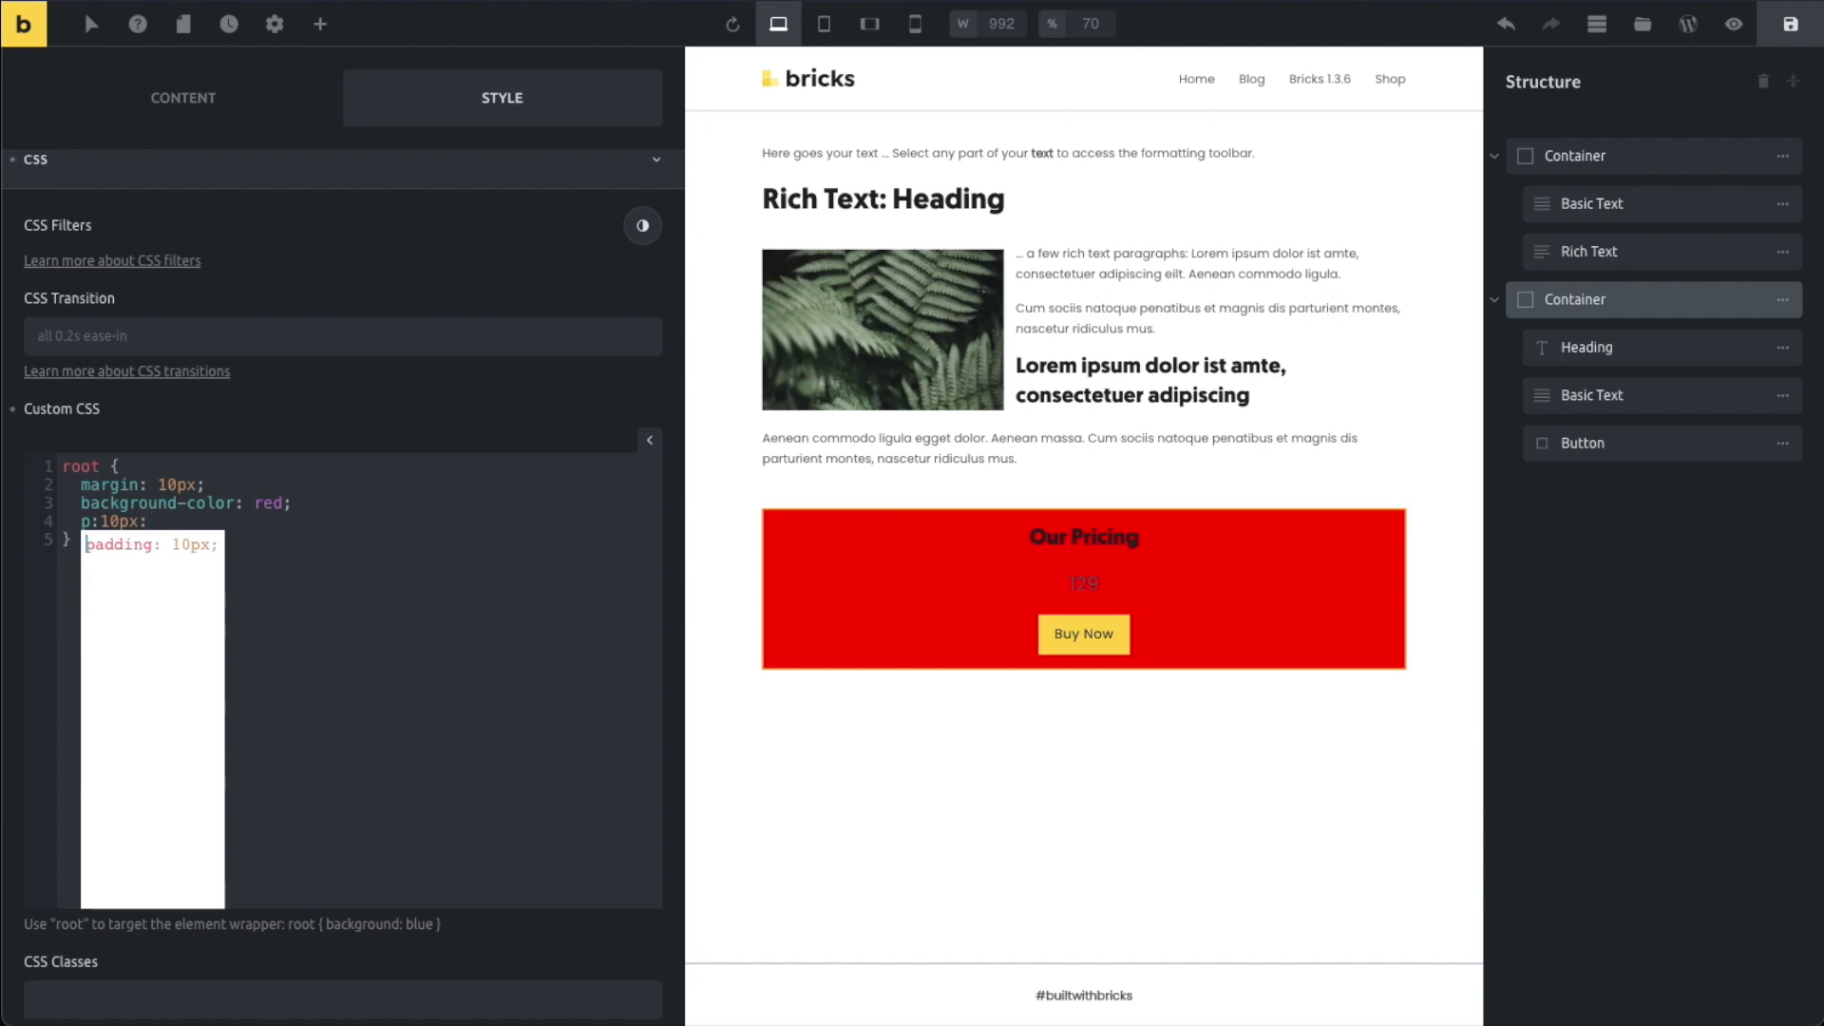
type(":2em")
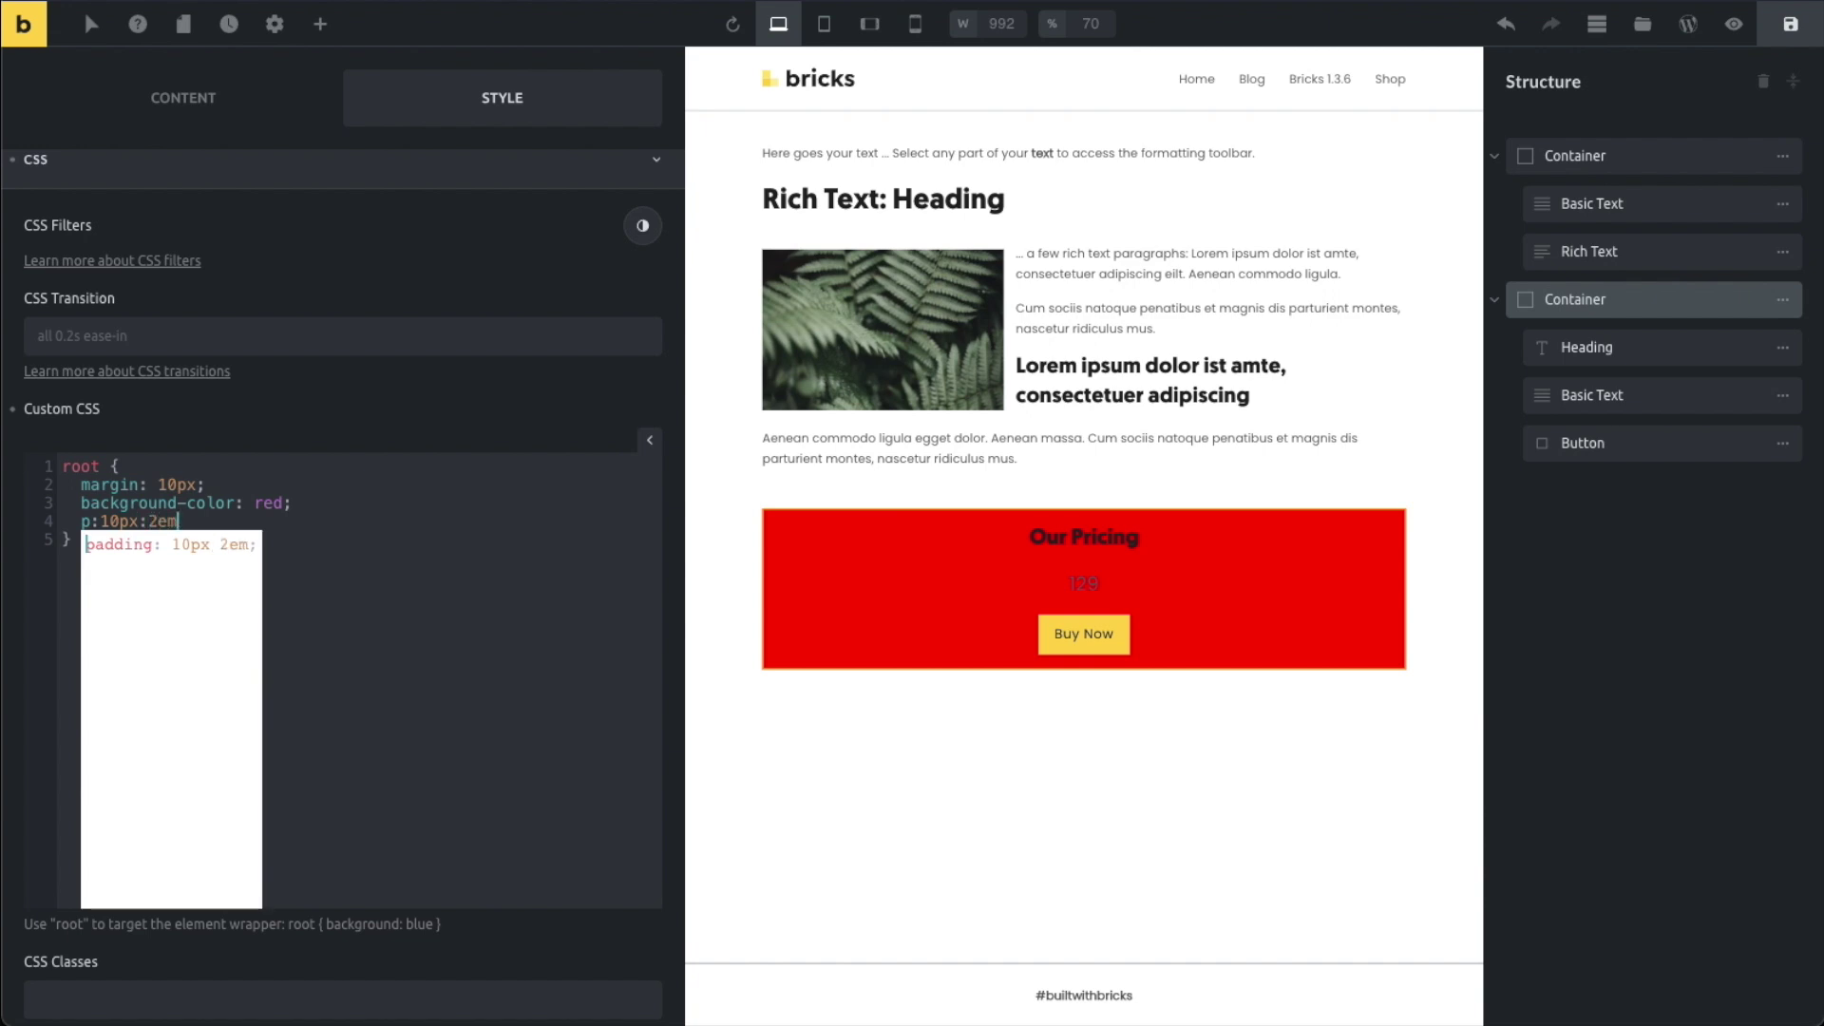
key("Return")
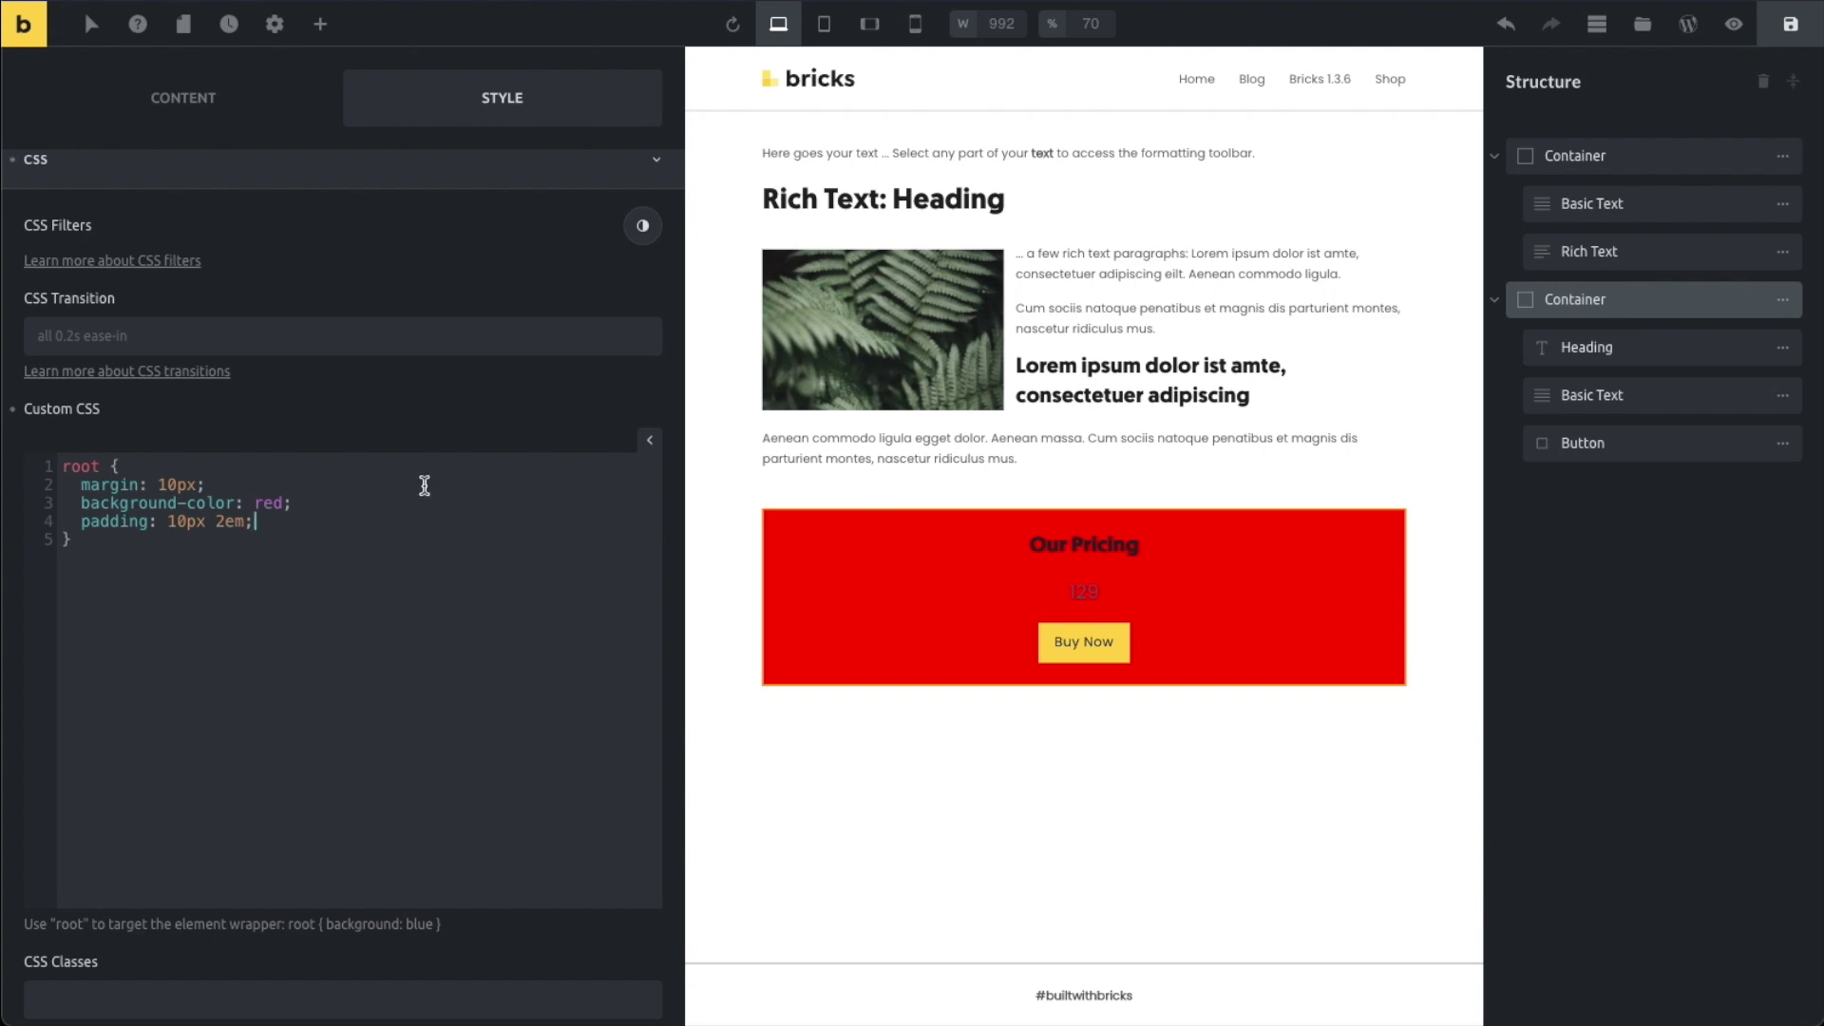
- Clear the container's custom CSS and delete the Basic Text element from the first container
left_click(13, 411)
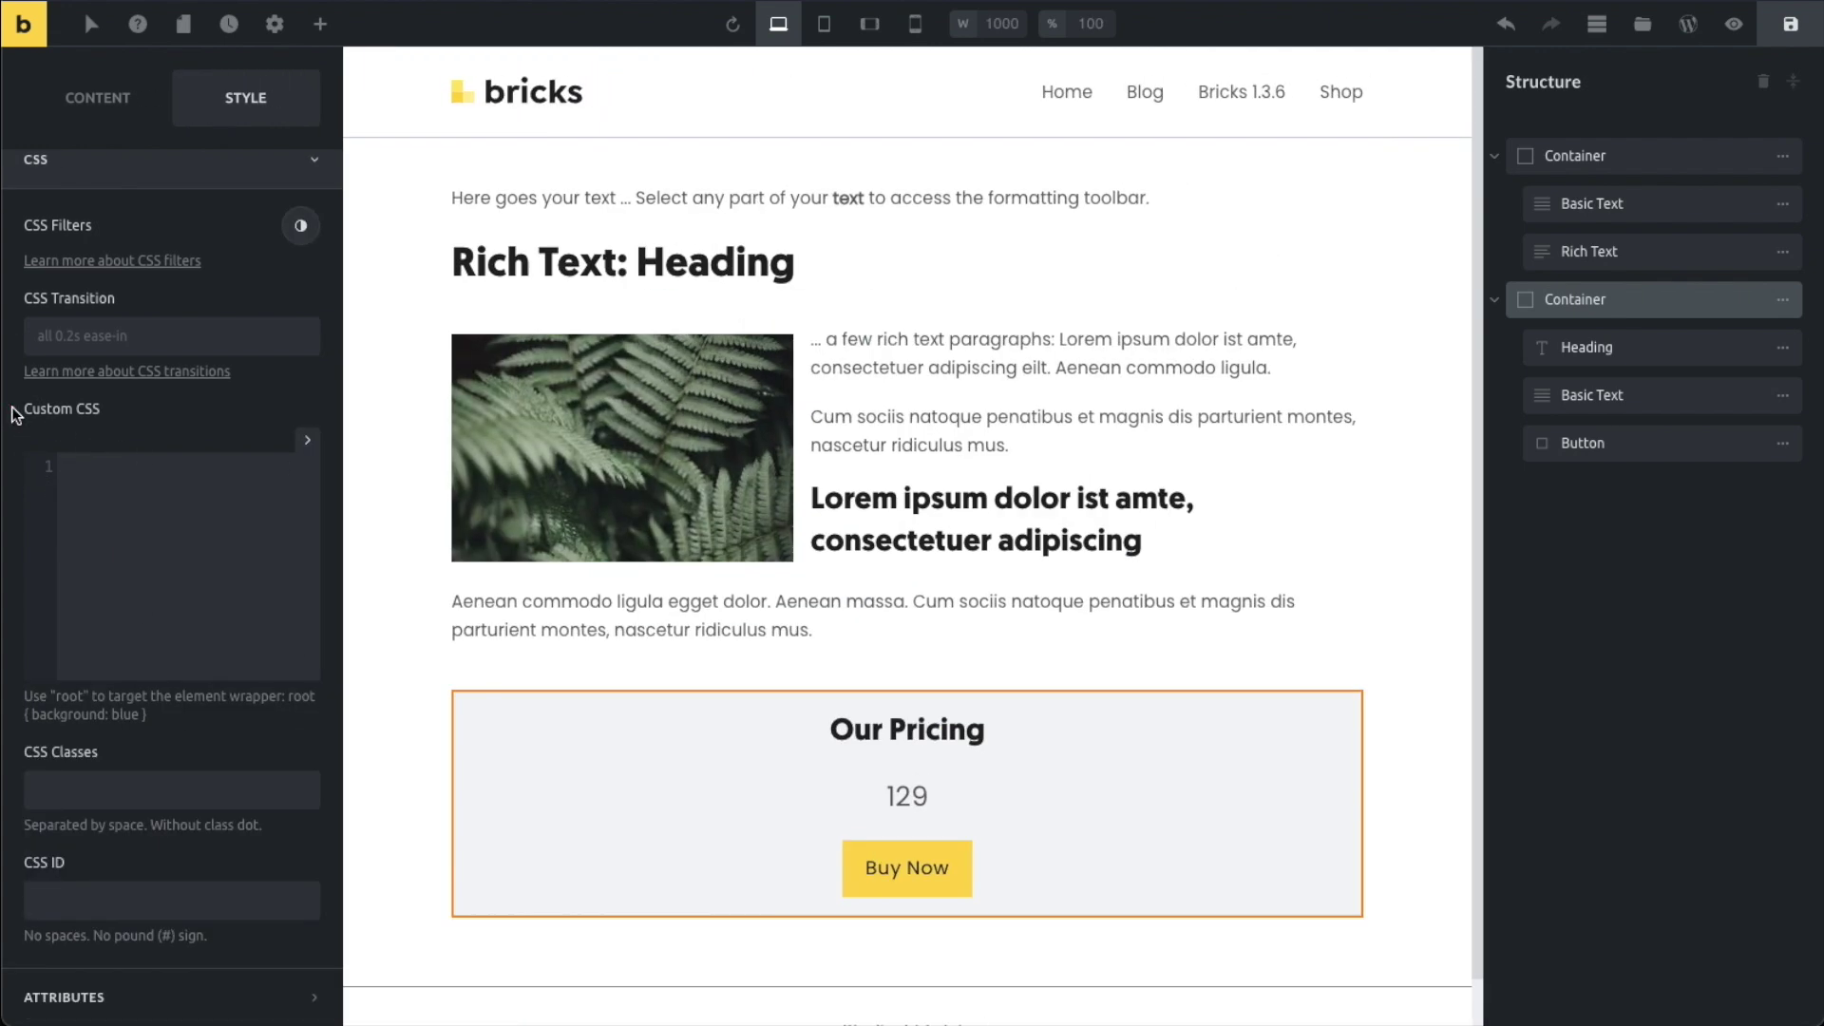
left_click(395, 635)
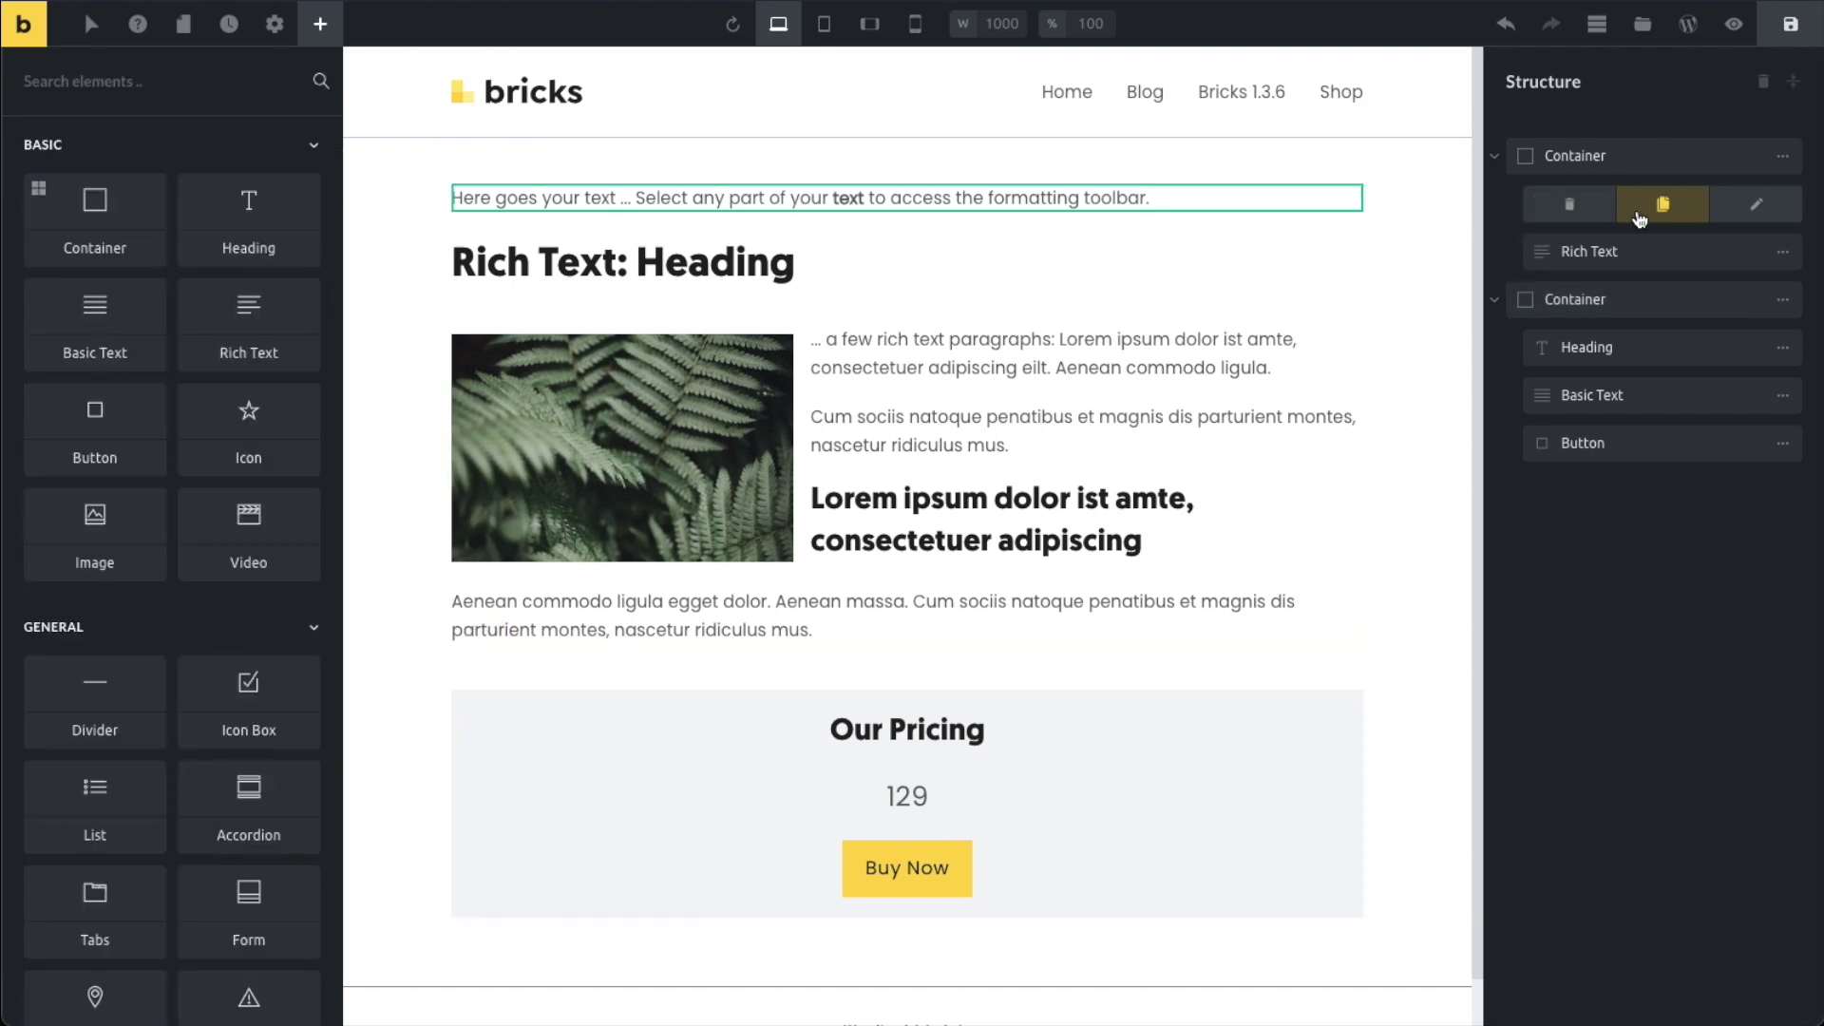
left_click(1579, 204)
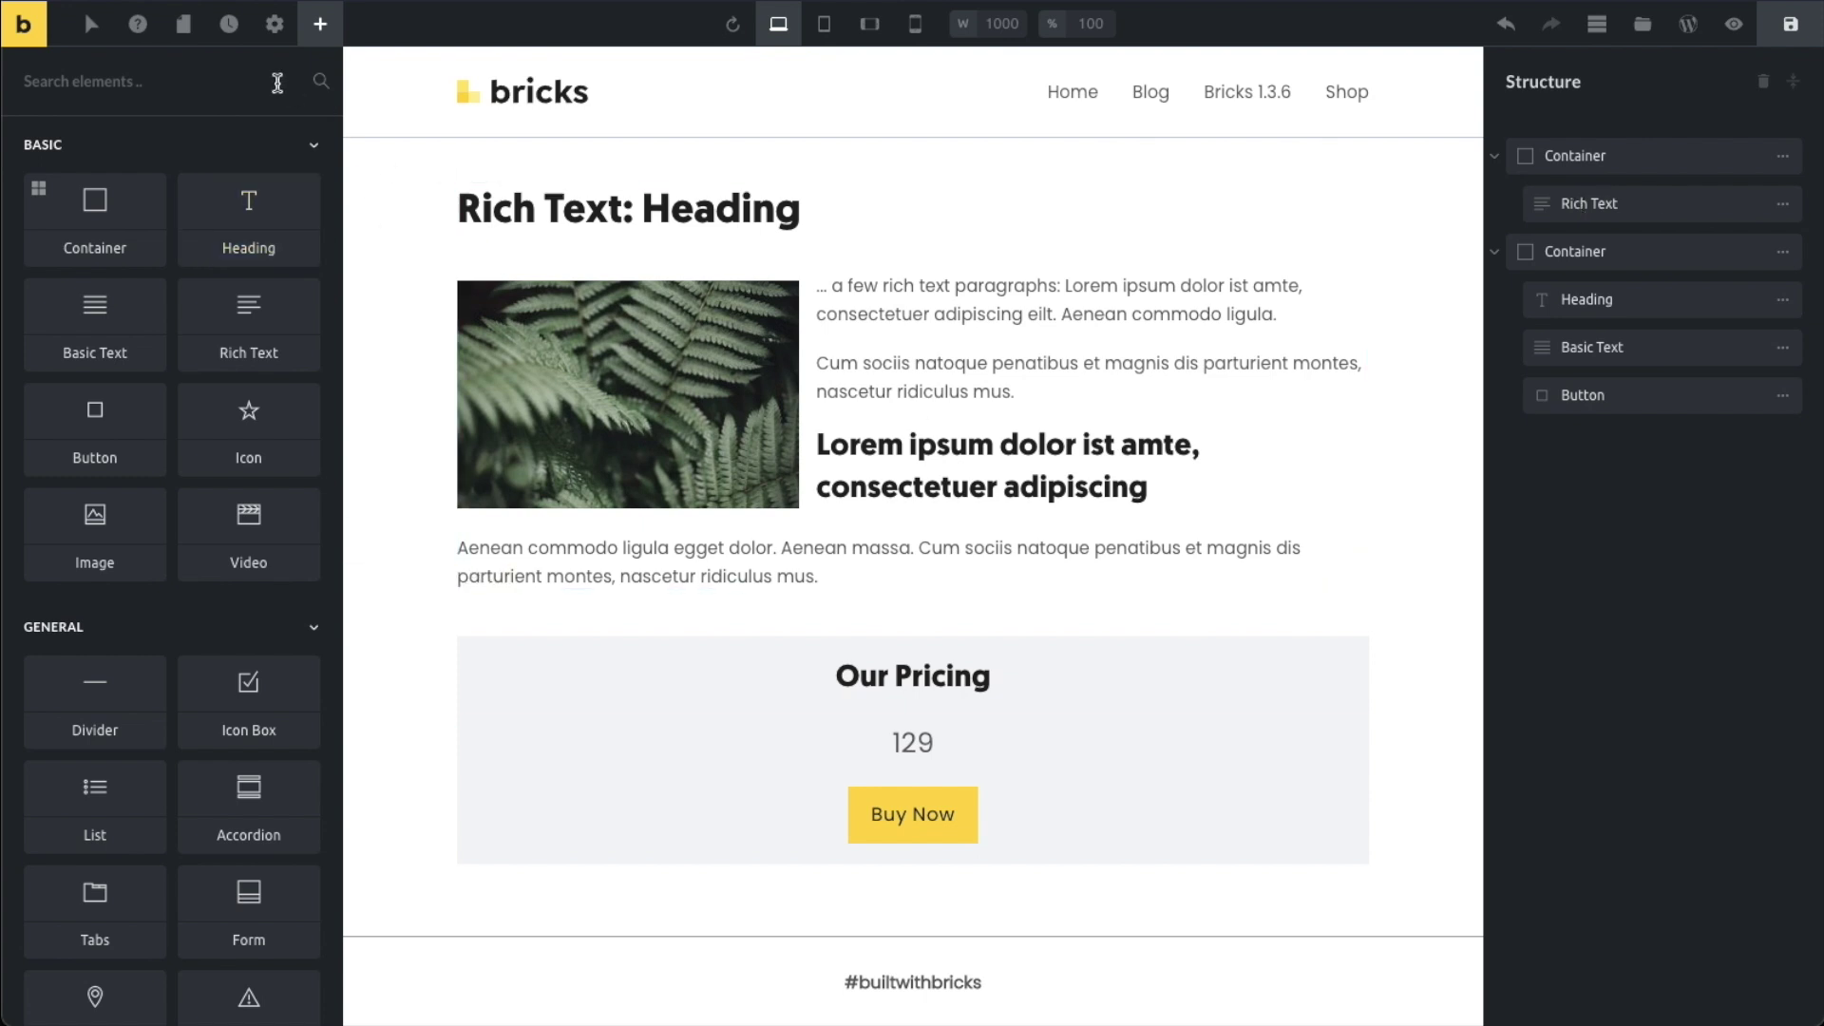
- Add a Code element below the pricing section and enable code execution
left_click(290, 76)
type("code")
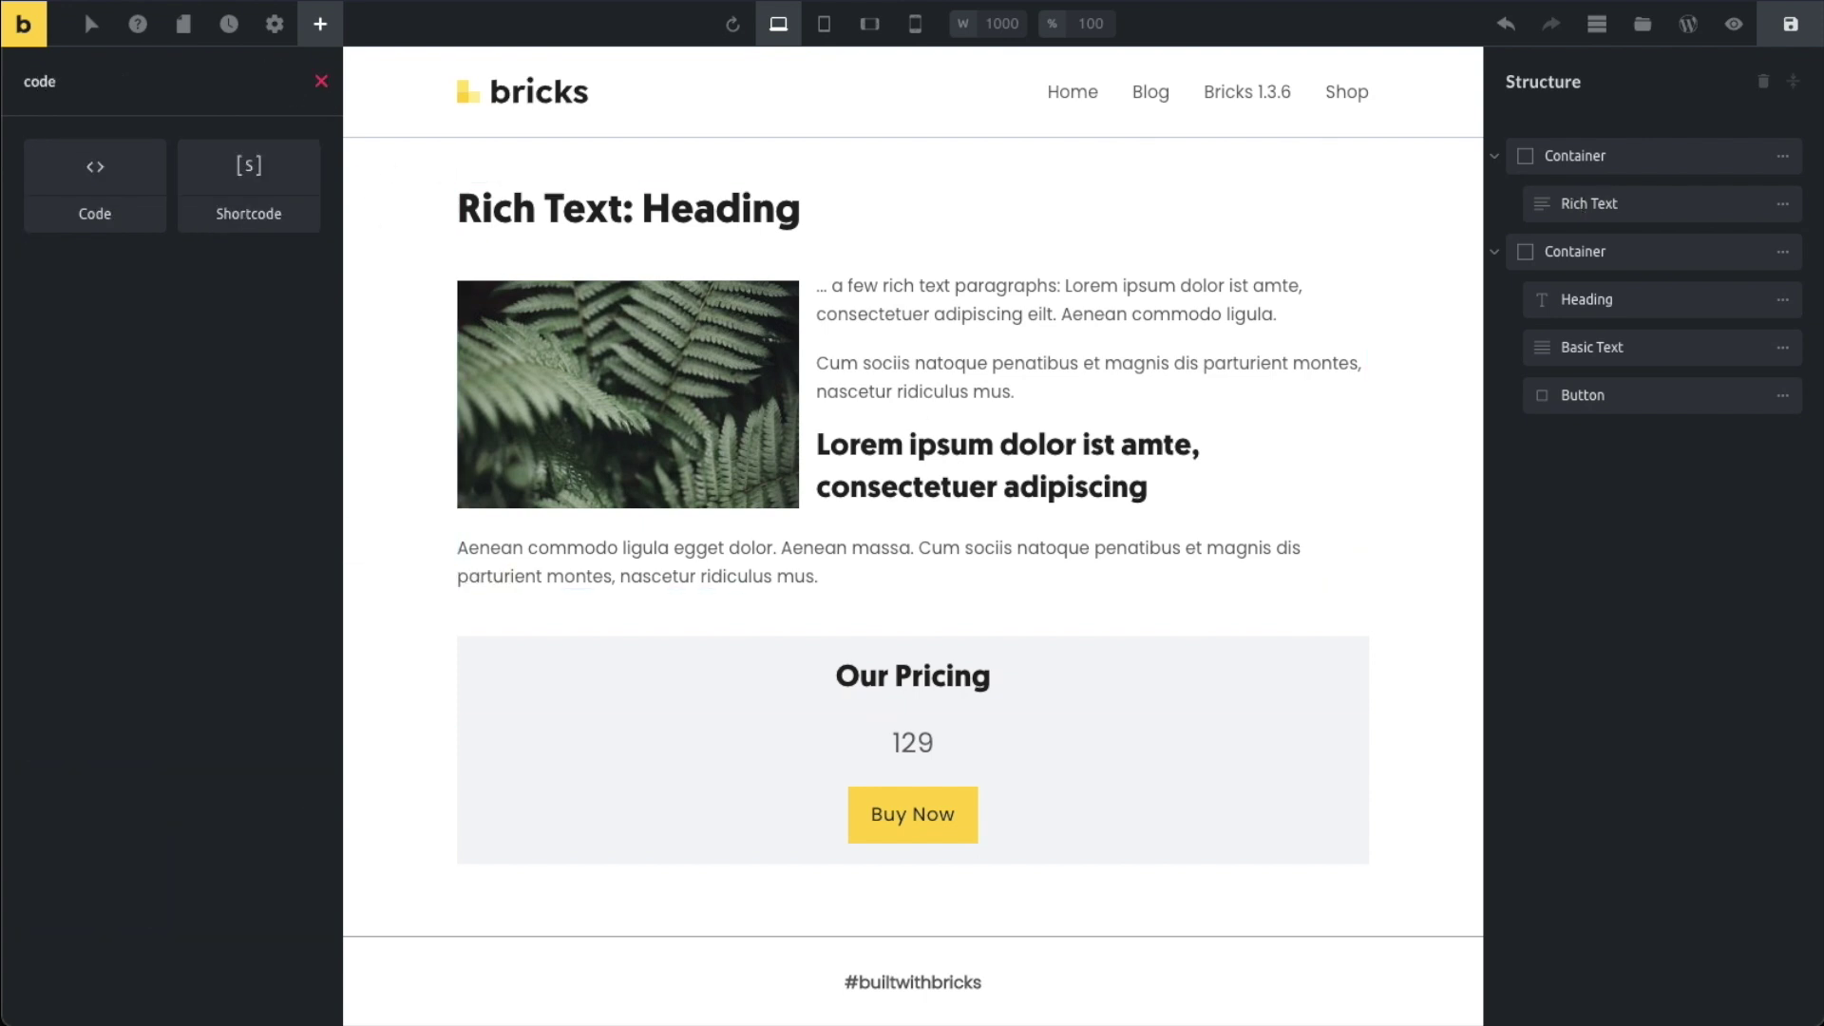
left_click(95, 185)
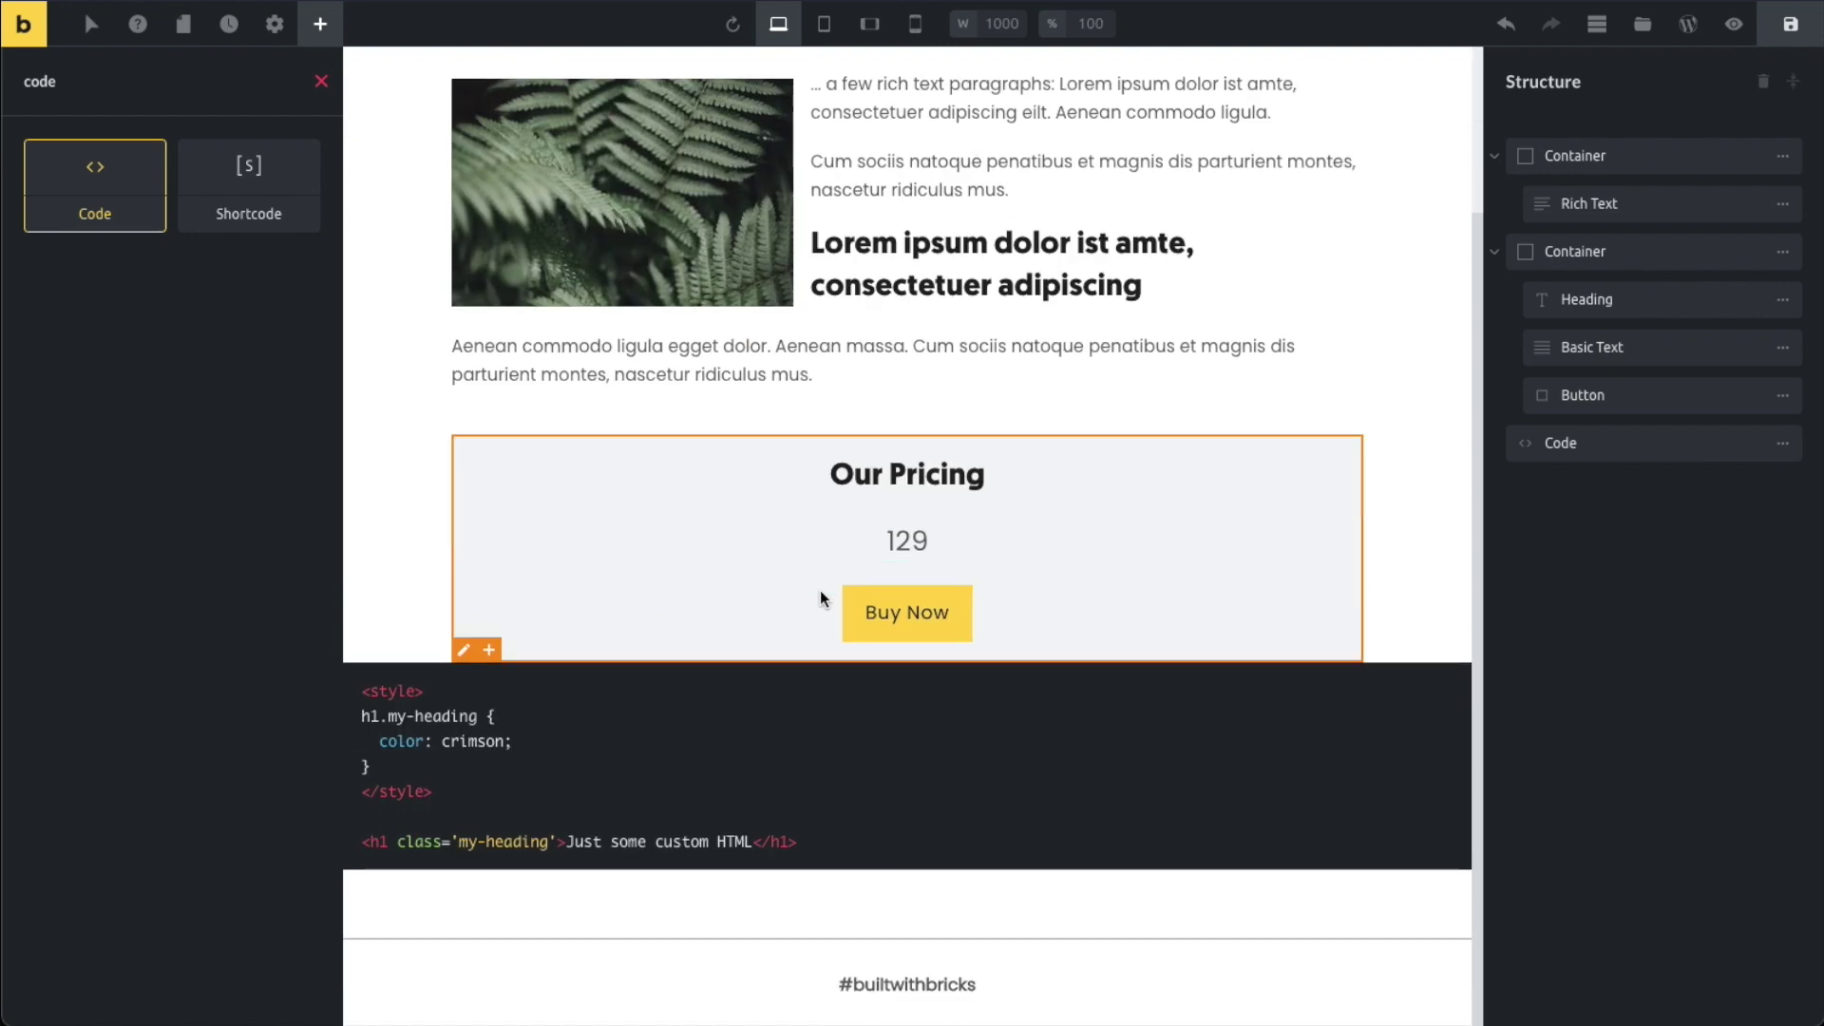
left_click(631, 800)
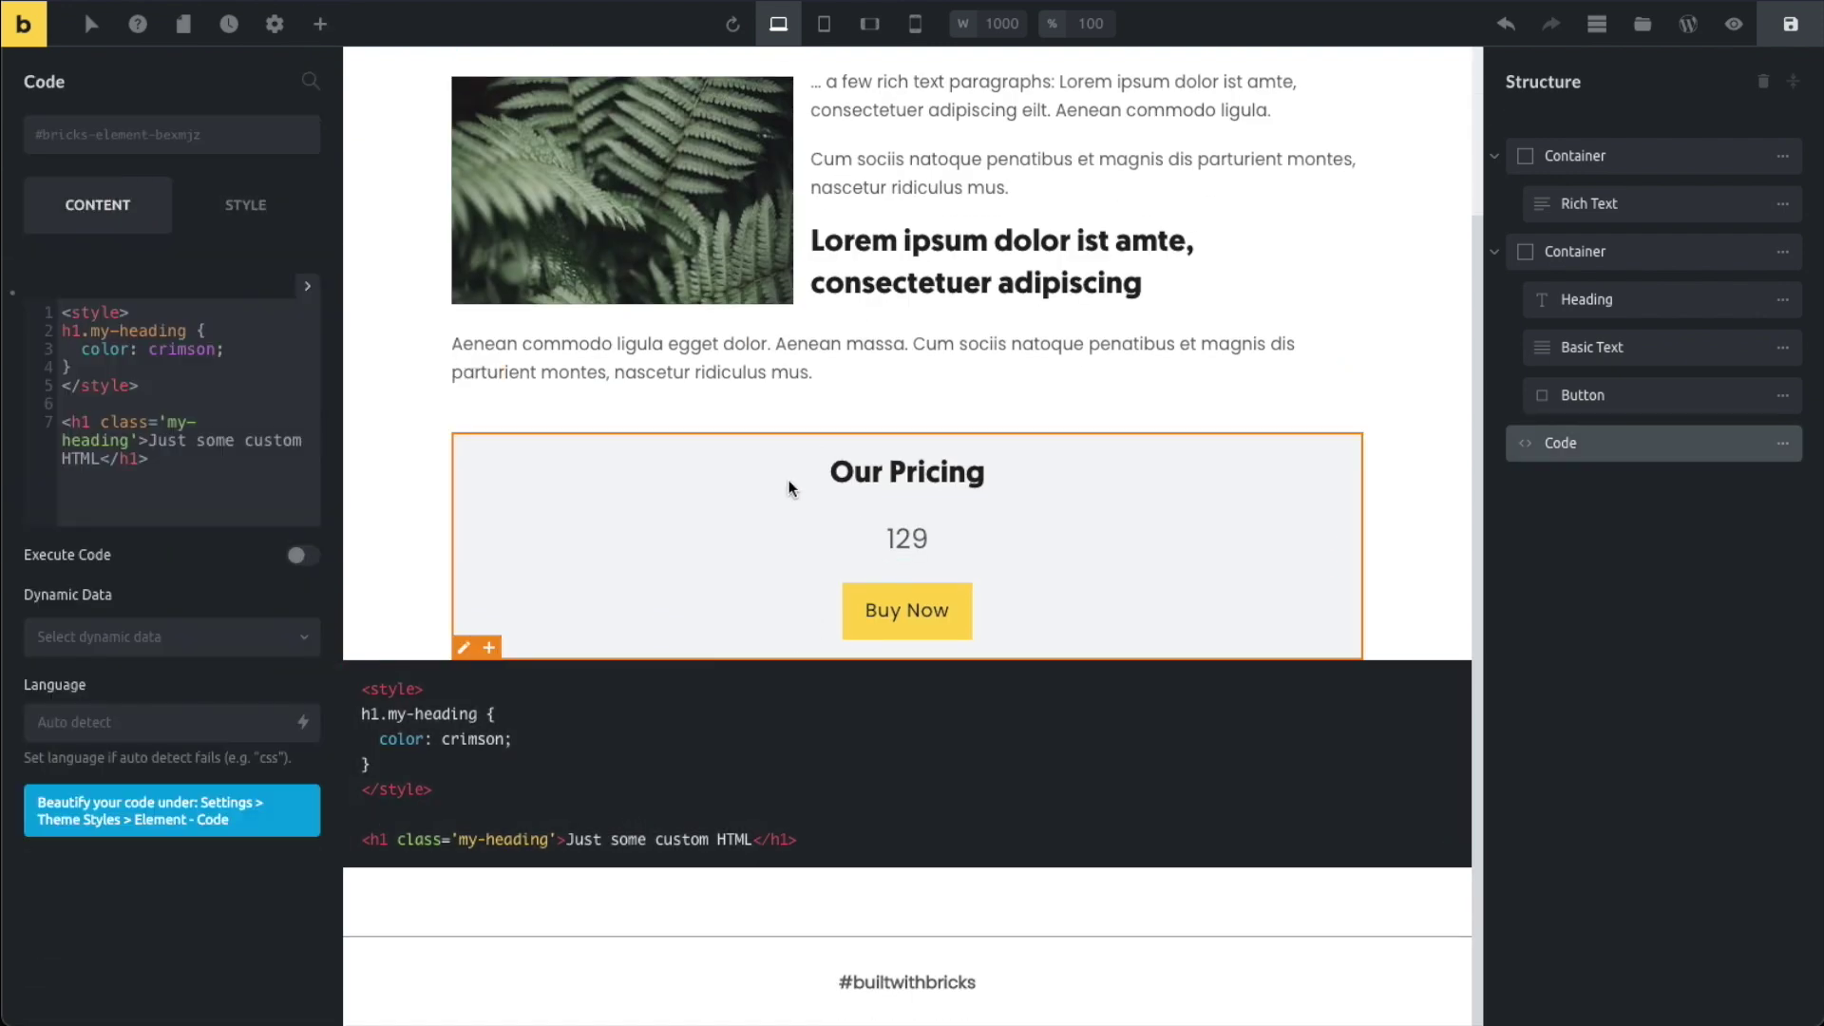
left_click(300, 555)
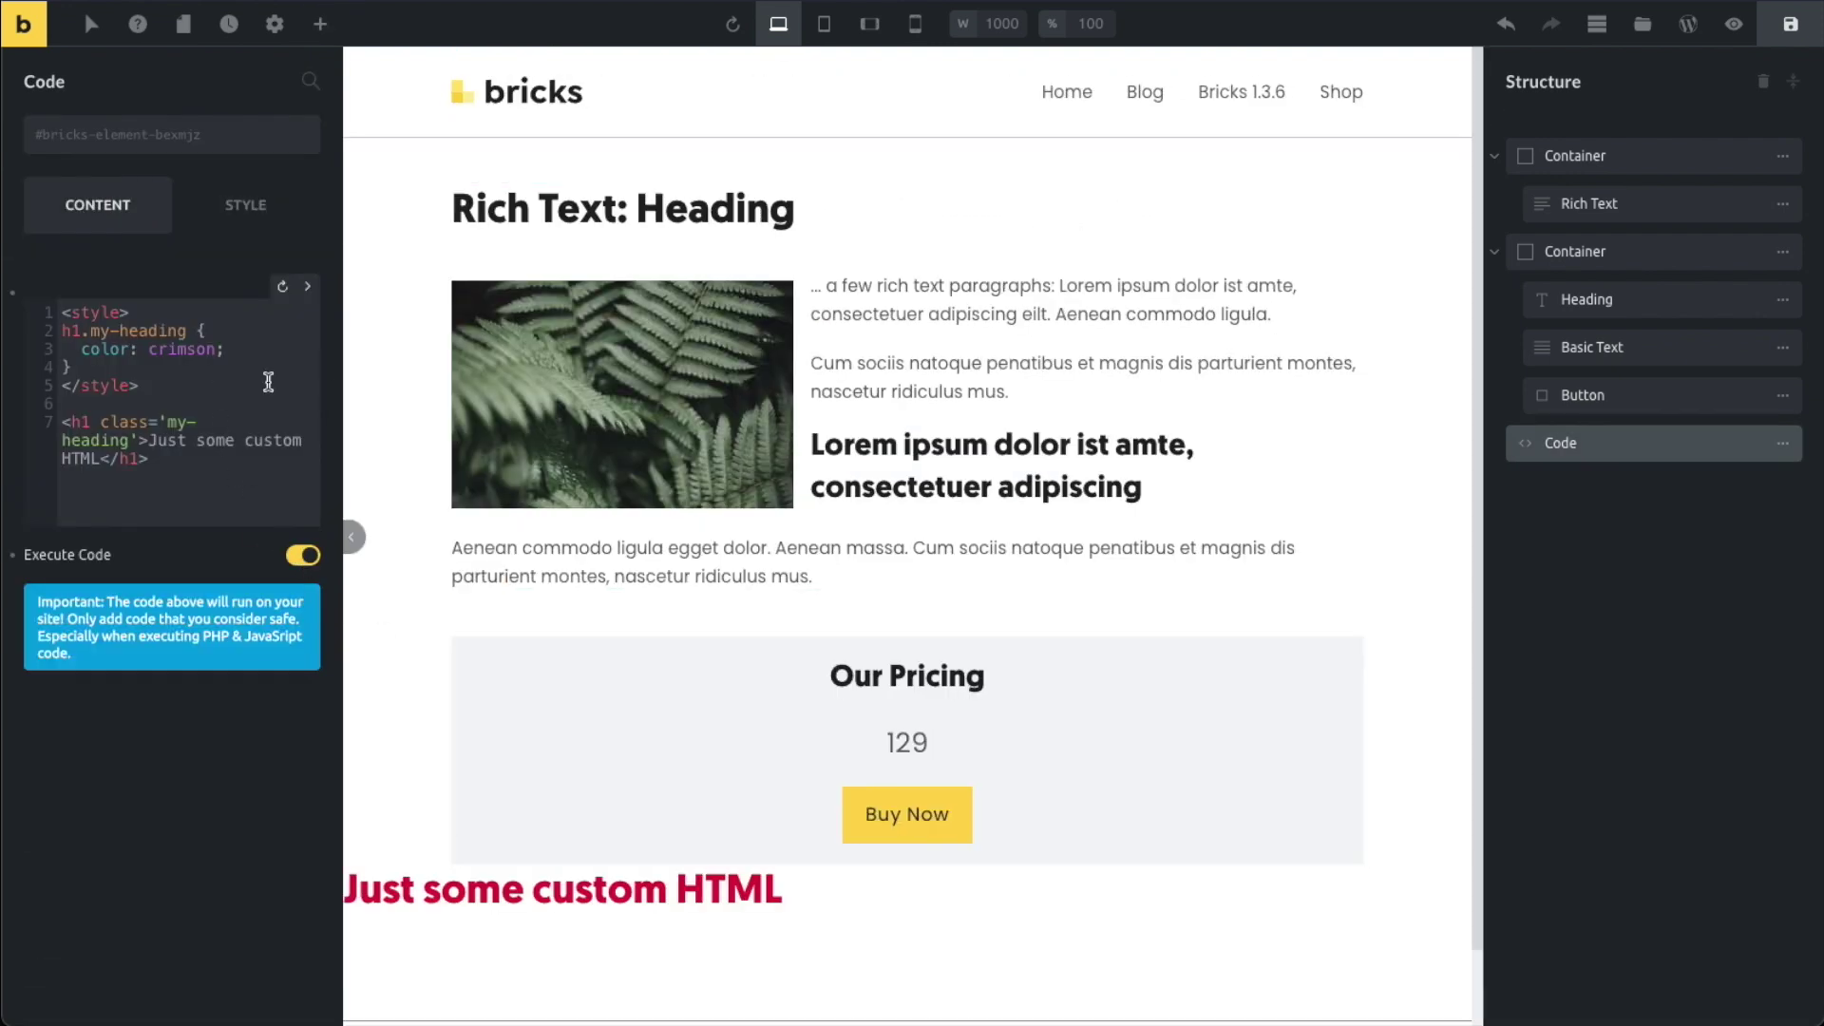
- Select all the existing code in the Code element's editor and delete it
left_click(201, 492)
key("ctrl+a")
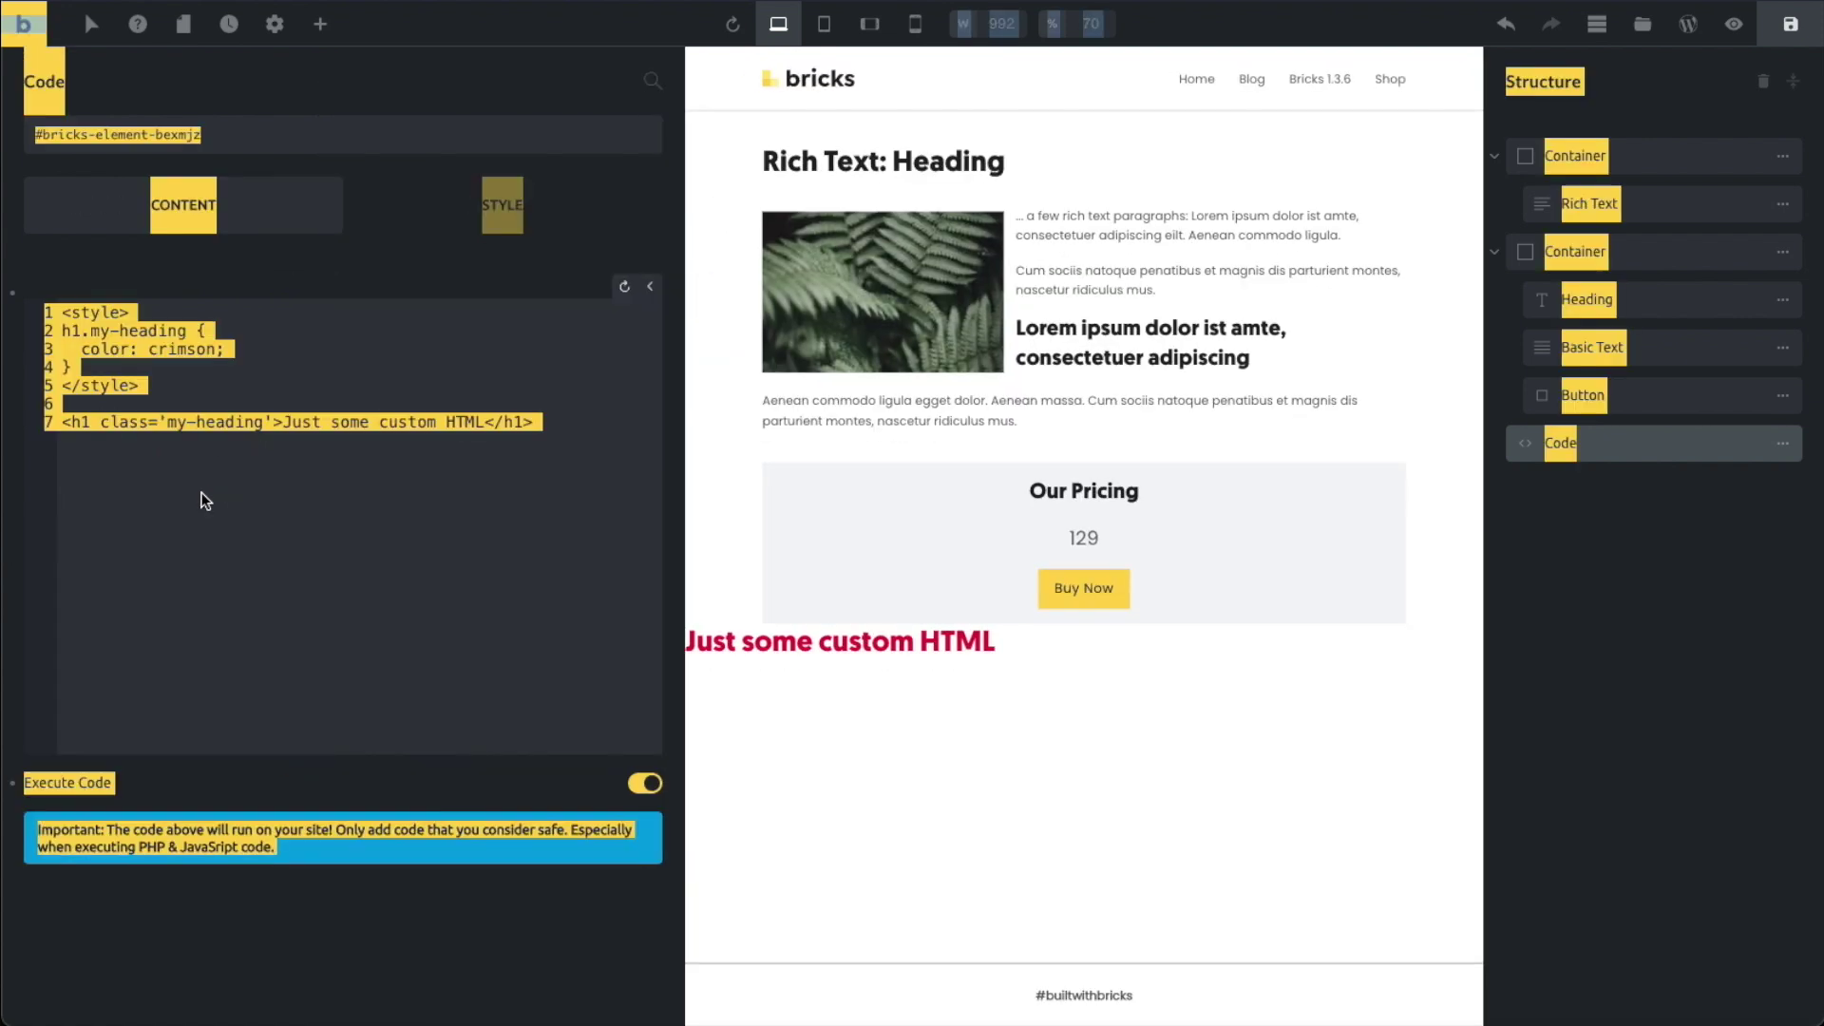
left_click(188, 384)
key("ctrl+a")
key("Delete")
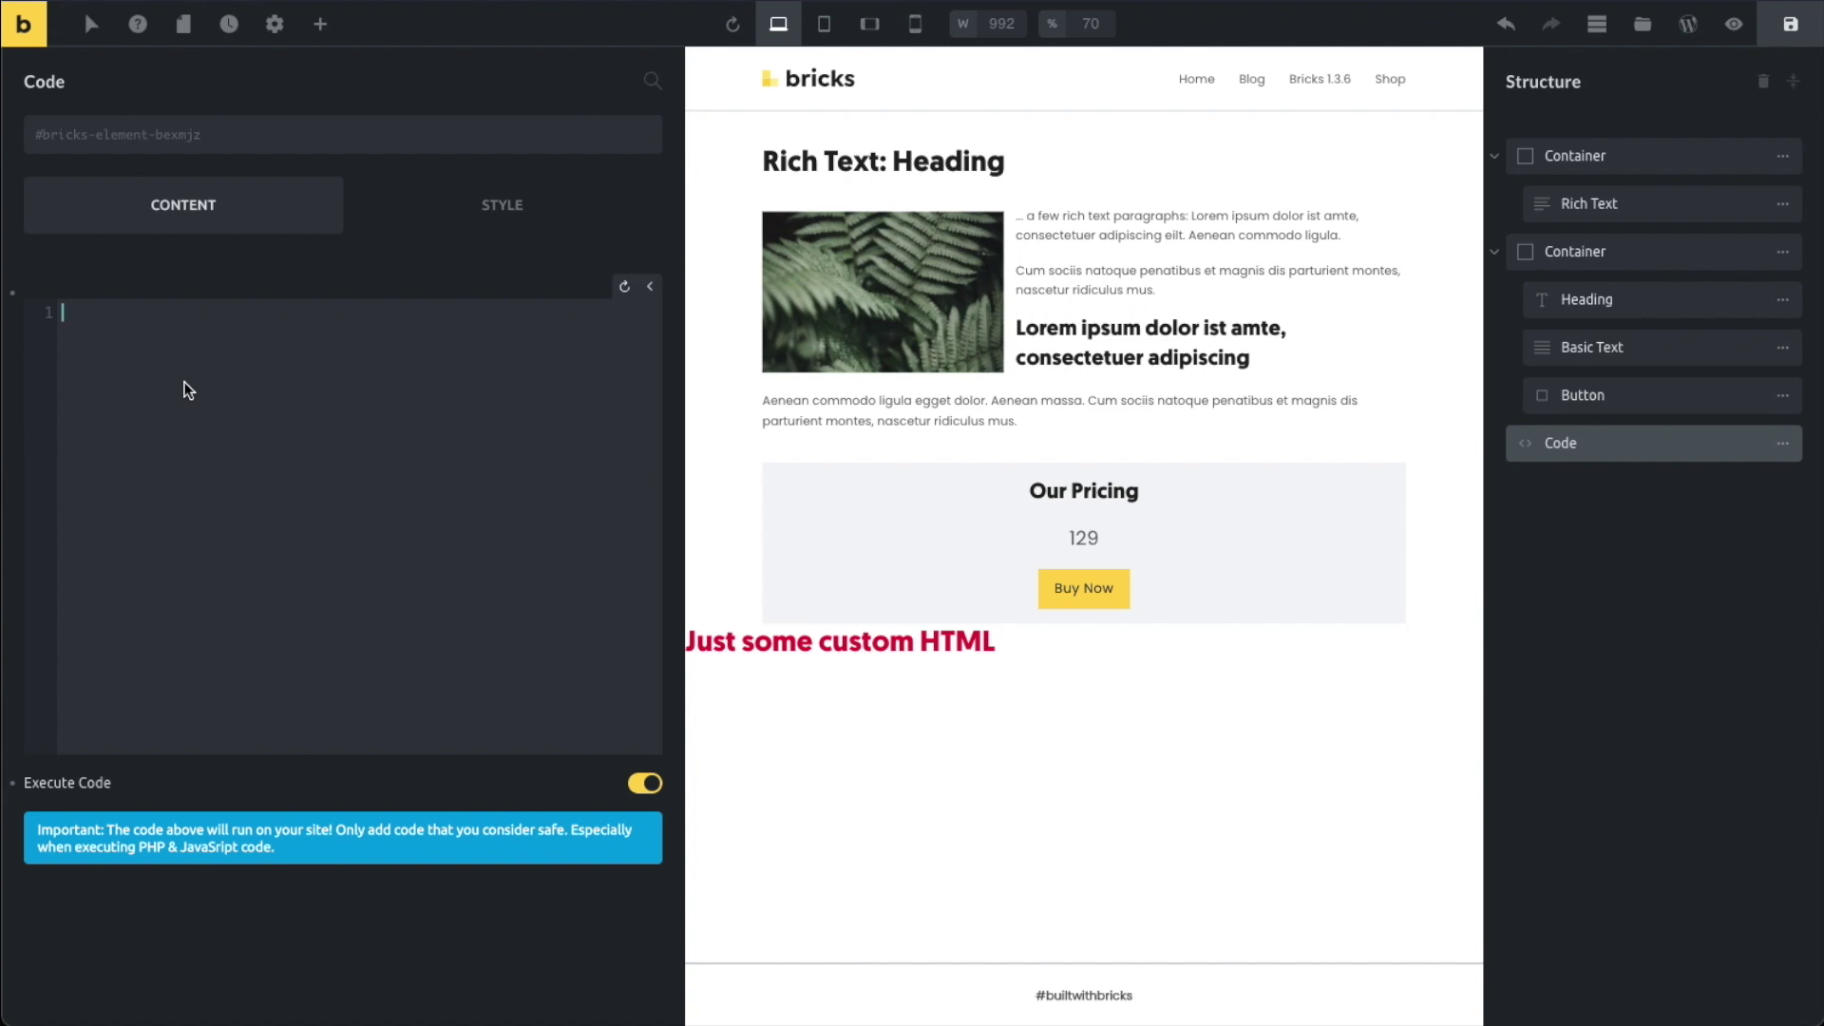
- Expand ul.list-wrapper>li.list-item*3{Item} with Emmet into a three-item list
type("ul.list-wrapper>li.i")
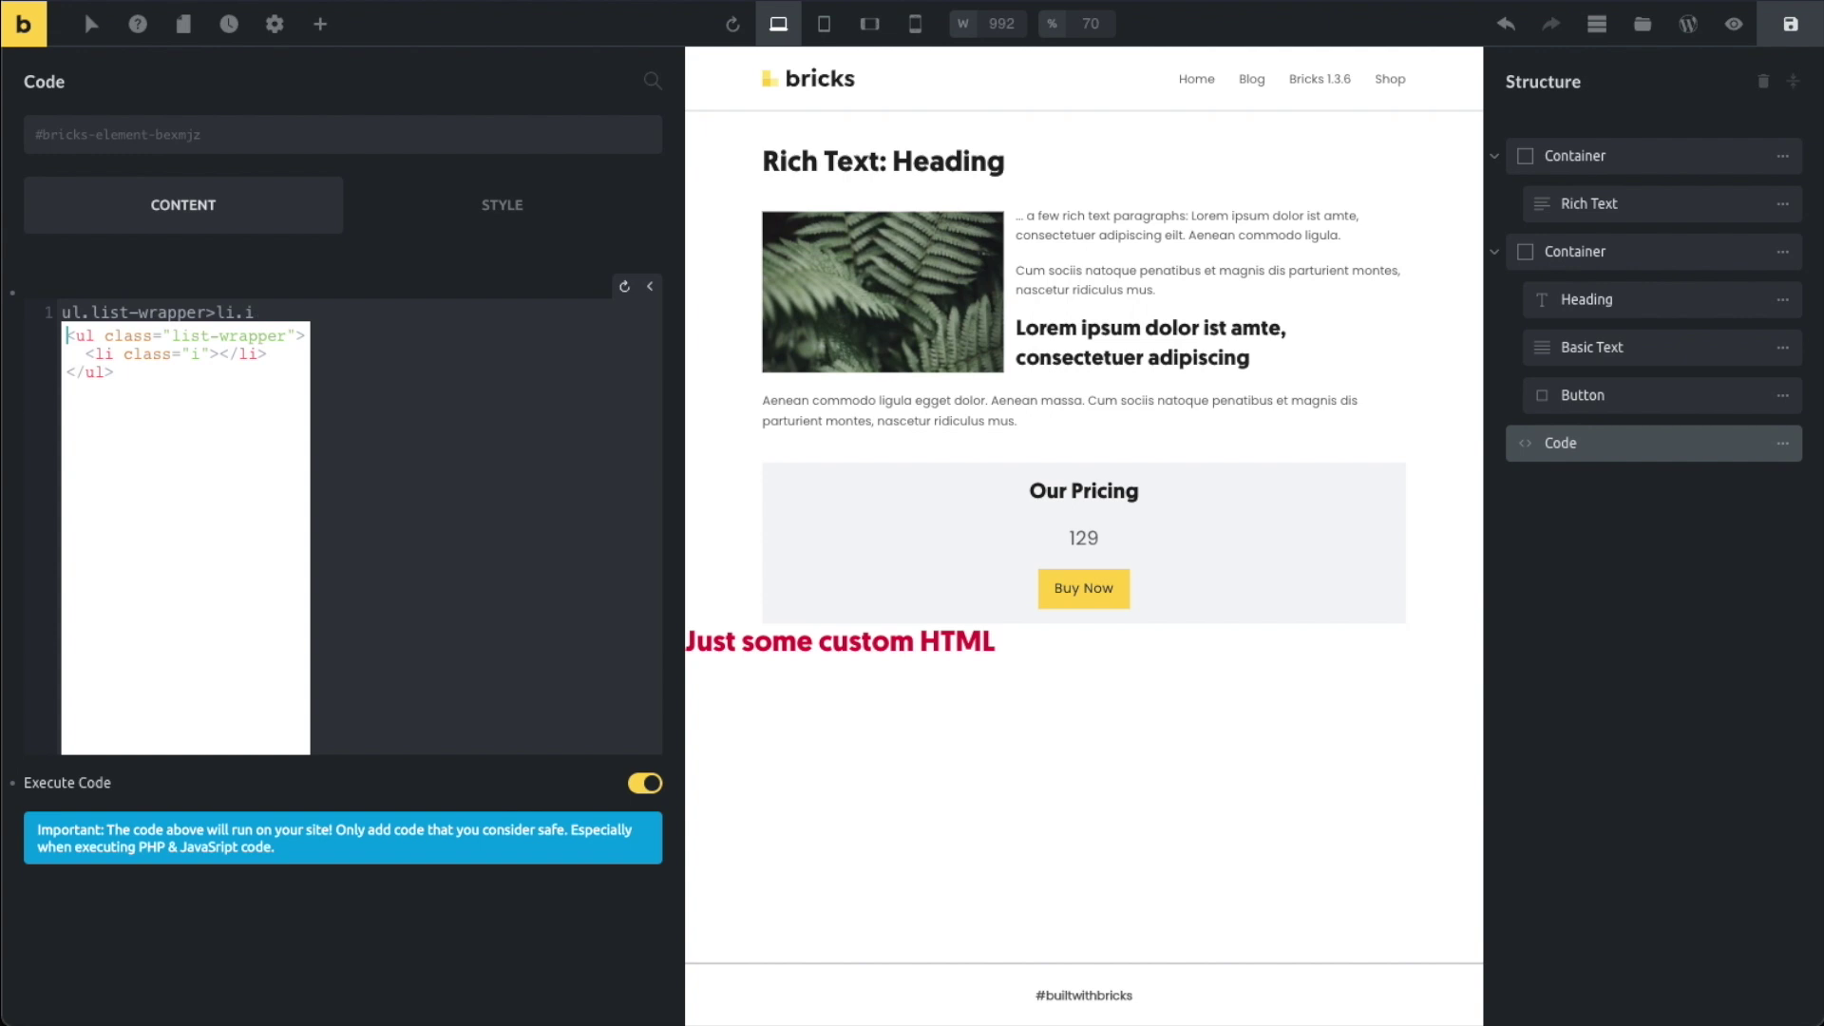
key("BackSpace")
type("list-item")
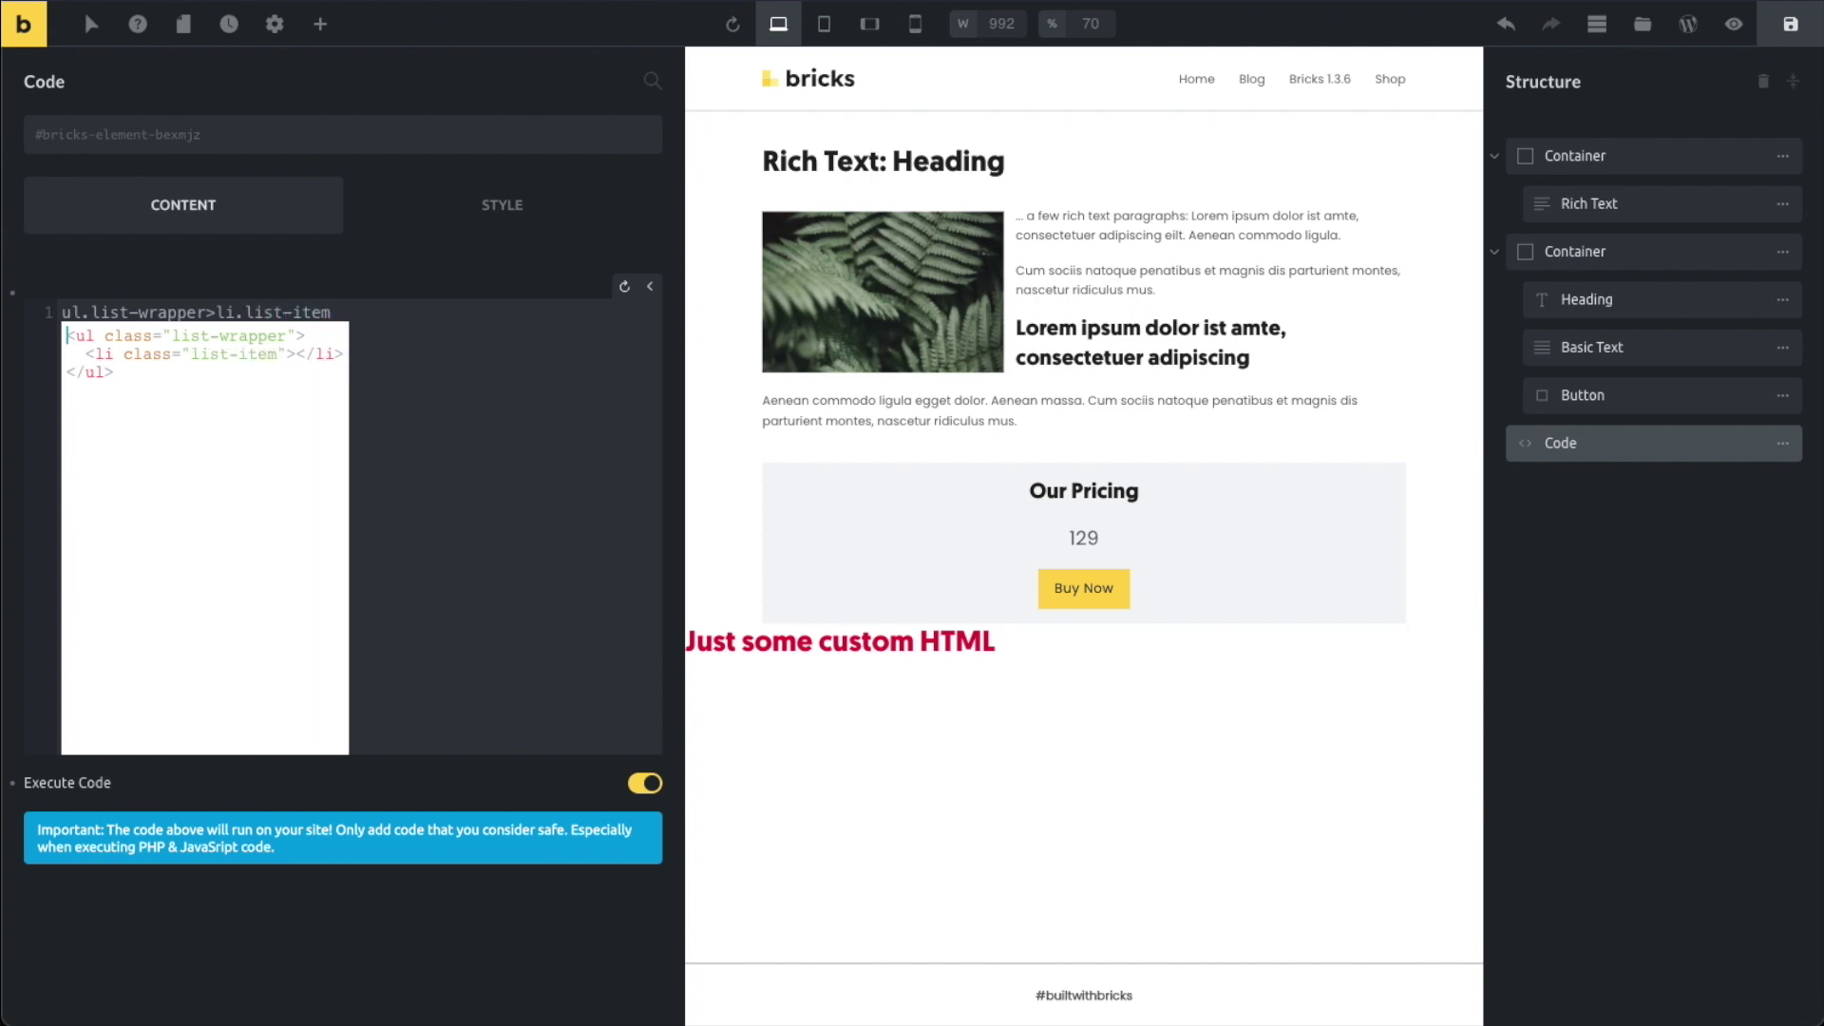
type("*3")
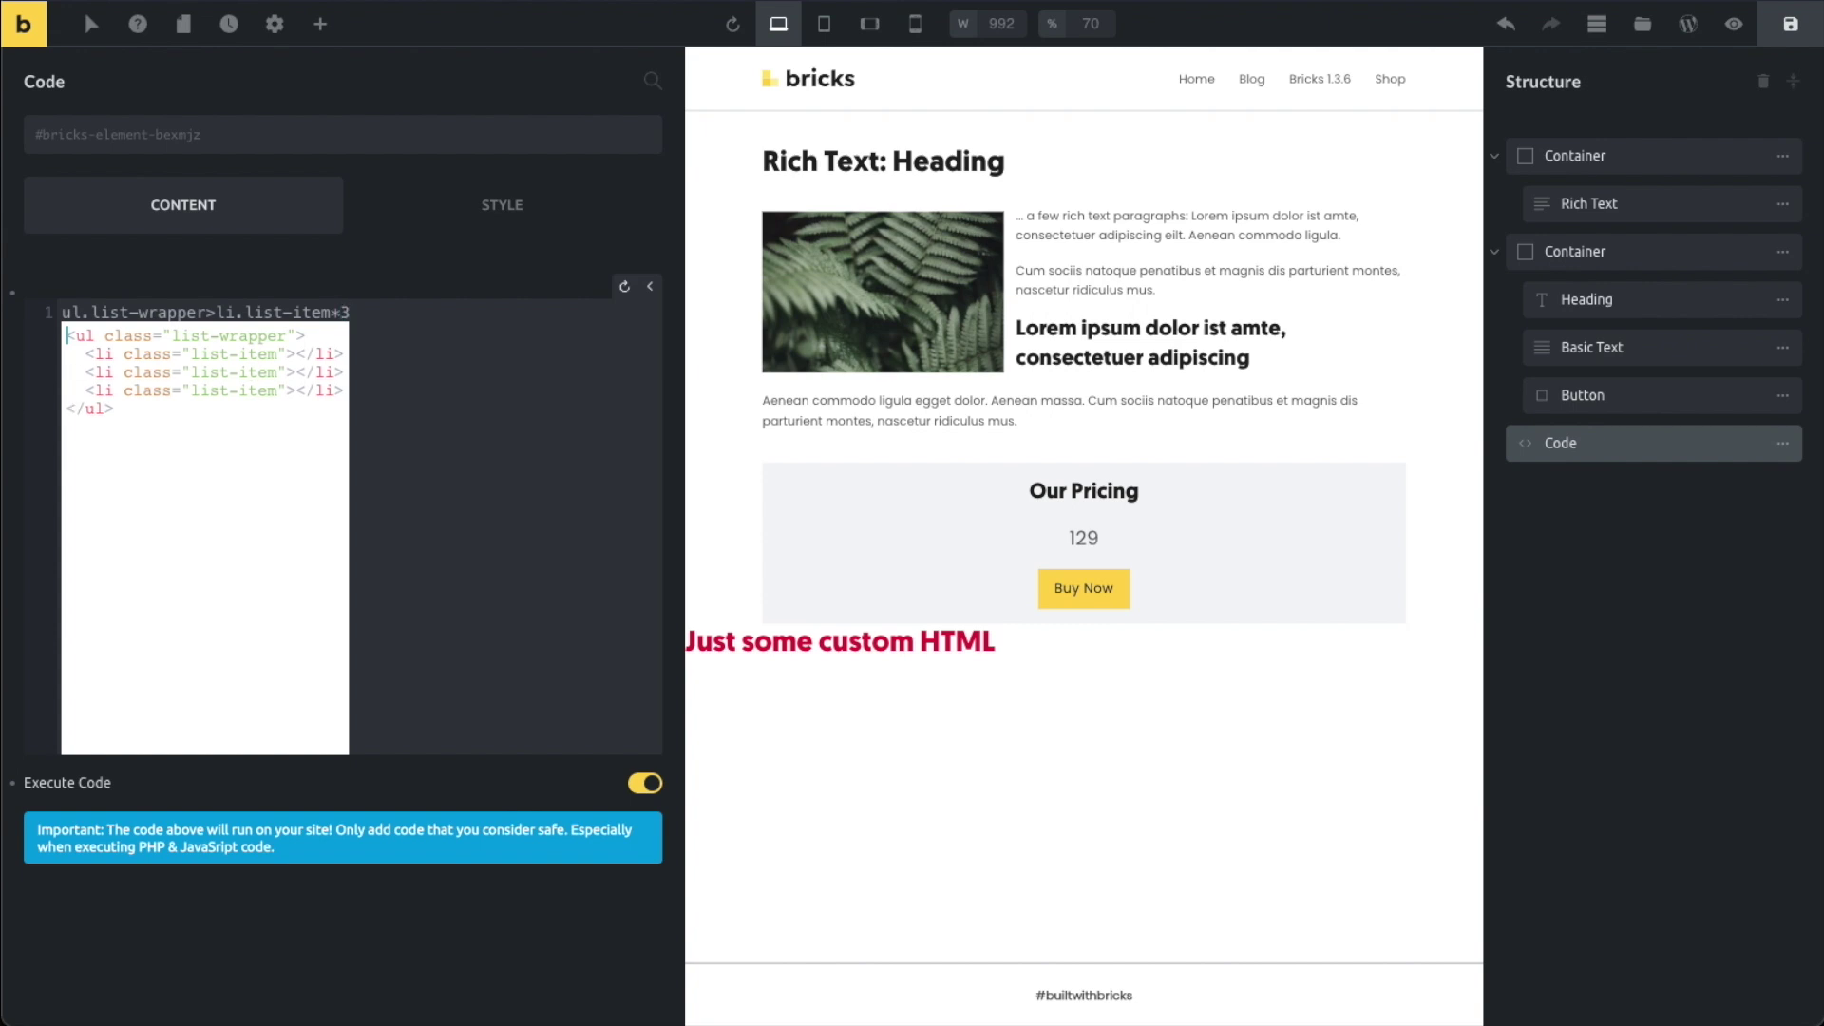
type("{Item")
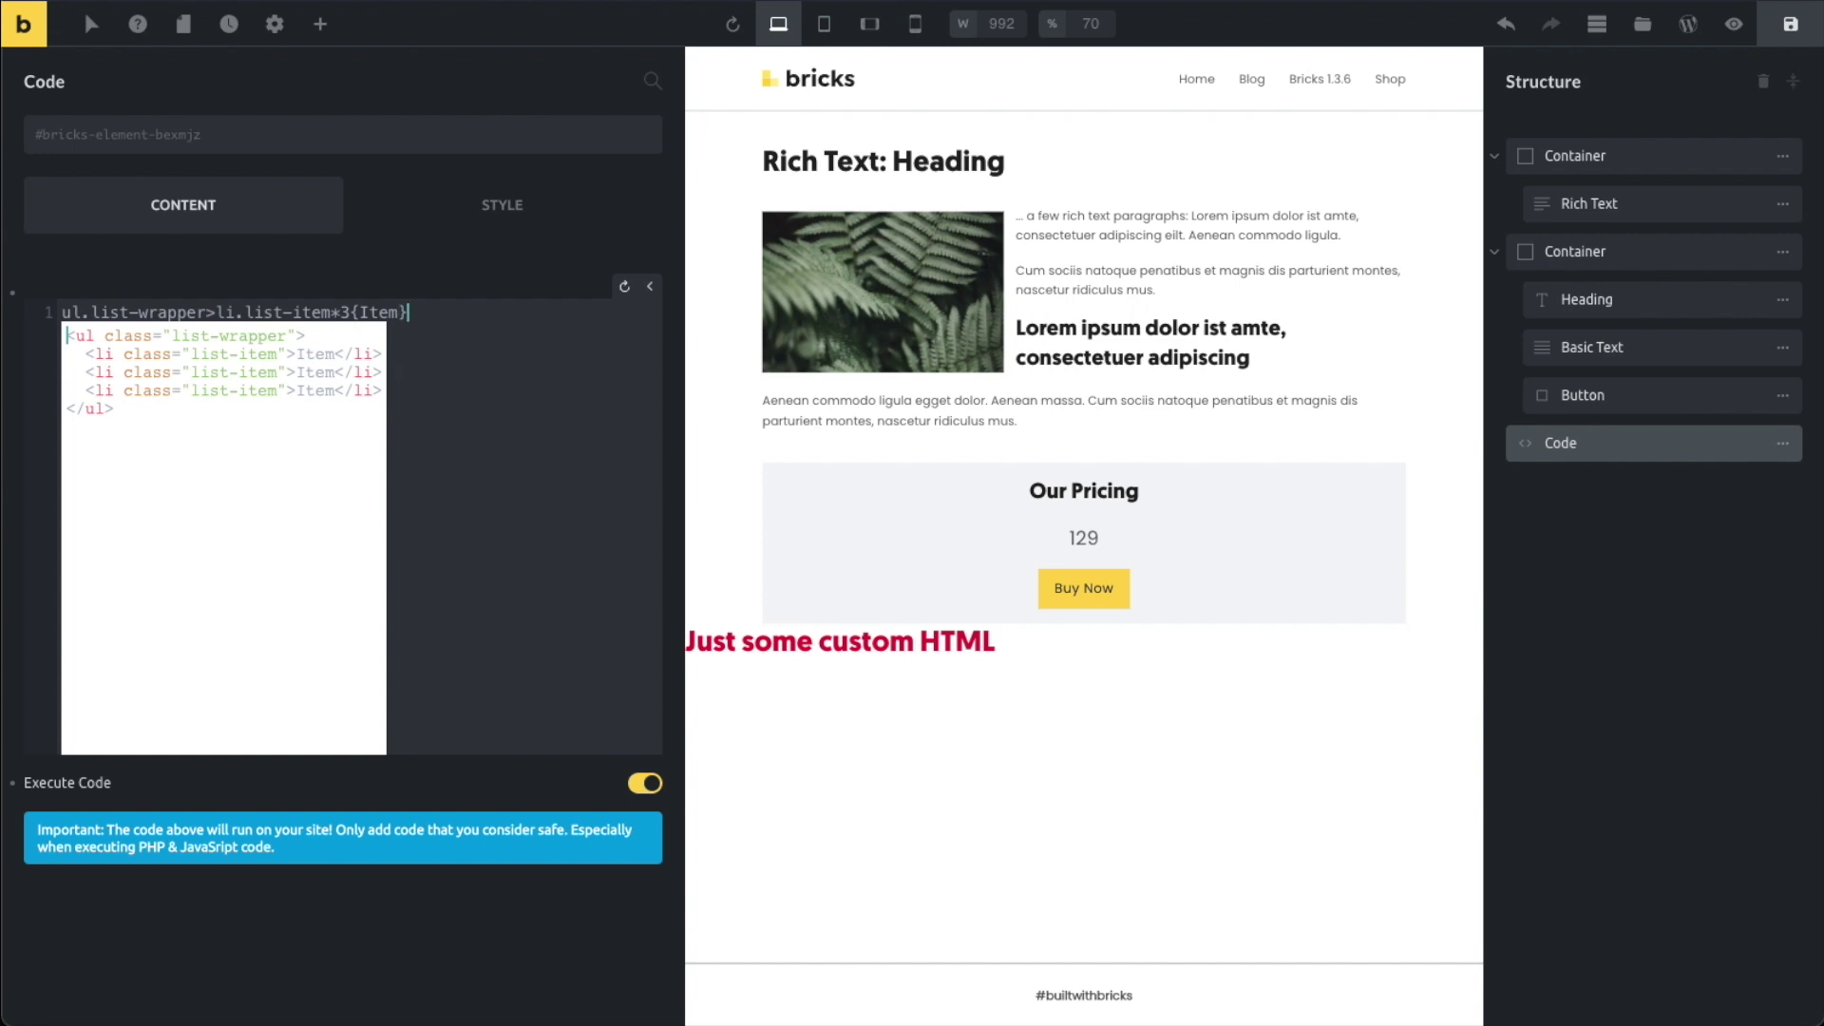
key("Tab")
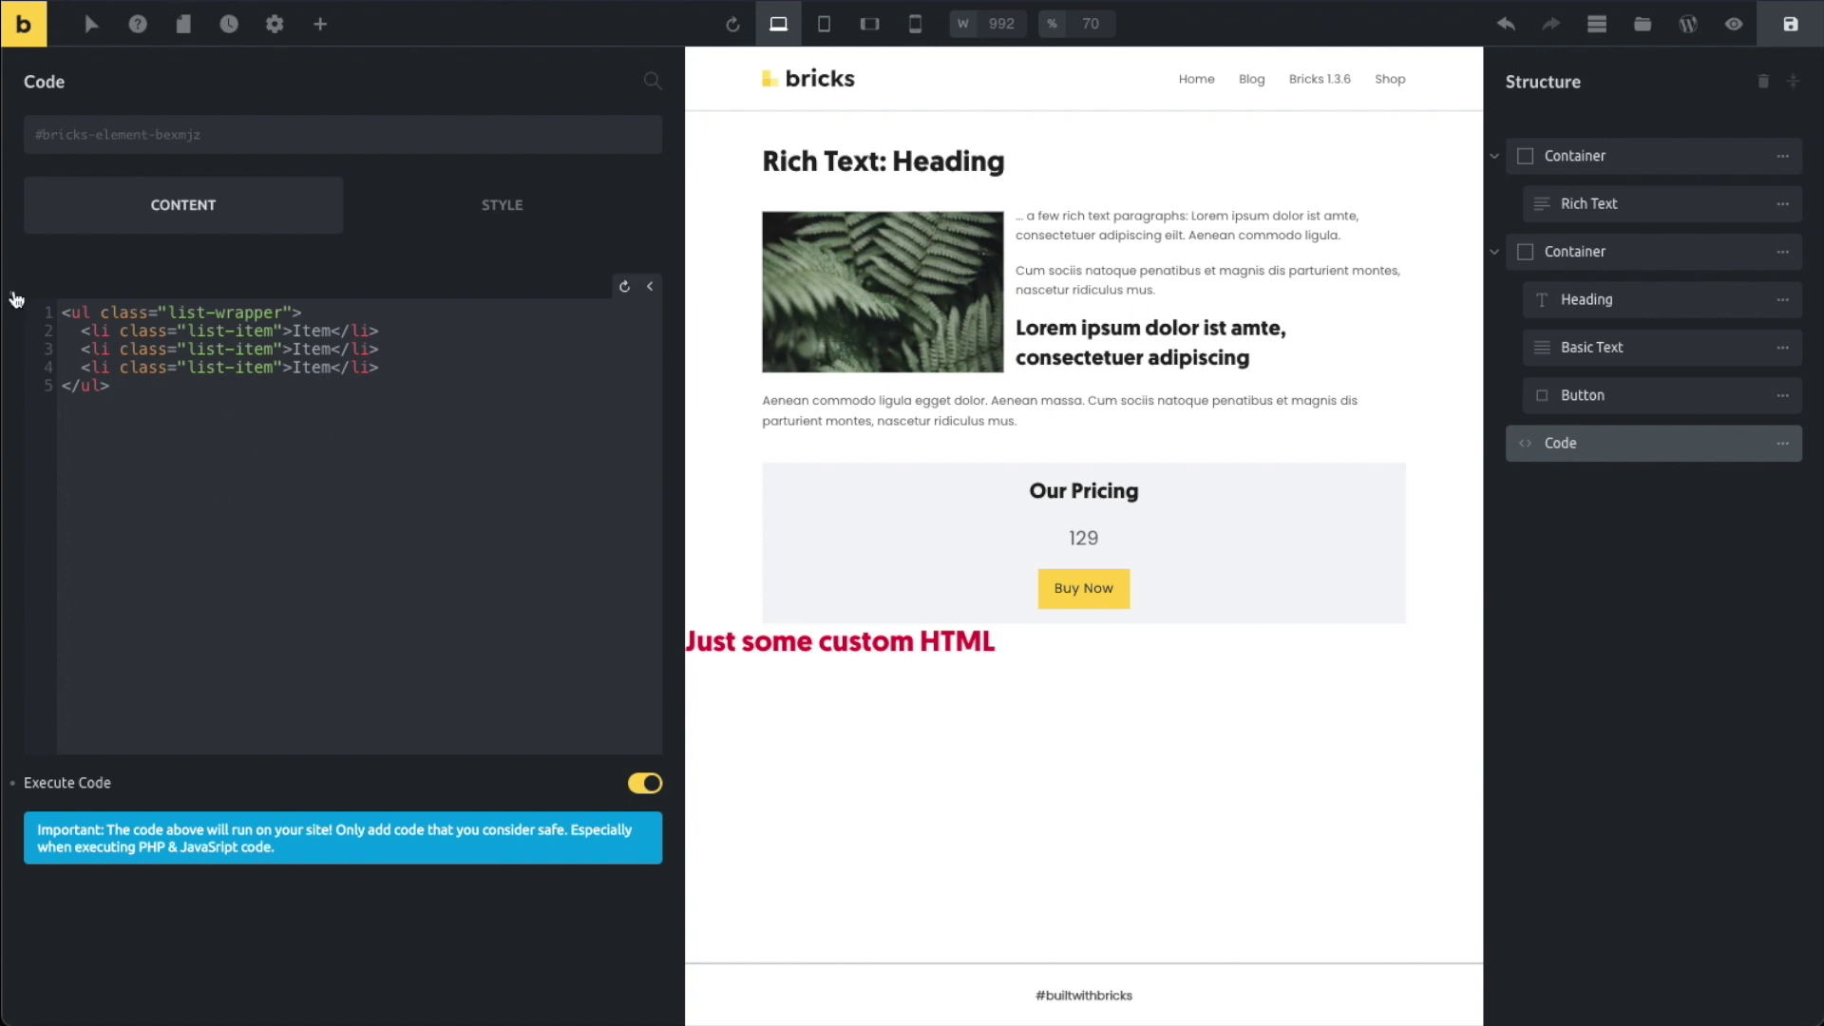
left_click(1782, 443)
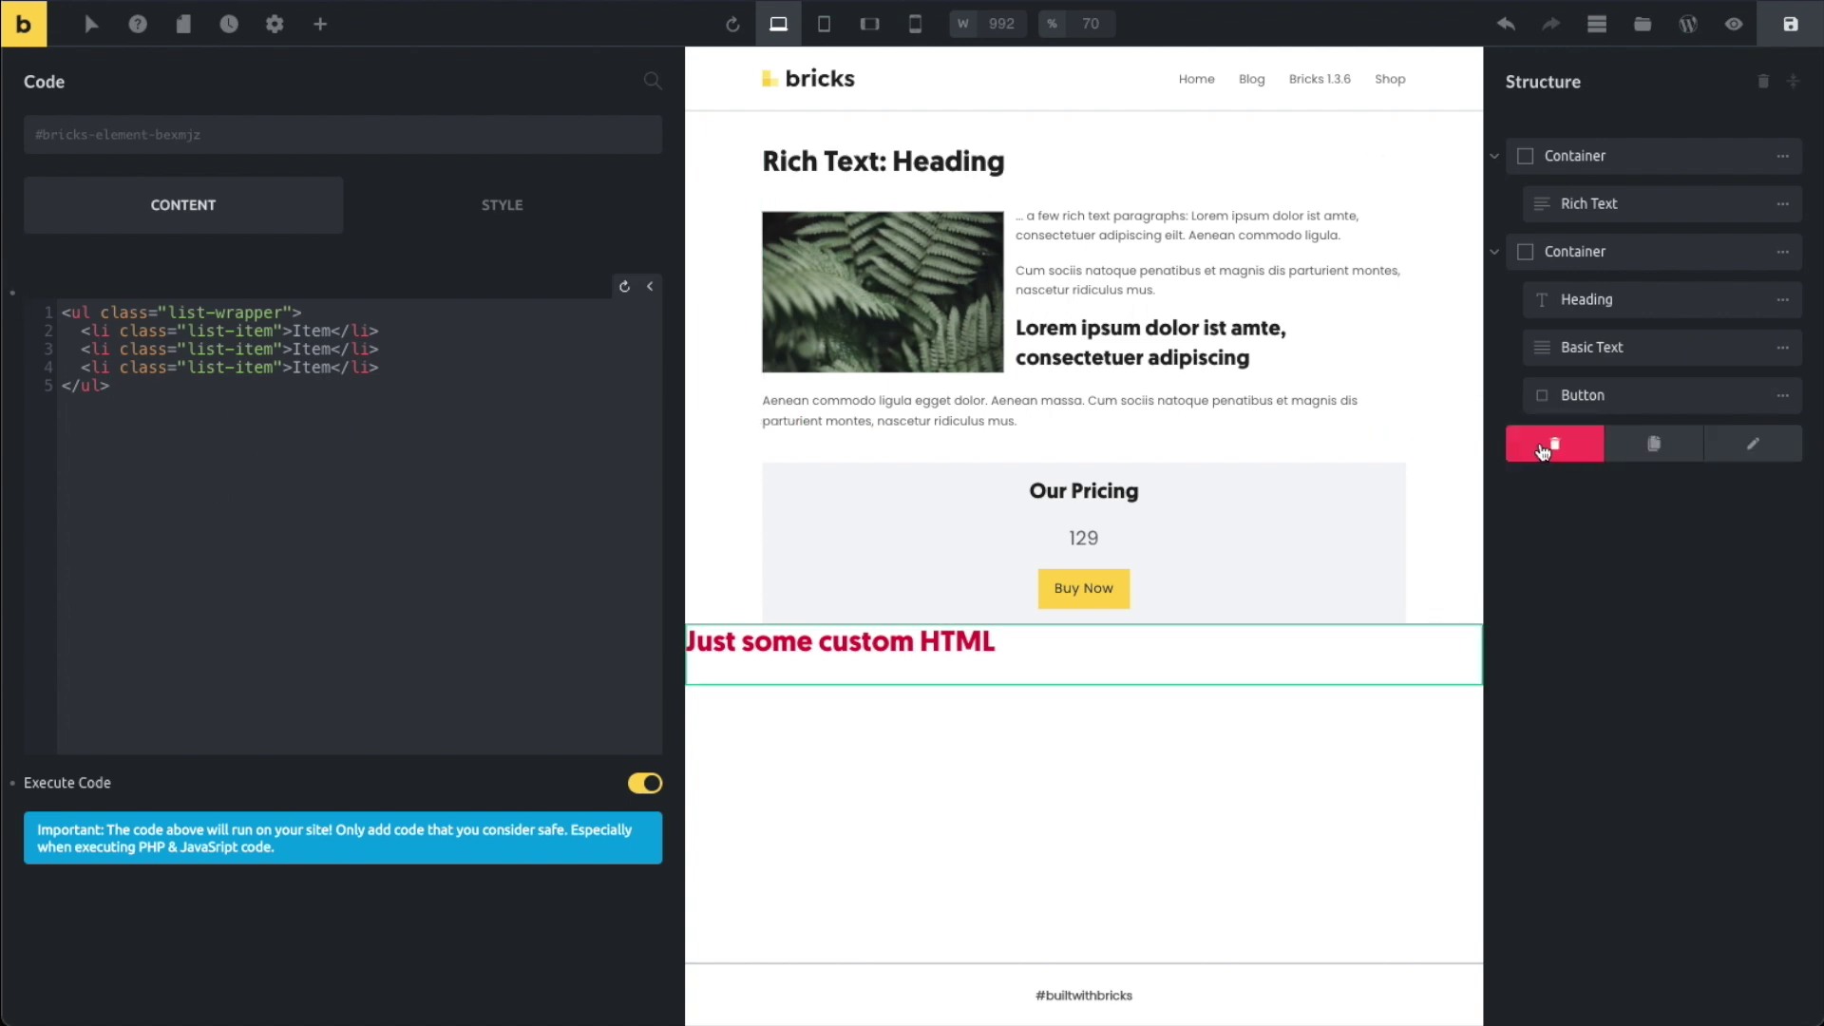
- Delete the Code element and give the pricing container a pasted YouTube background video at 4:3
left_click(1554, 444)
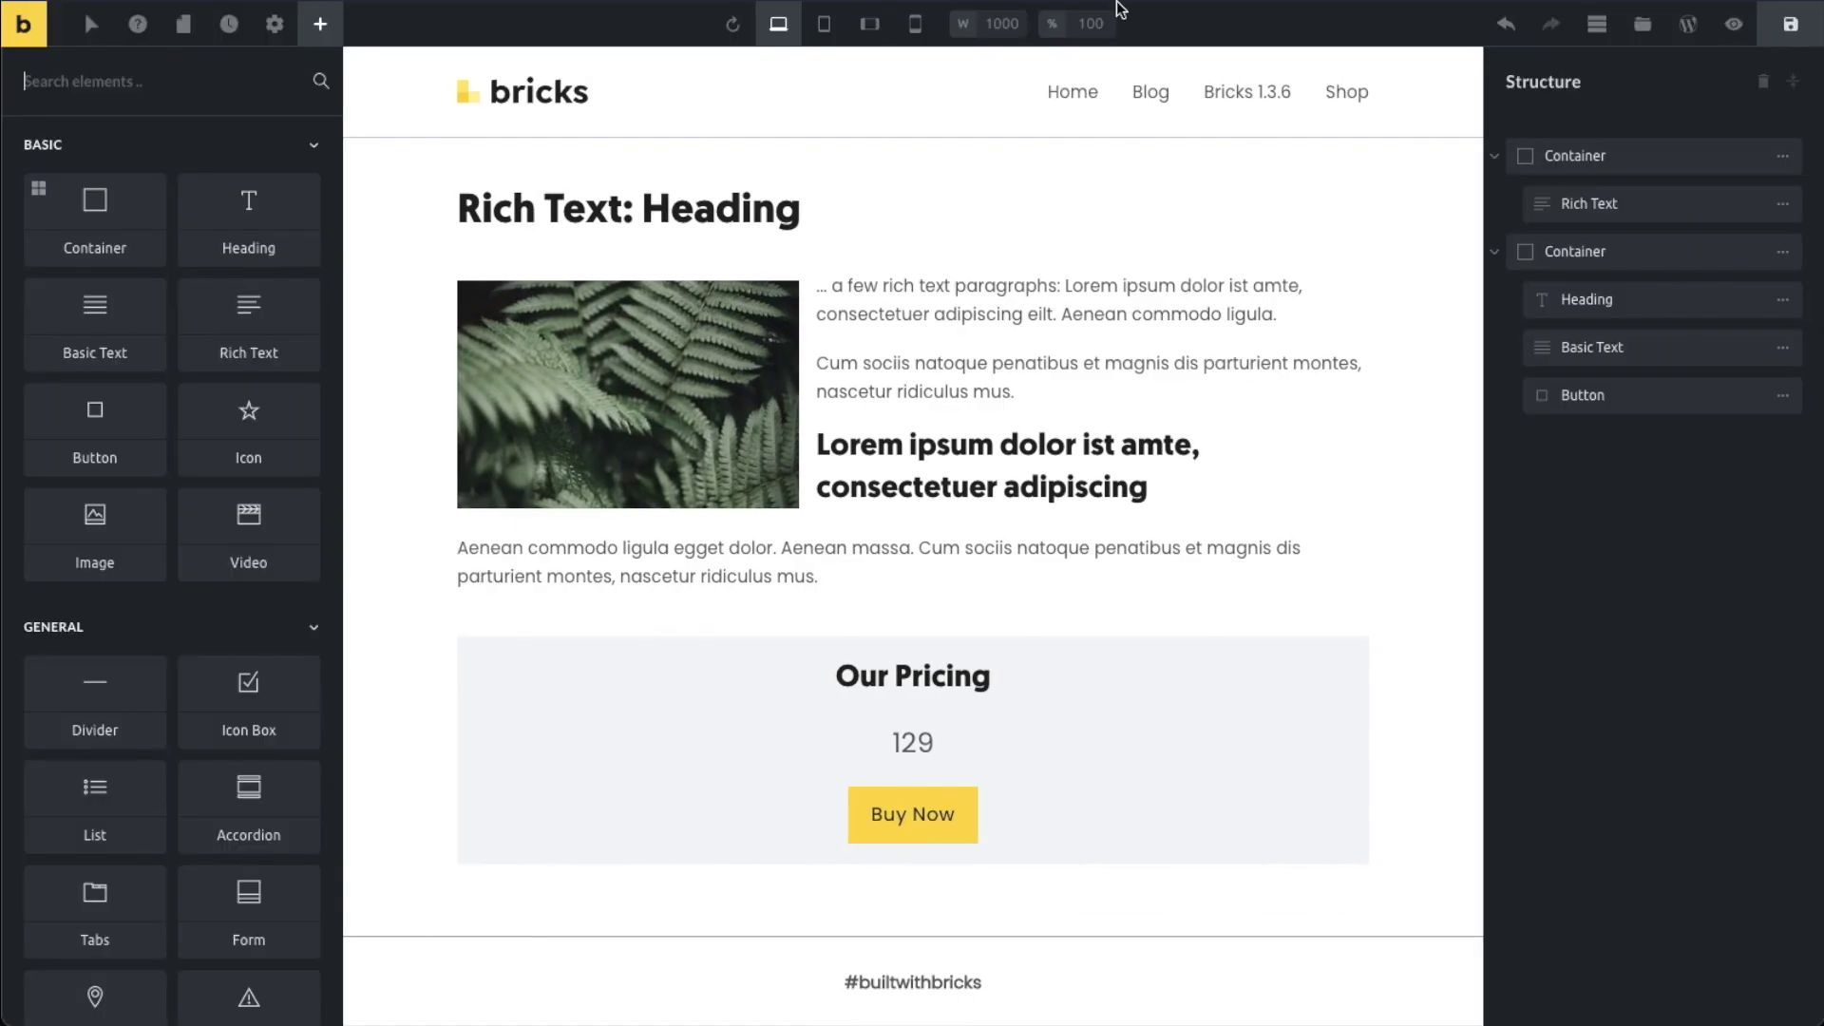
left_click(1199, 855)
left_click(245, 204)
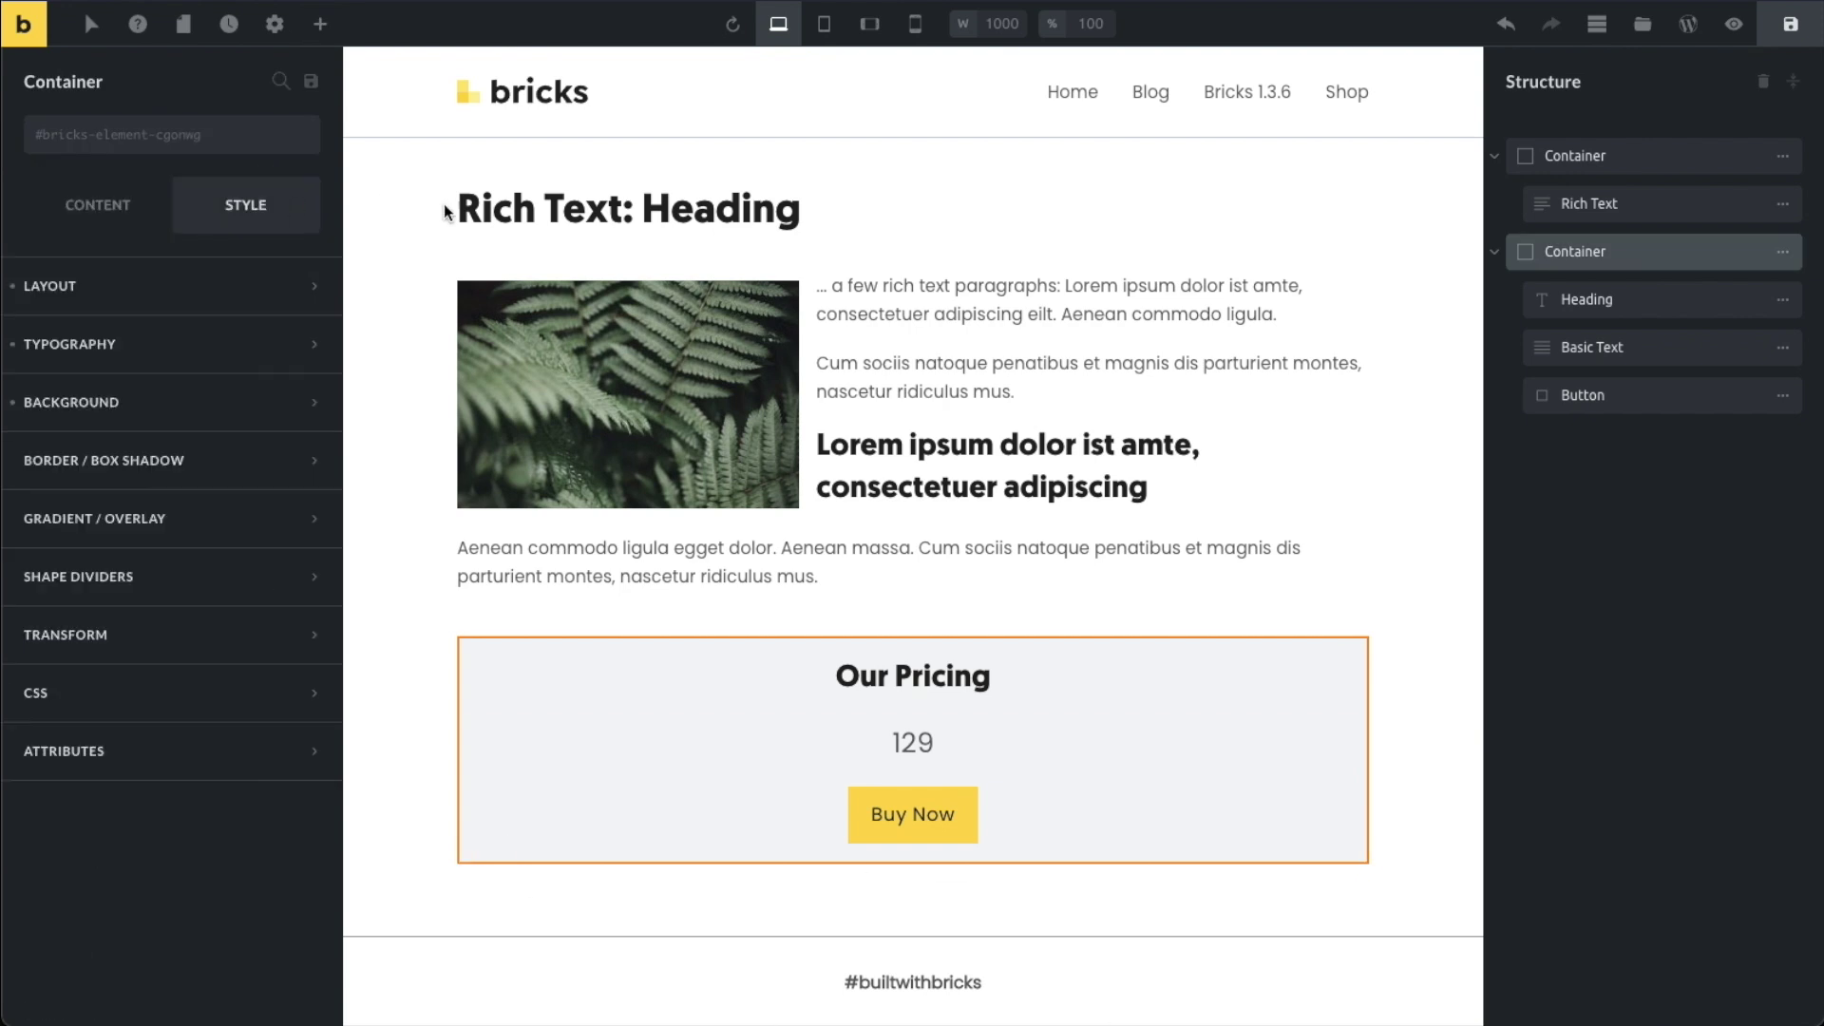
left_click(85, 402)
left_click(123, 765)
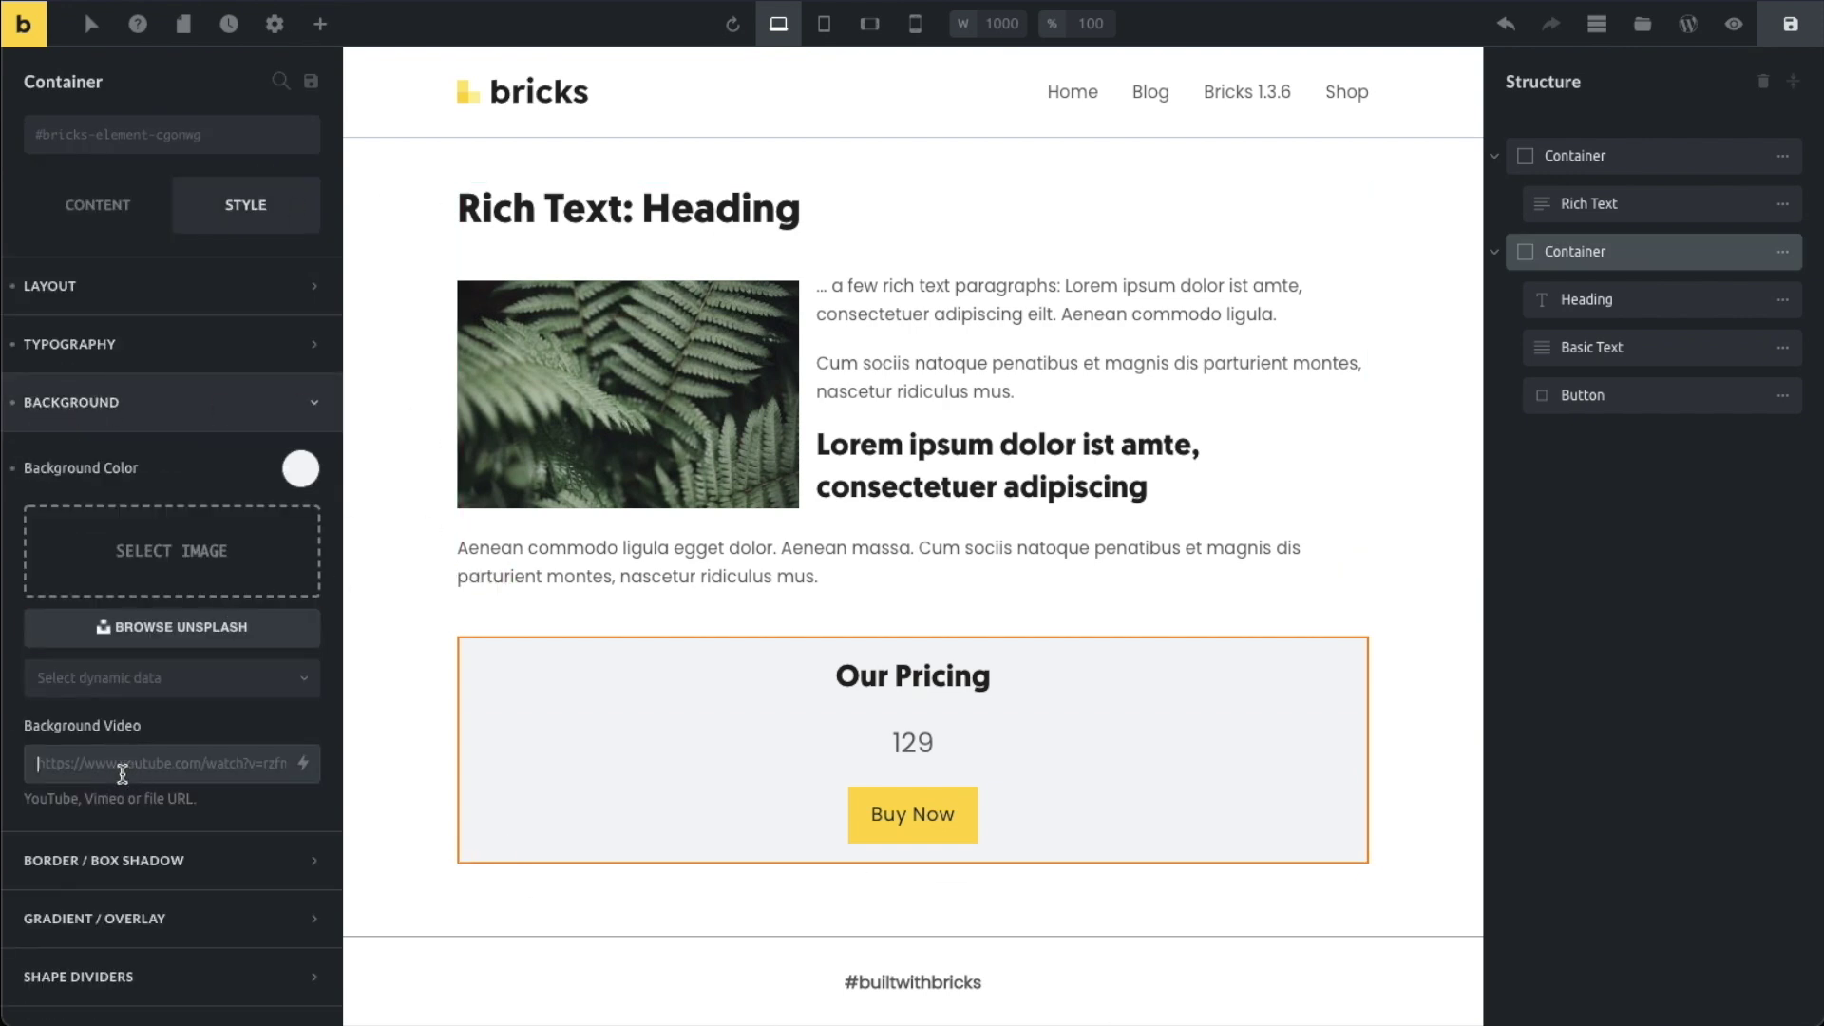
key("ctrl+v")
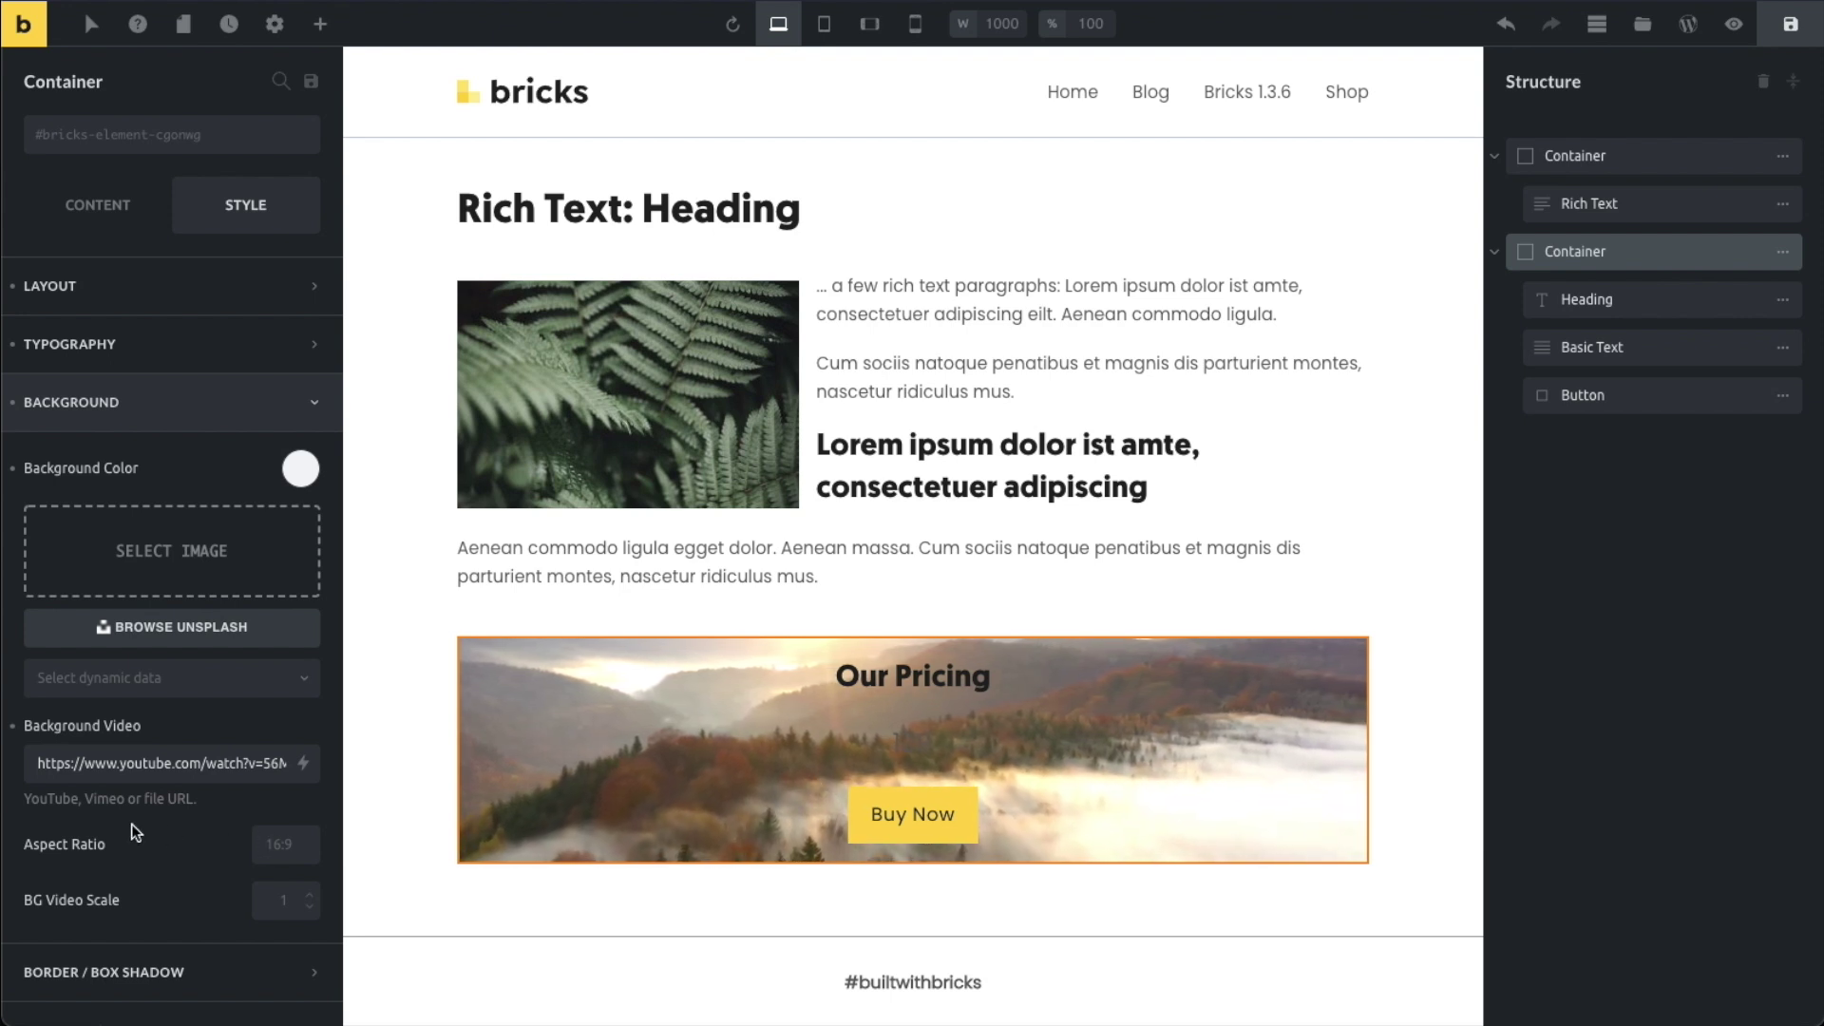
left_click(285, 843)
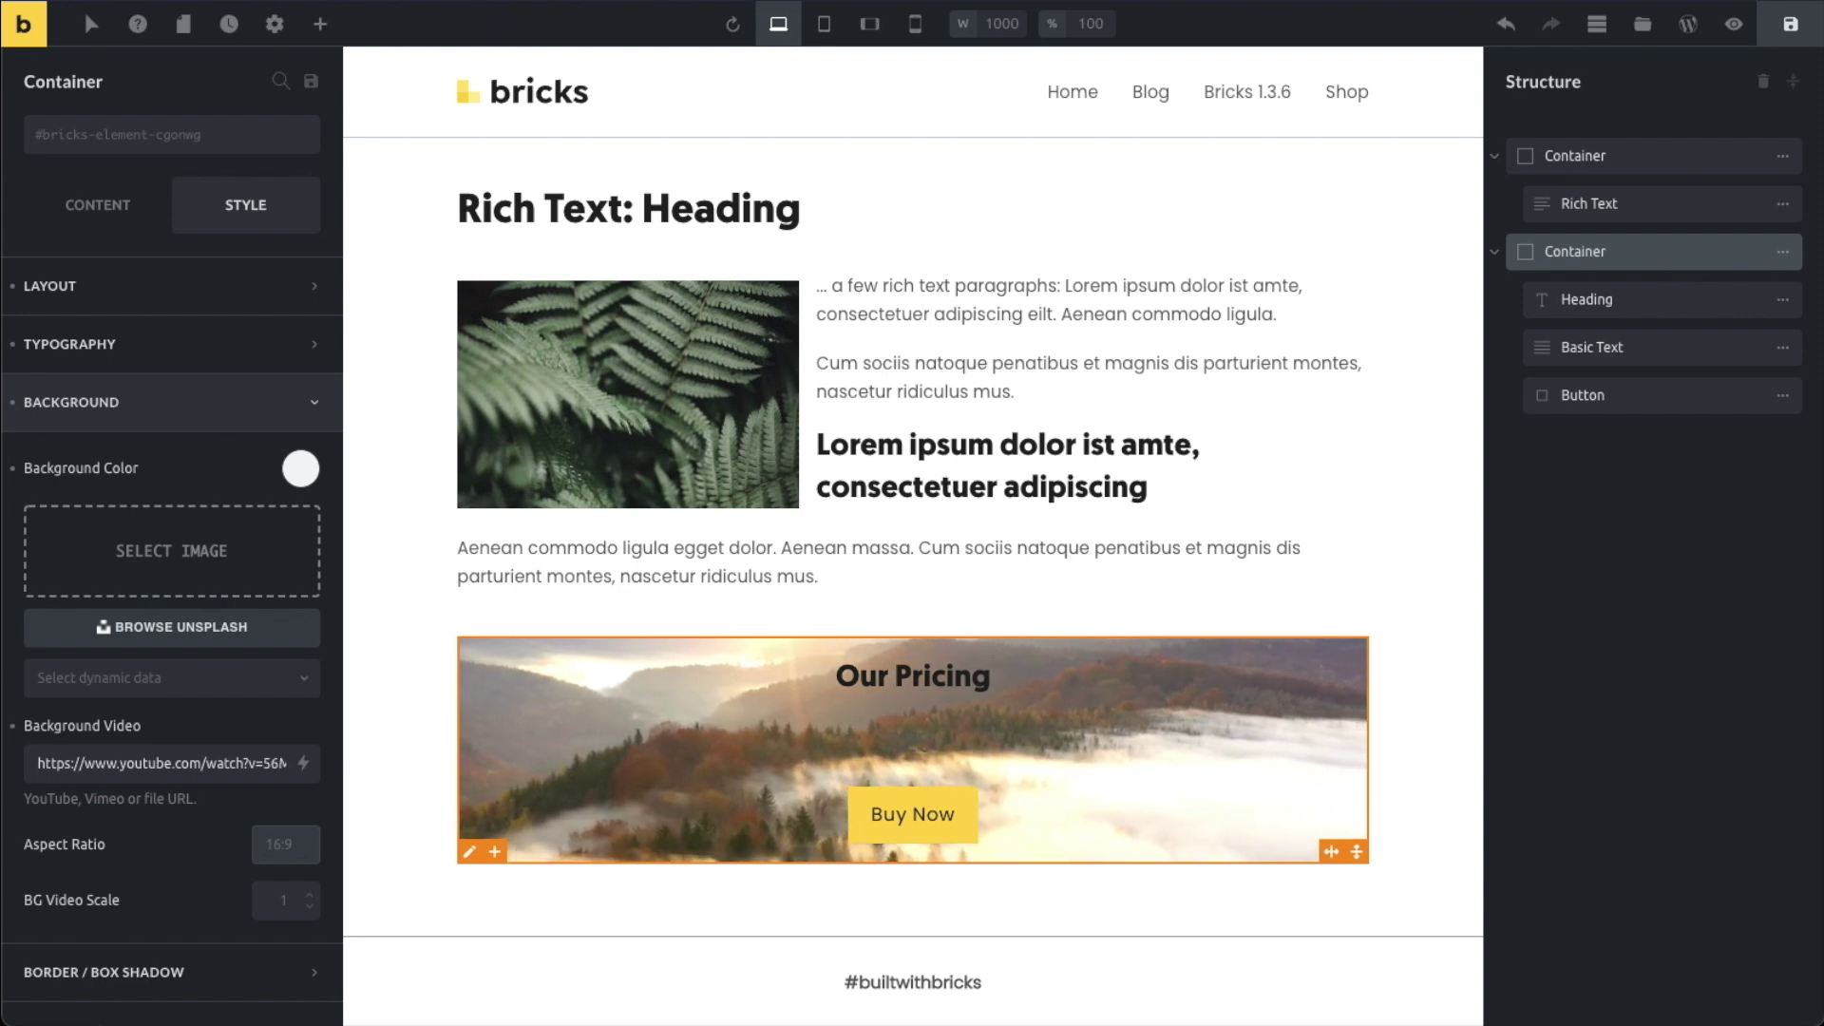
type("4:3")
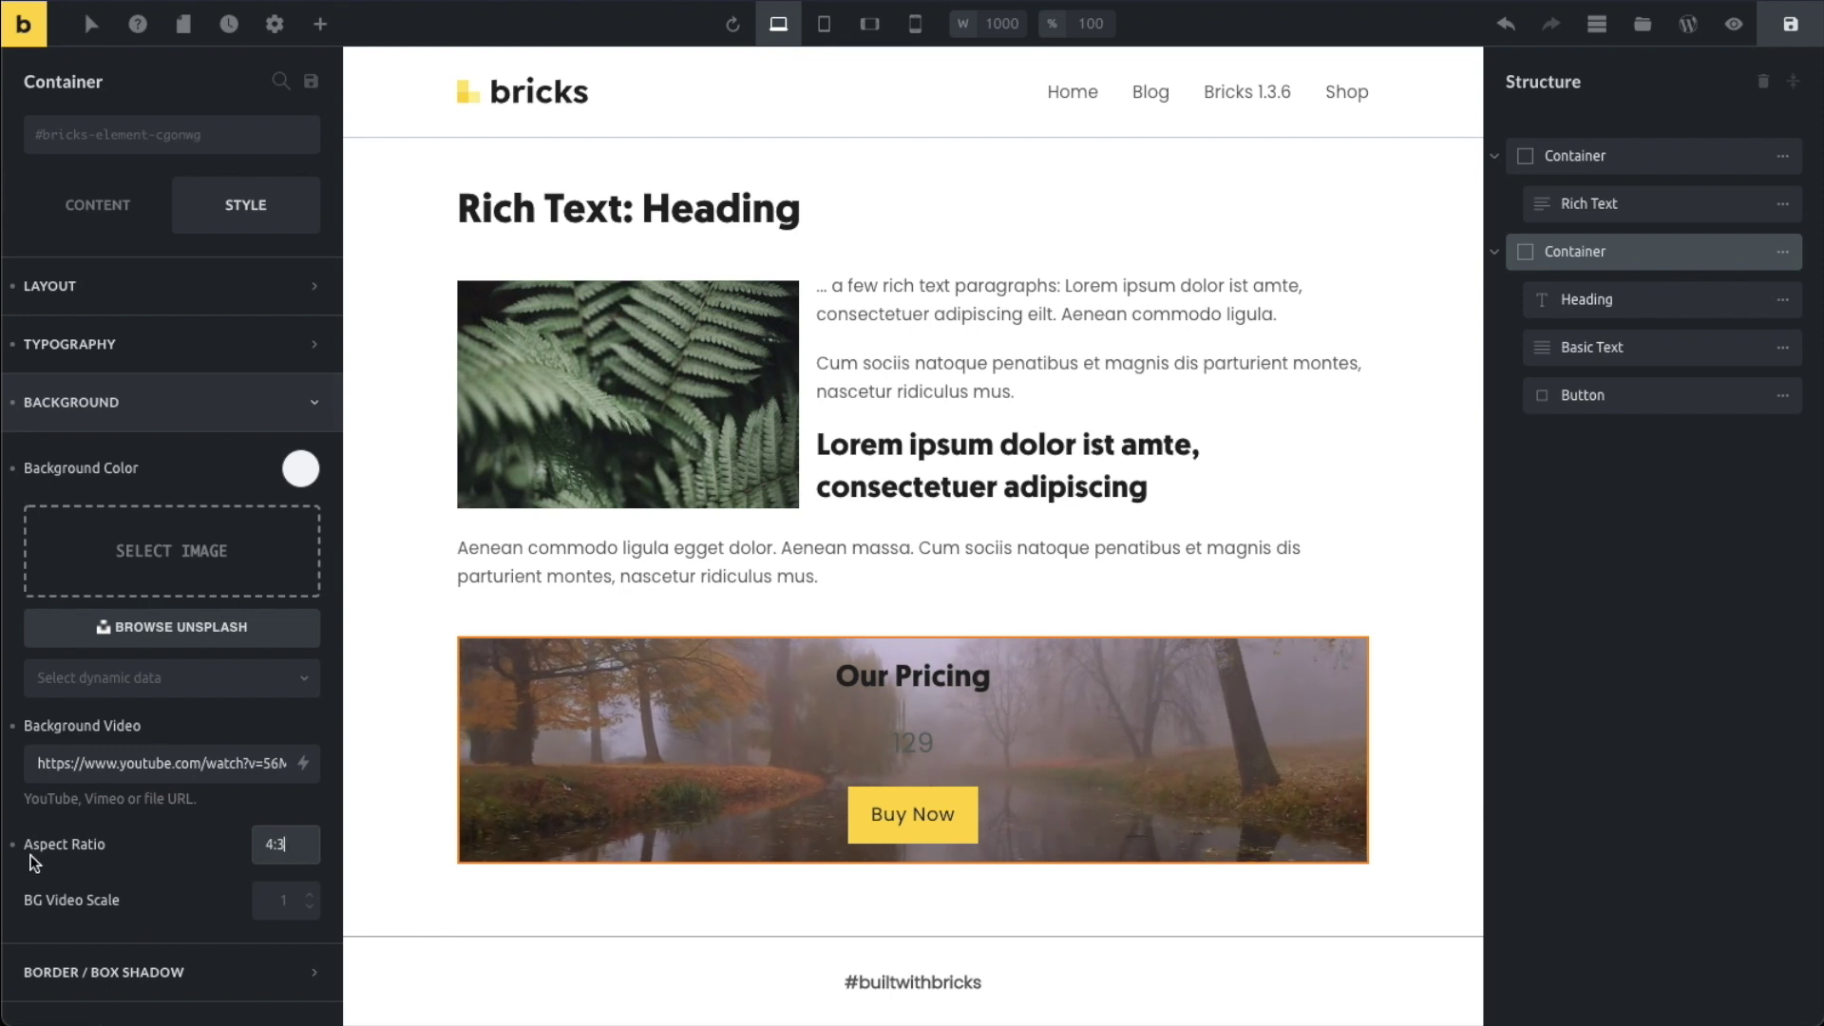
- Clear the aspect ratio, remove the background video and save the page
key("BackSpace")
key("BackSpace")
key("BackSpace")
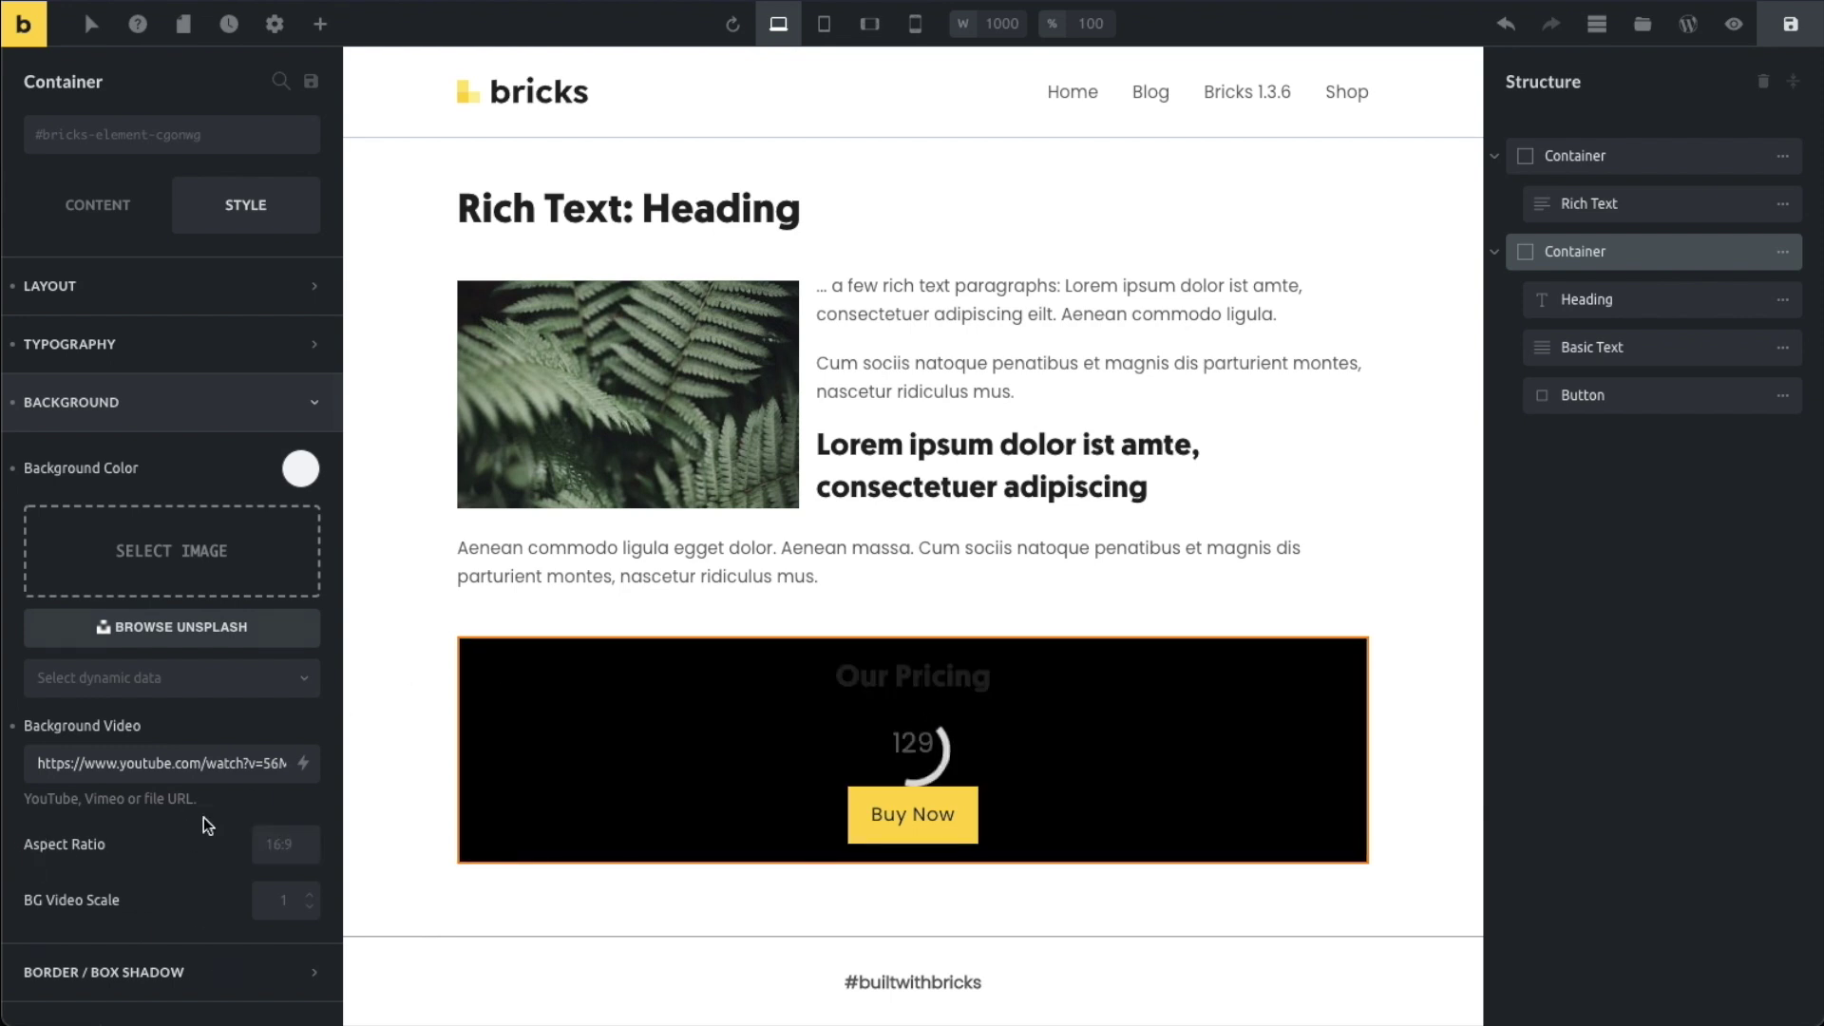
left_click(13, 728)
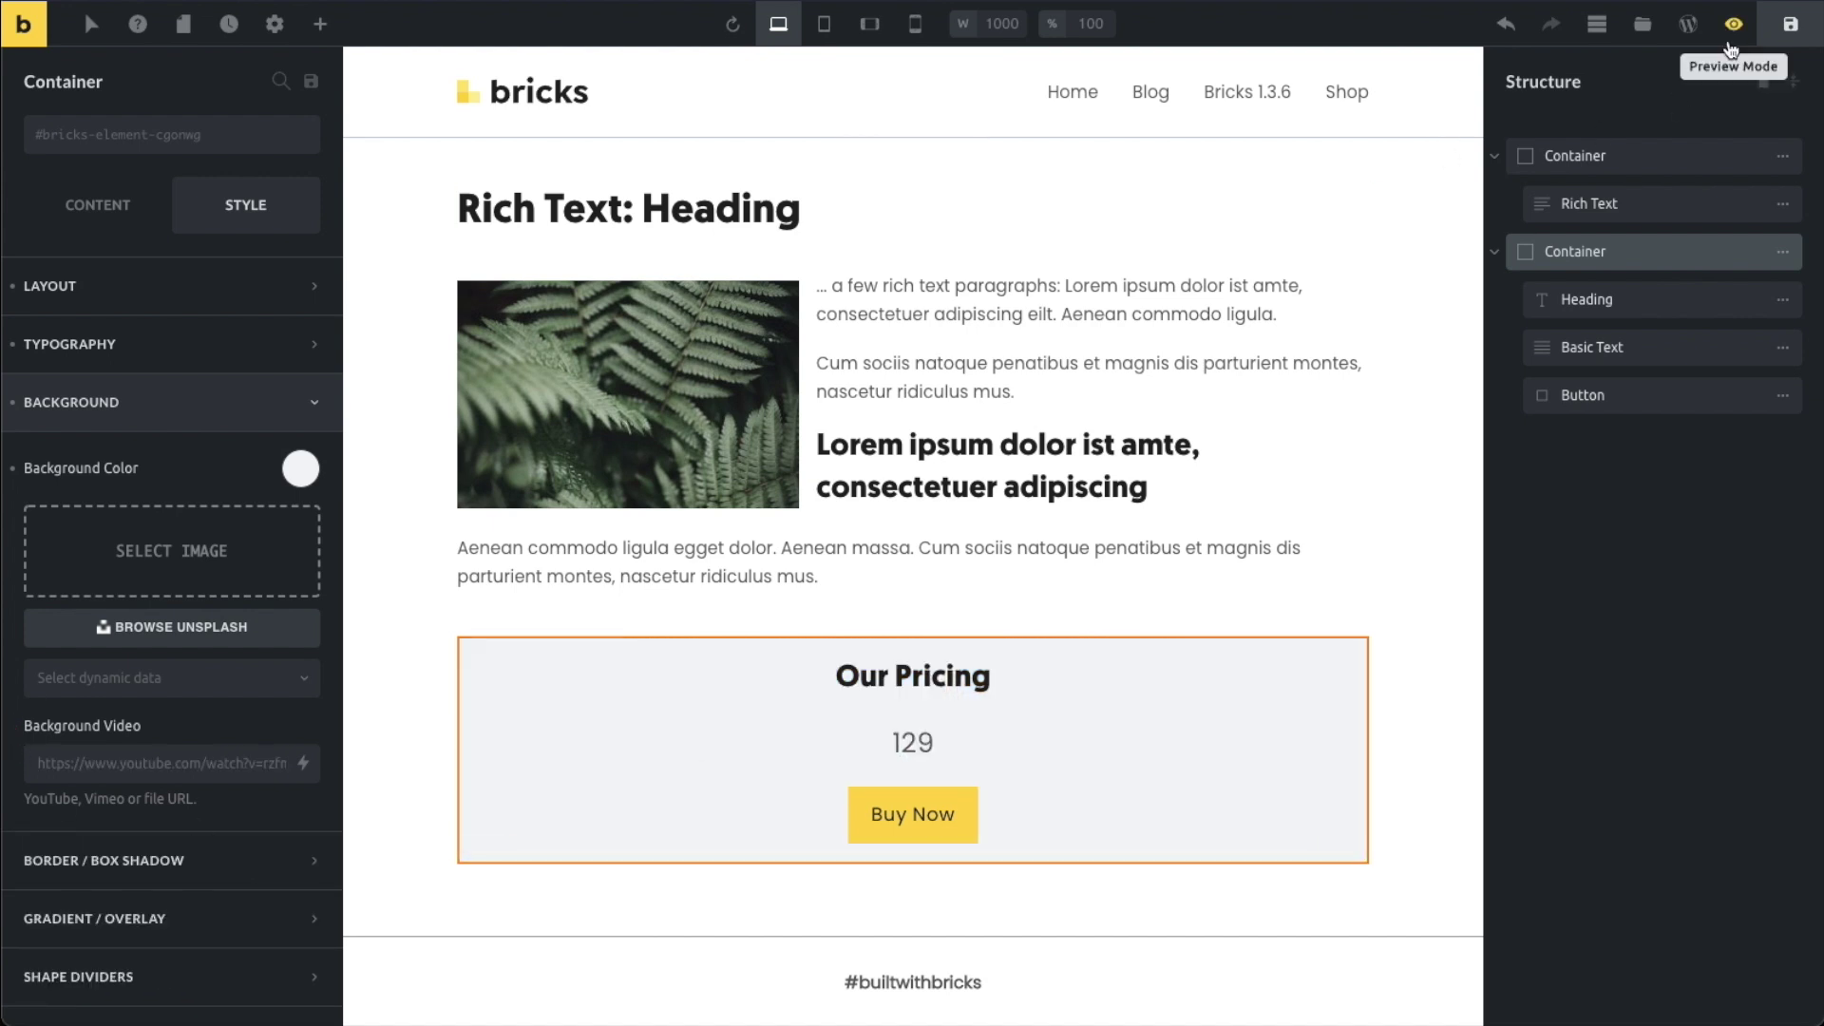
left_click(1789, 26)
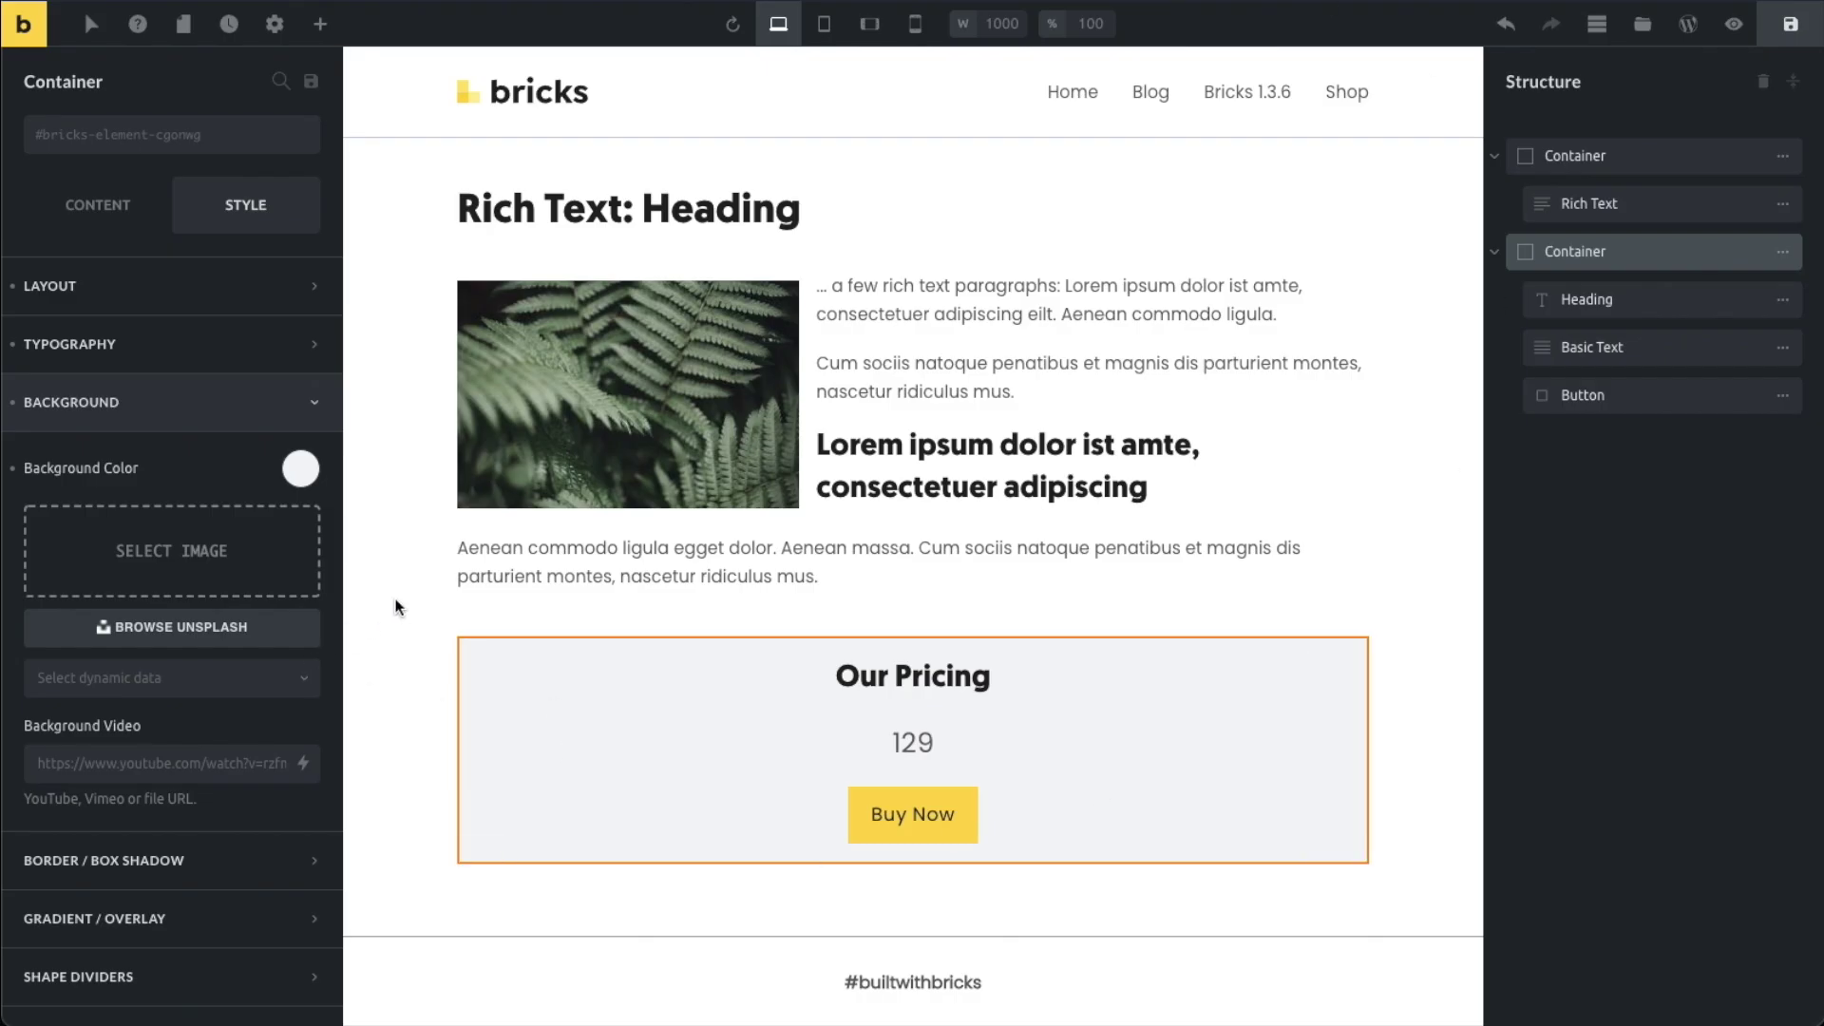
left_click(403, 595)
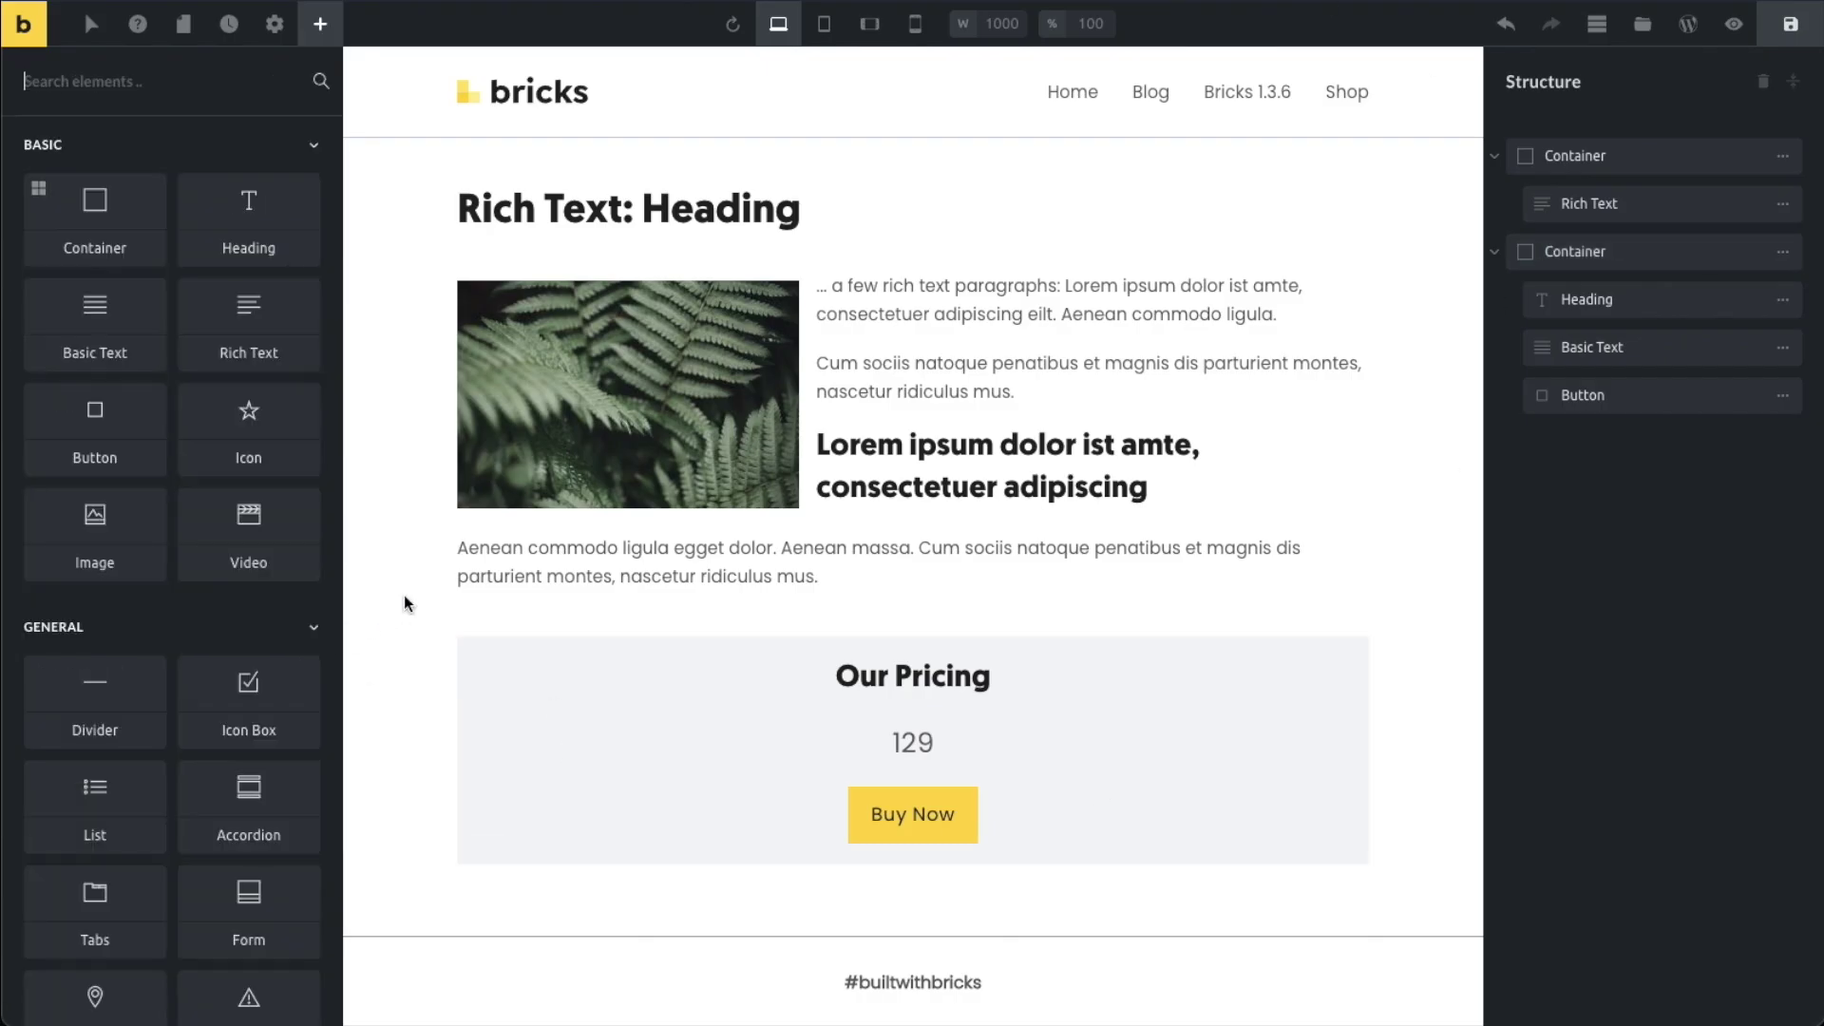
- Create a ::before pseudo-element with $ content on the 129 price text
left_click(923, 740)
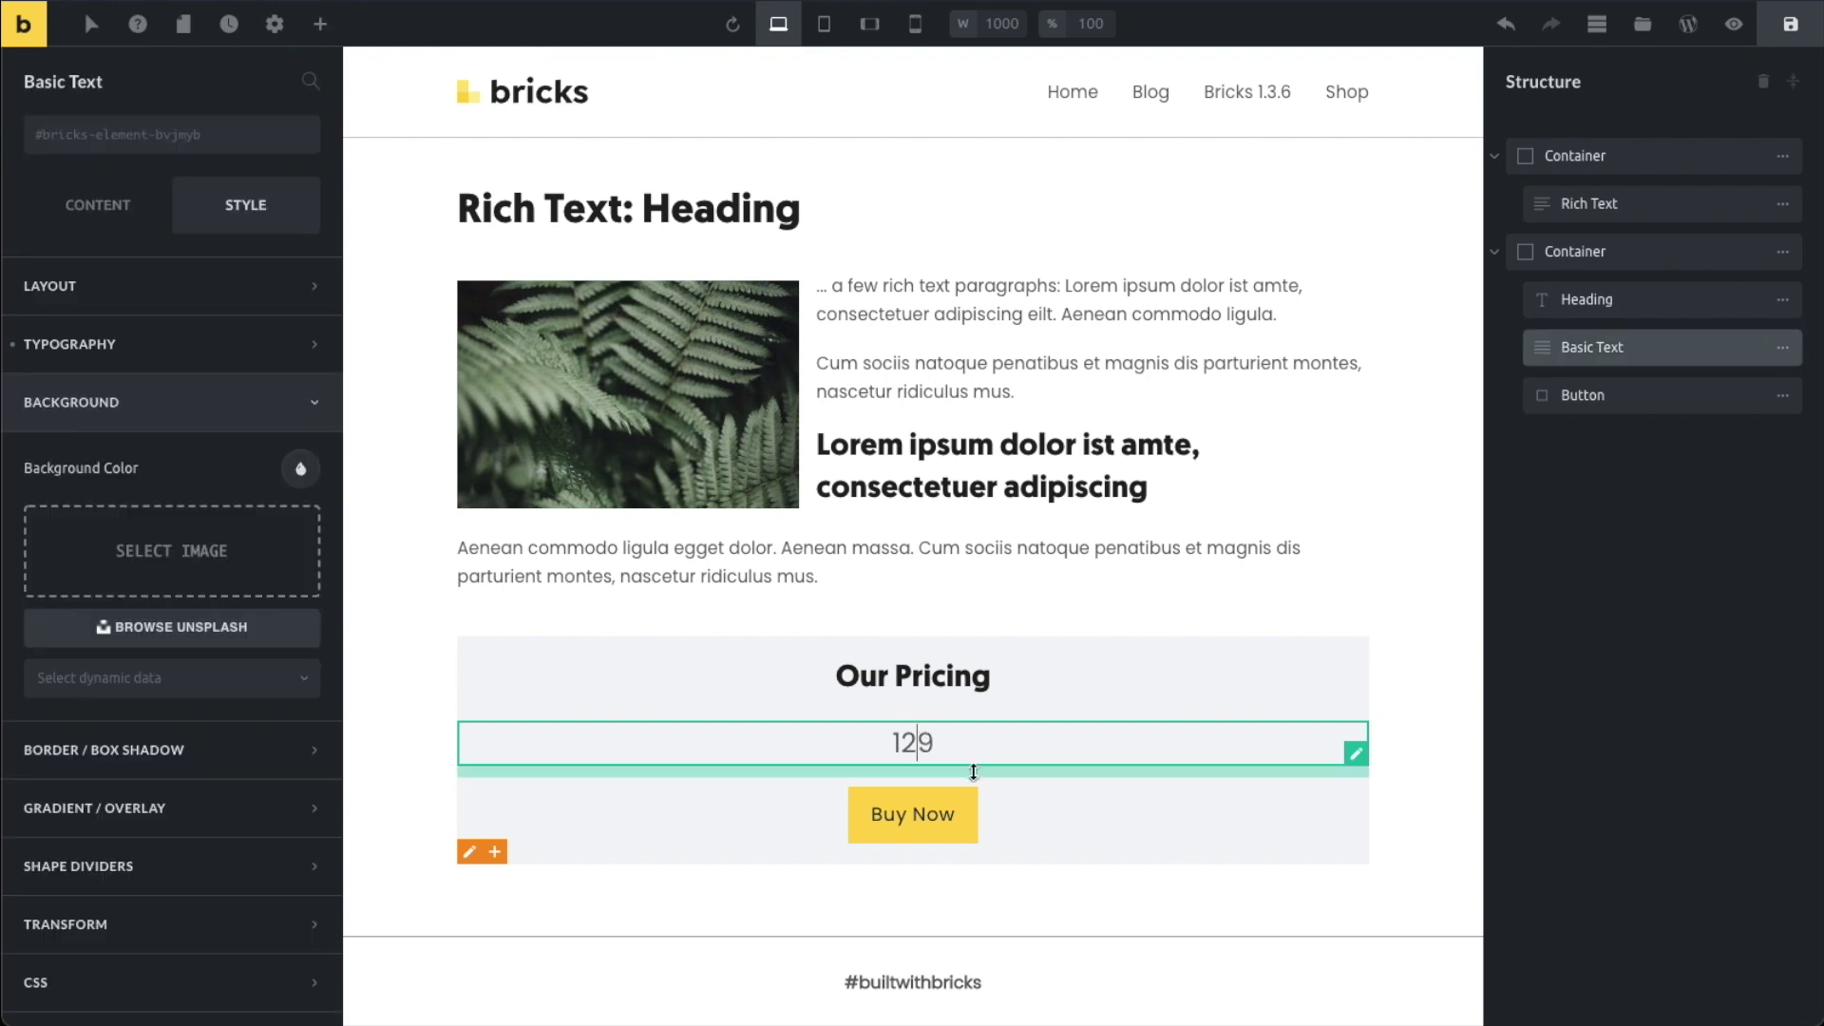
left_click(92, 29)
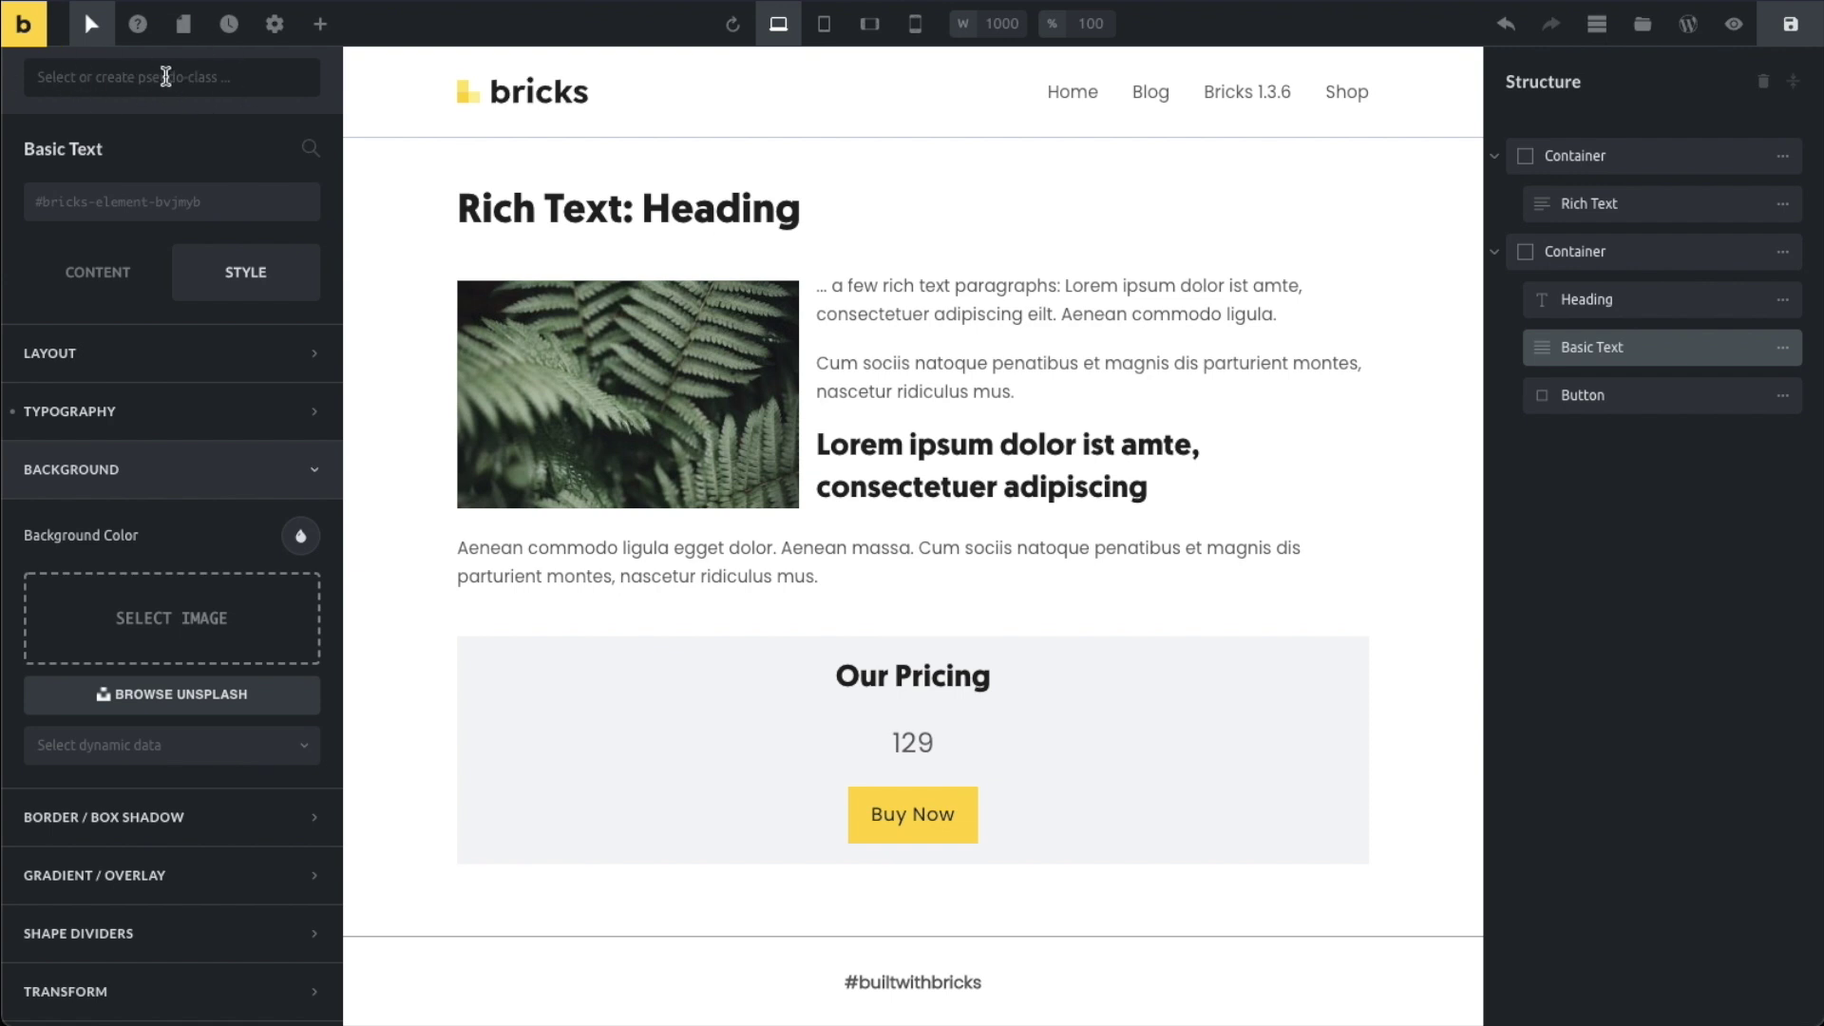
left_click(123, 76)
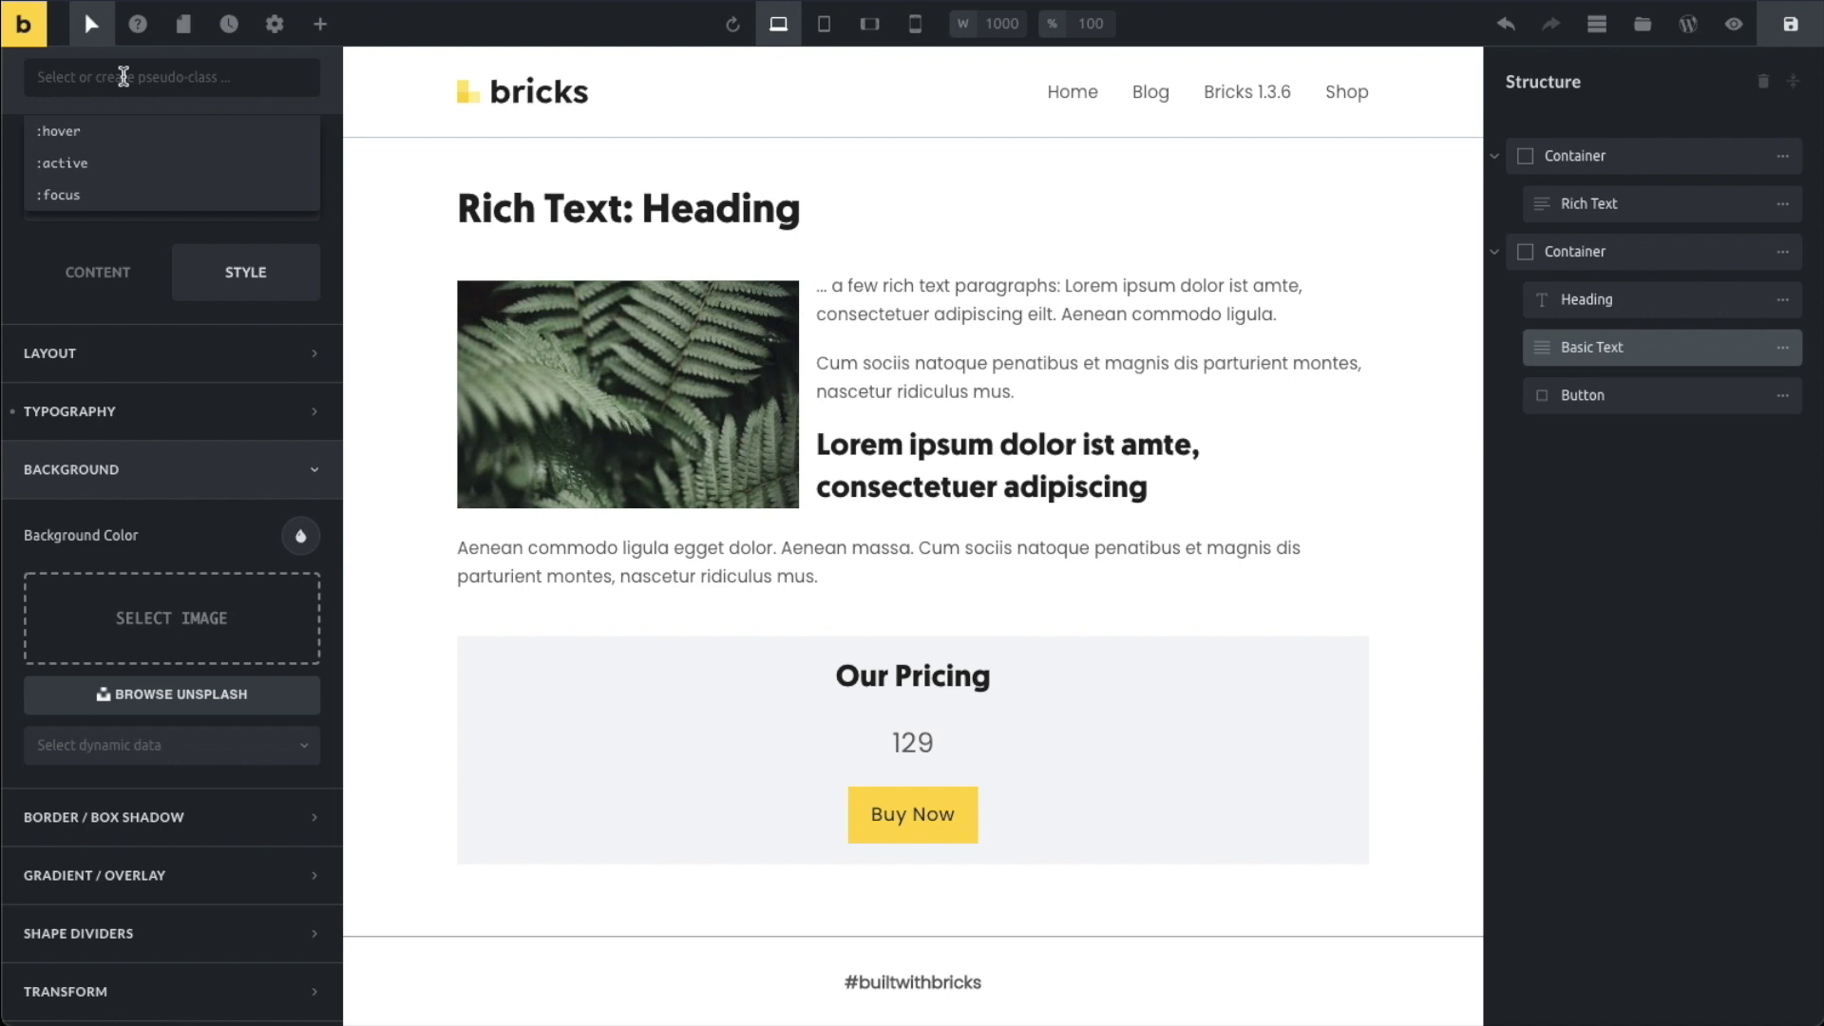
type("::before")
key("Return")
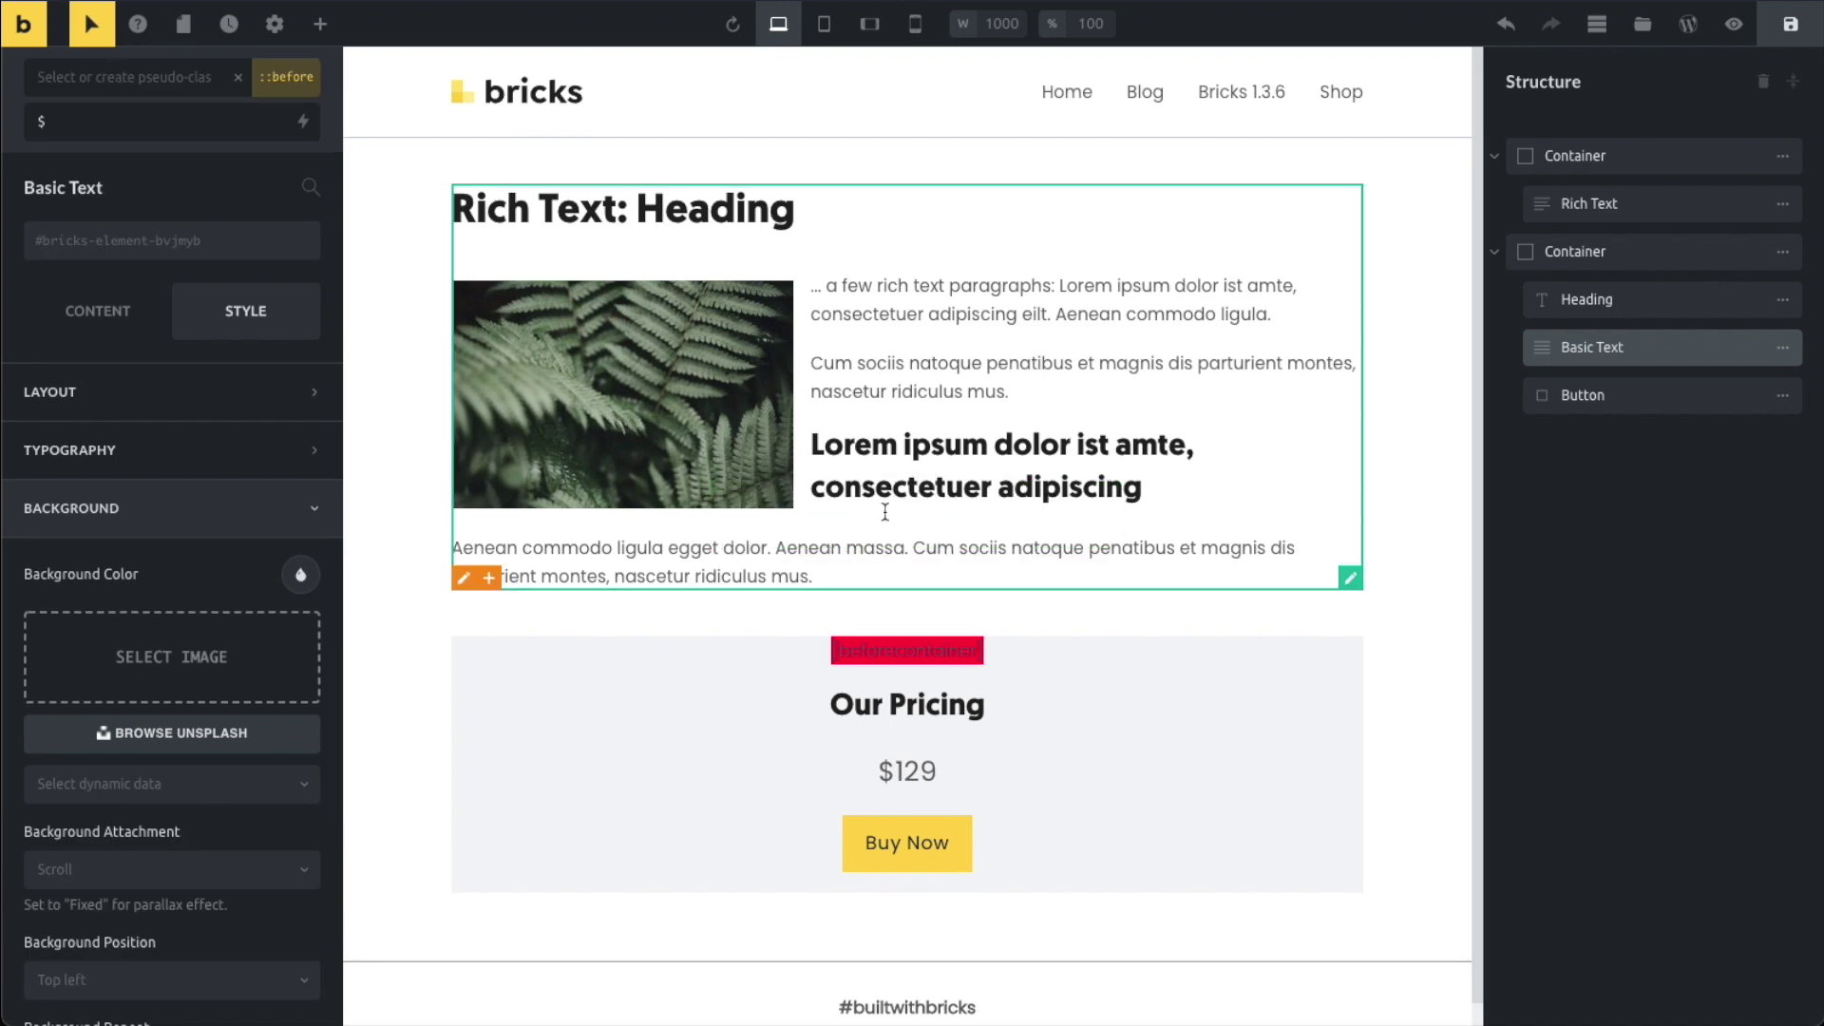
left_click(136, 119)
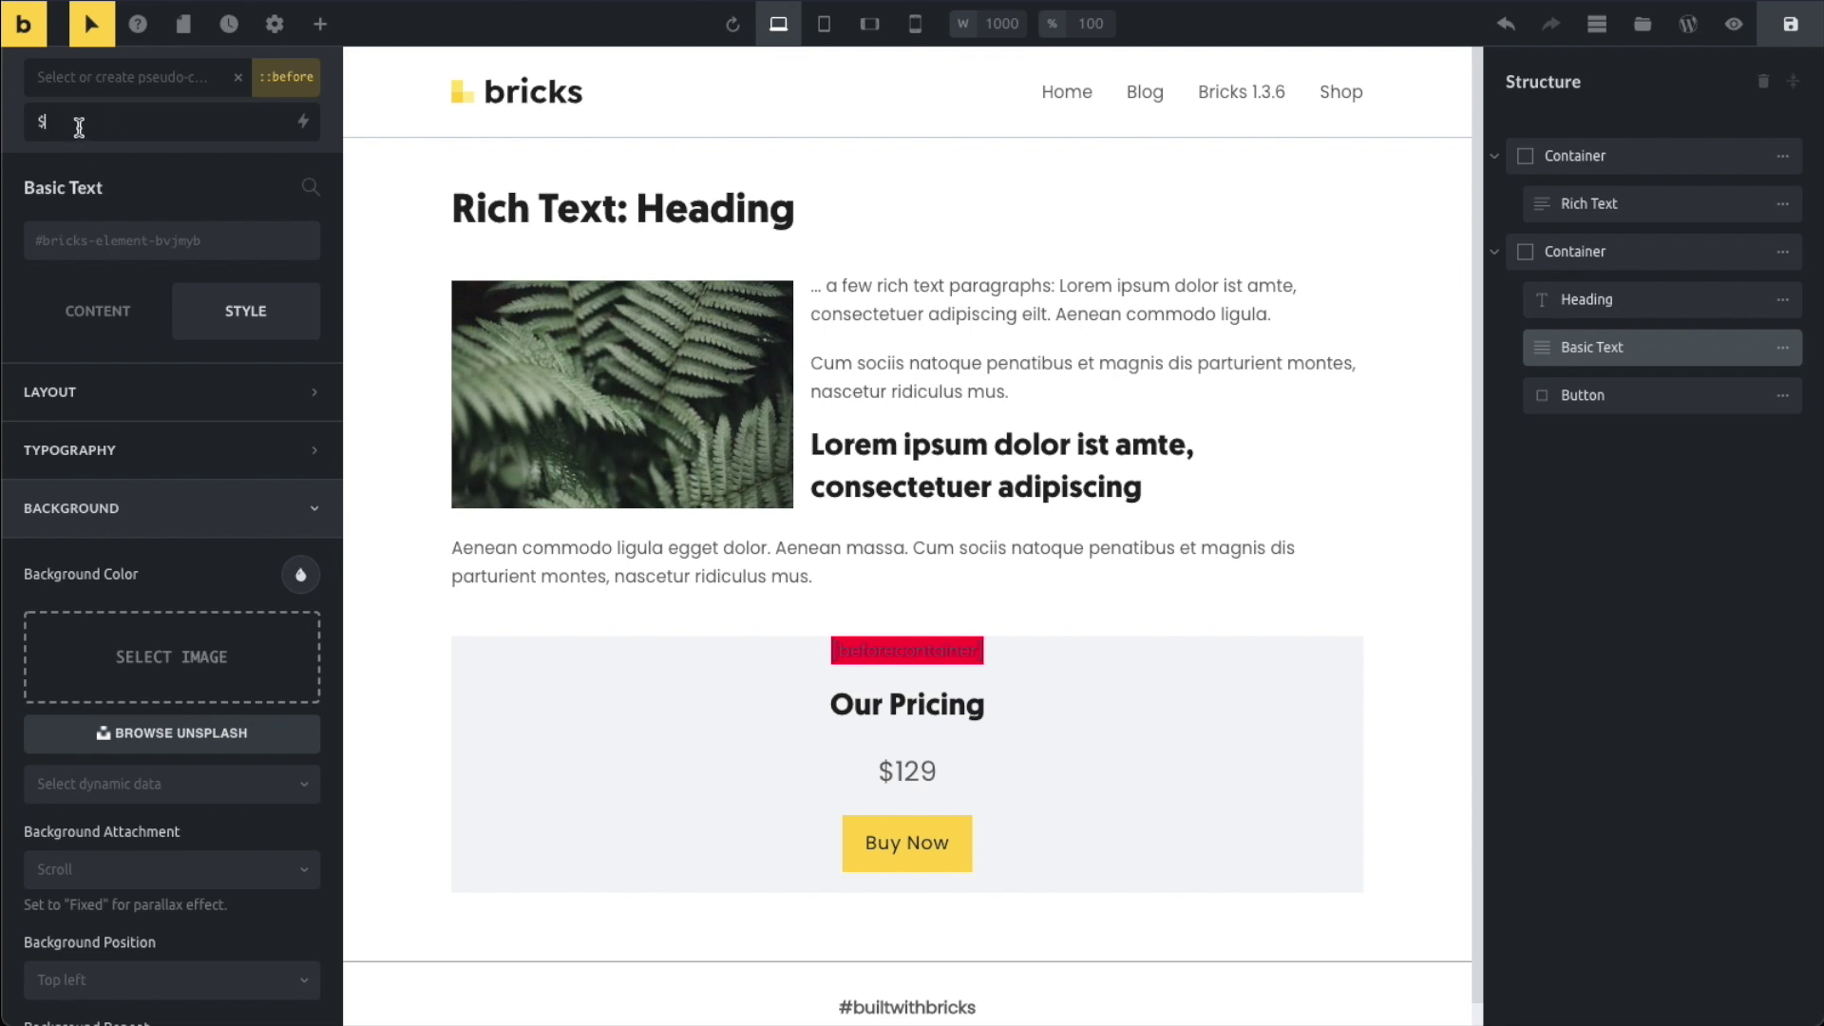
left_click_drag(72, 123, 19, 126)
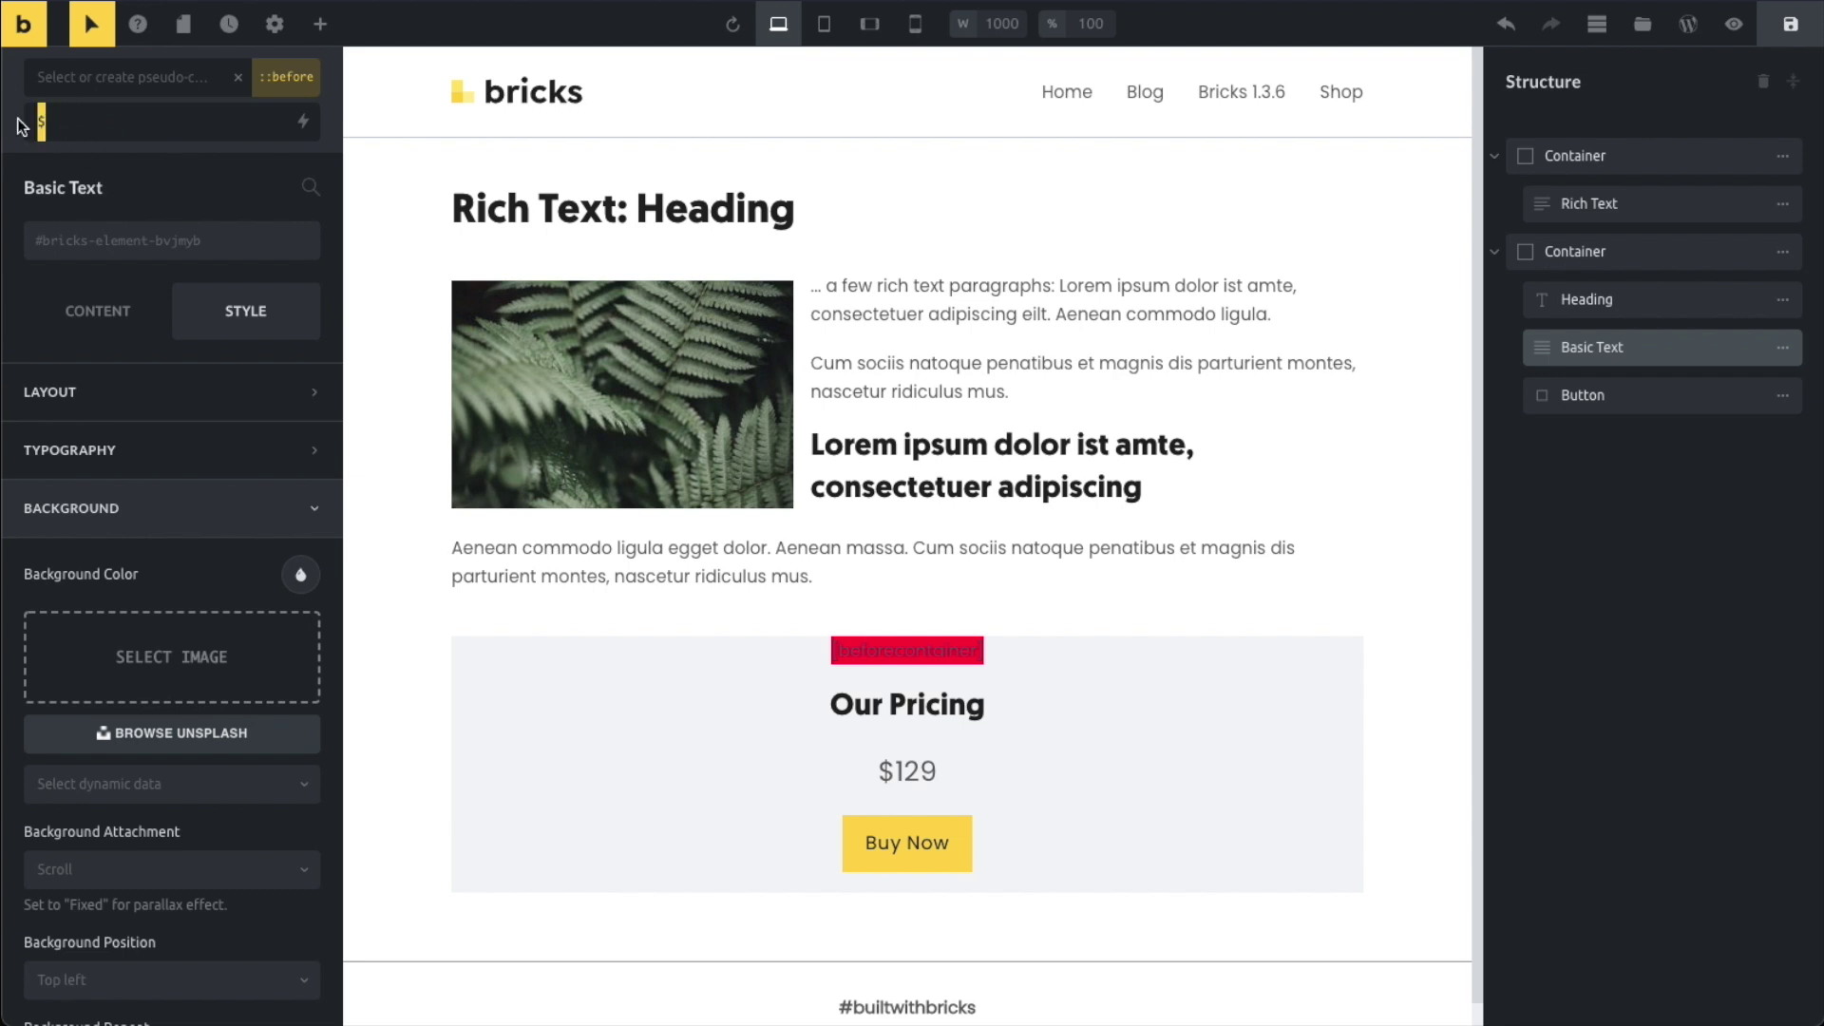
left_click(81, 125)
- Make the ::before $ red (#ff003b) with font size 18 px
left_click(197, 507)
left_click(194, 465)
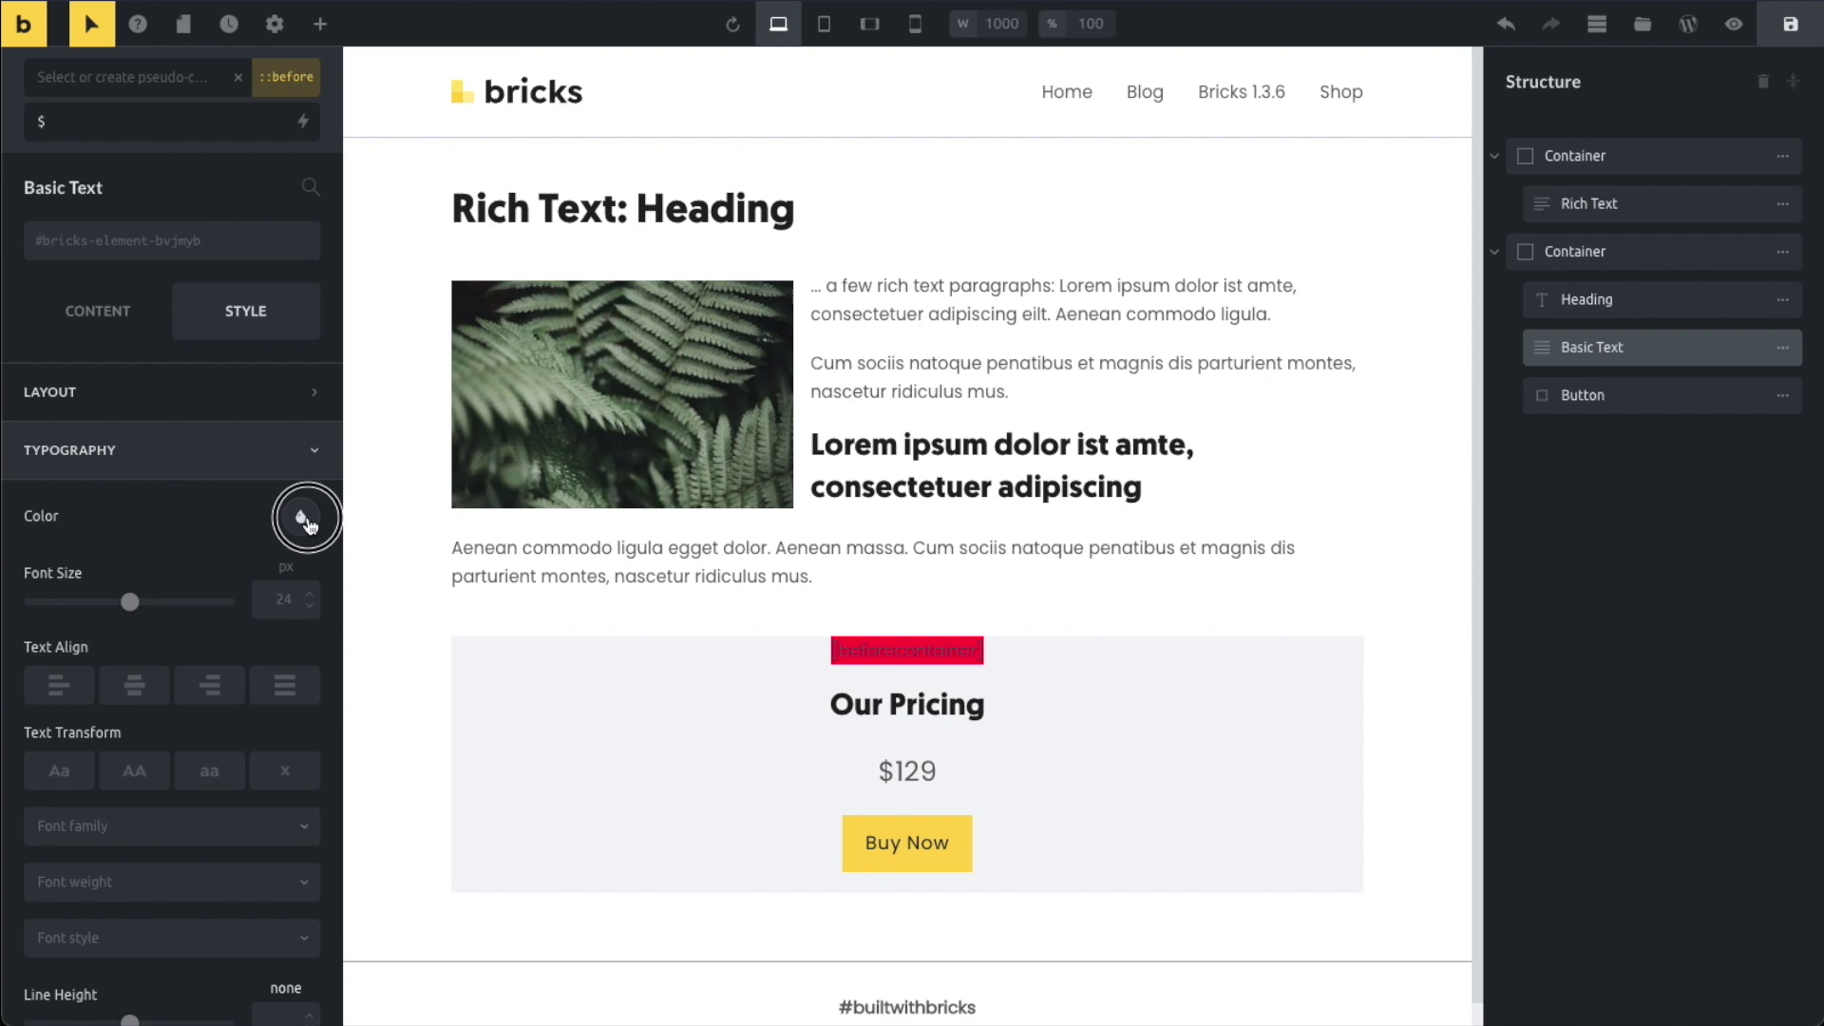
left_click(302, 518)
scroll(85, 910, "down", 2)
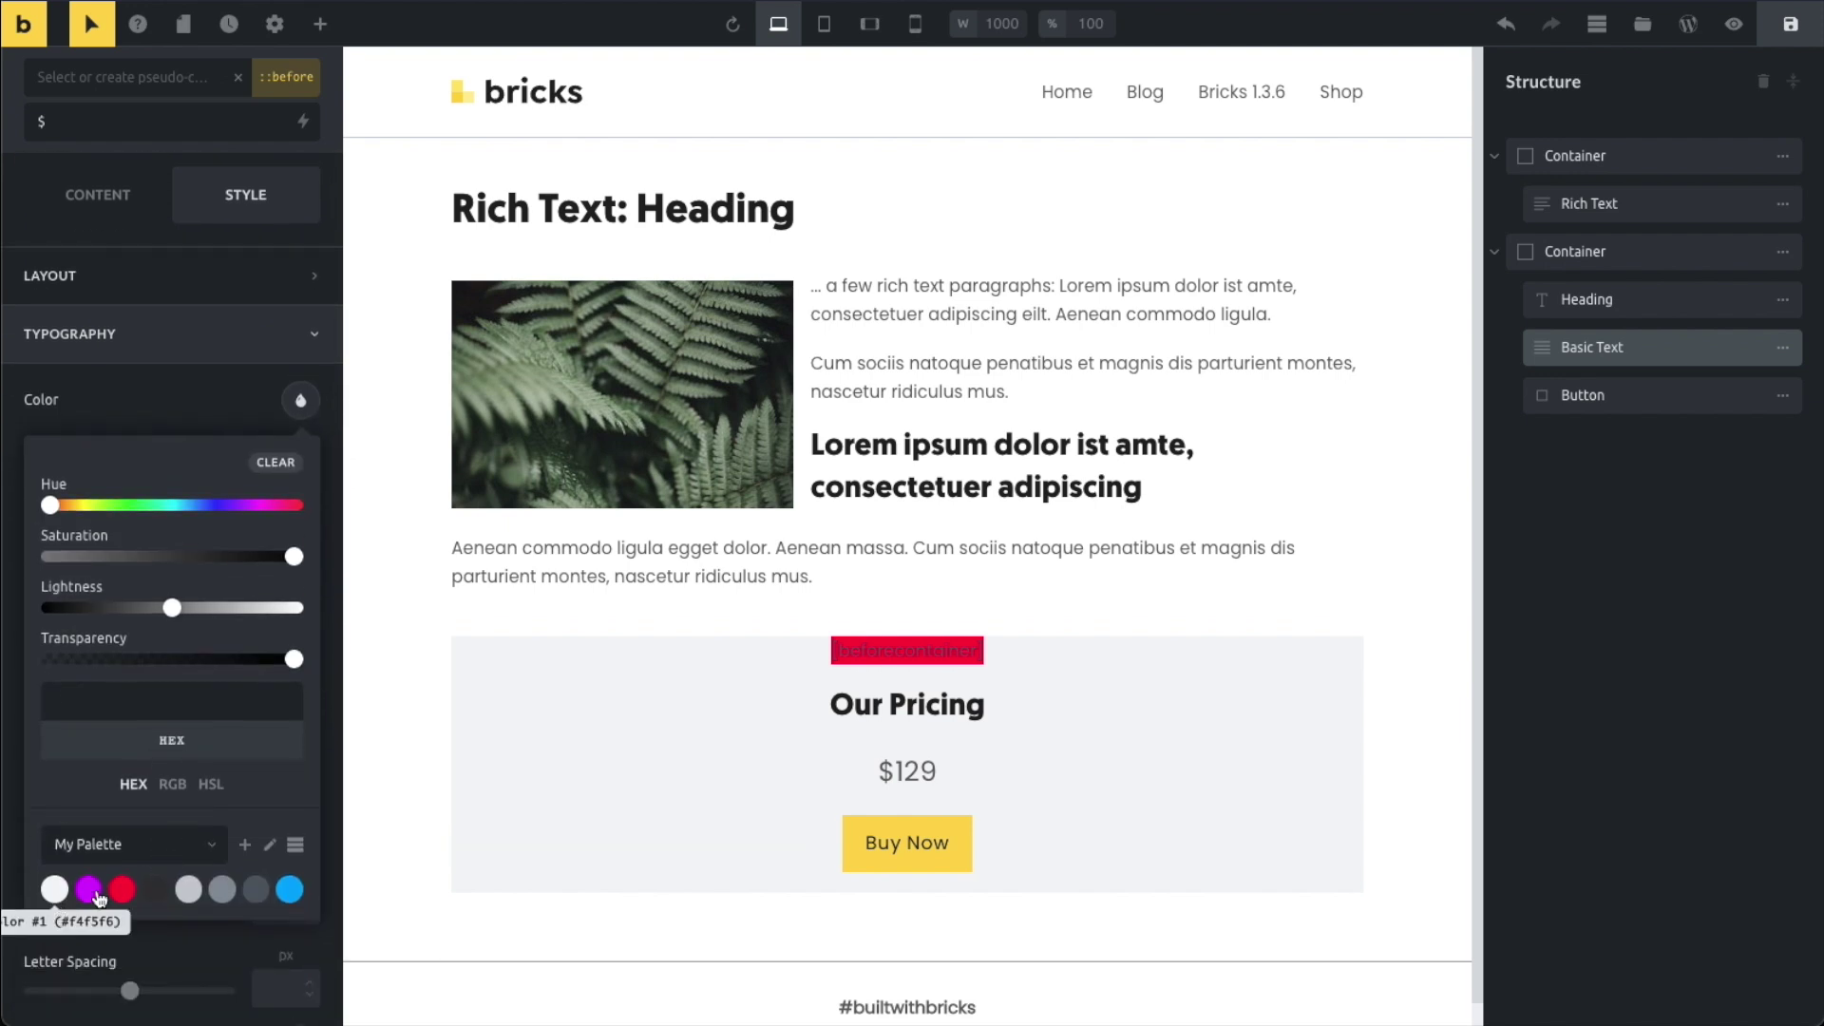
left_click(120, 895)
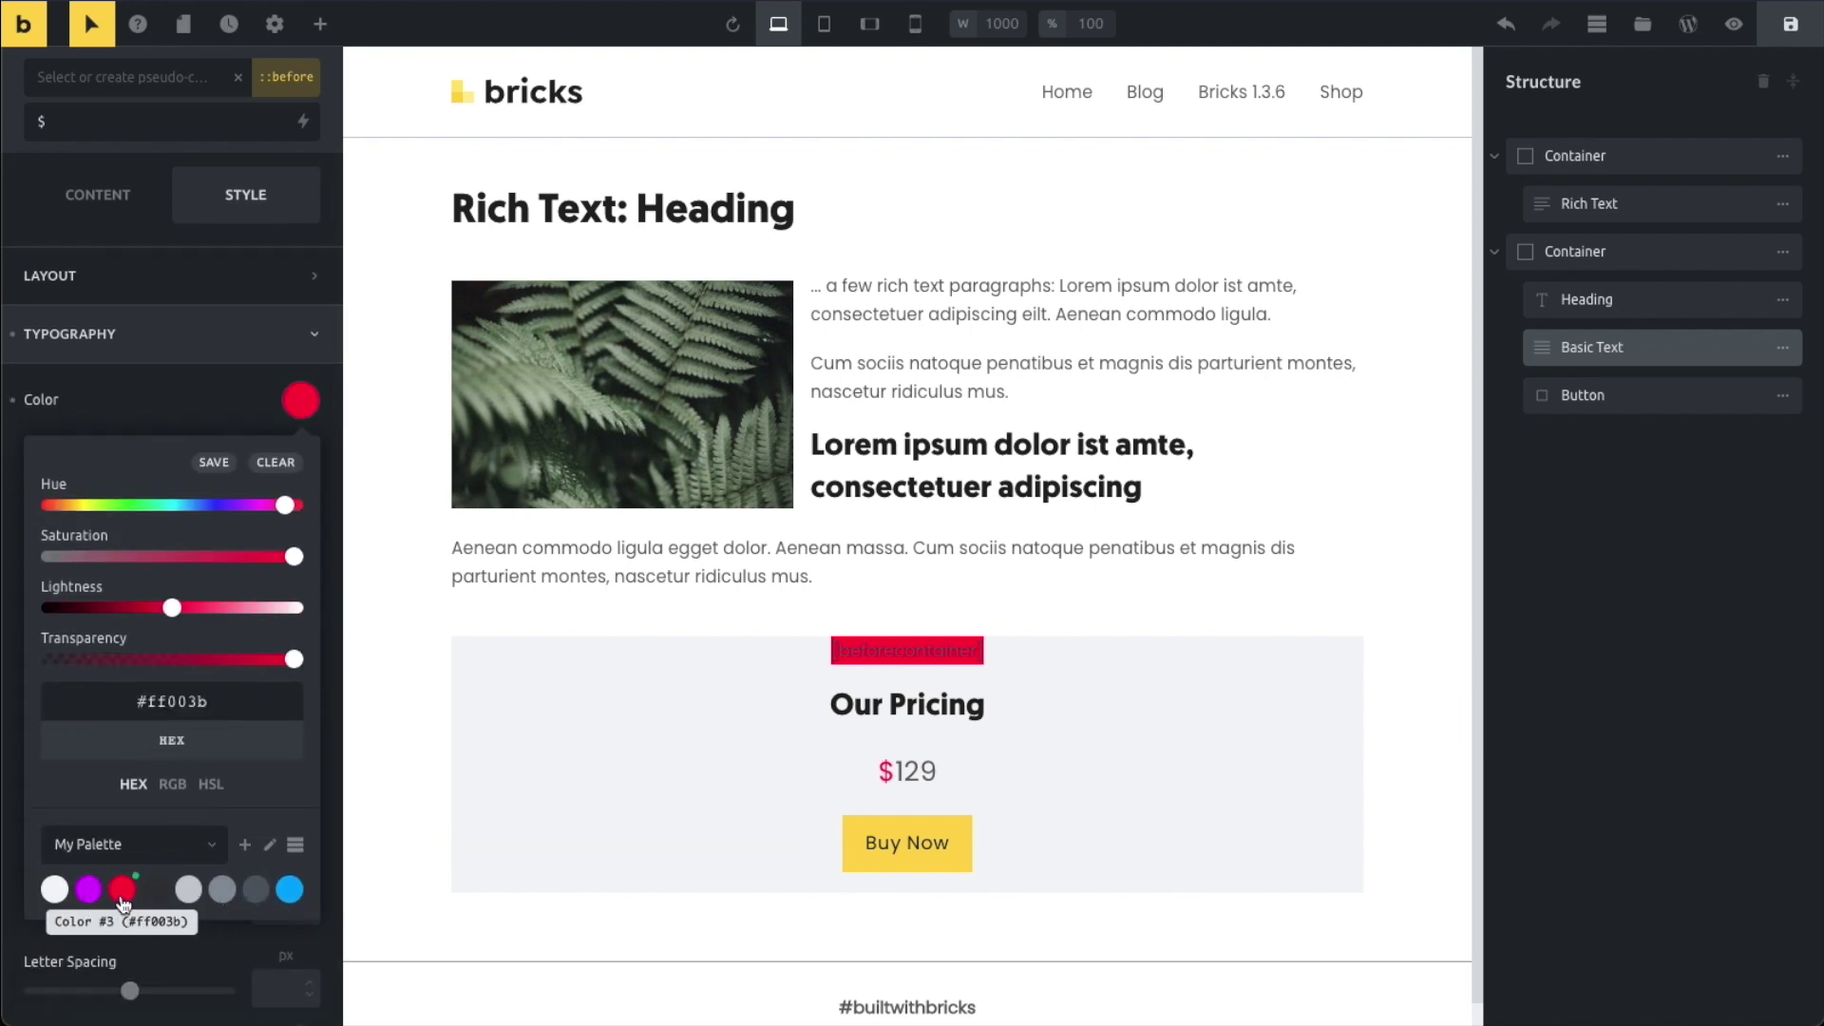
left_click(284, 397)
left_click(284, 482)
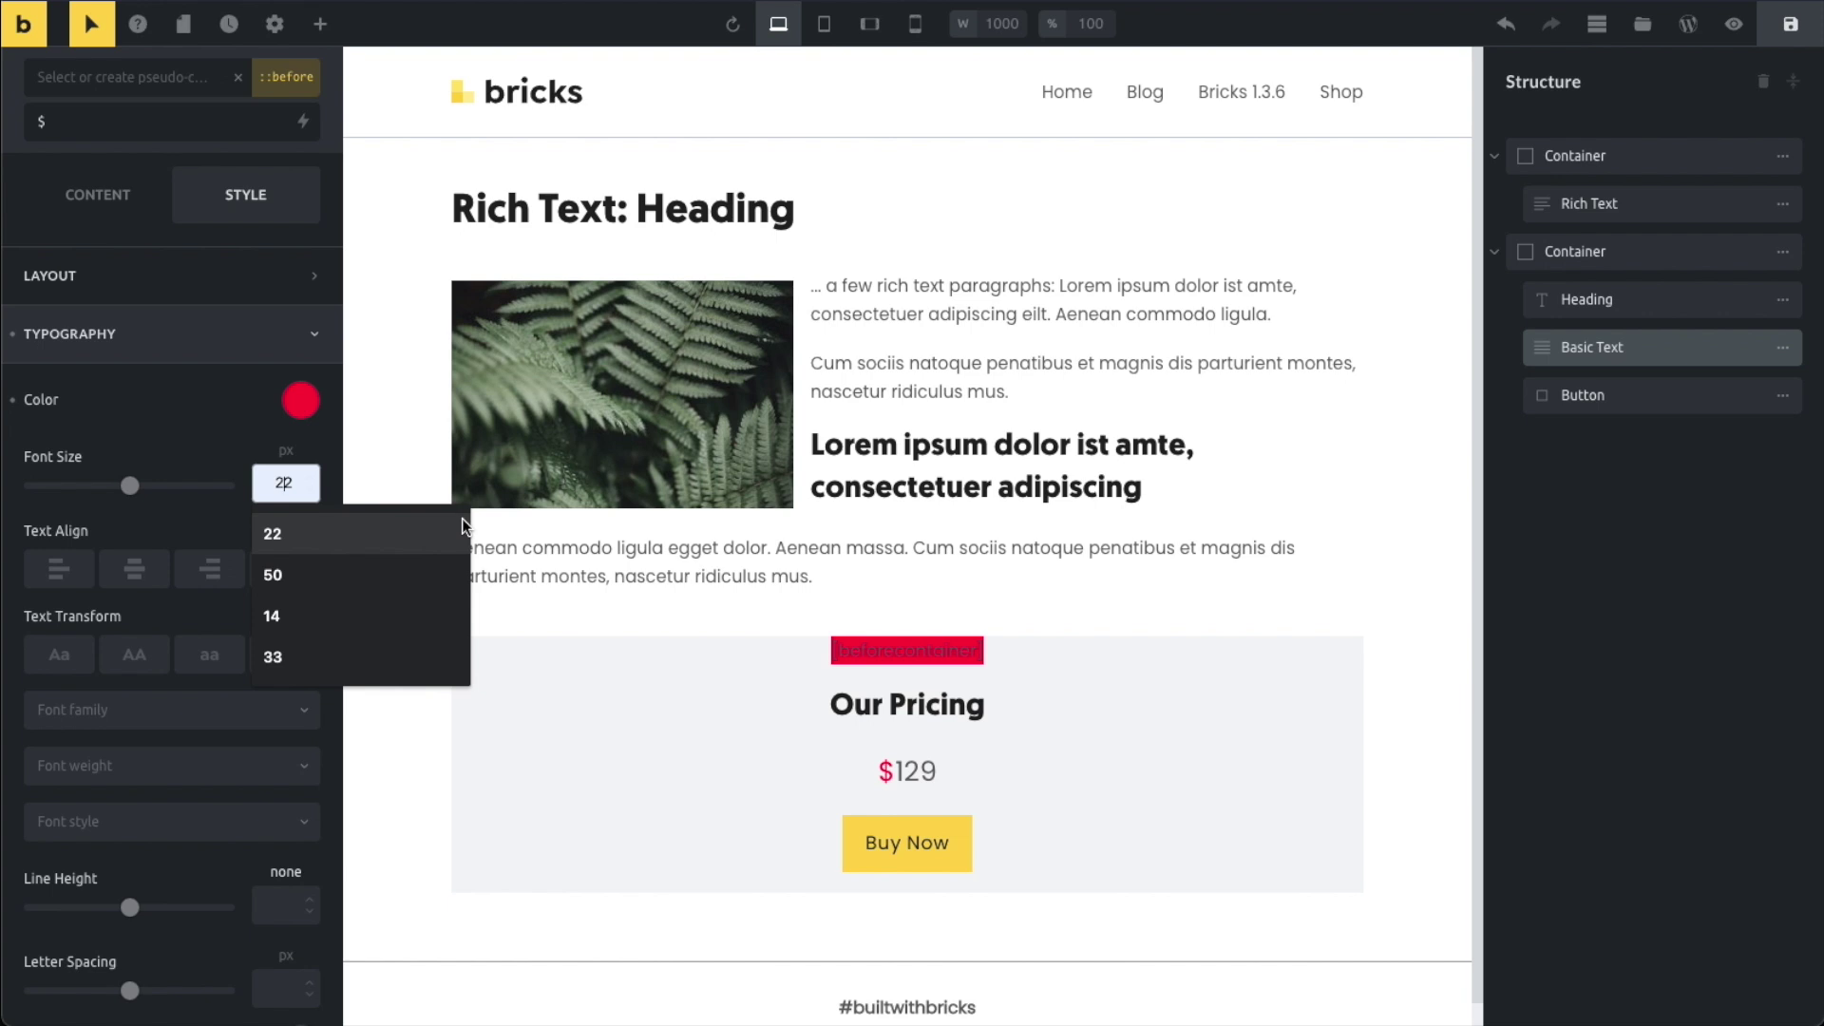
key("ctrl+a")
type("18")
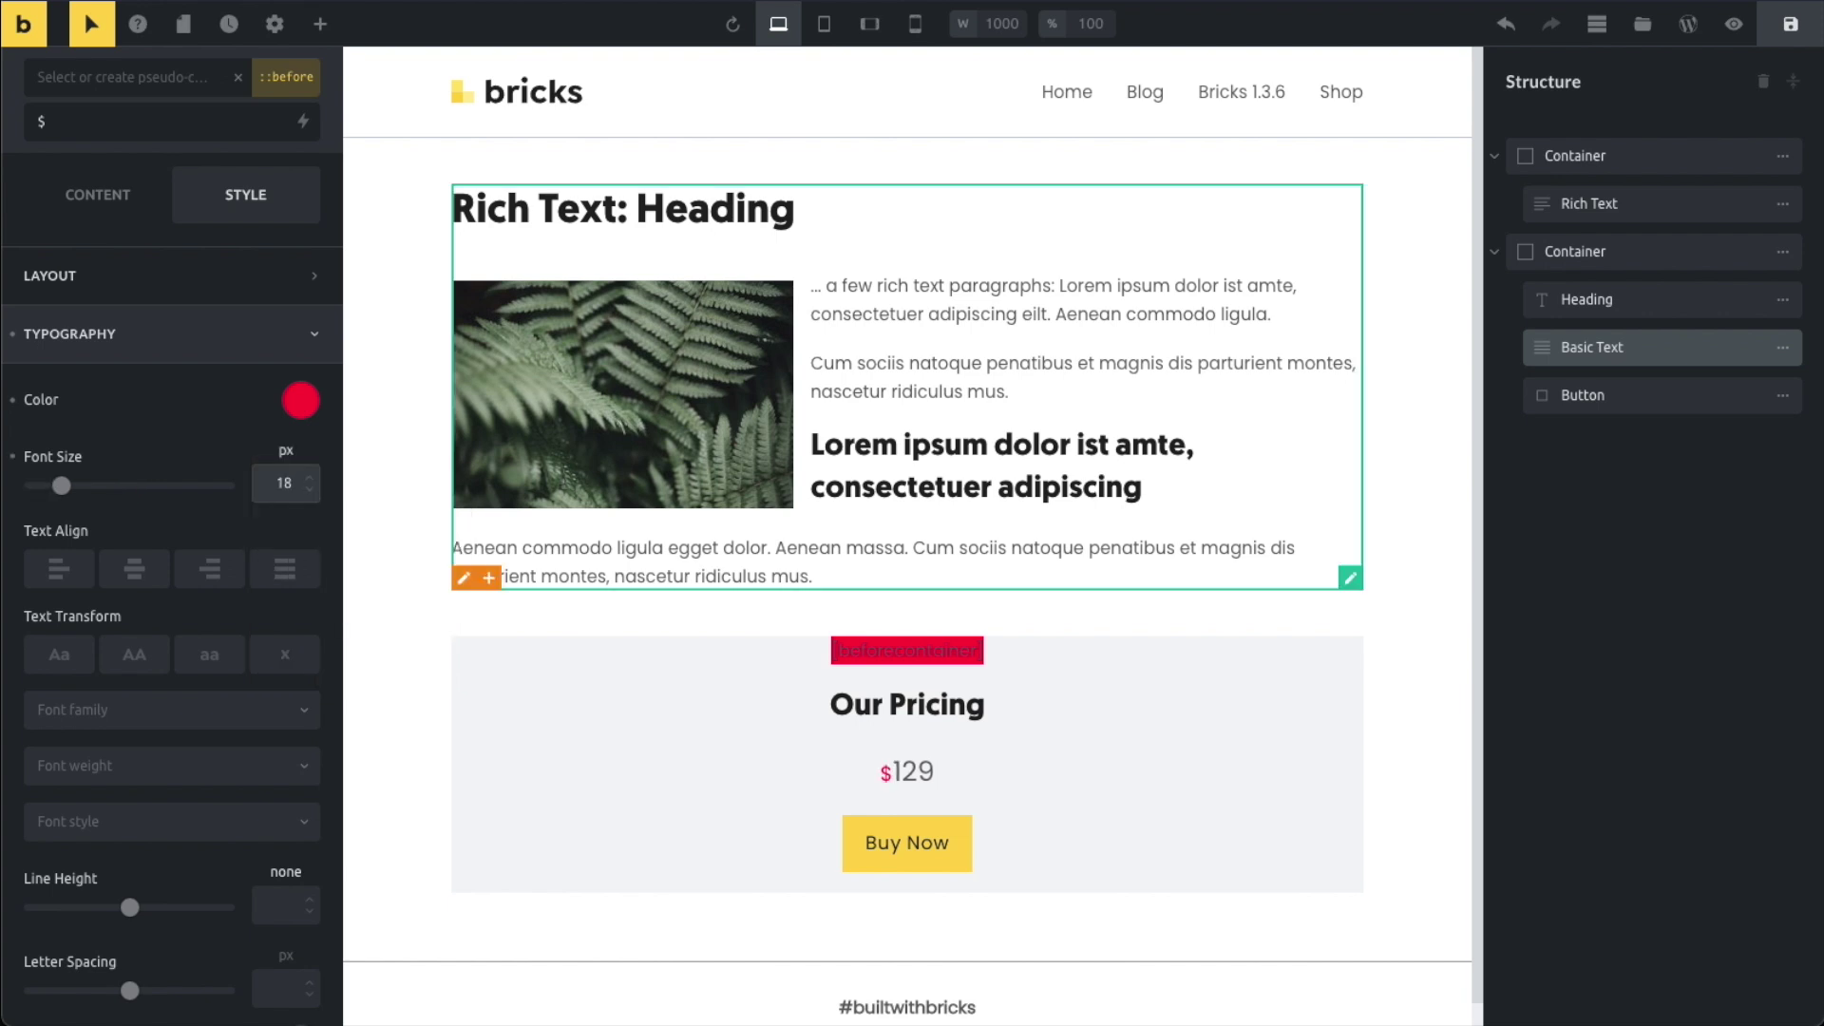
left_click(181, 346)
left_click(142, 76)
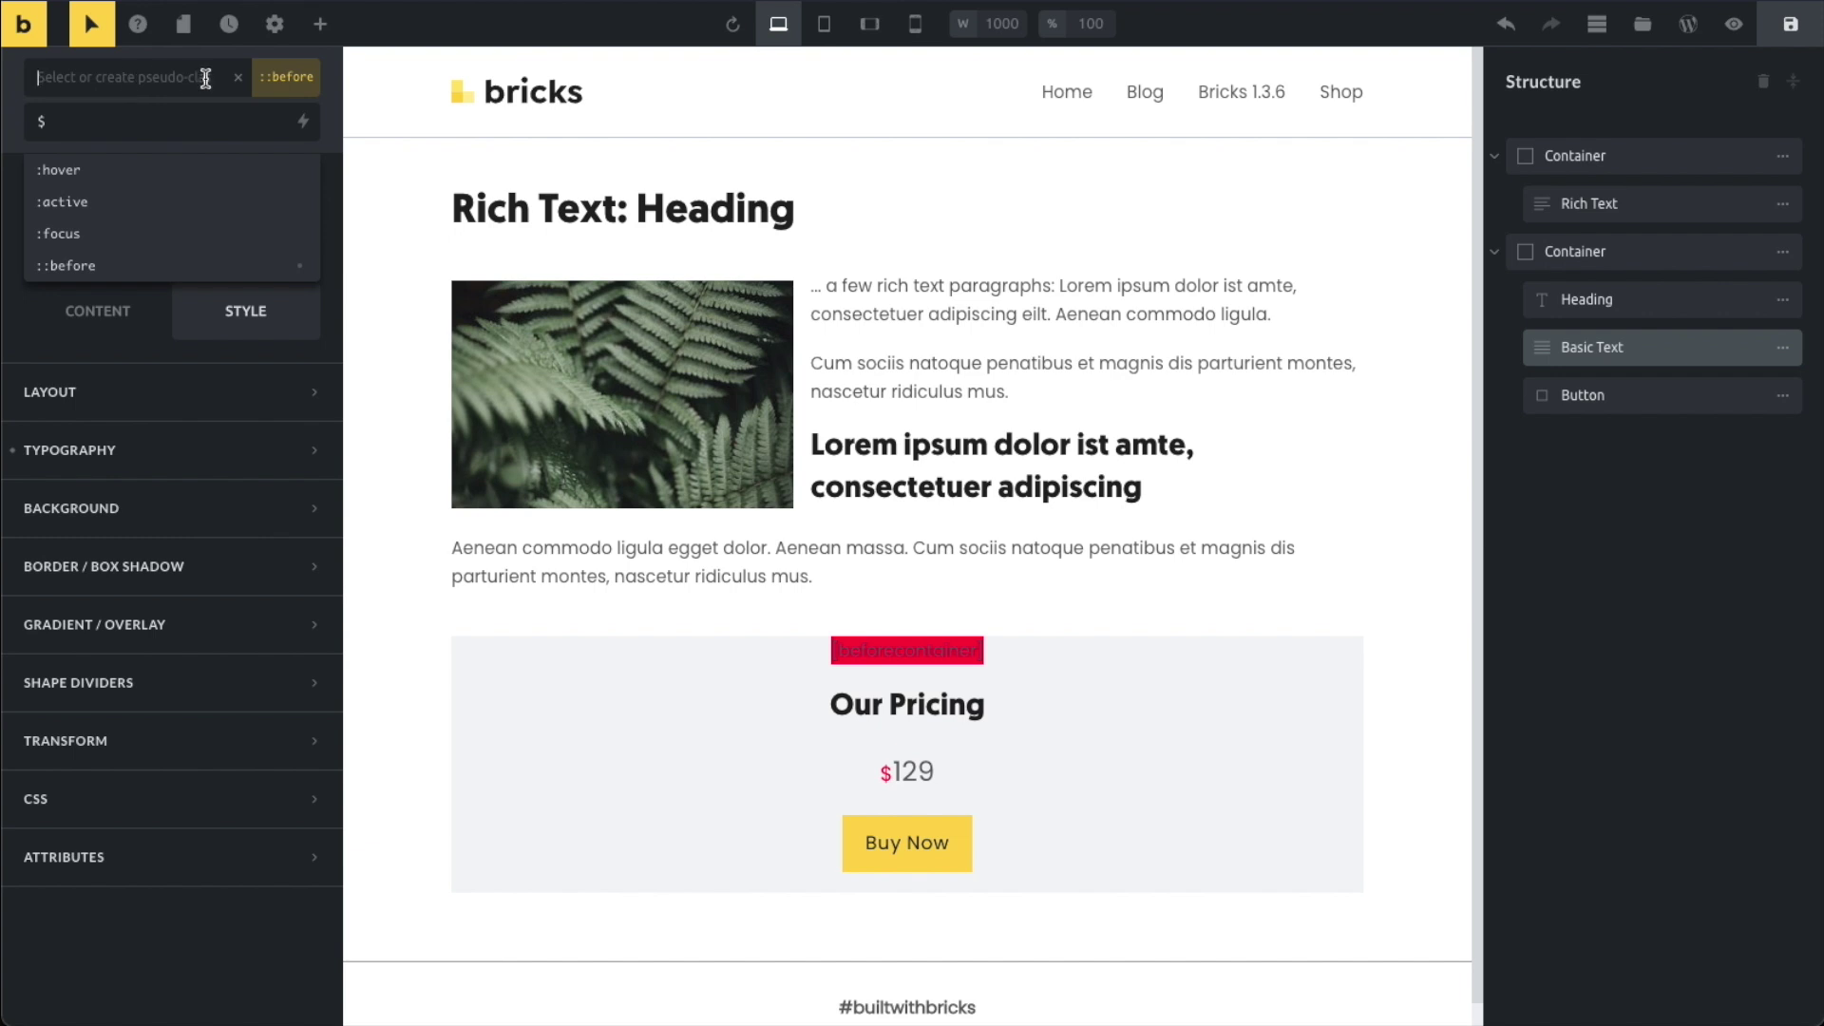
- Add an ::after pseudo-element with /per month content at font size 18 px
type("::after")
key("Return")
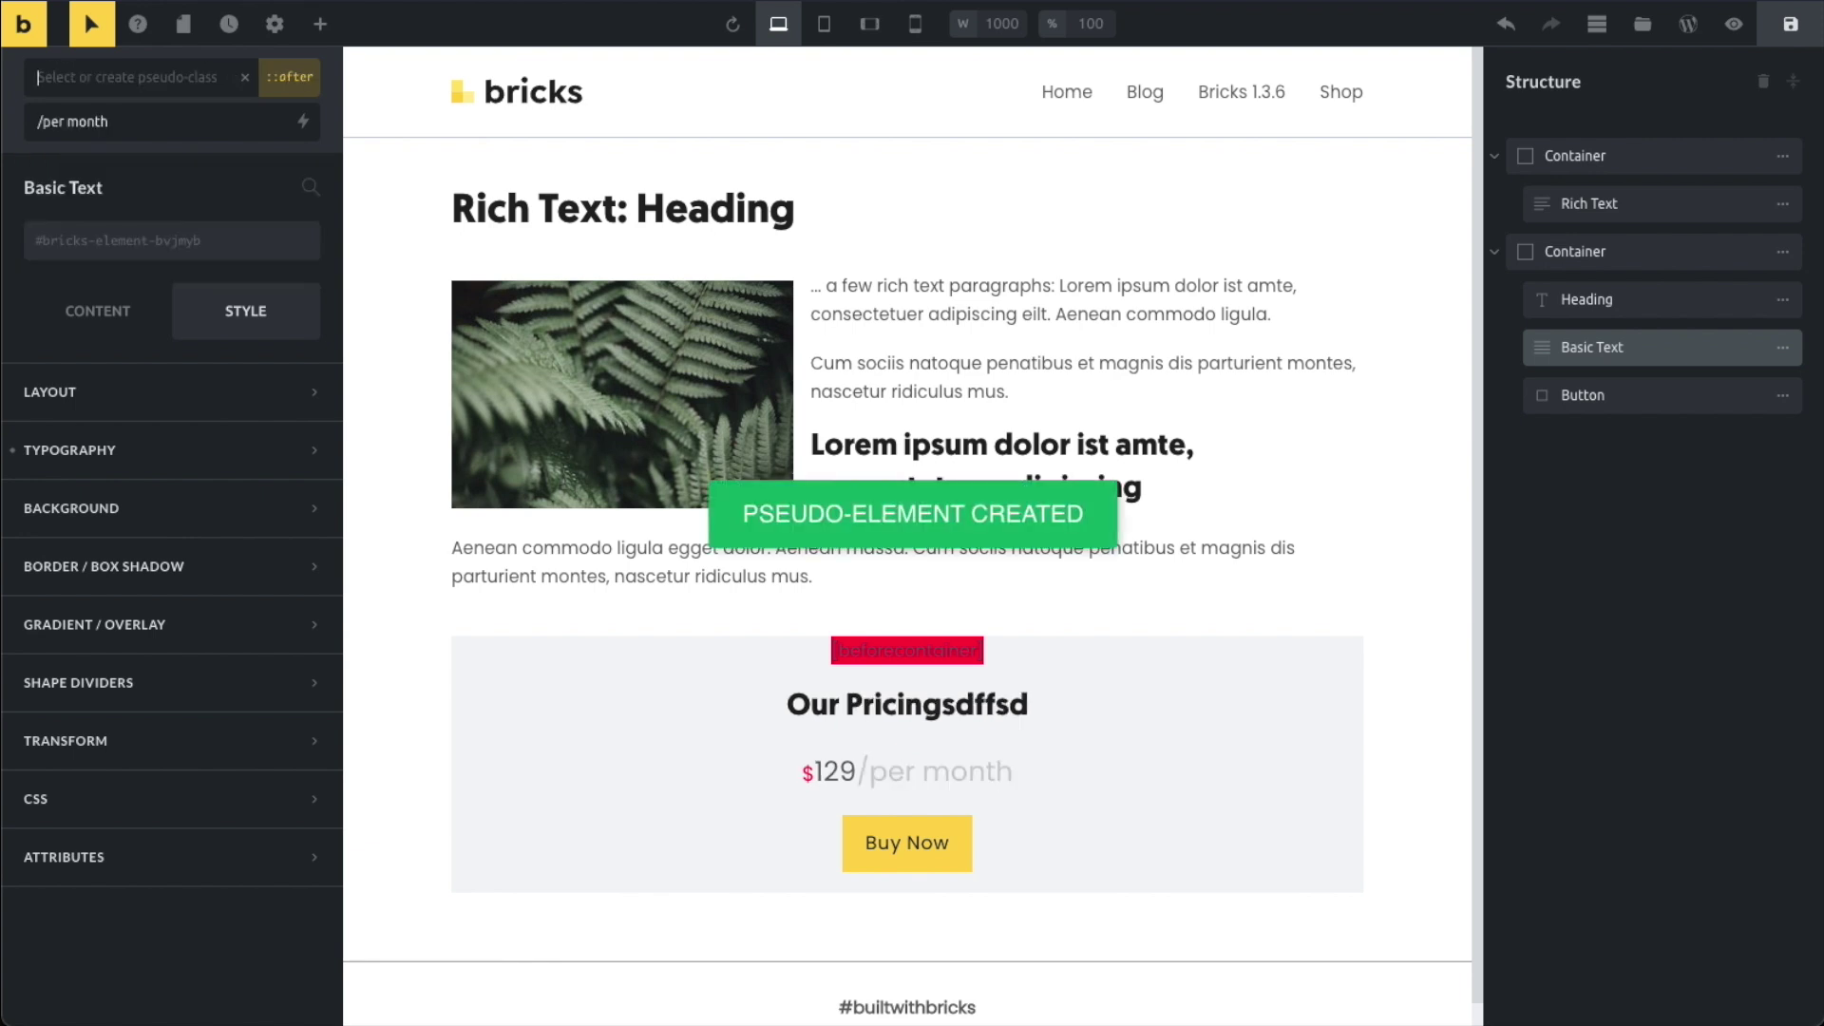
left_click(226, 139)
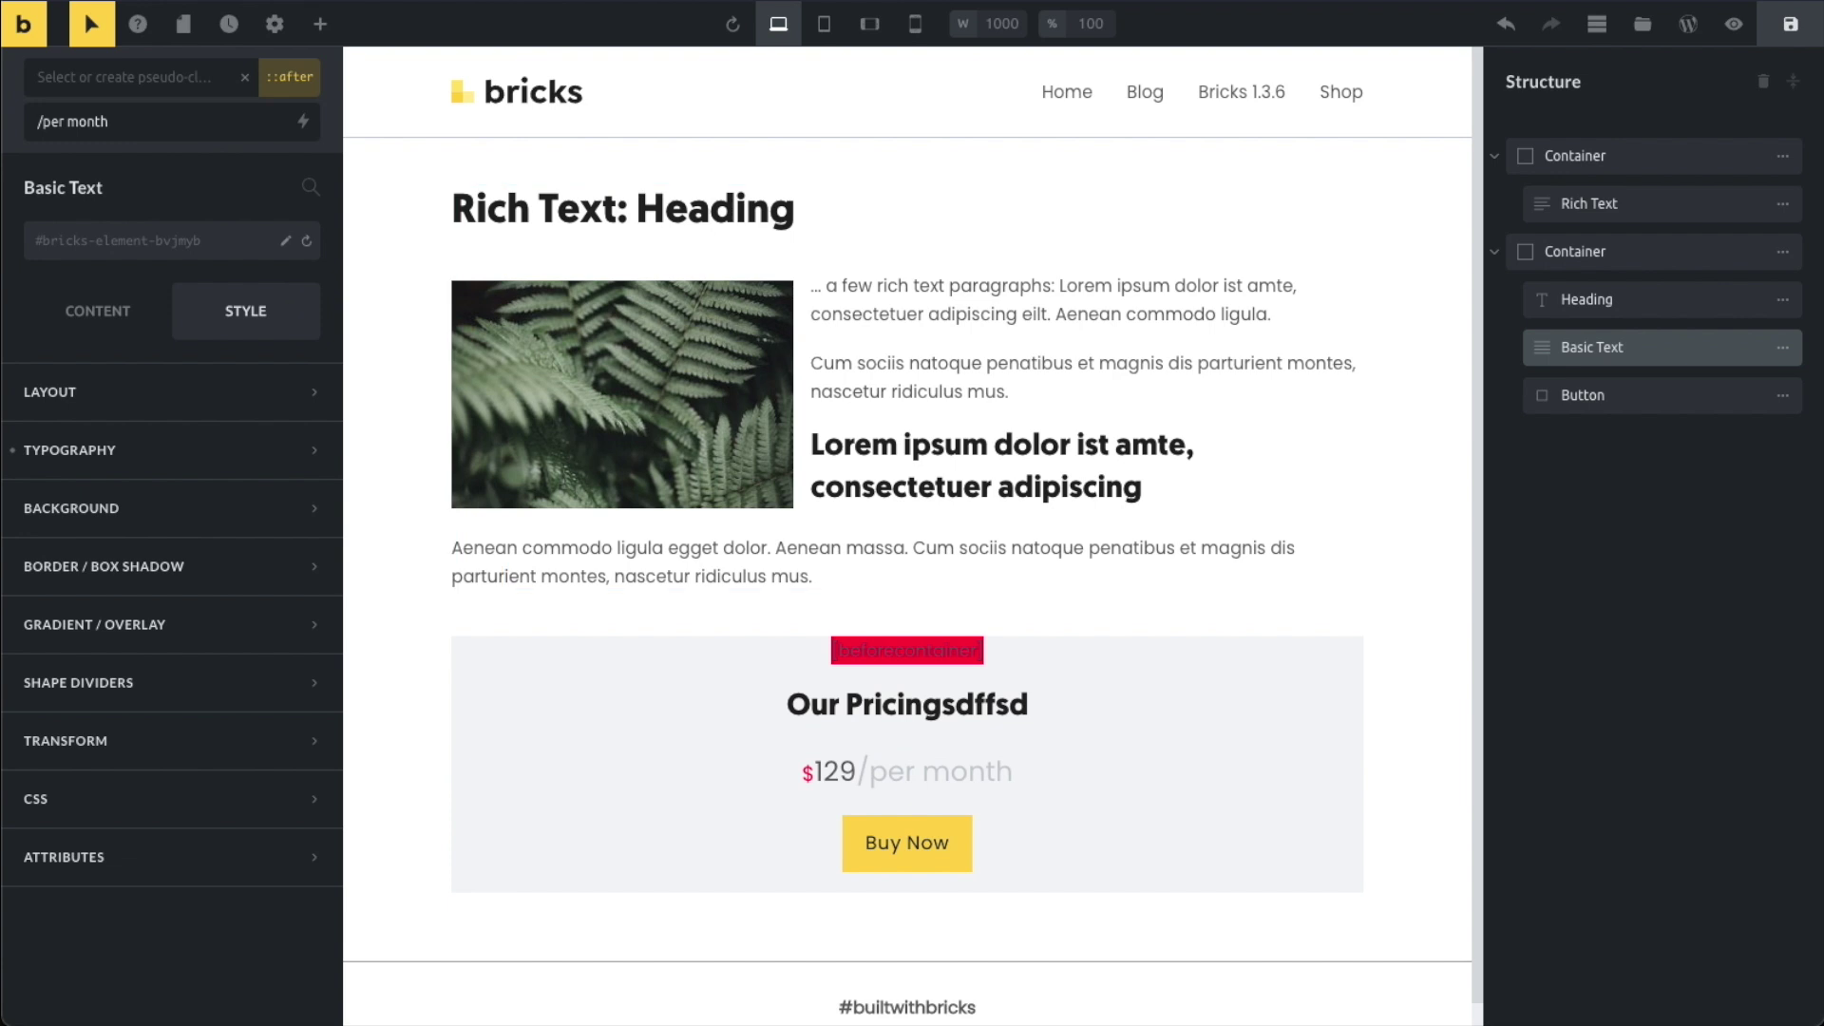
left_click(200, 464)
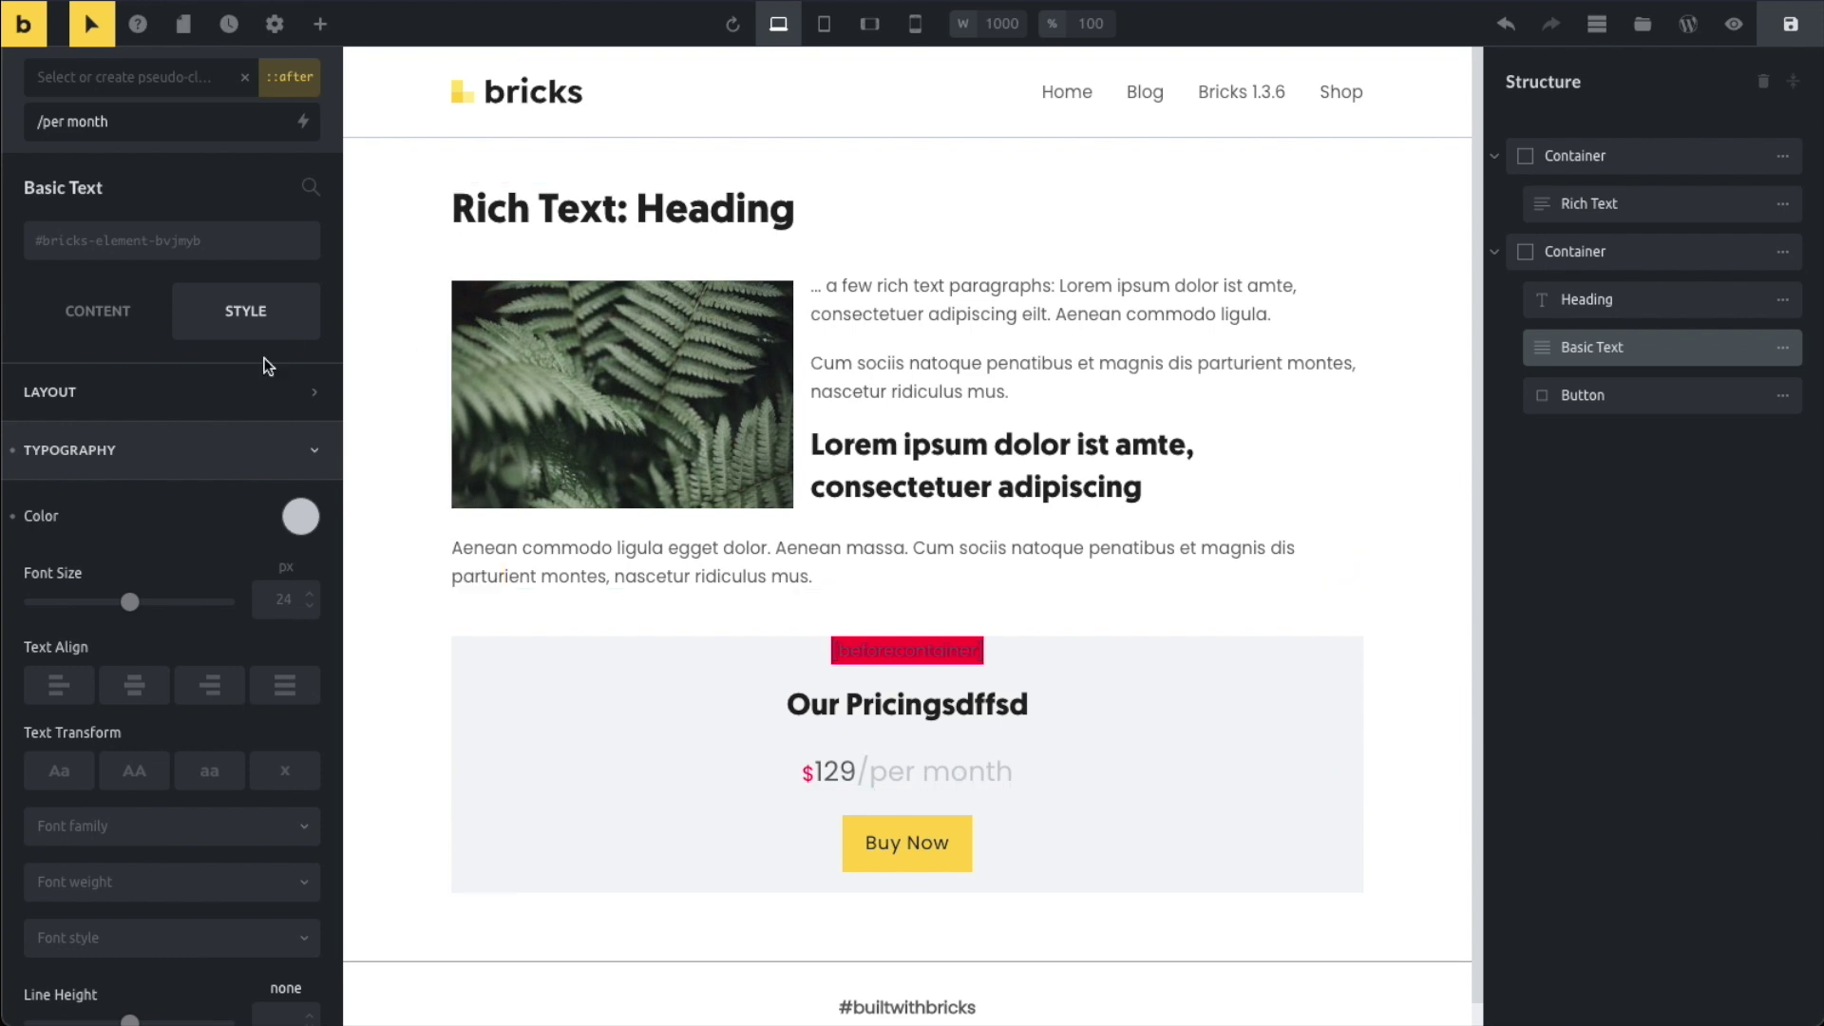
left_click(276, 596)
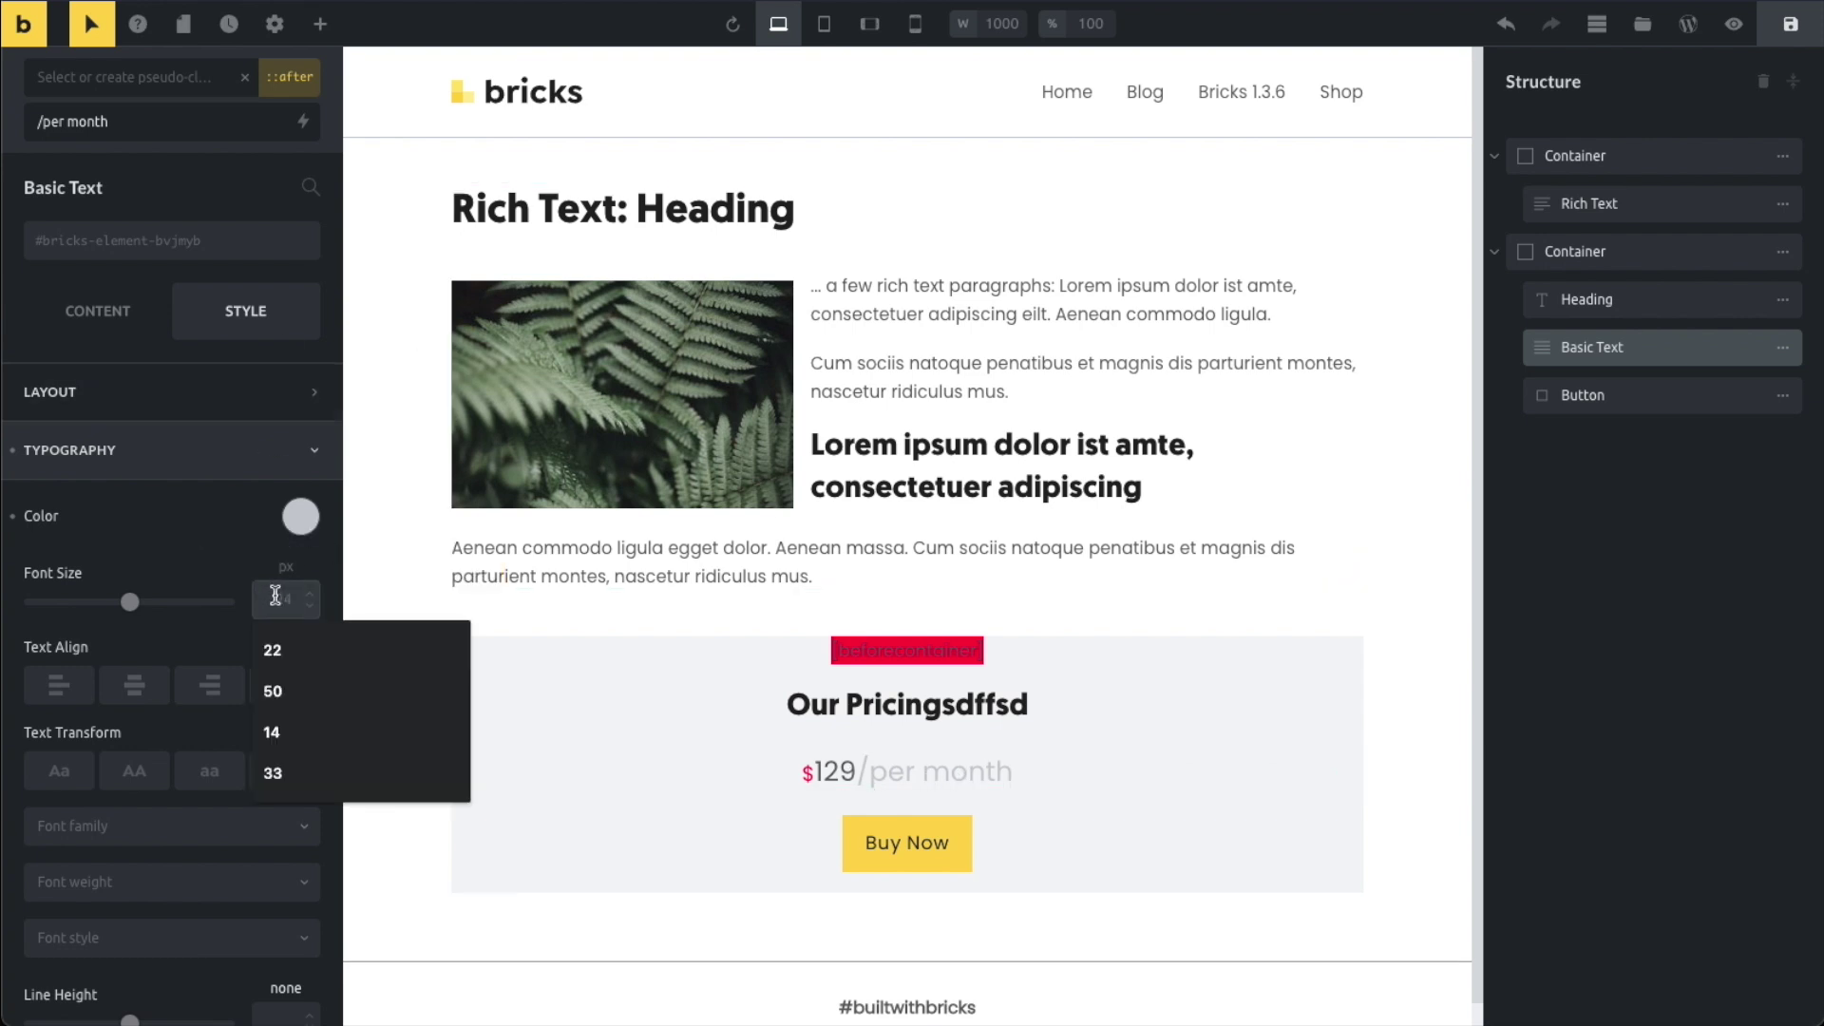
type("18")
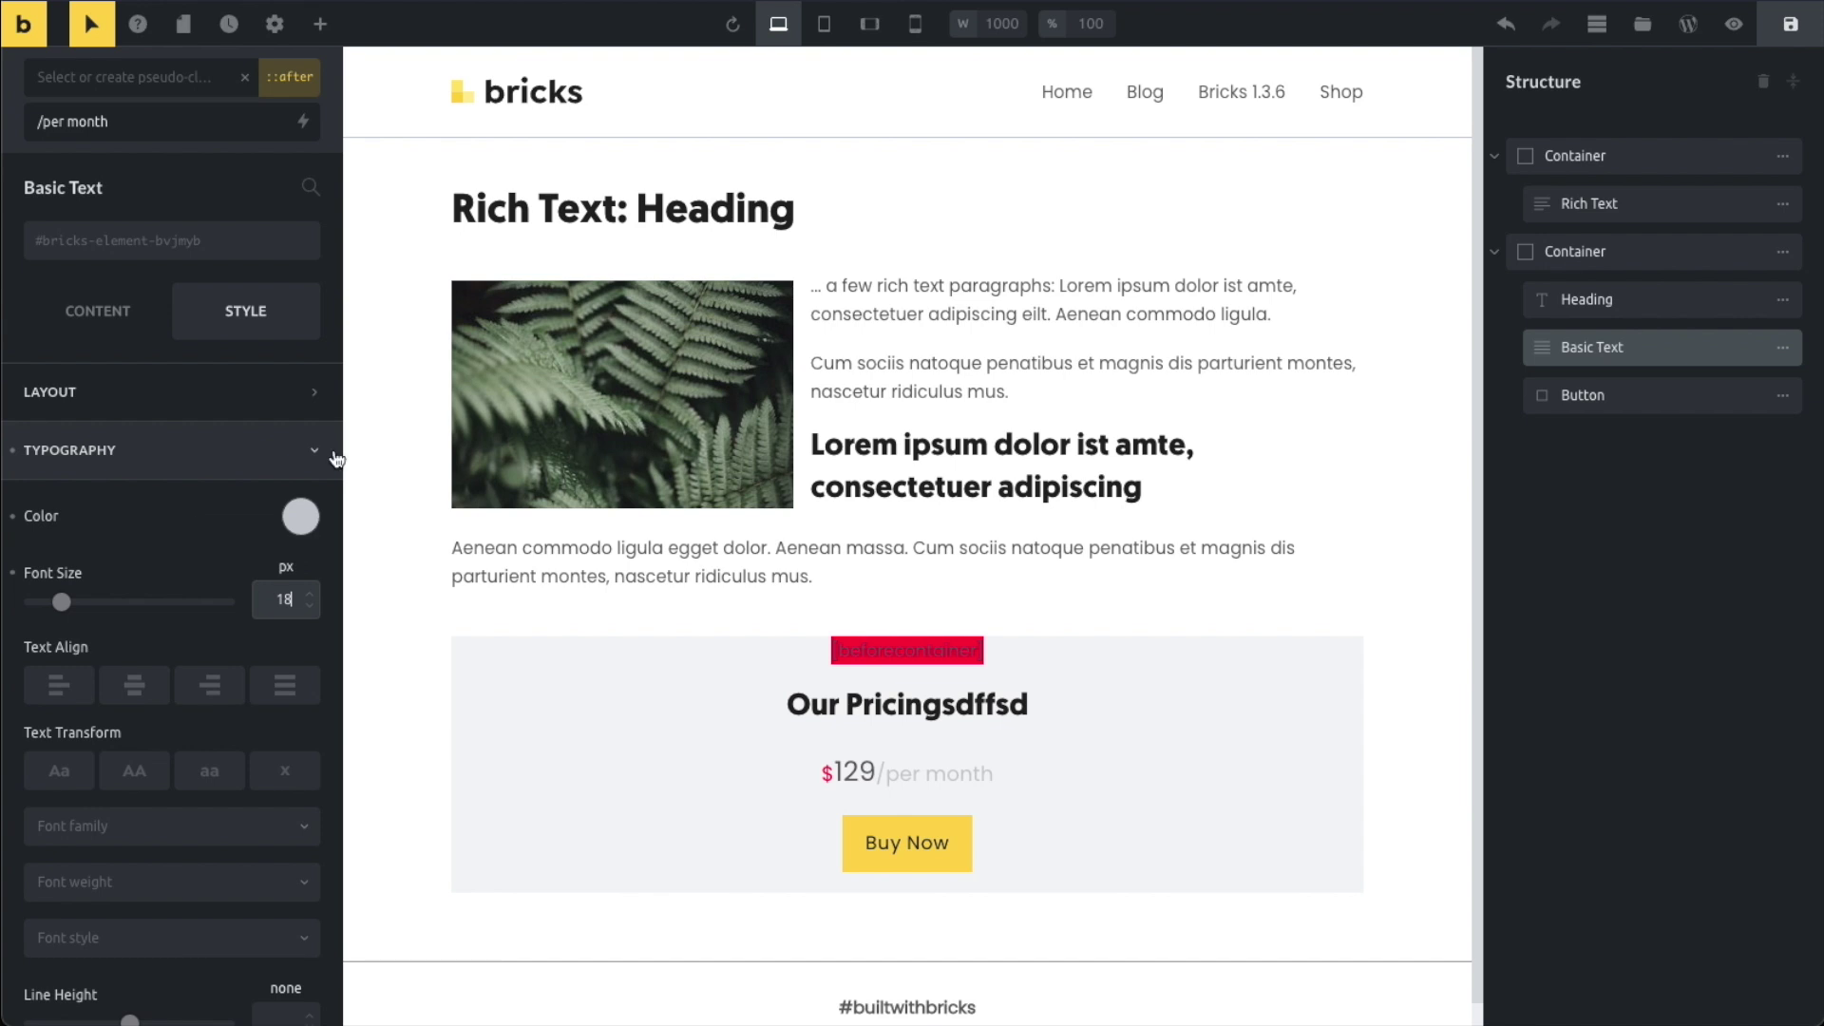
left_click(250, 452)
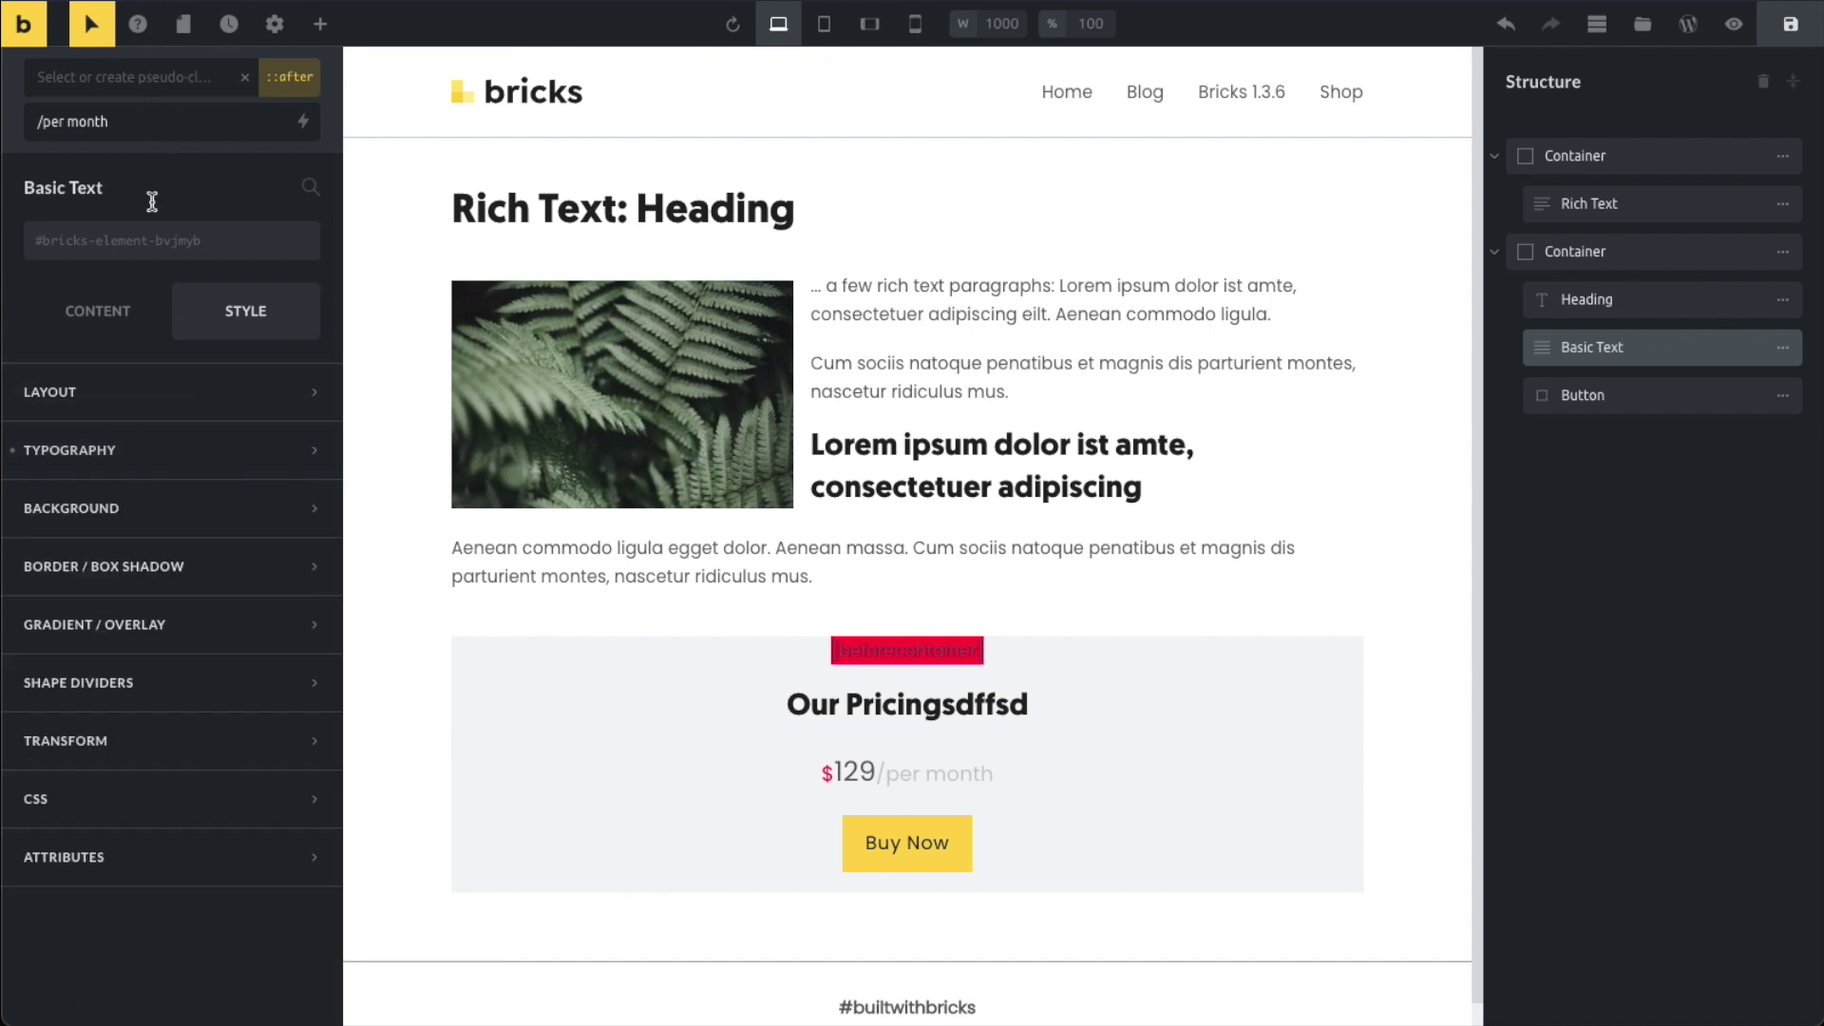
left_click(524, 742)
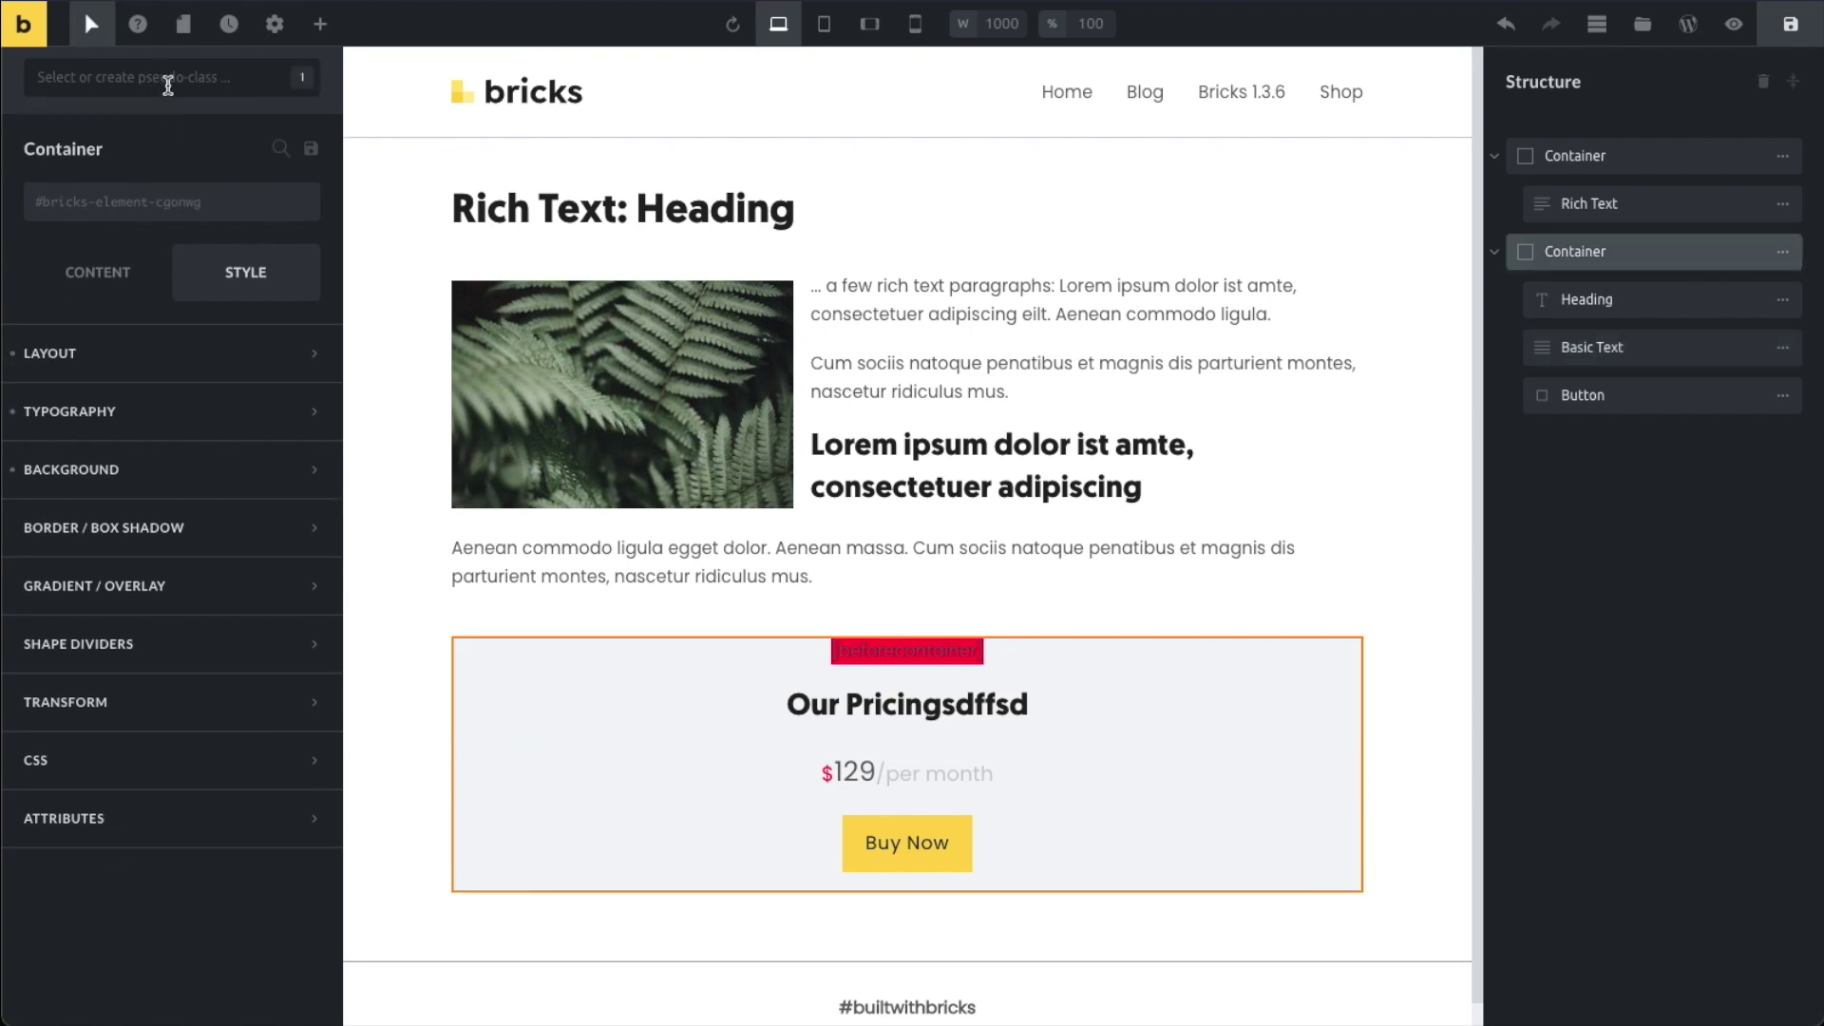
- Create a ::before on the pricing container and replace its content with empty ""
left_click(198, 81)
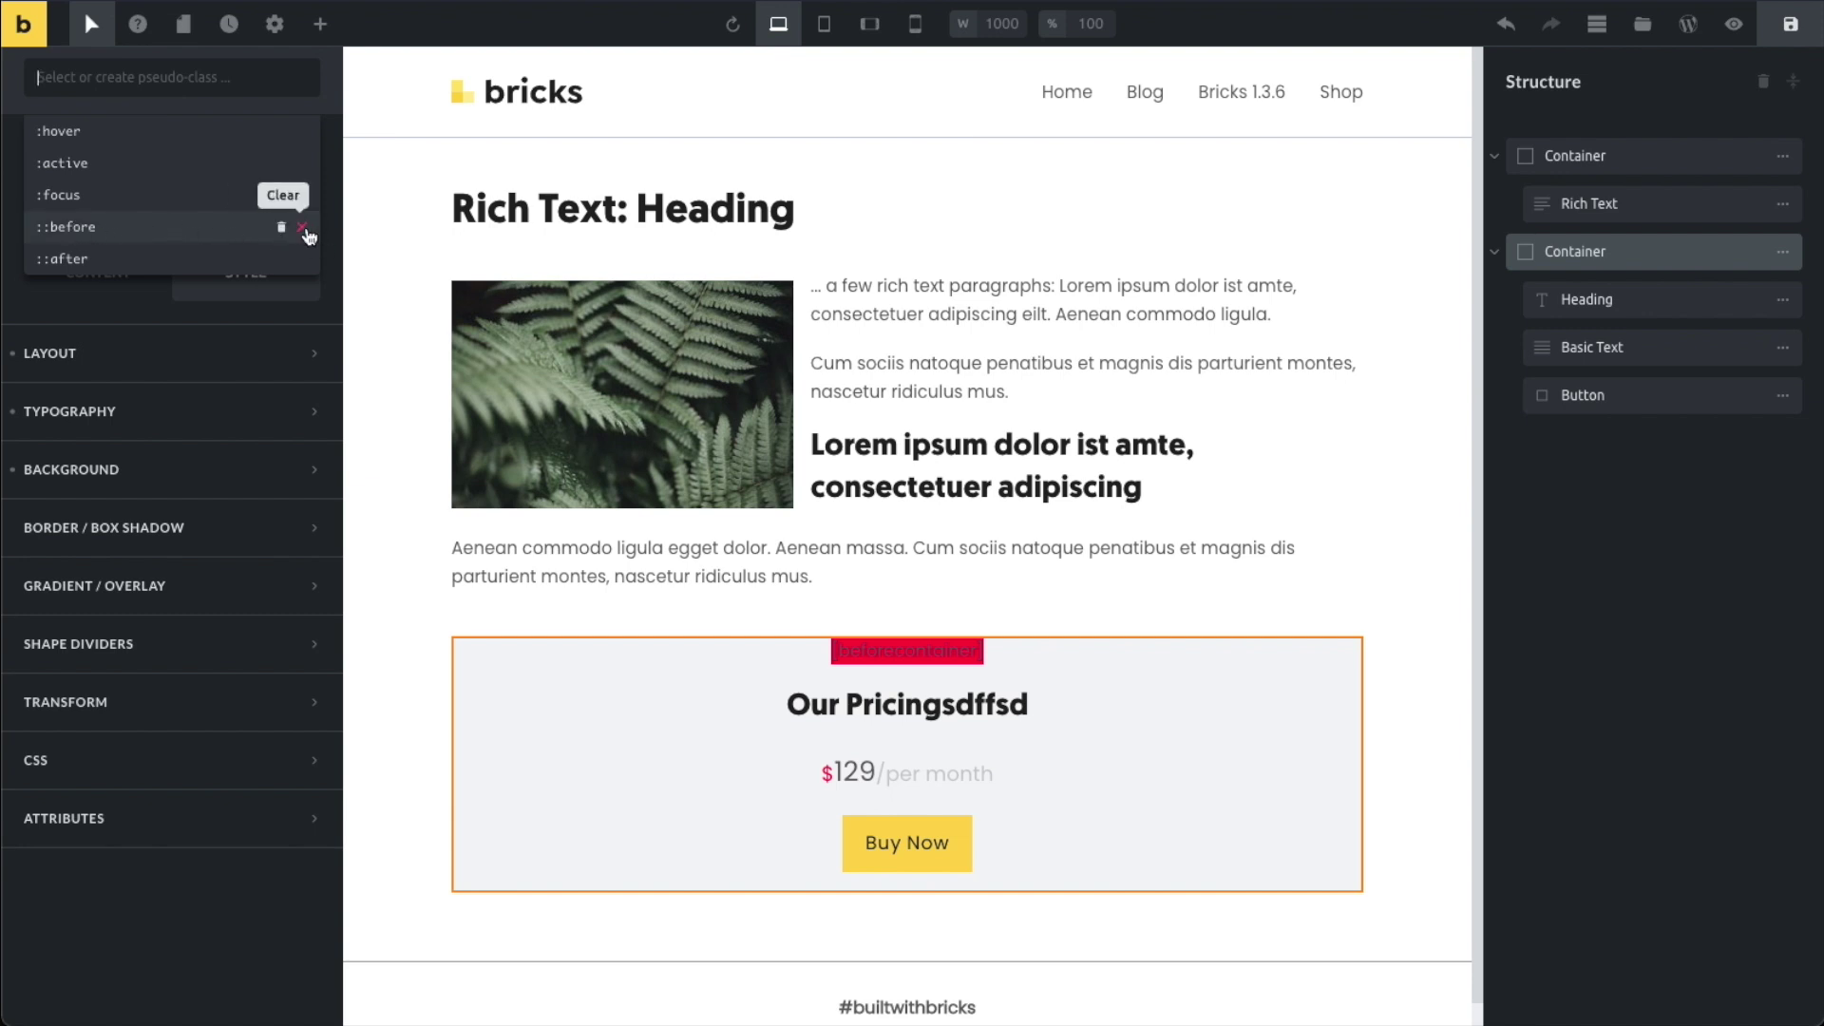
left_click(152, 228)
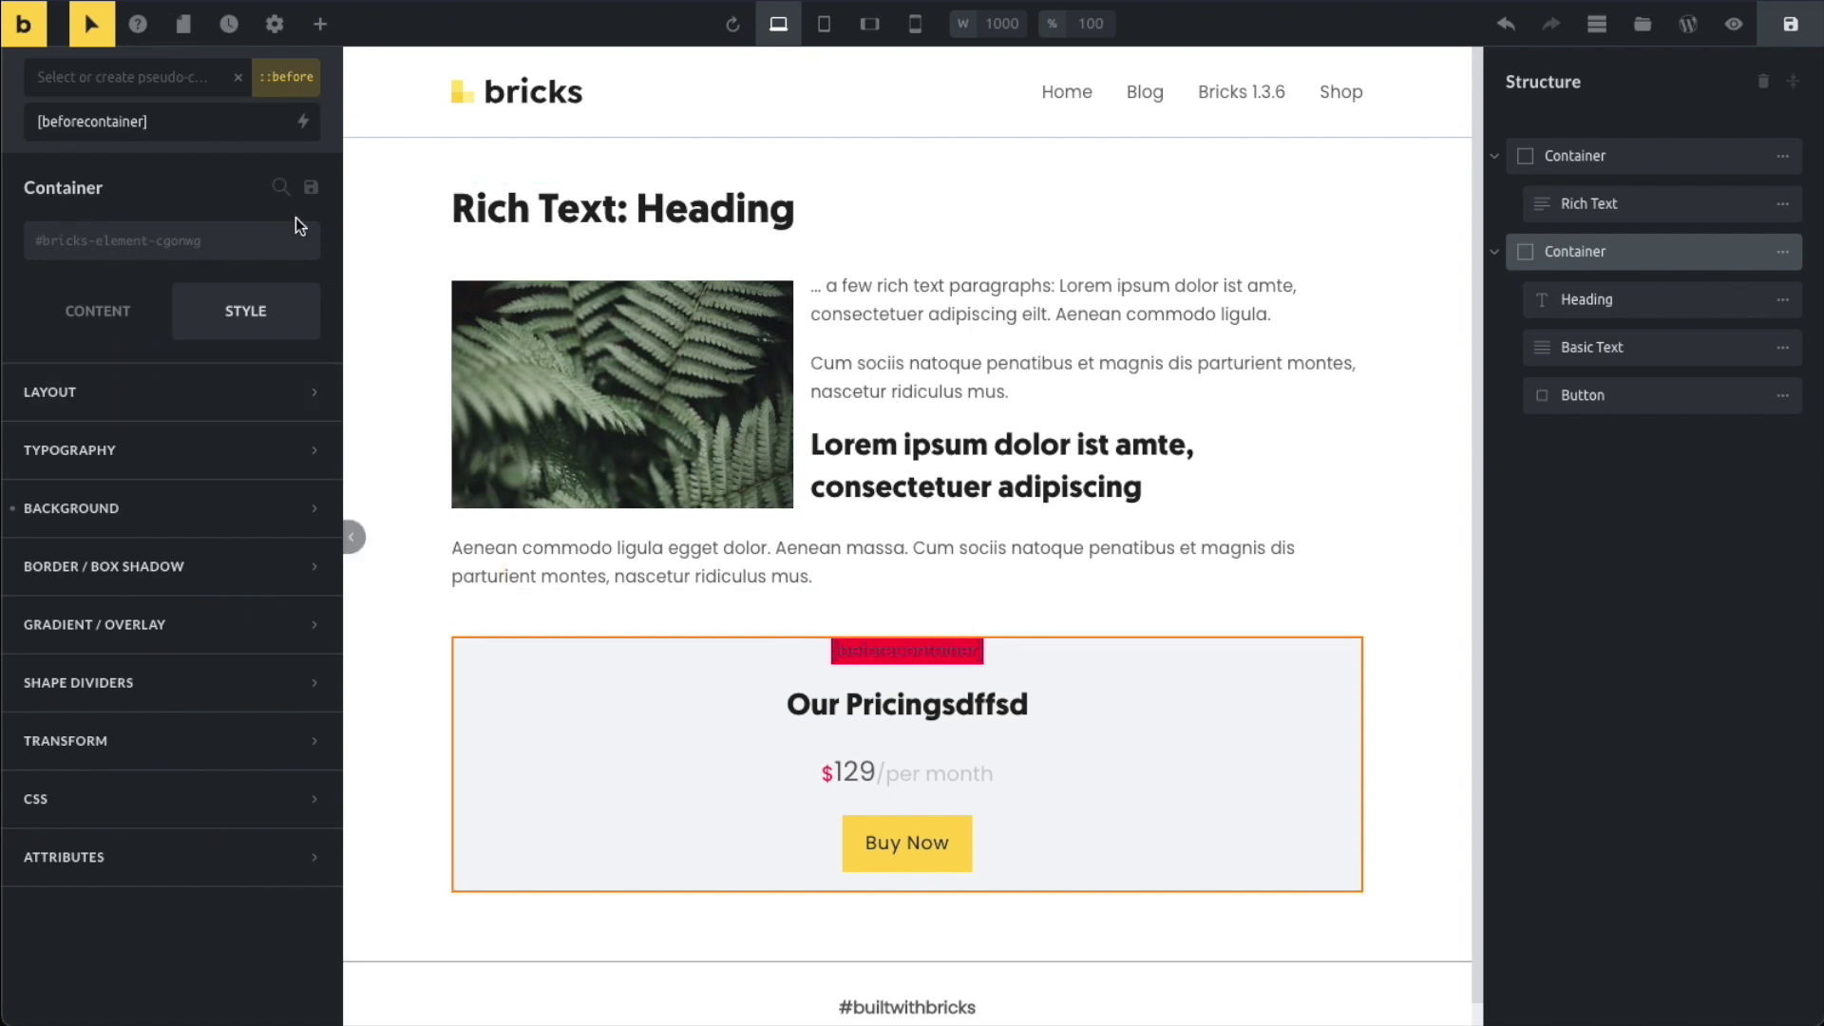
left_click(203, 122)
key("ctrl+a")
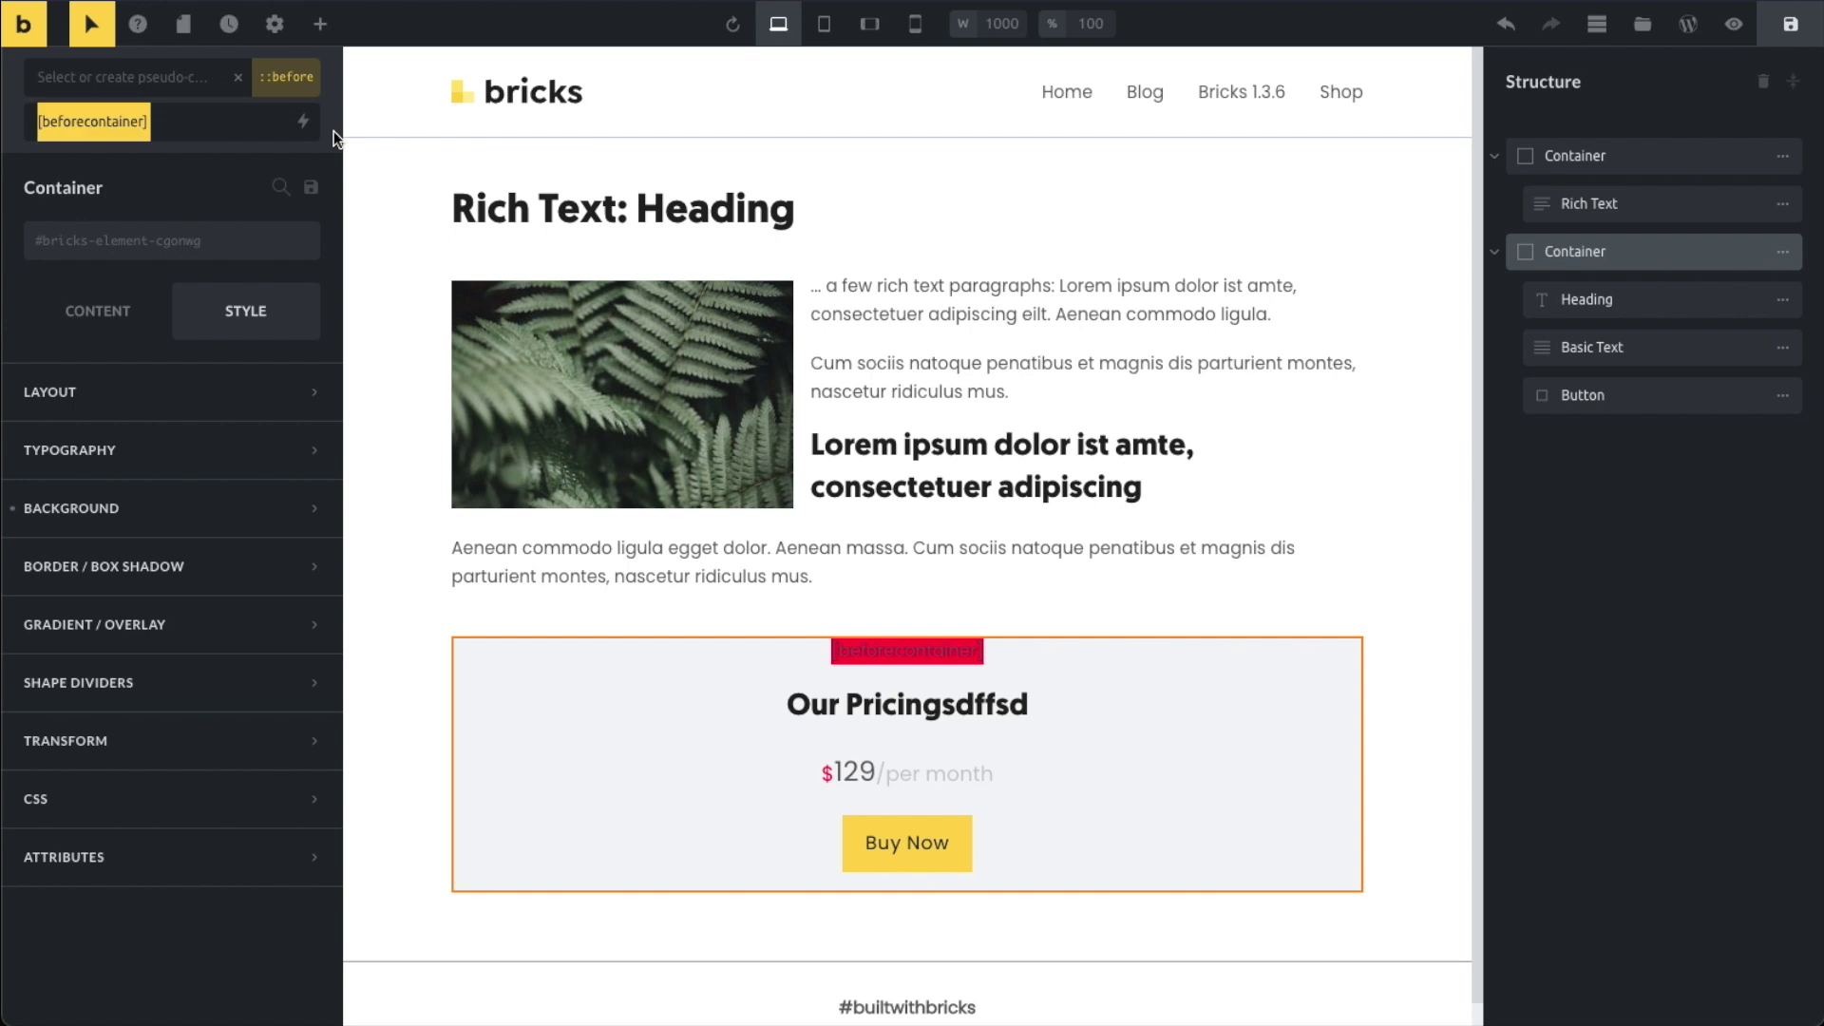
key("BackSpace")
type("\"\"")
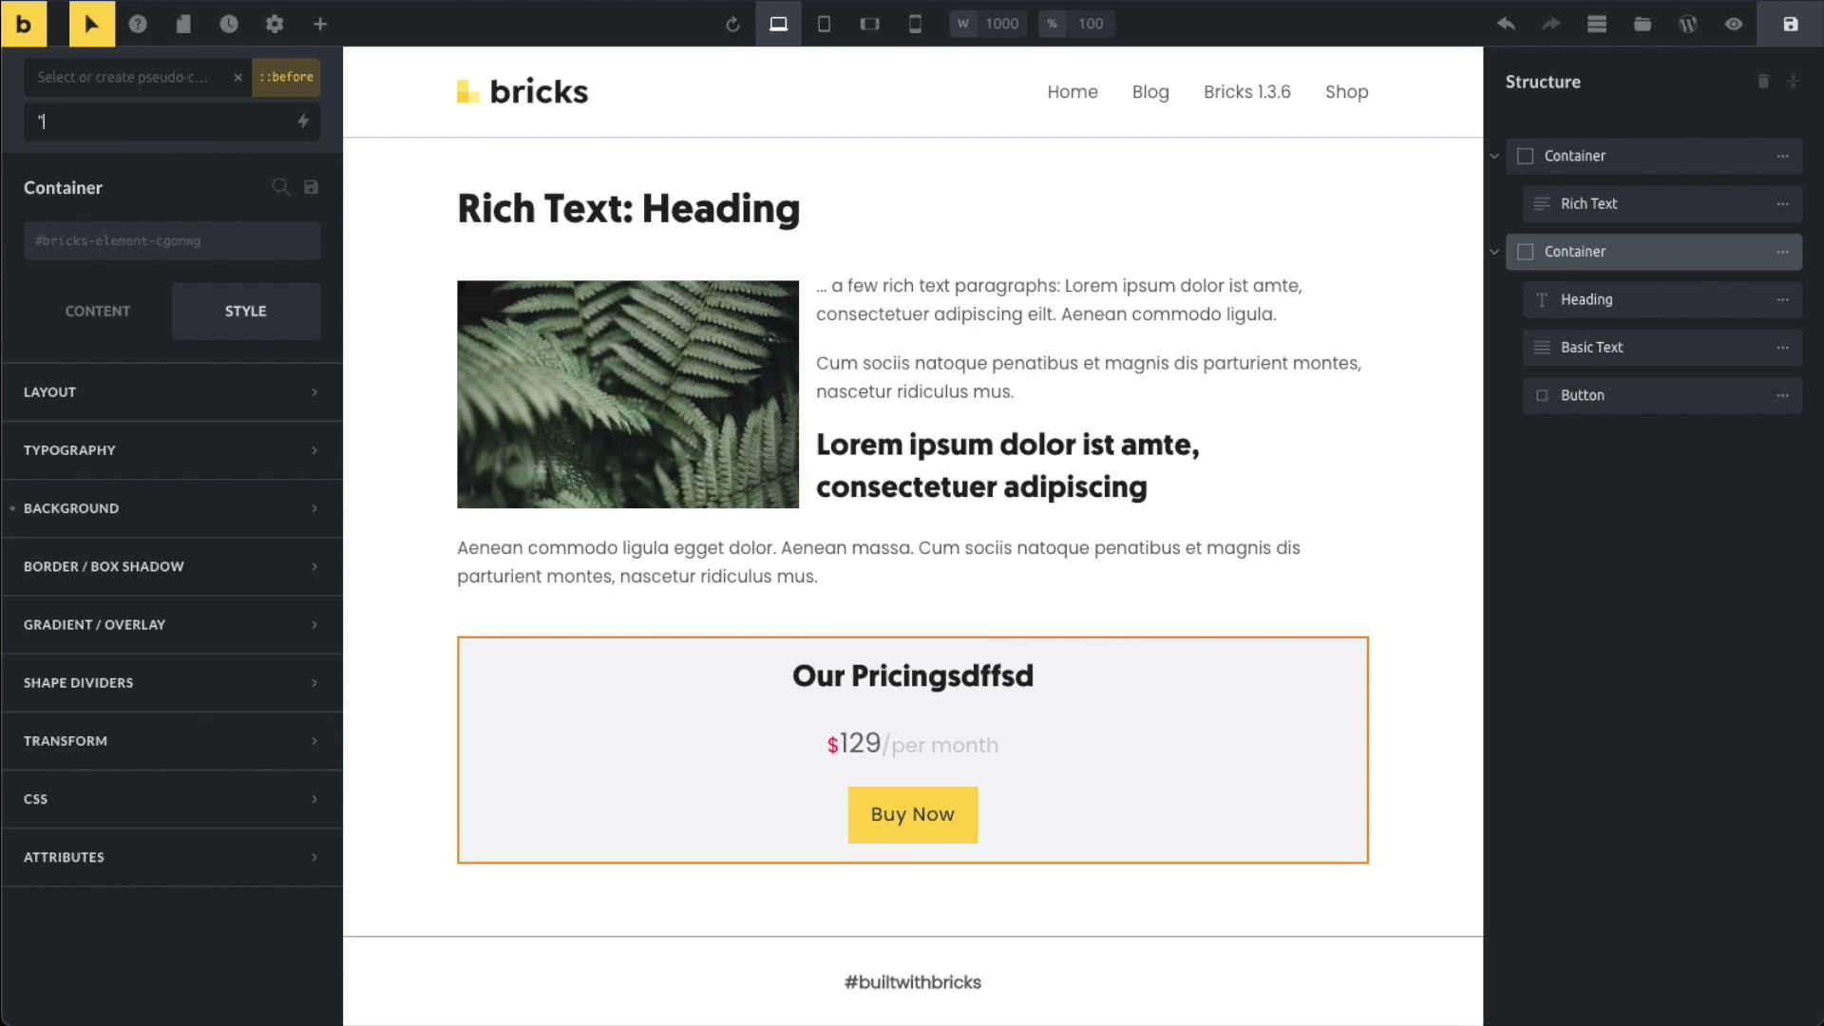
- Set the container ::before background colour to the purple swatch
left_click(182, 518)
left_click(300, 574)
scroll(220, 789, "down", 5)
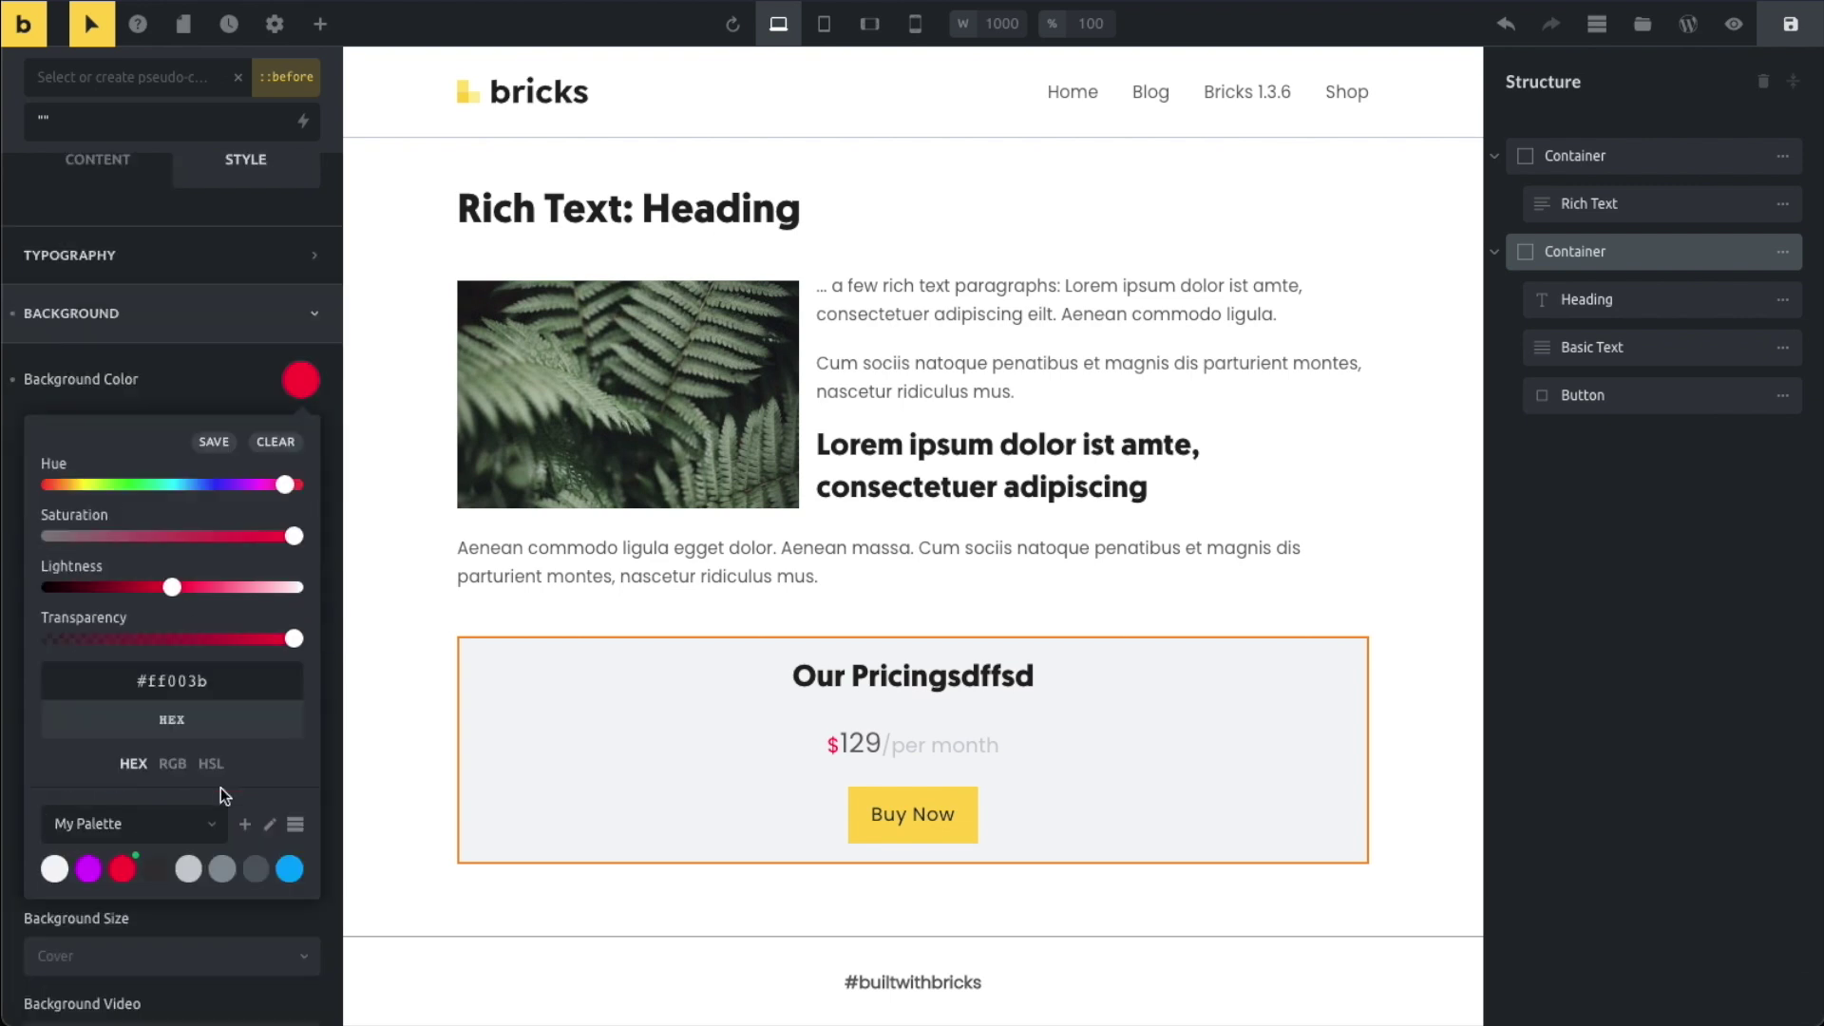
left_click(89, 624)
scroll(166, 513, "up", 4)
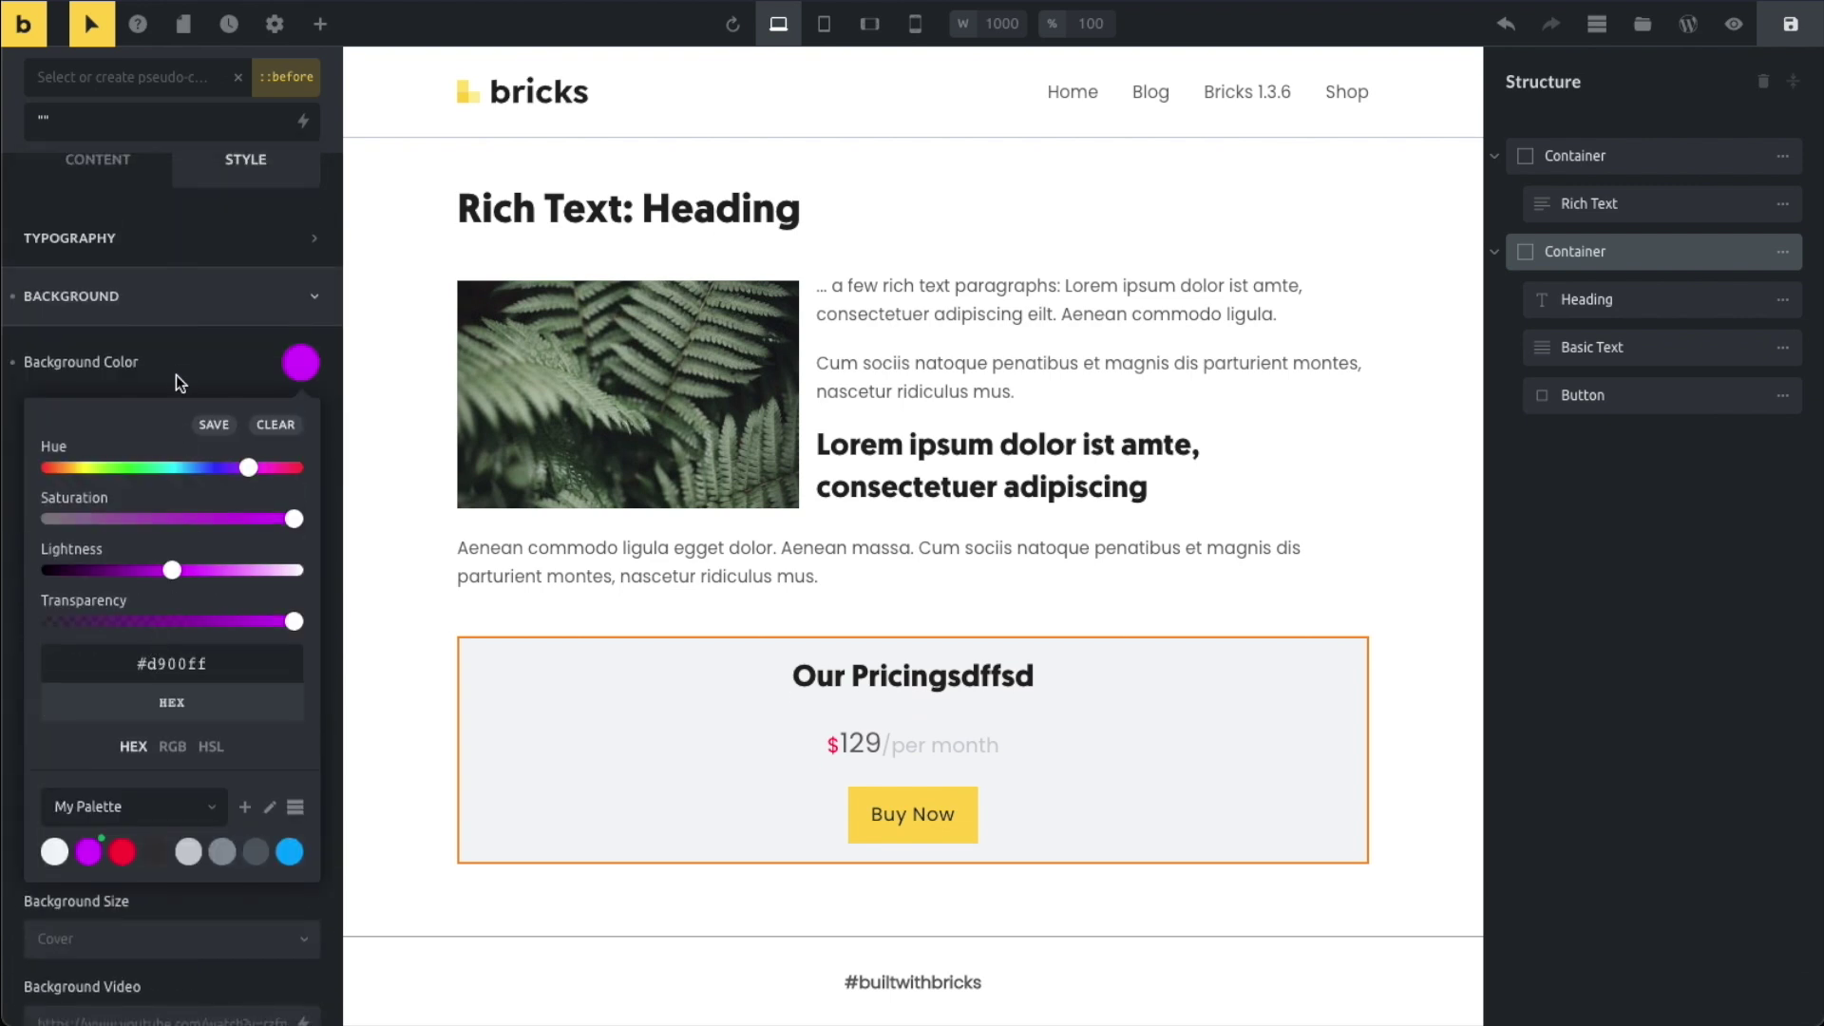
left_click(345, 445)
left_click(163, 302)
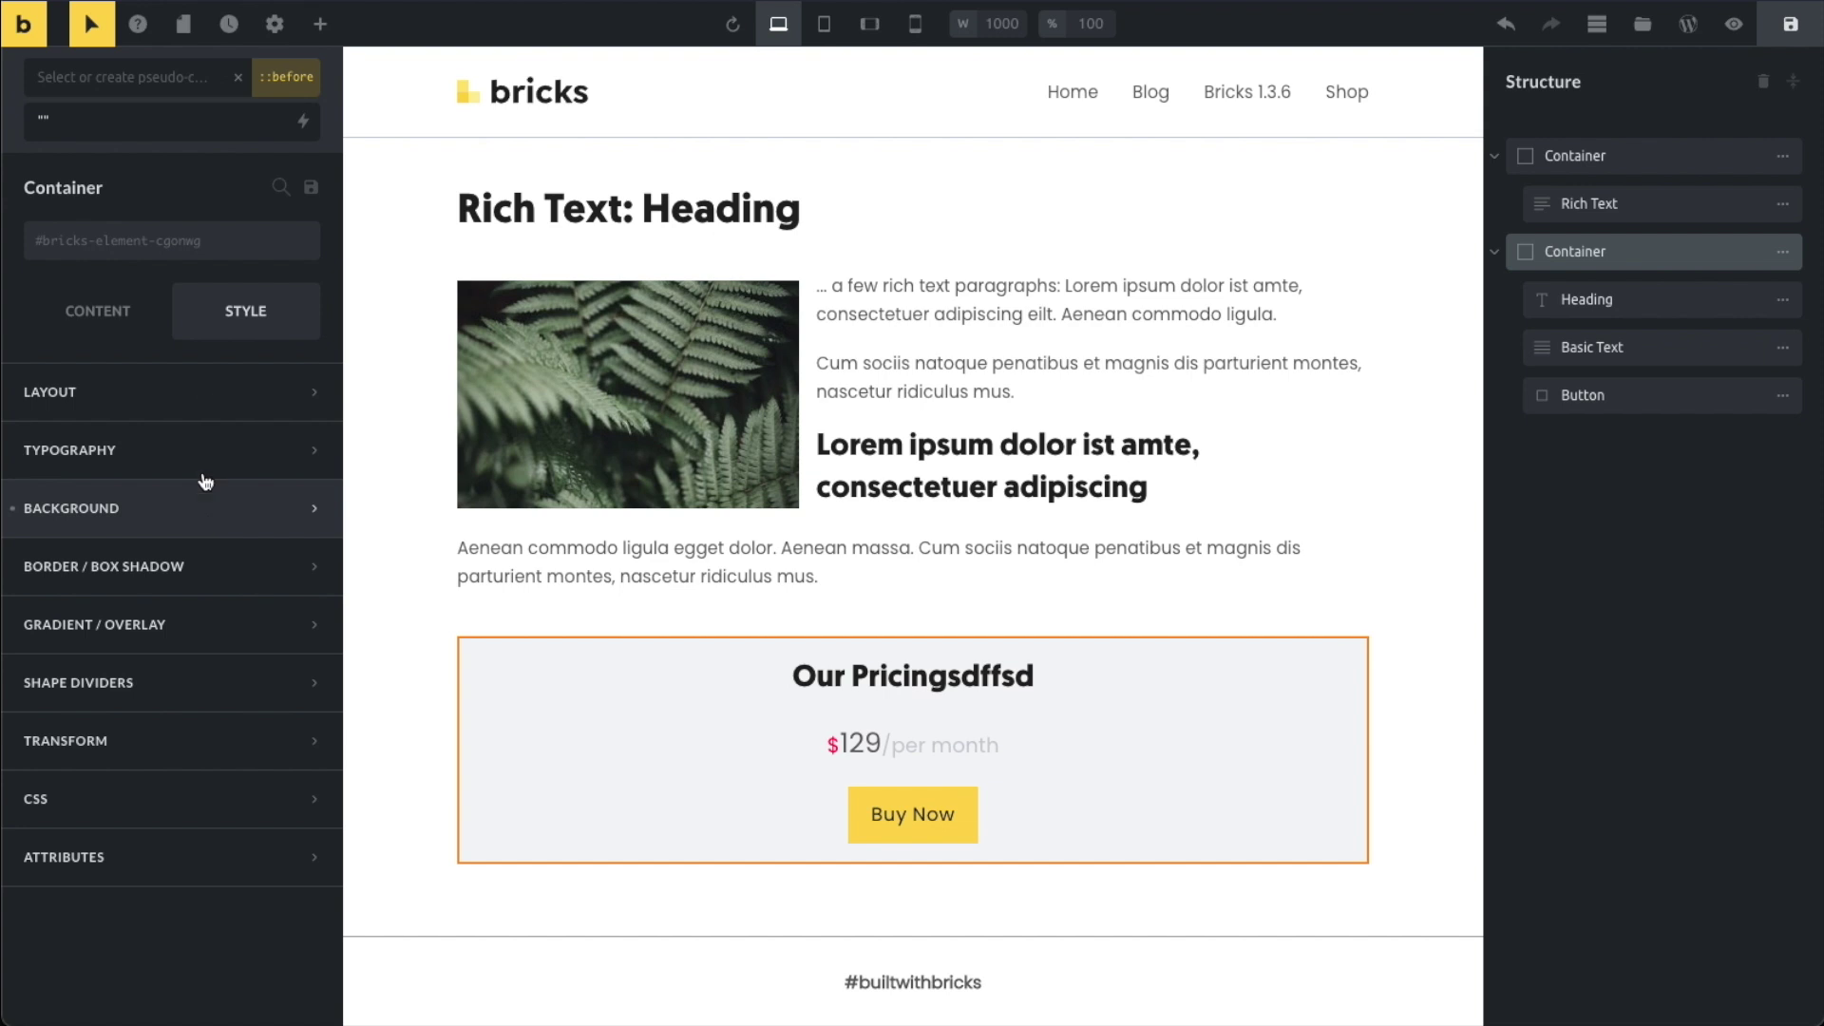
left_click(203, 381)
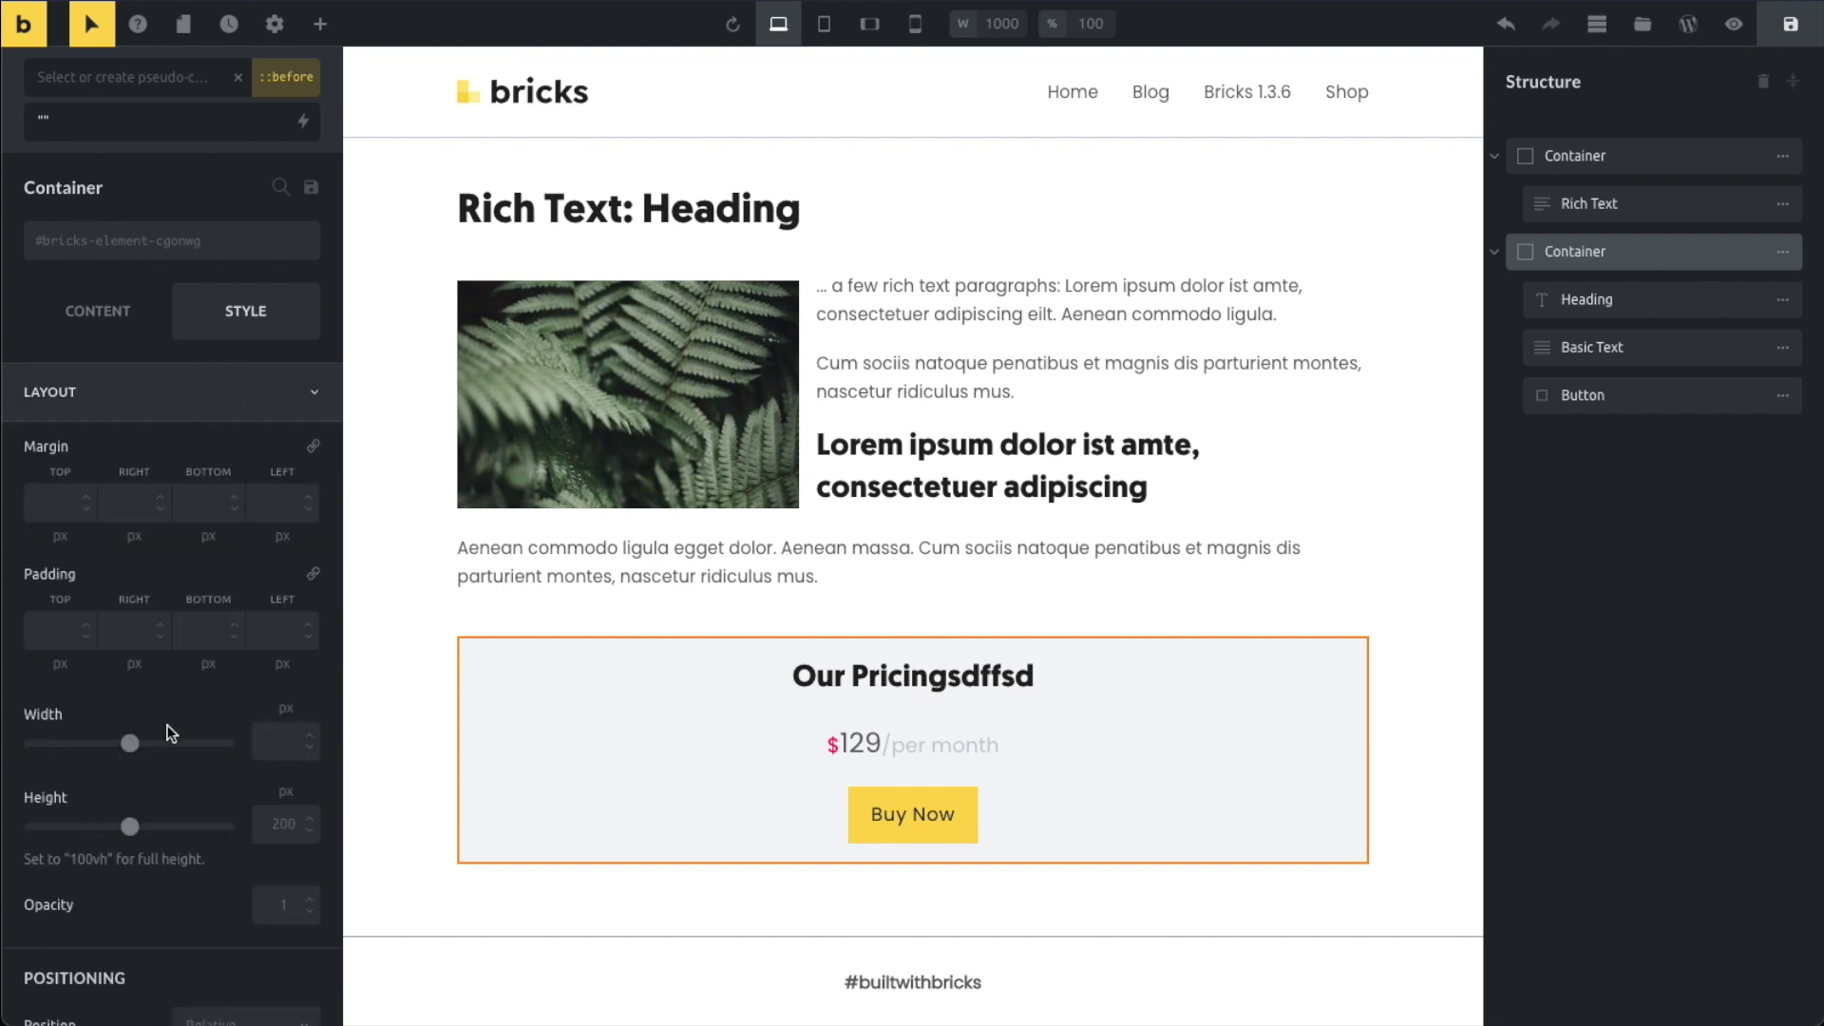
scroll(190, 703, "down", 5)
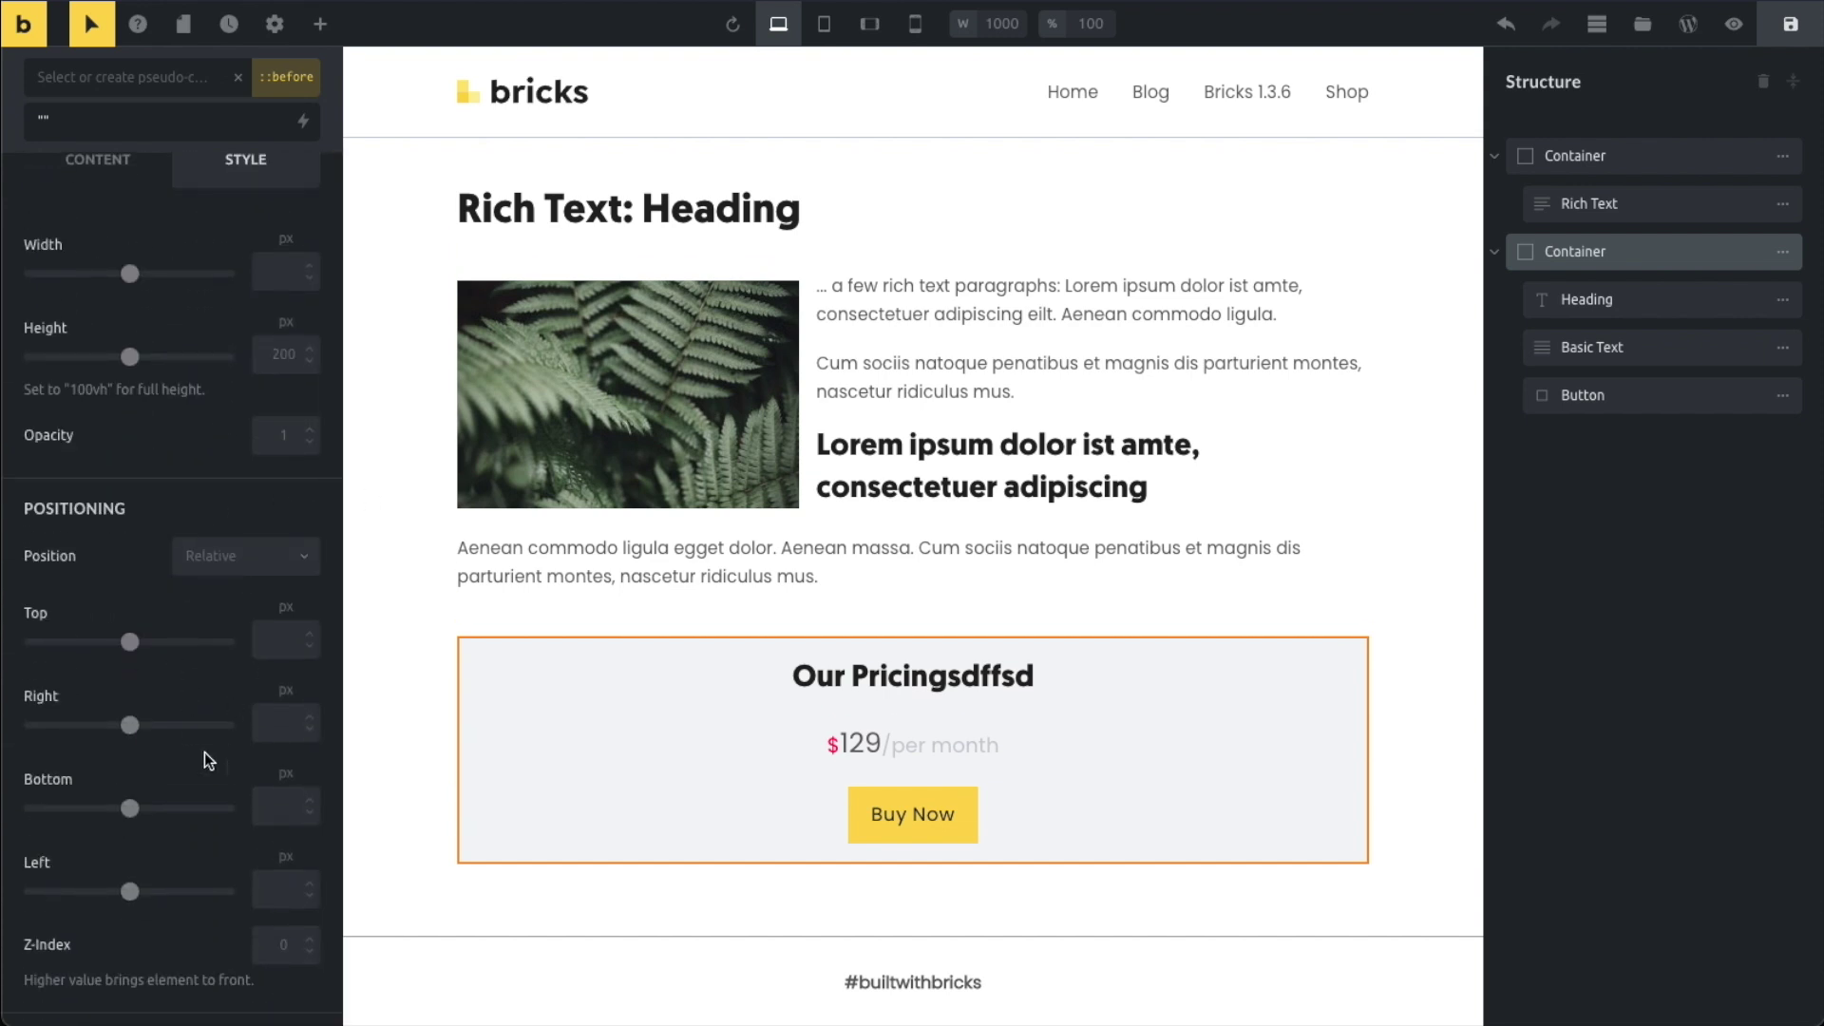
scroll(220, 539, "up", 1)
left_click(284, 299)
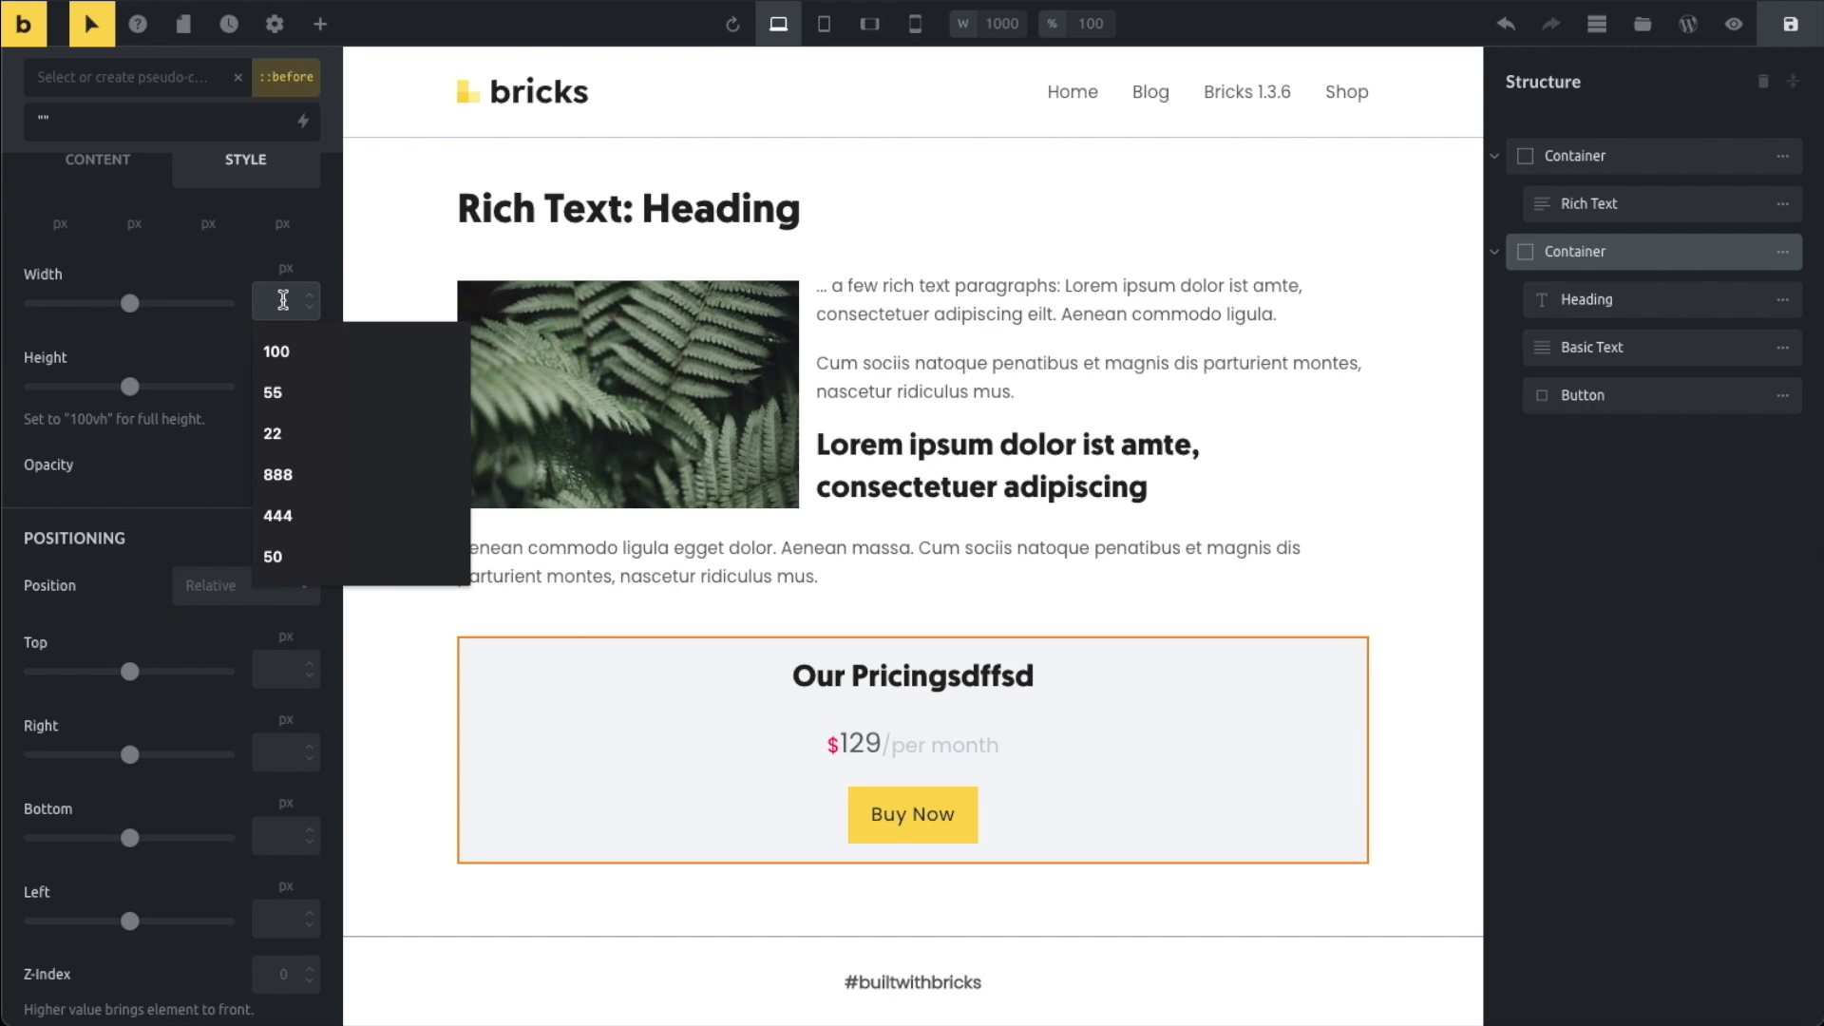
- Size the ::before to 100 × 100 px, positioned absolute with top 0 and right 0
type("100")
key("Tab")
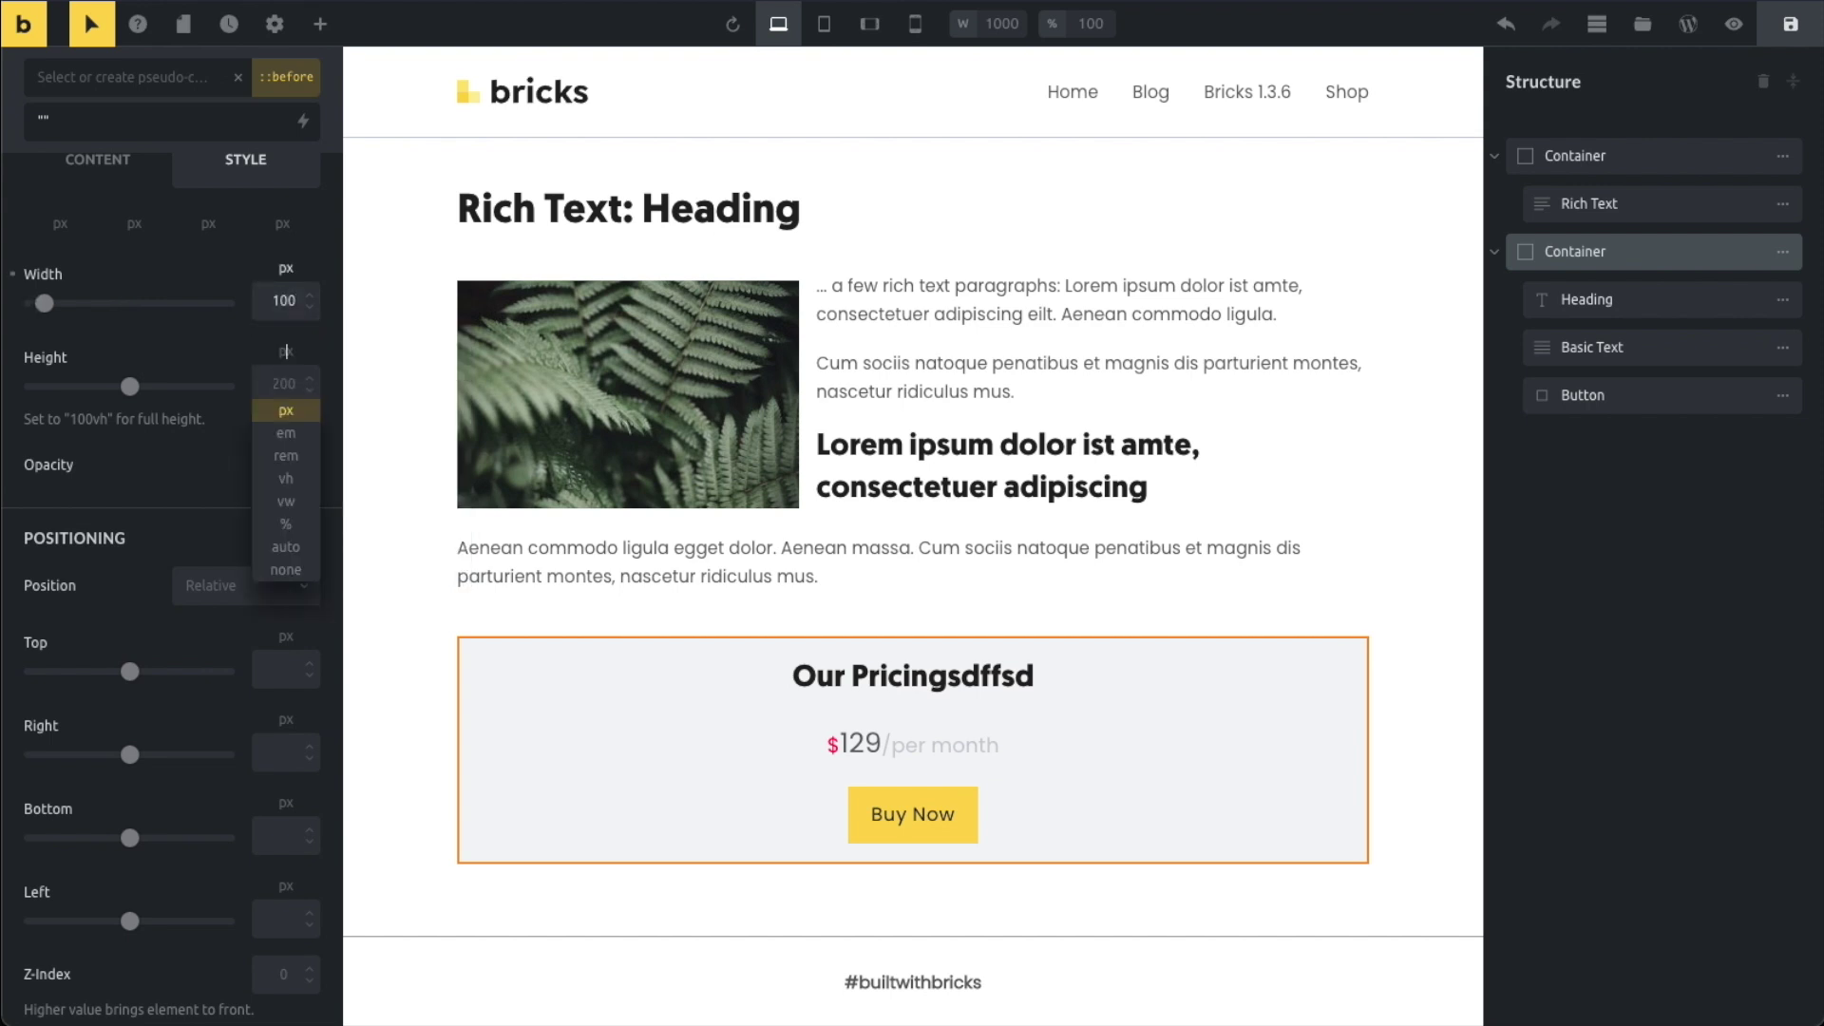
type("100")
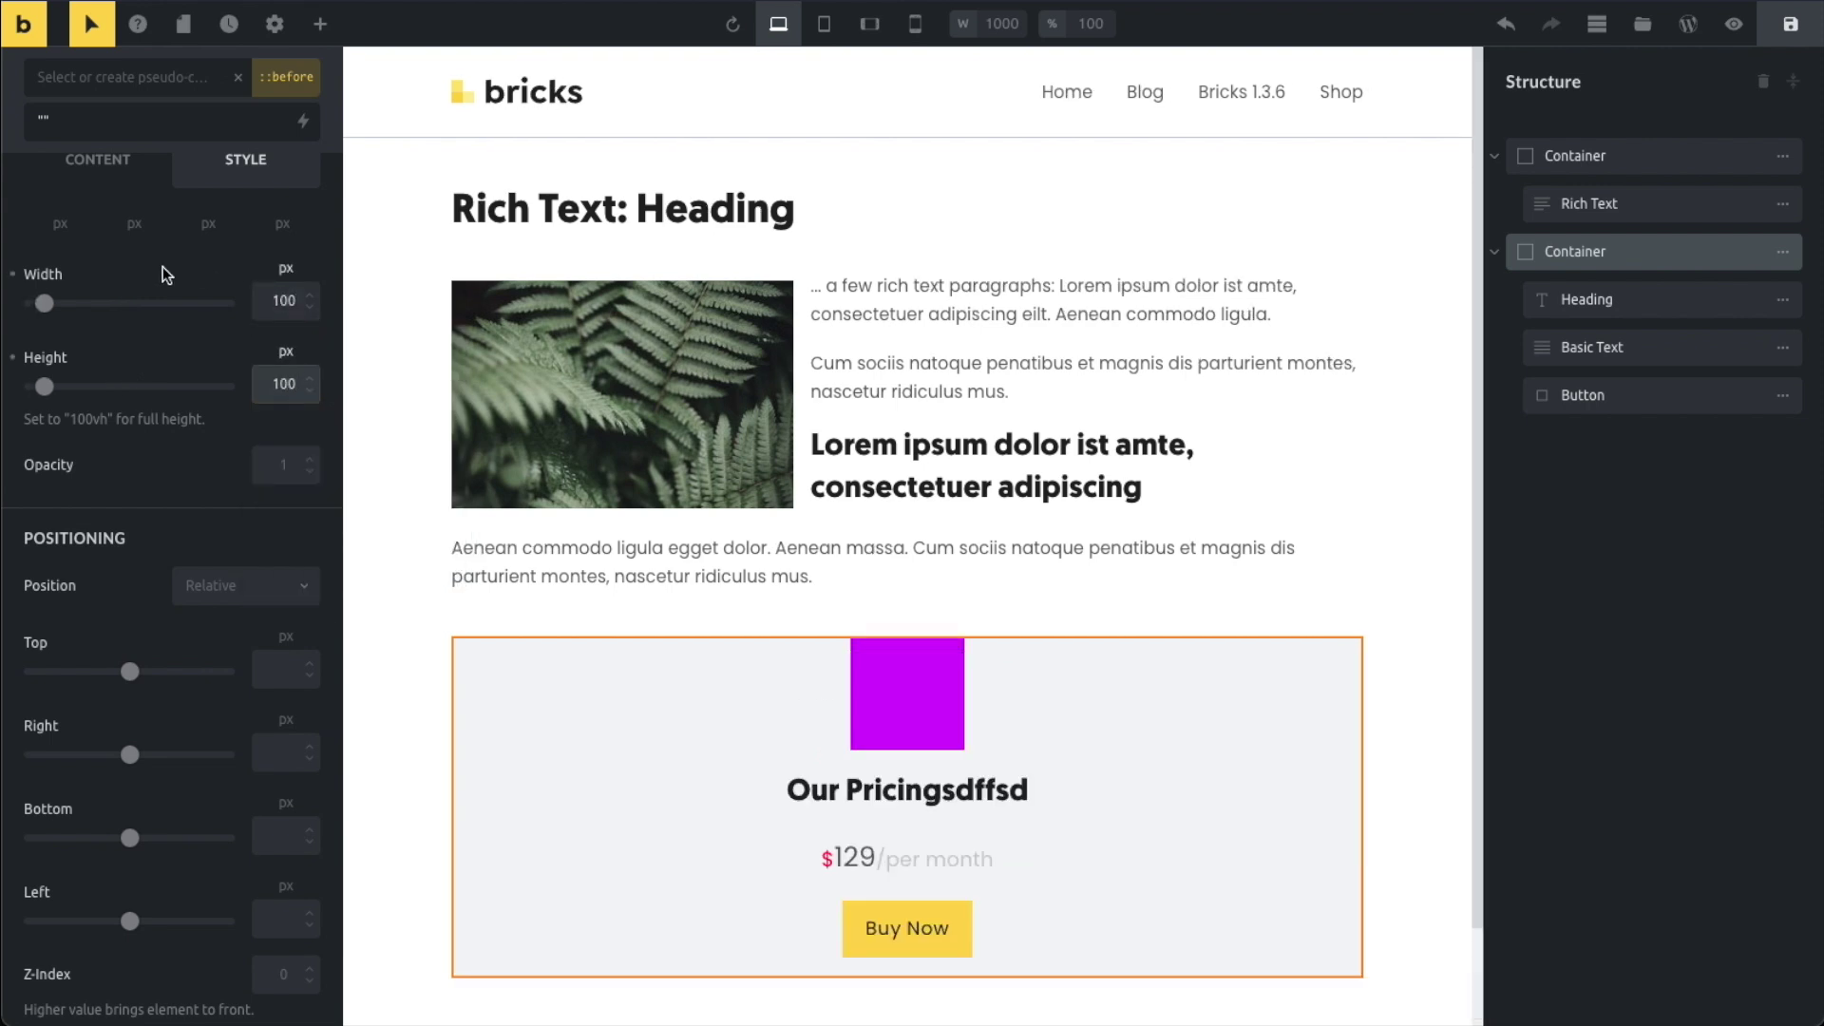
left_click(245, 591)
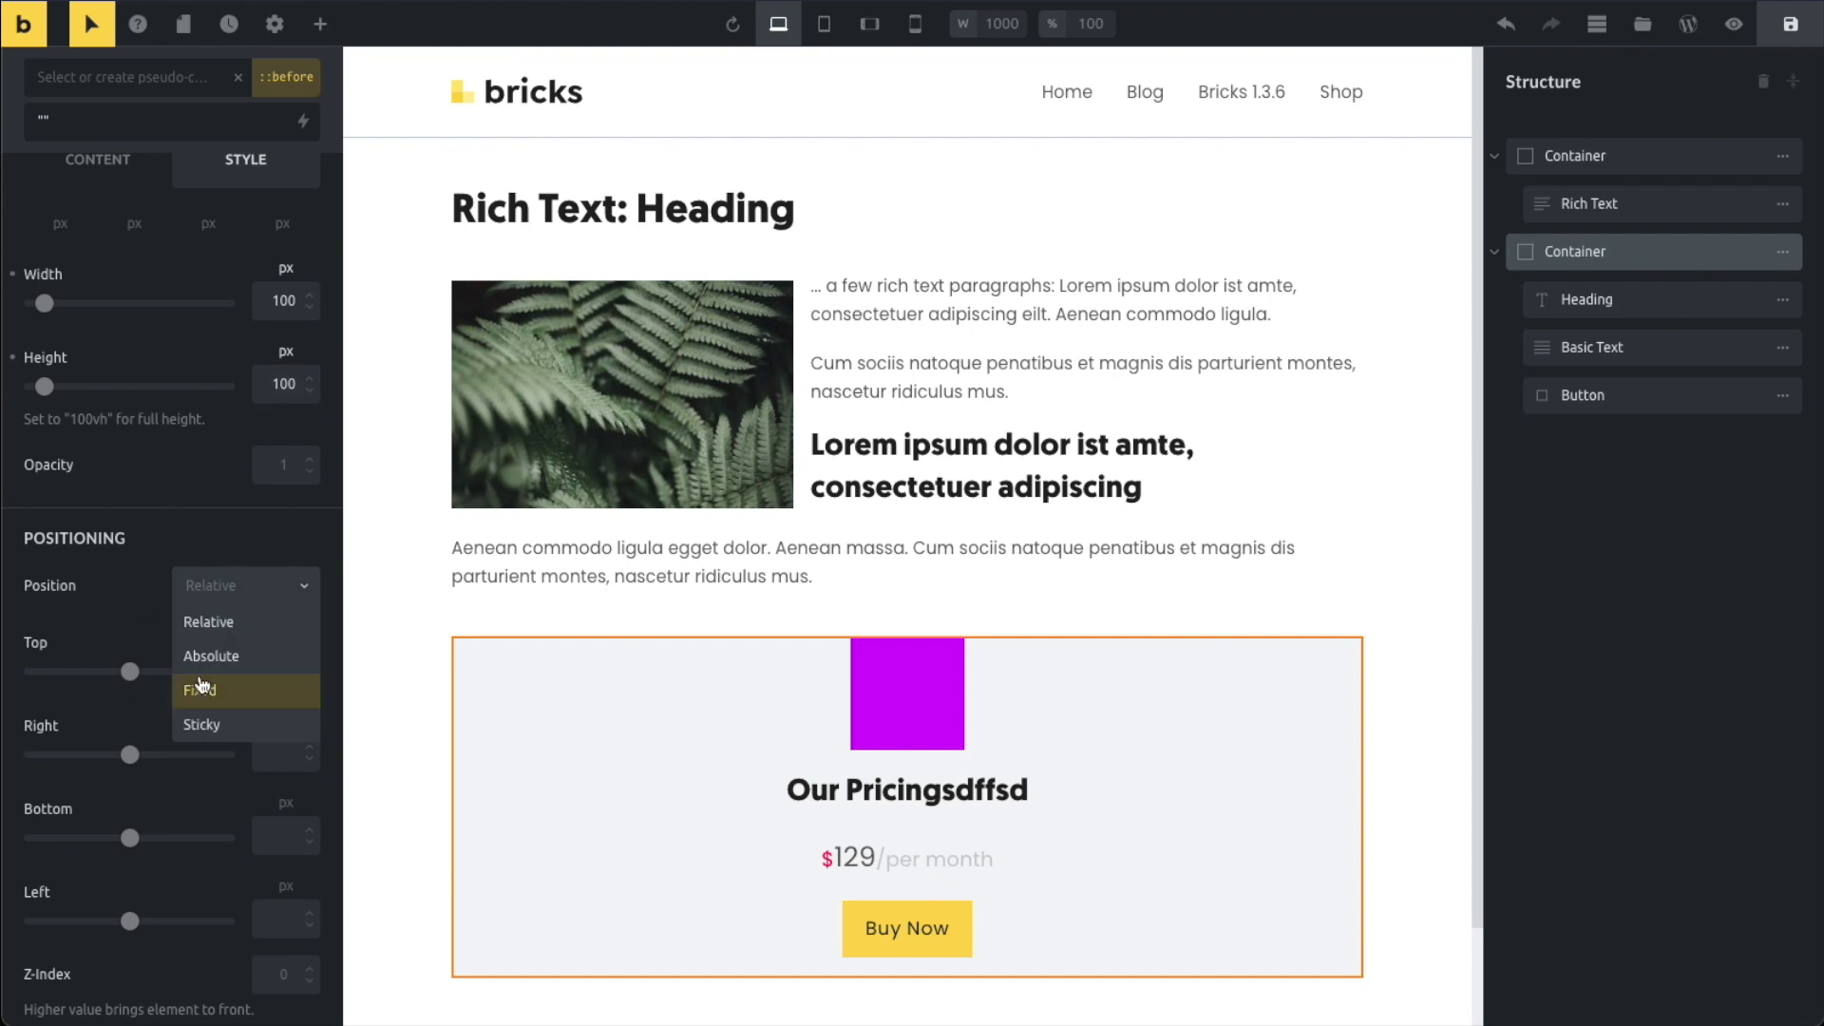
left_click(219, 662)
left_click(284, 671)
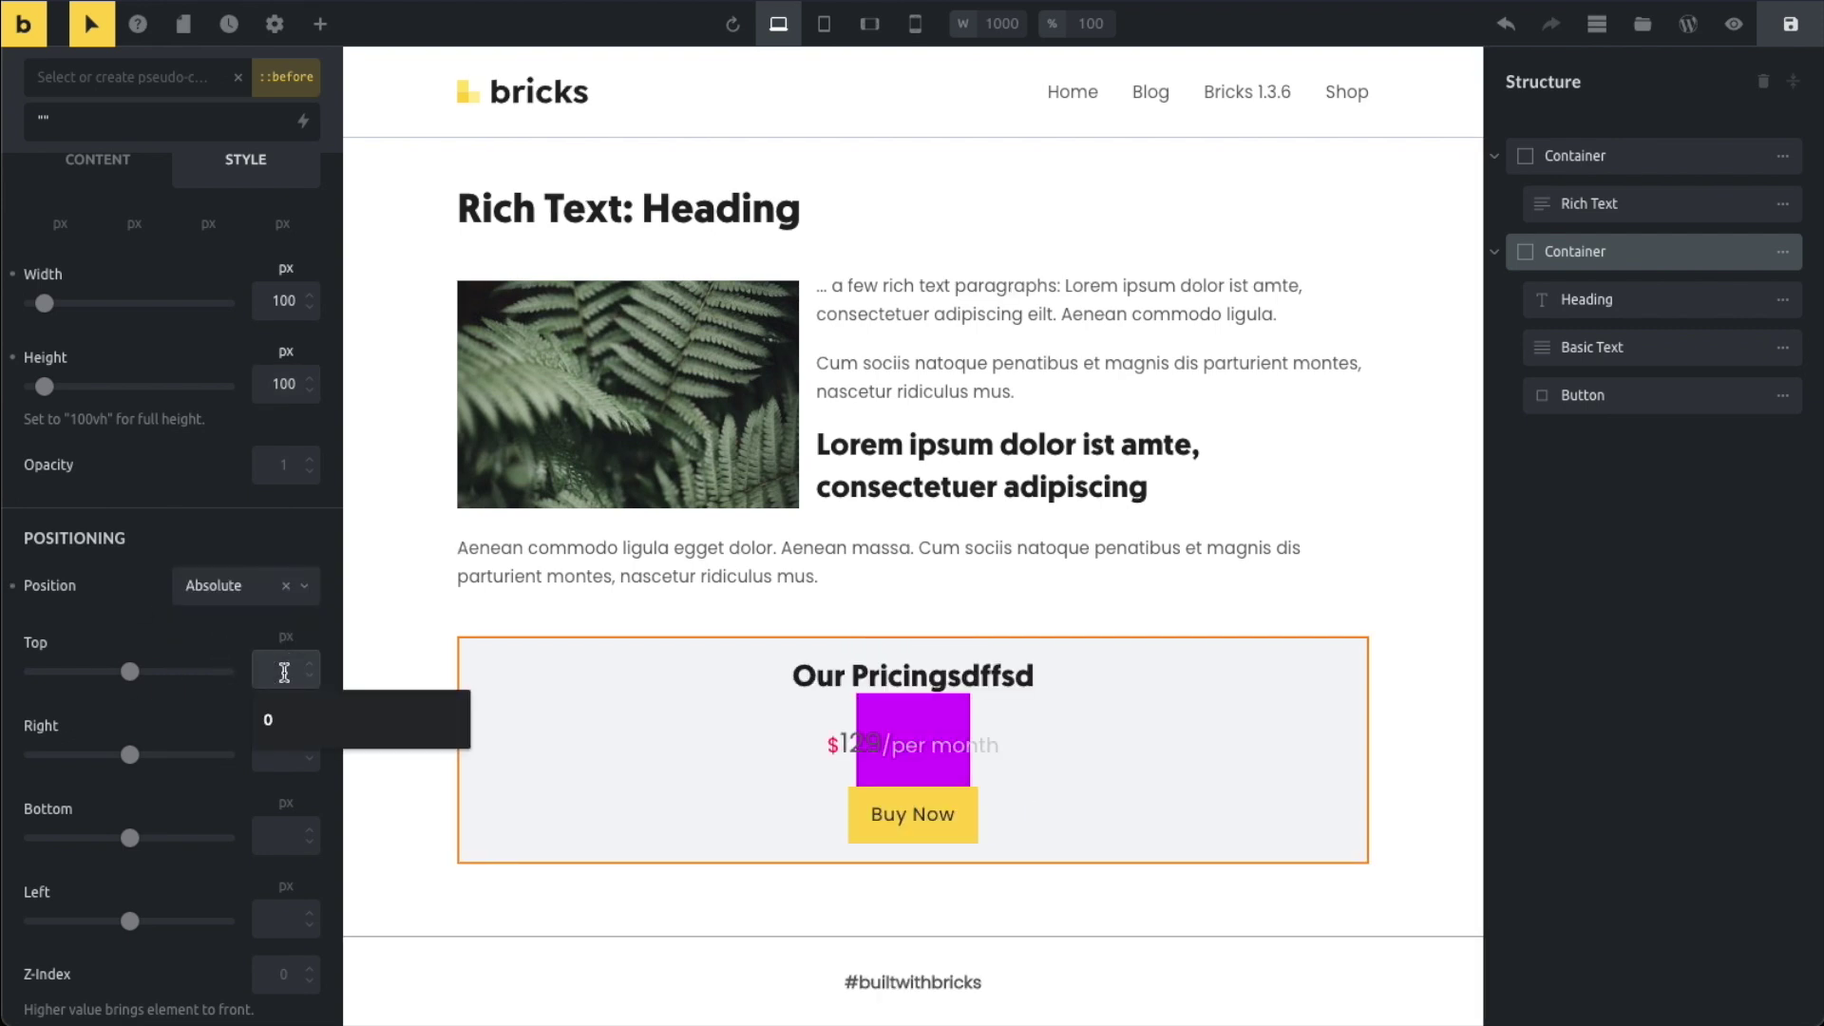
type("0")
left_click(259, 745)
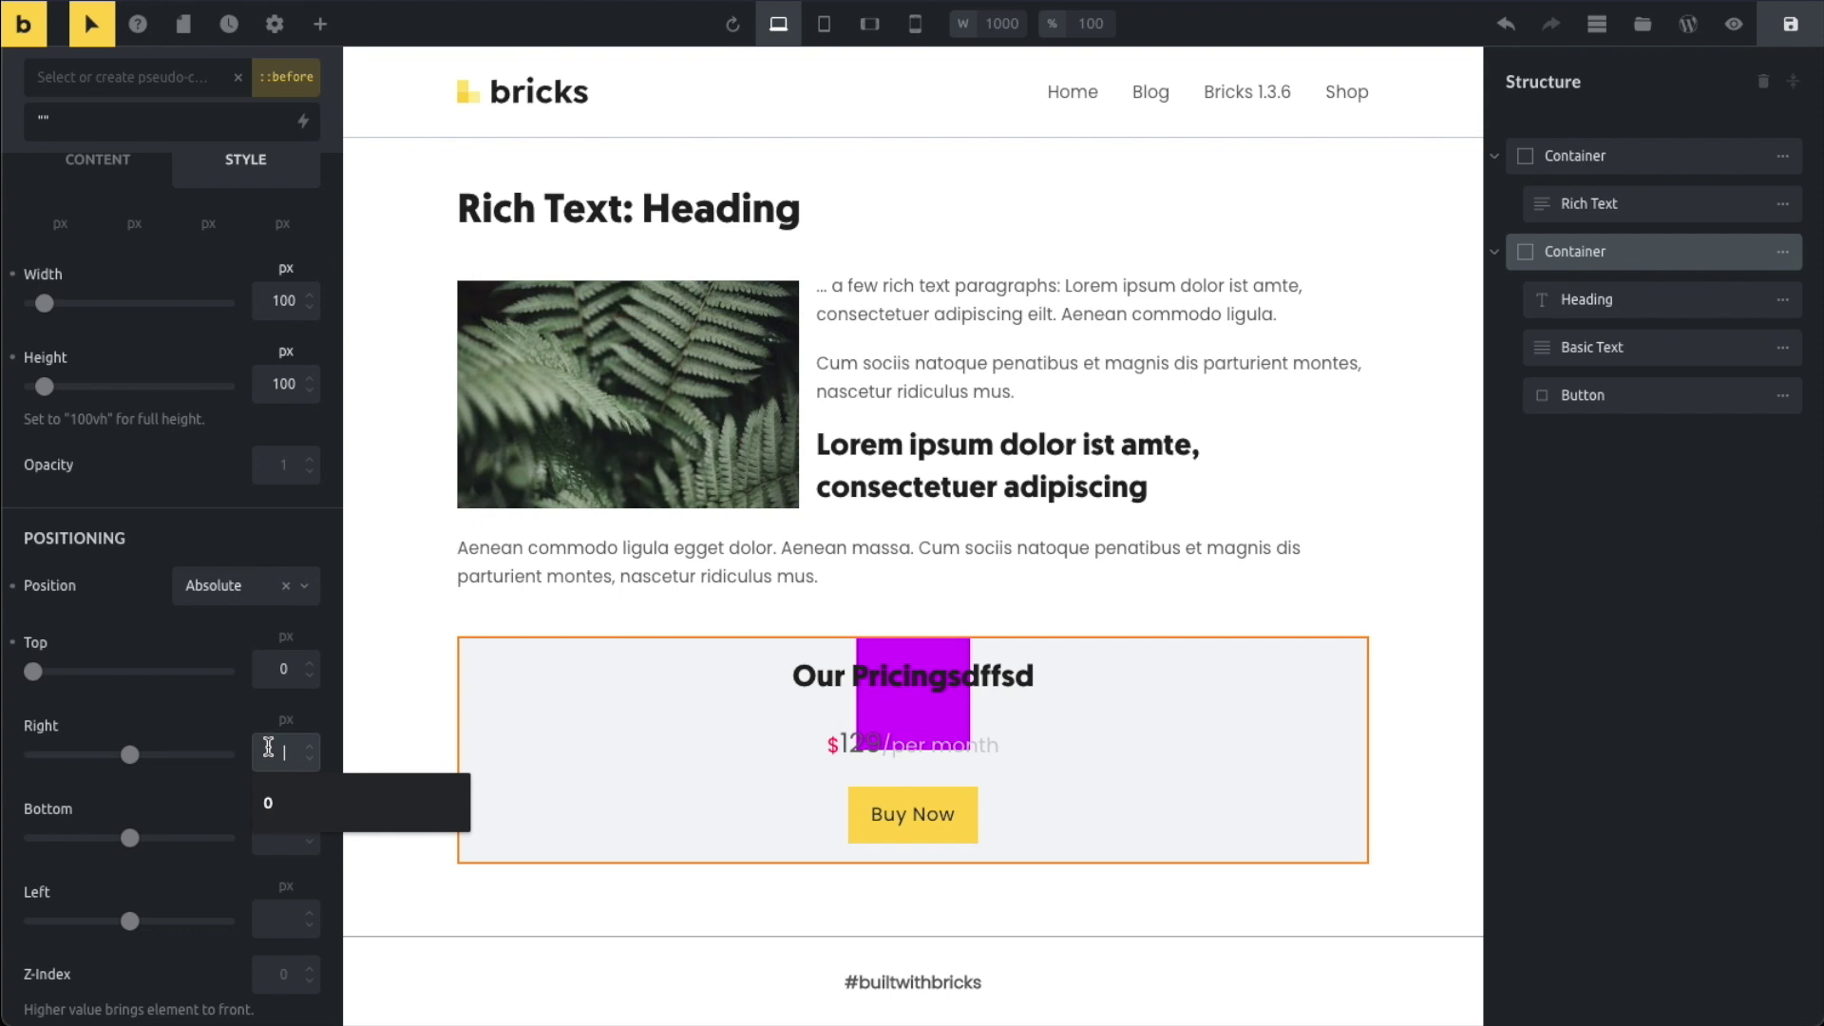
type("0")
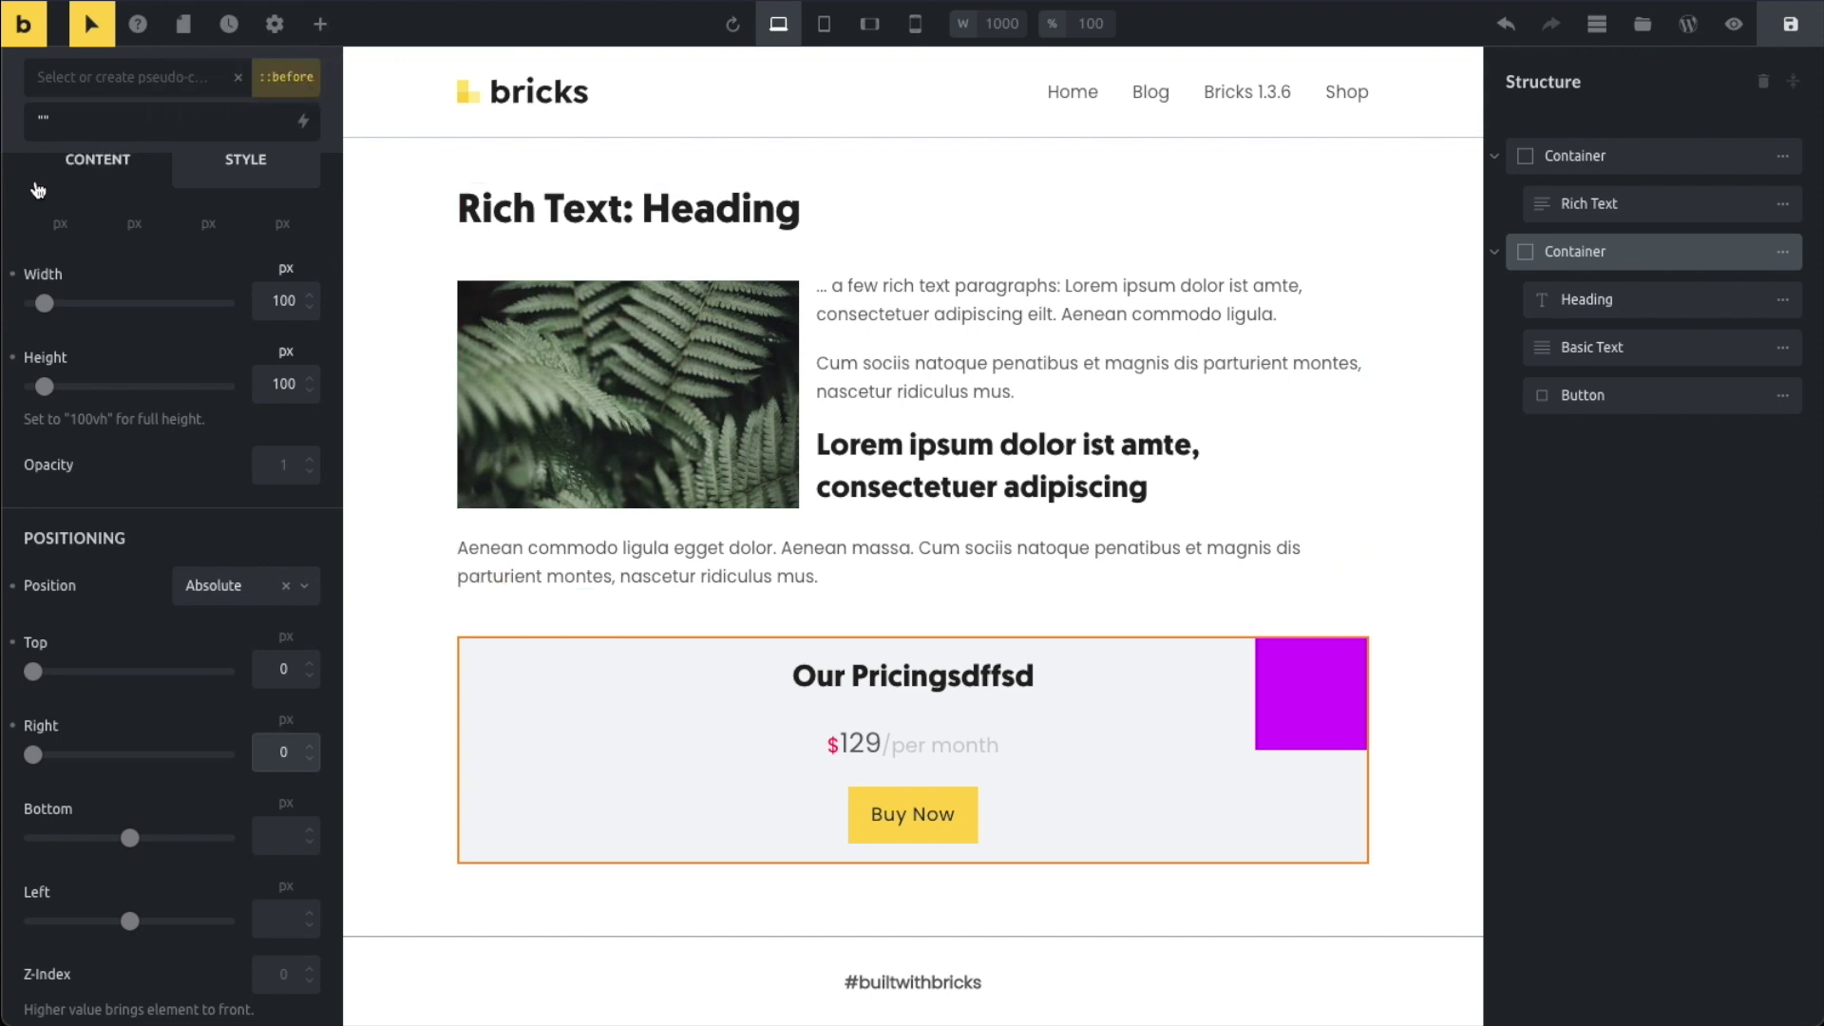
left_click(191, 504)
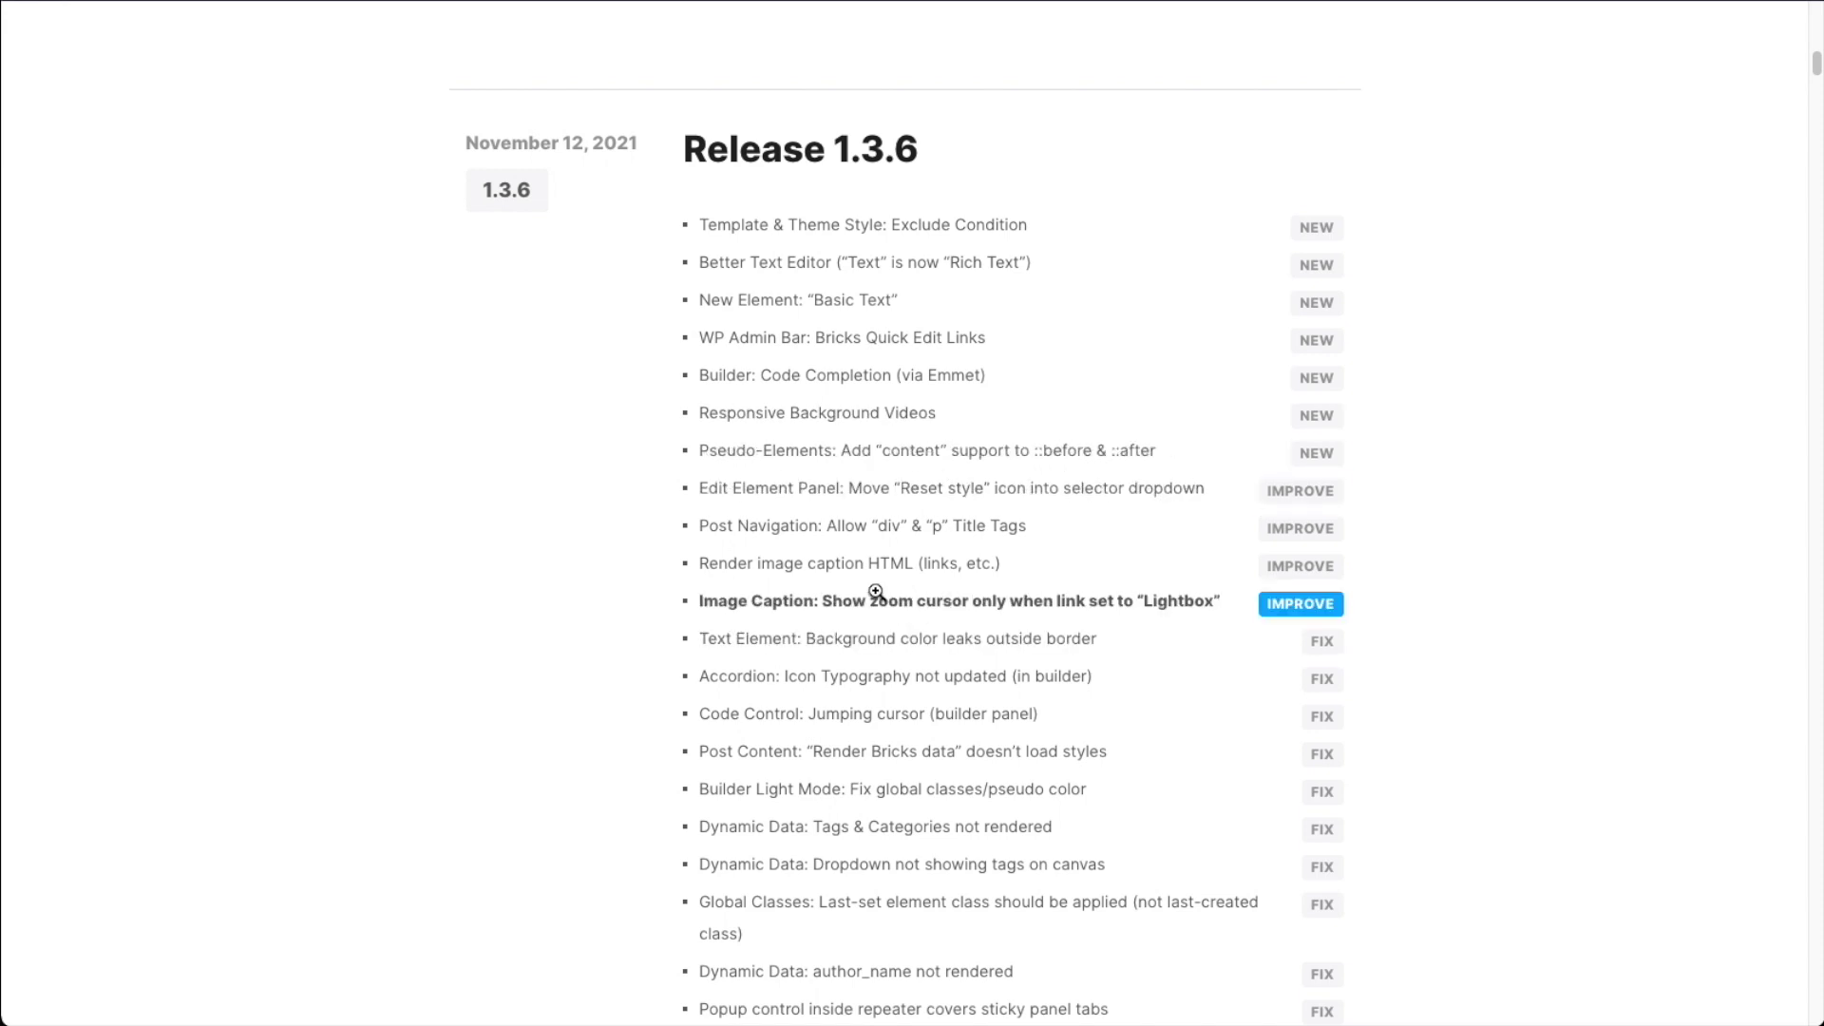
- Scroll down through the Release 1.3.6 changelog notes and back up a little
scroll(874, 592, "down", 1)
scroll(874, 592, "down", 2)
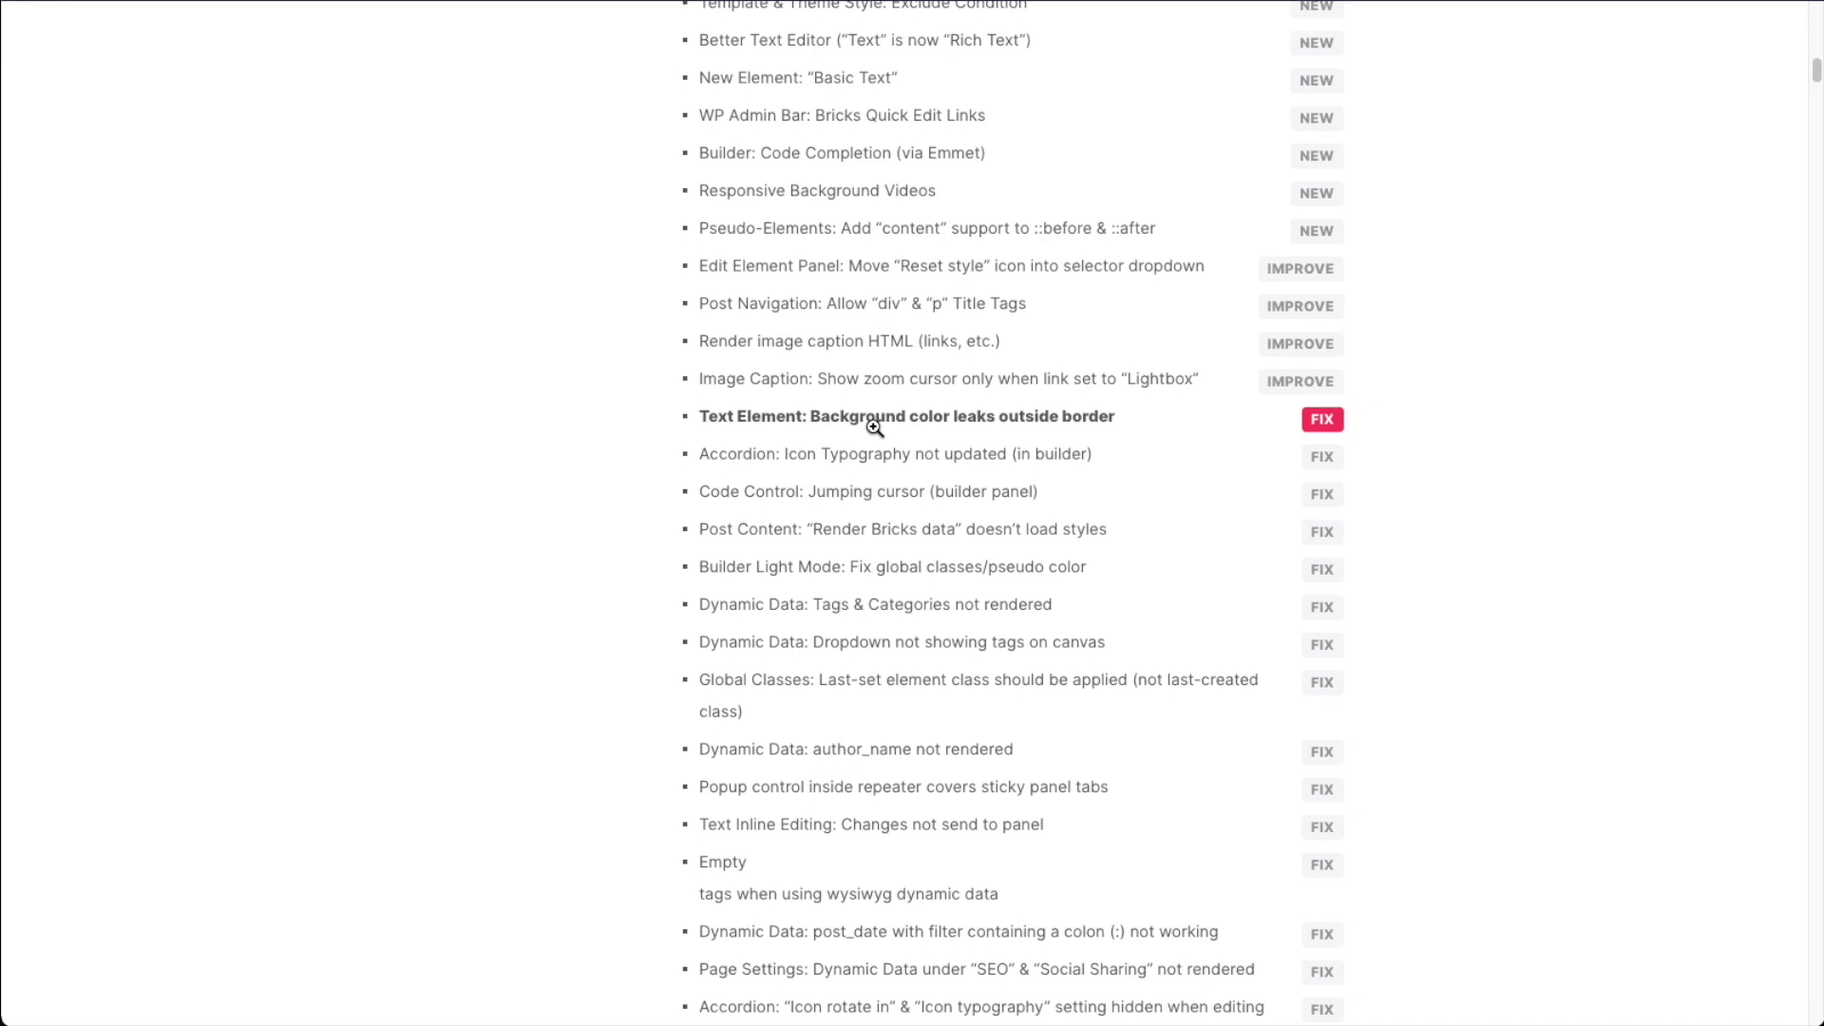
scroll(899, 613, "down", 5)
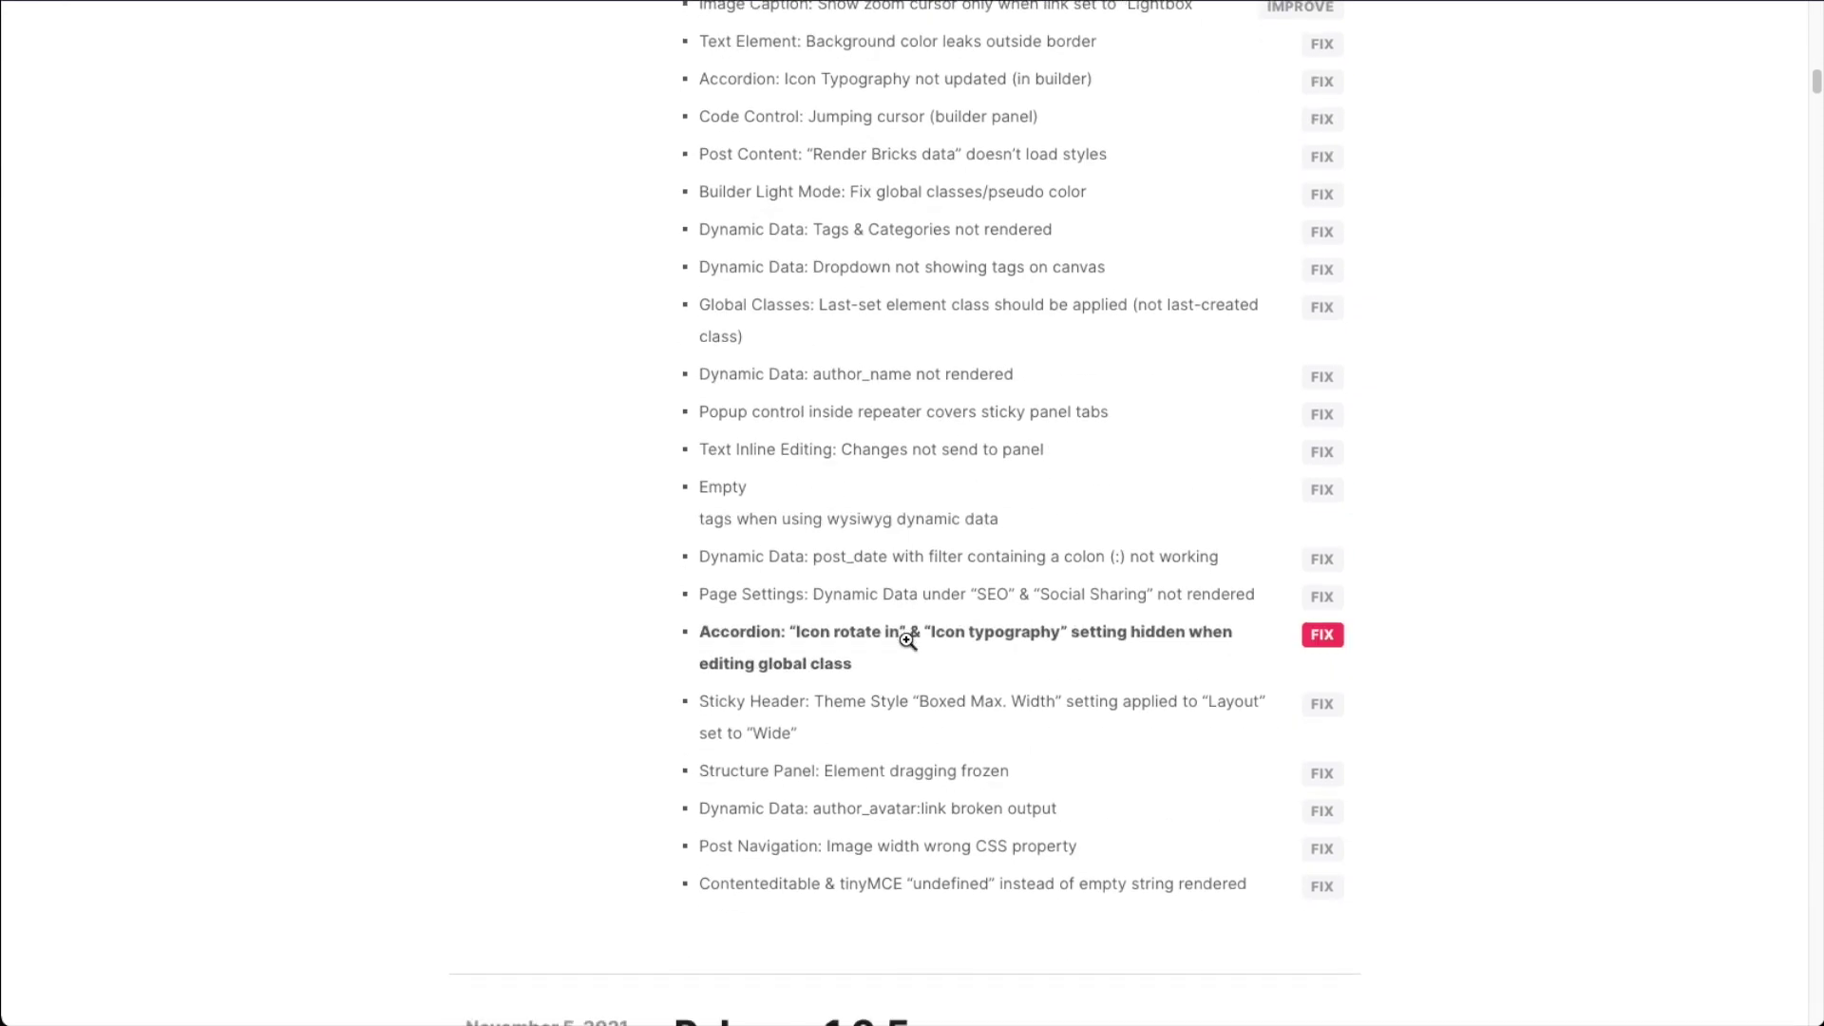
scroll(903, 622, "down", 5)
scroll(907, 642, "up", 13)
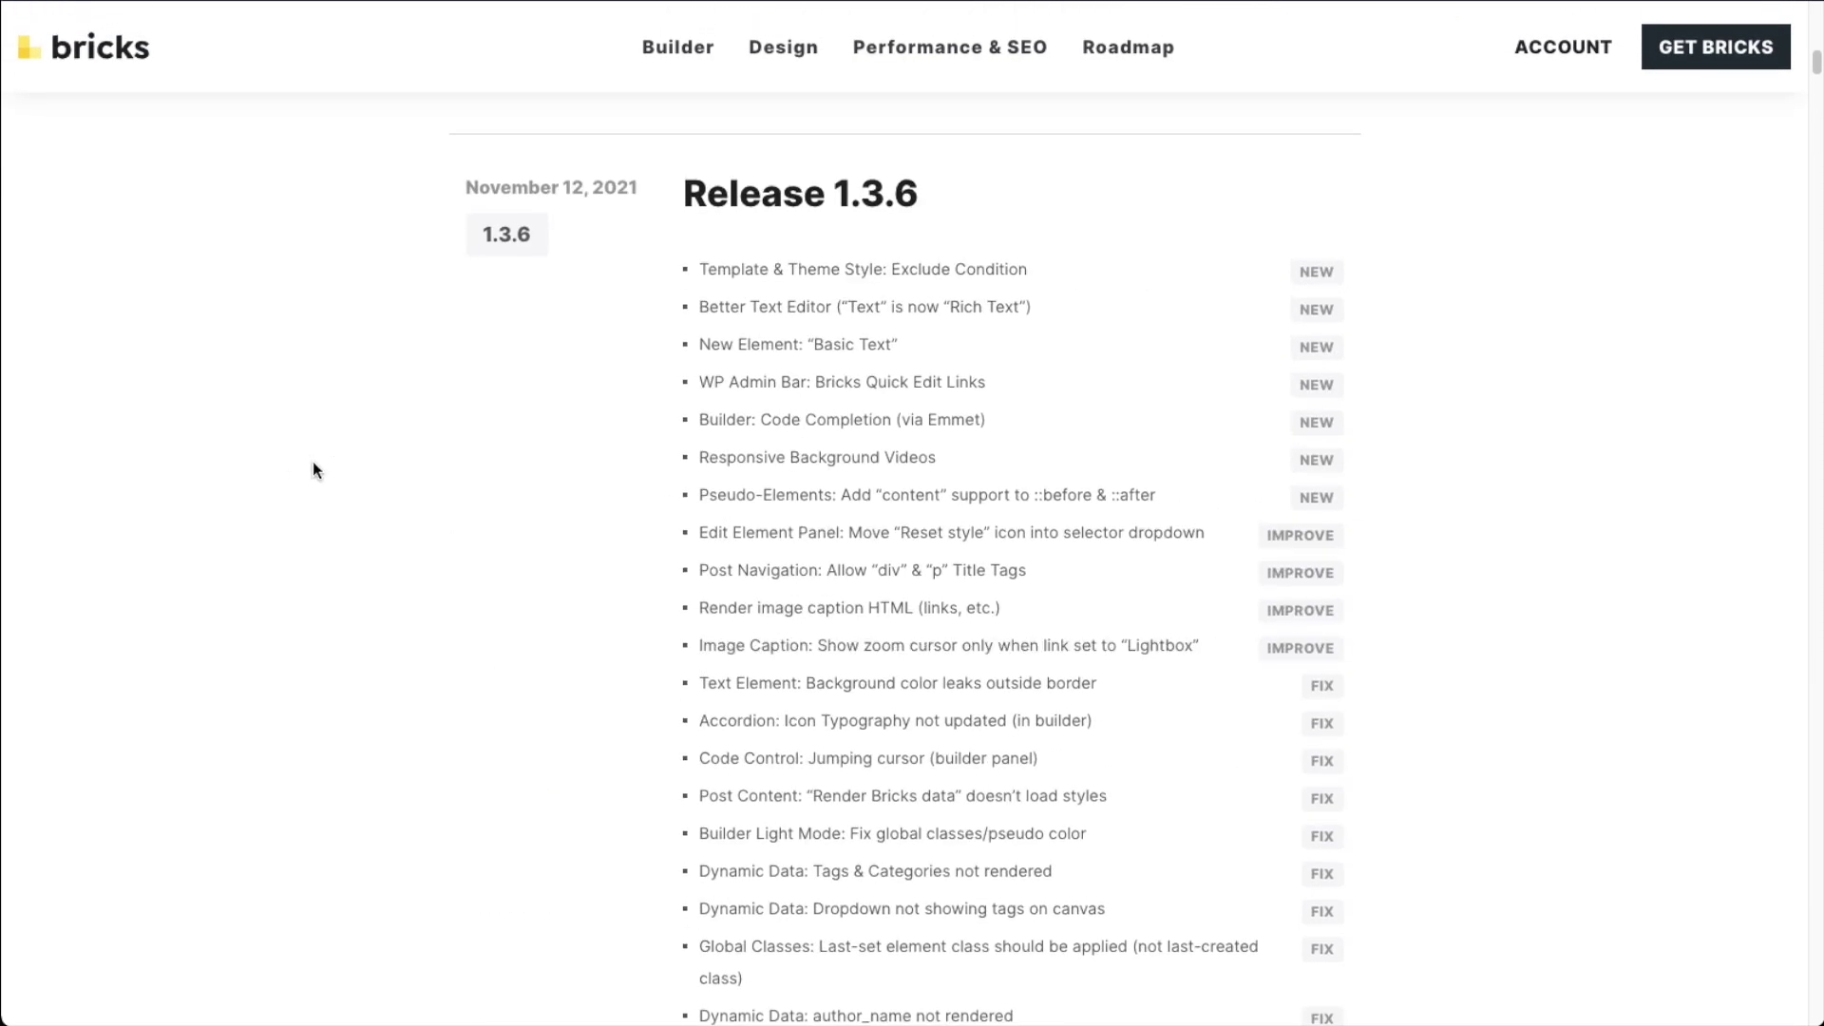